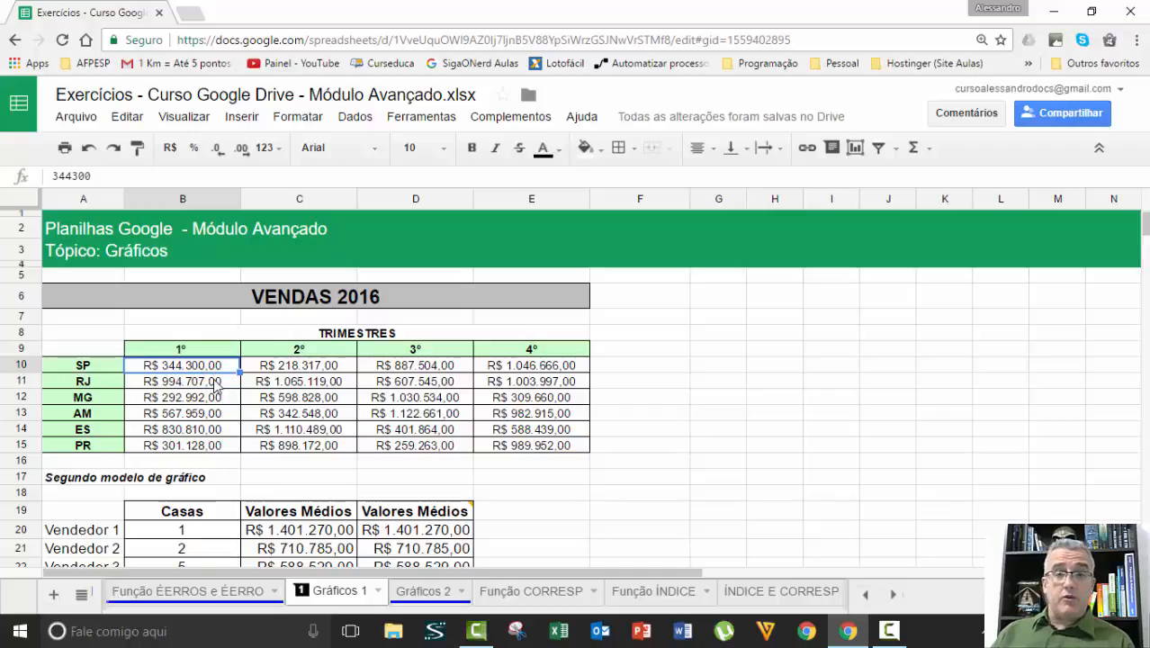
# Step: Open the chart editor for range A9:E15 and preview the recommended grouped column, 1º quarter pie and stacked bar charts
pyautogui.moveTo(108, 349)
pyautogui.mouseDown()
pyautogui.moveTo(414, 400)
pyautogui.moveTo(551, 447)
pyautogui.mouseUp()
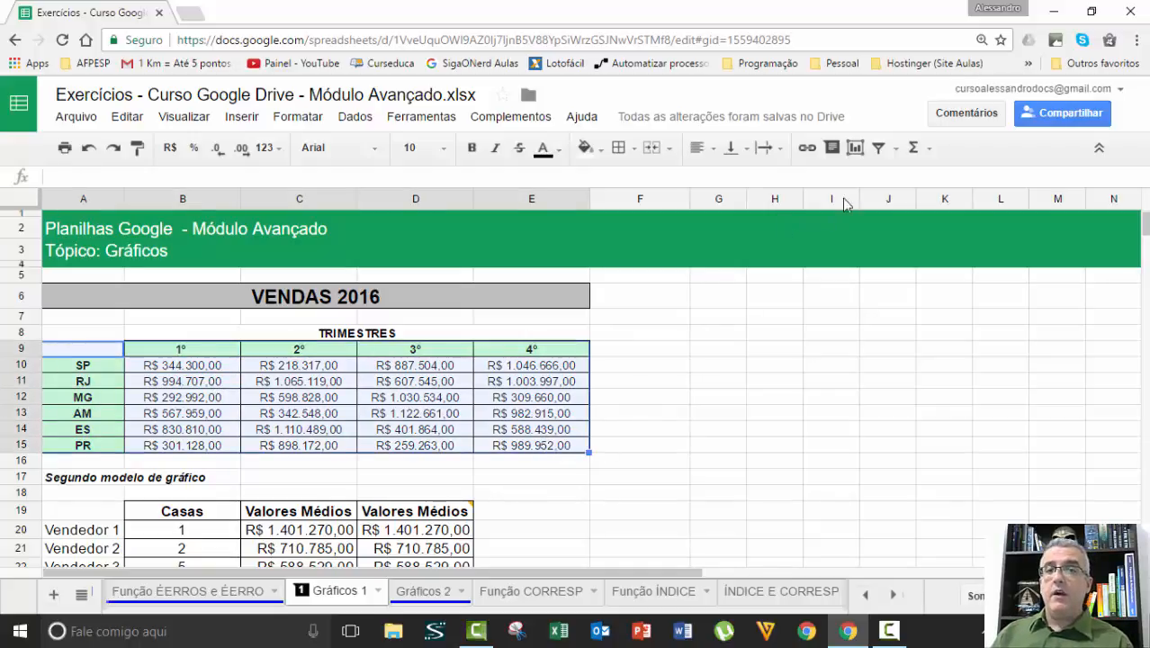
pyautogui.click(861, 151)
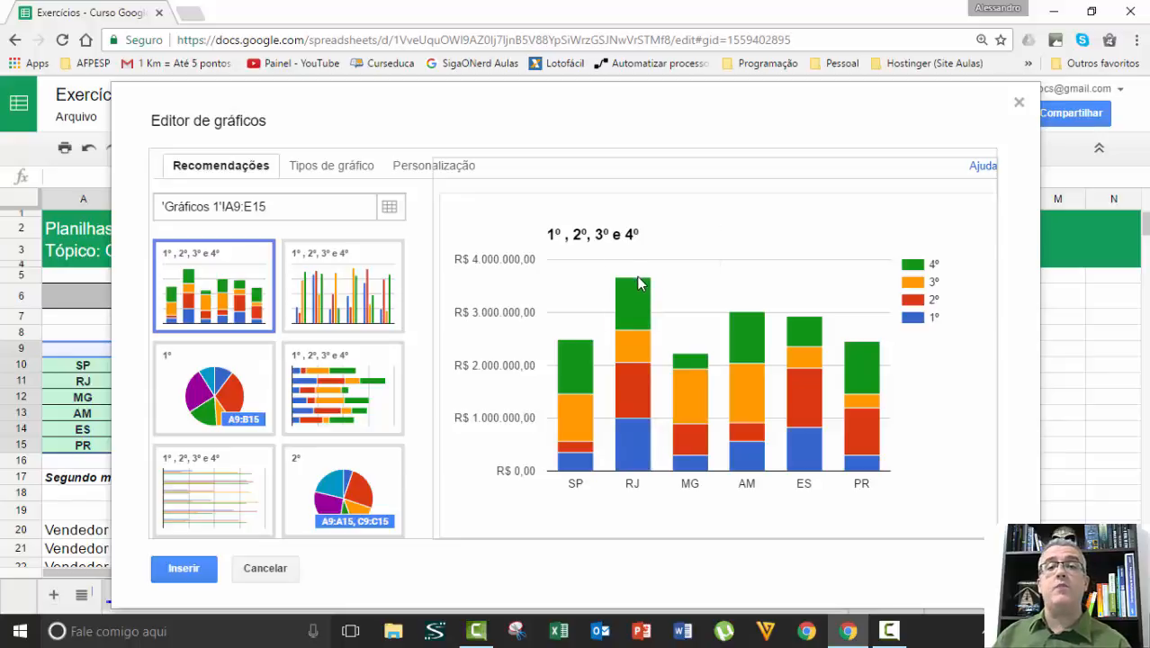
pyautogui.click(329, 312)
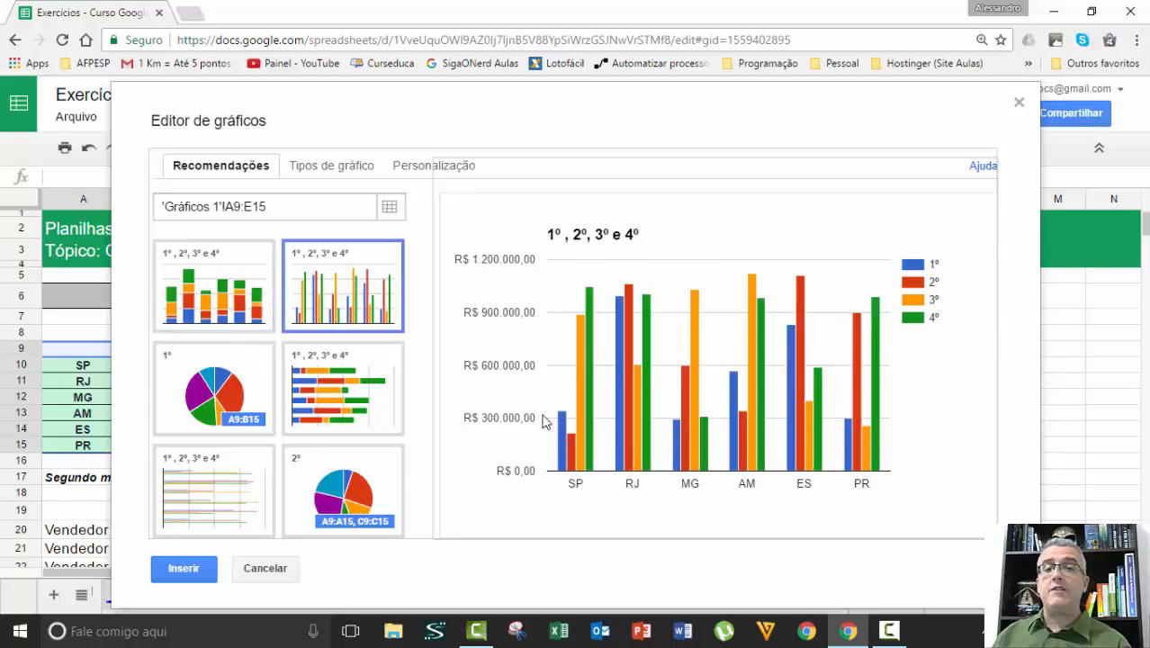
pyautogui.click(240, 384)
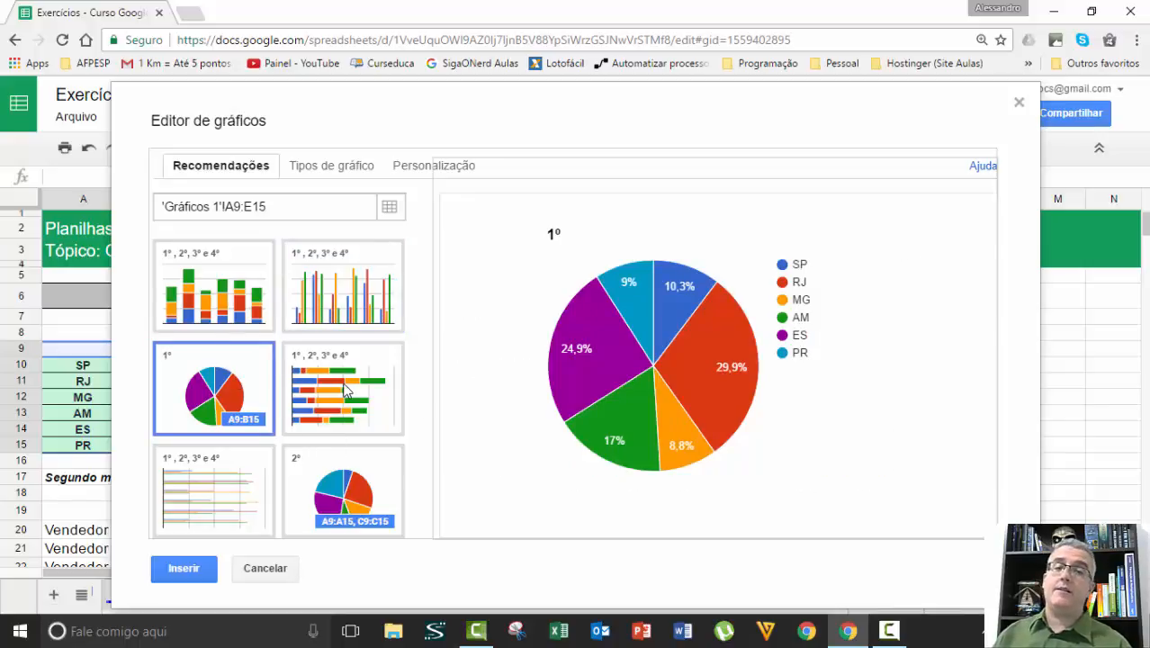
pyautogui.click(318, 432)
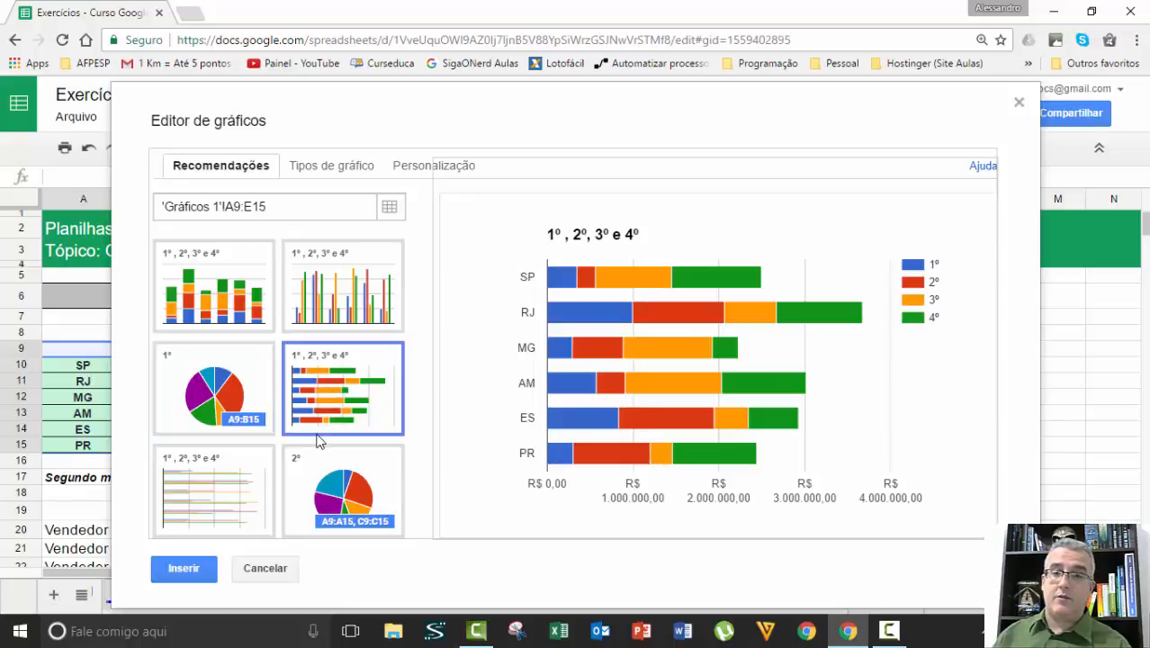
# Step: Browse the full list of chart types, preview the sales data as a scatter chart and inspect its SP and RJ points
pyautogui.click(350, 170)
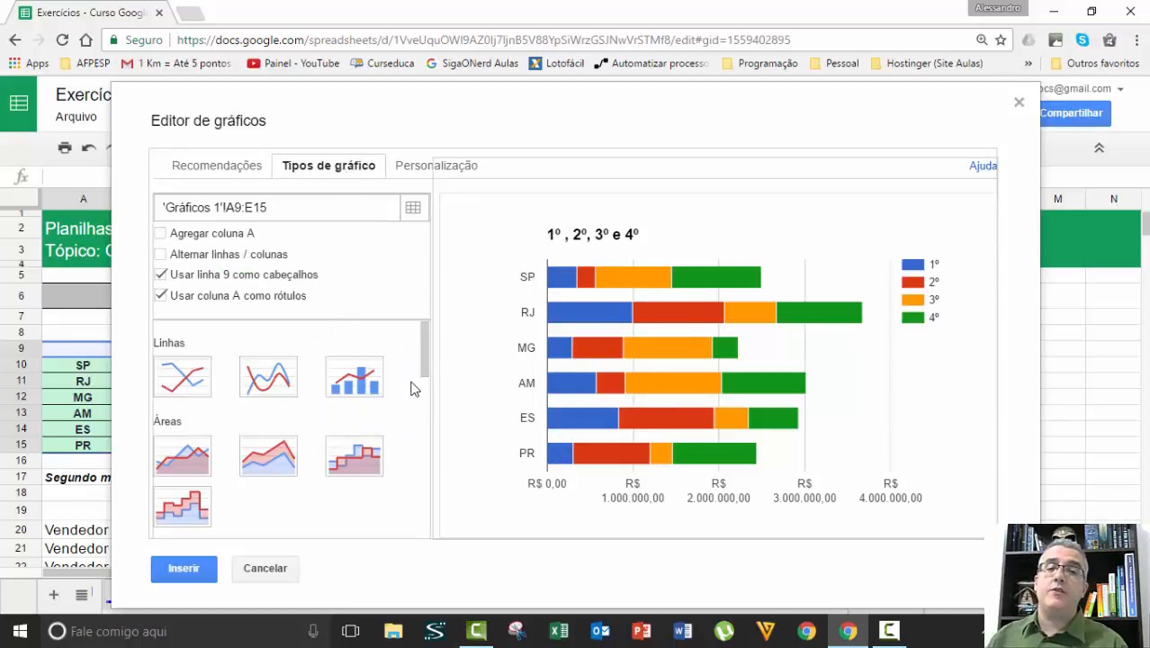
pyautogui.moveTo(428, 374); pyautogui.dragTo(427, 458)
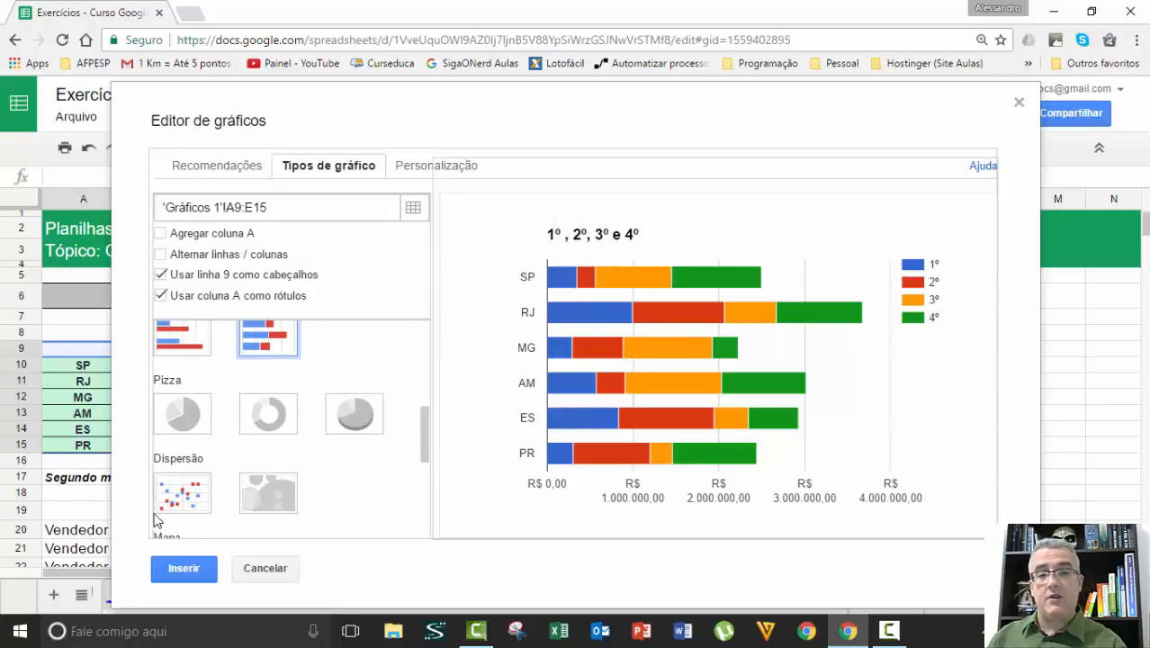
pyautogui.click(178, 495)
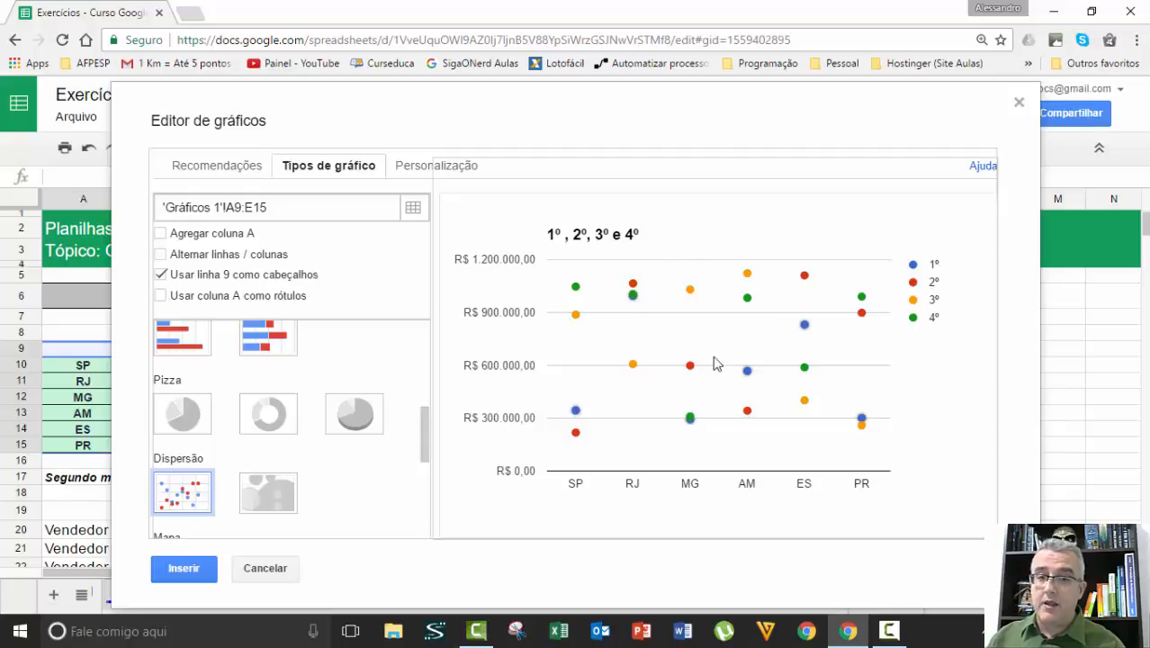
pyautogui.moveTo(576, 413)
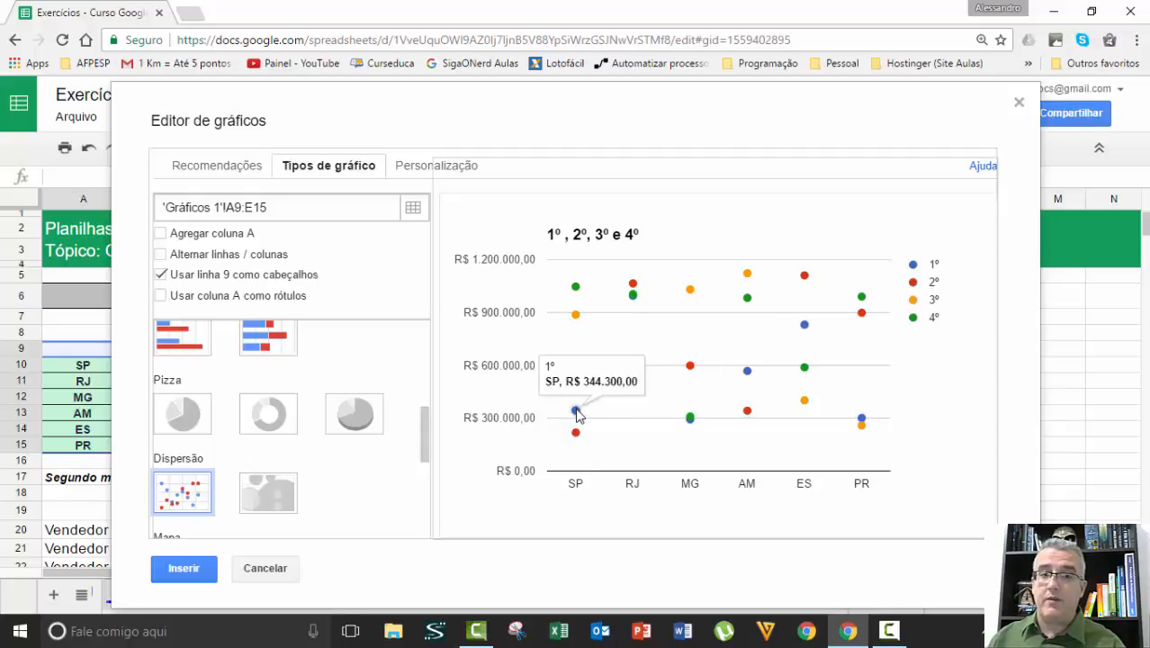
pyautogui.moveTo(635, 304)
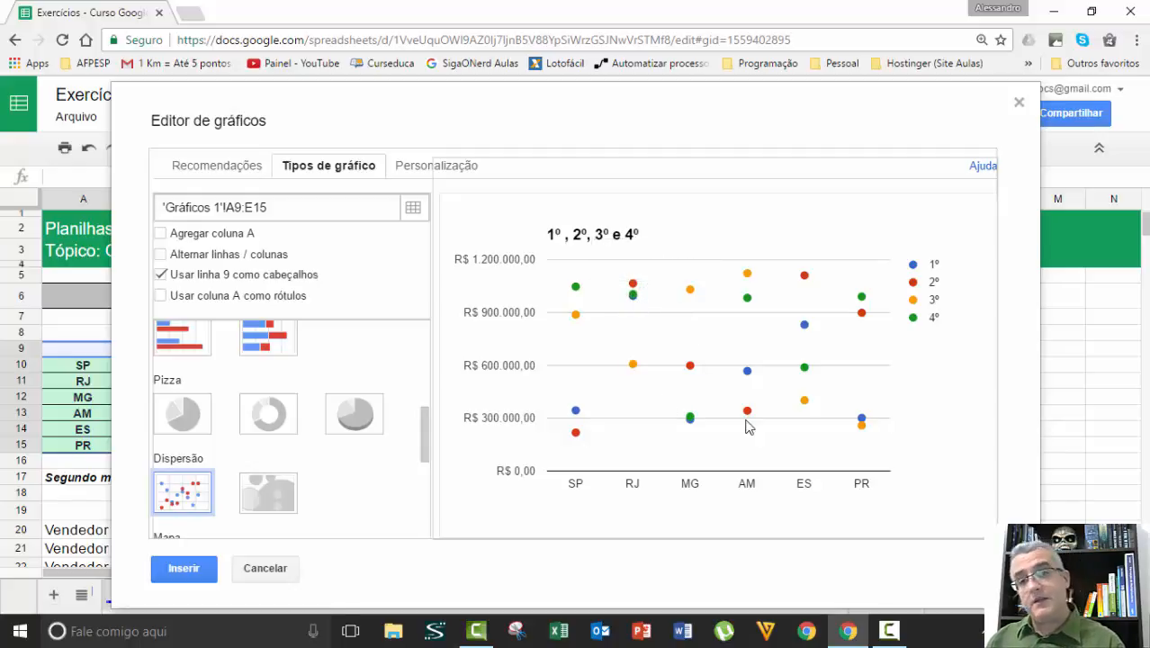
# Step: Preview the sales data as a sparkline, a motion chart and a line chart, and close the chart editor without inserting anything
pyautogui.moveTo(427, 468); pyautogui.dragTo(440, 519)
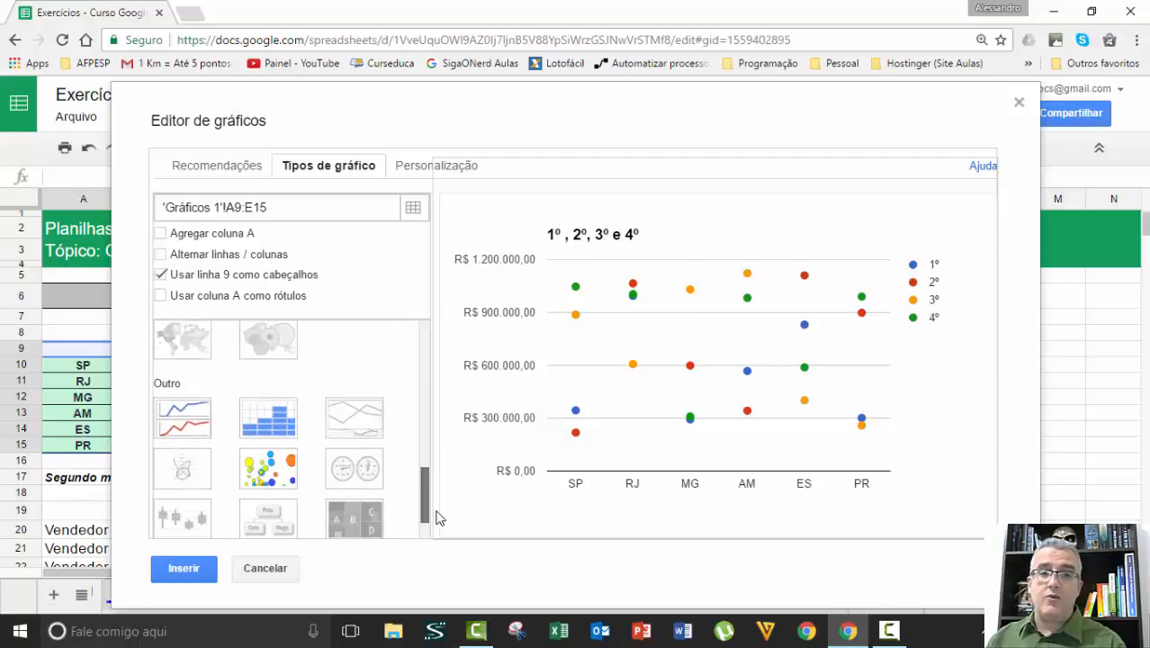
pyautogui.click(198, 419)
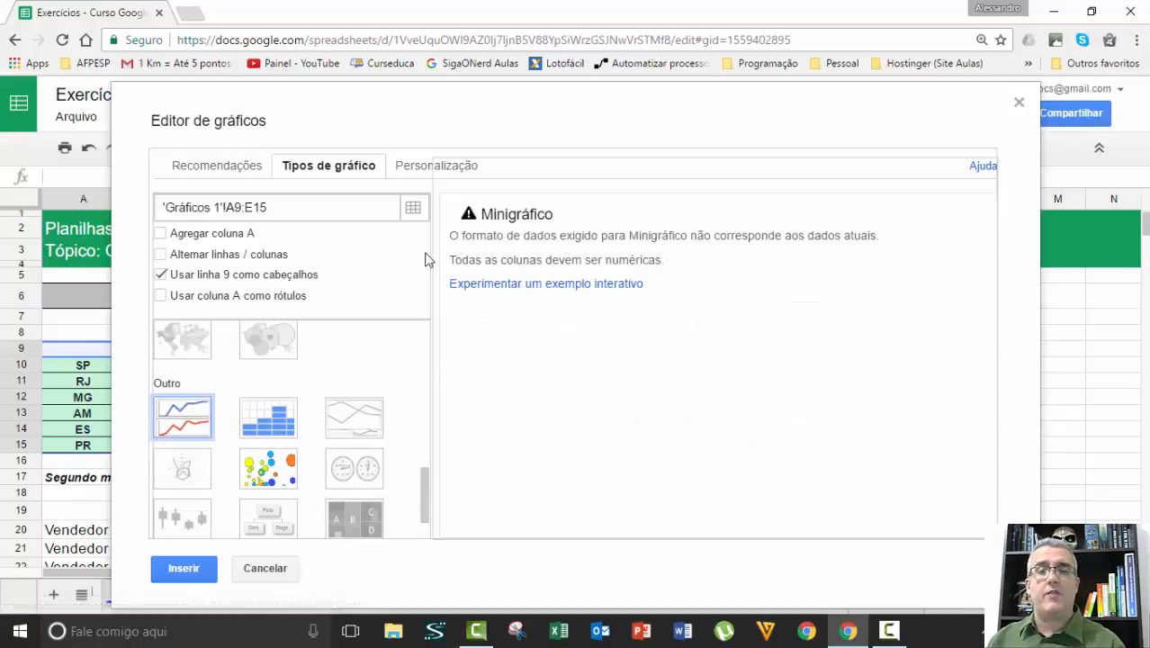
pyautogui.click(290, 468)
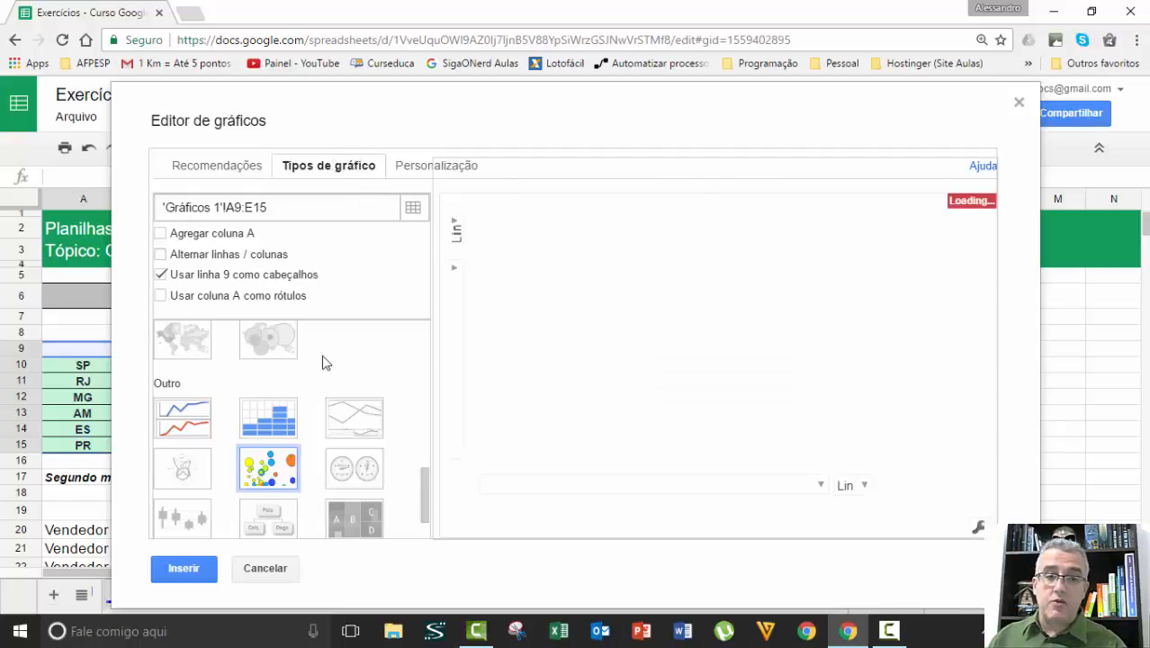
pyautogui.scroll(5, 397, 351)
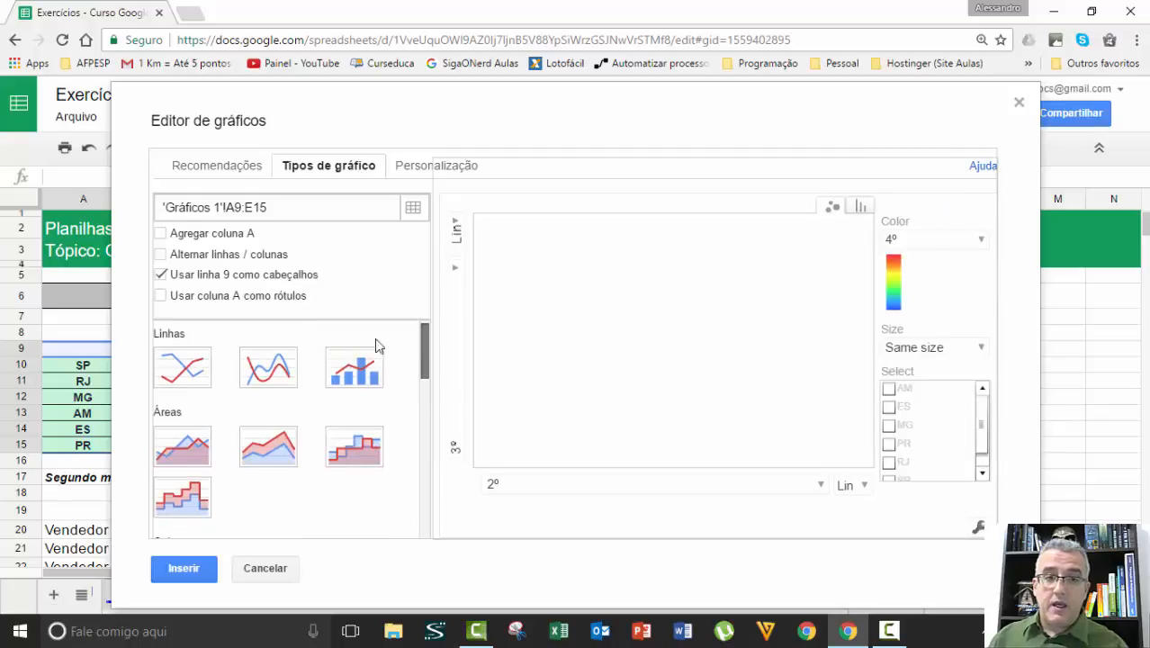
pyautogui.click(196, 373)
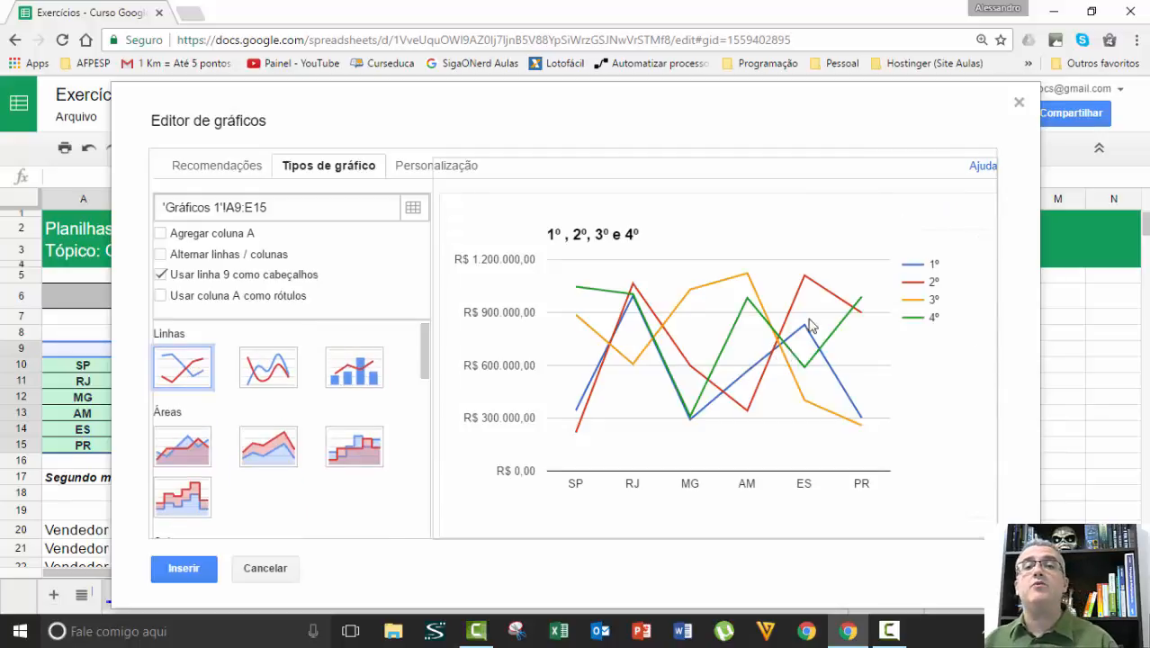
pyautogui.click(1020, 104)
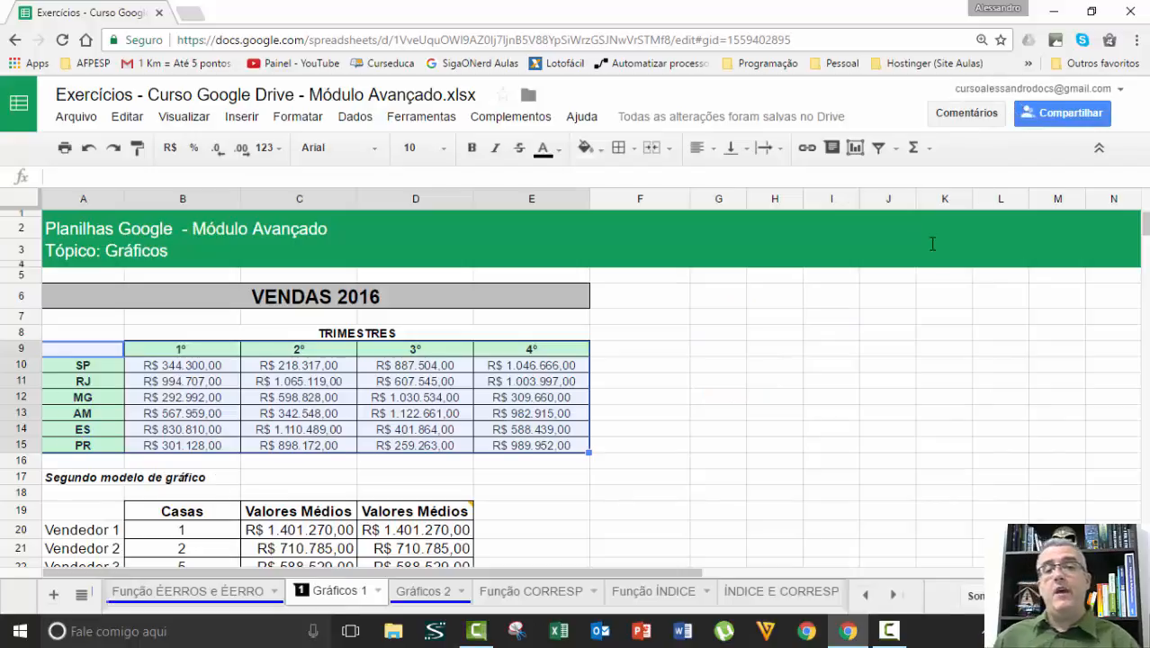
# Step: Select the quarter headers with the SP row (A9:E10) and add the AM row (A13:E13) to the selection
pyautogui.click(94, 369)
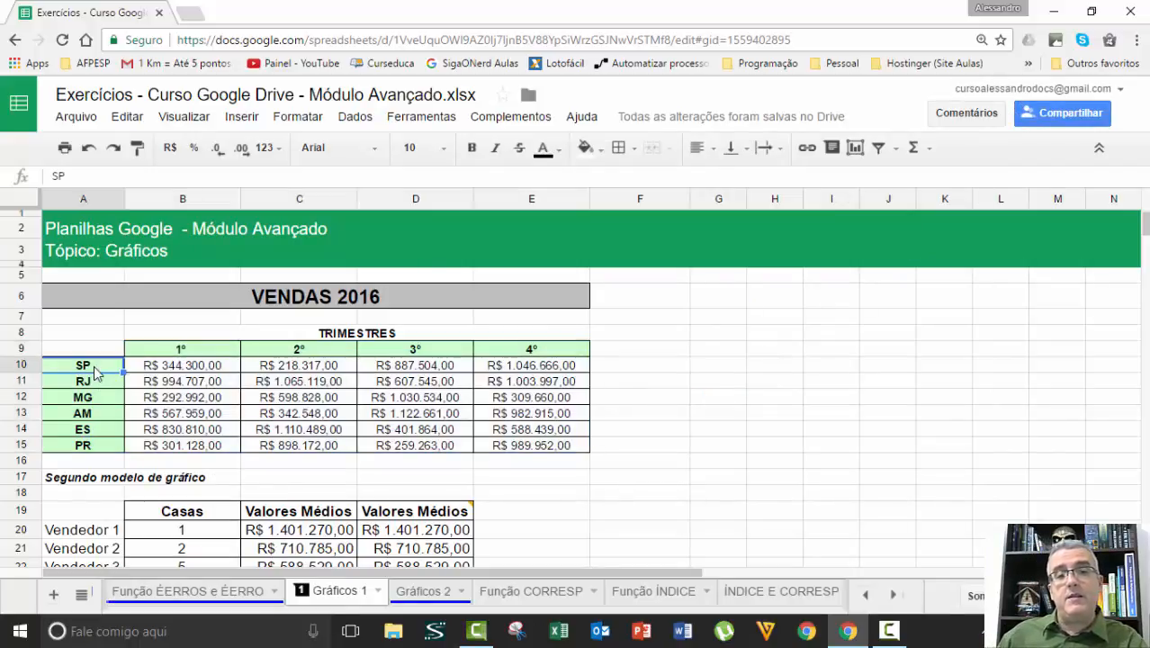
pyautogui.click(103, 420)
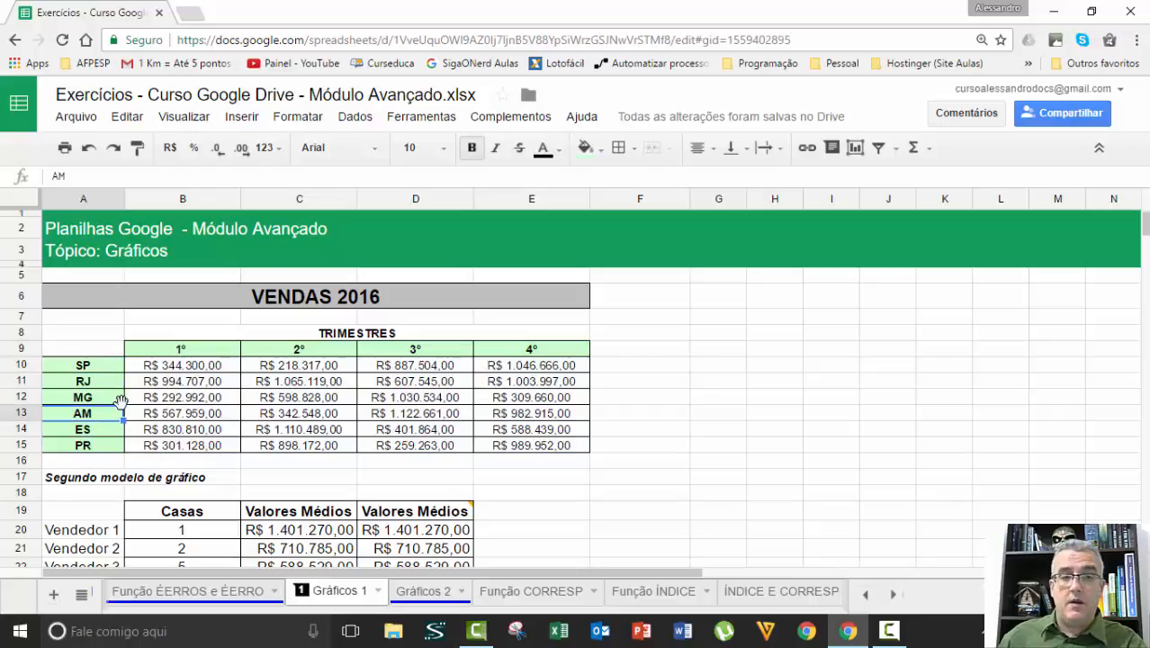
pyautogui.click(97, 356)
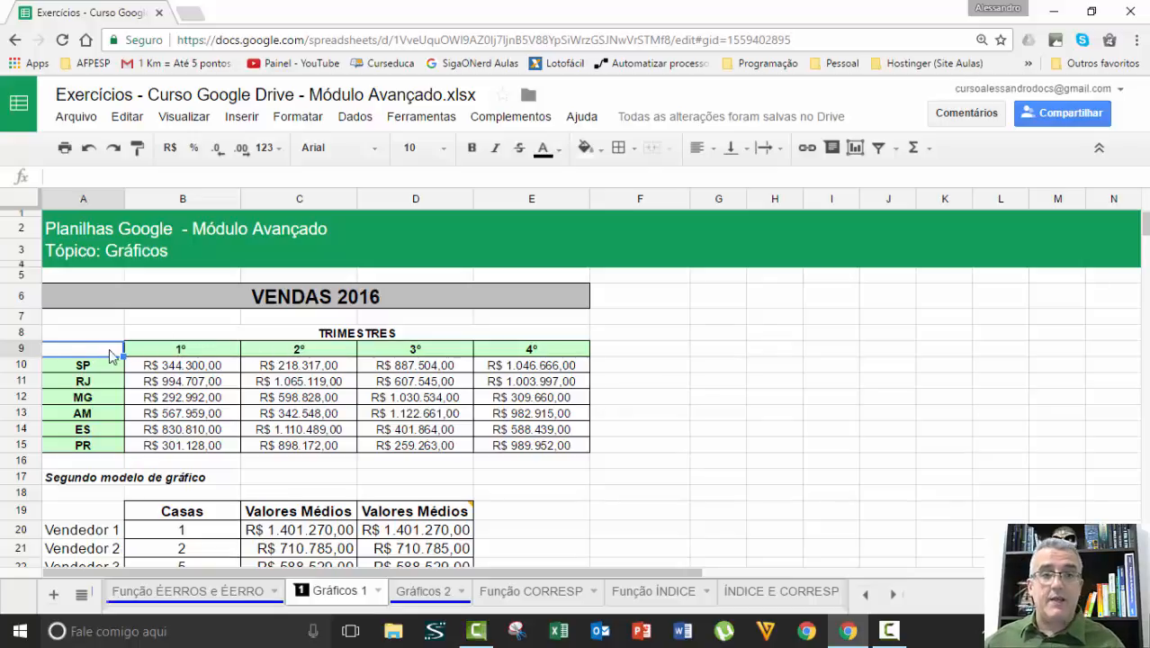
pyautogui.moveTo(104, 353); pyautogui.dragTo(544, 370)
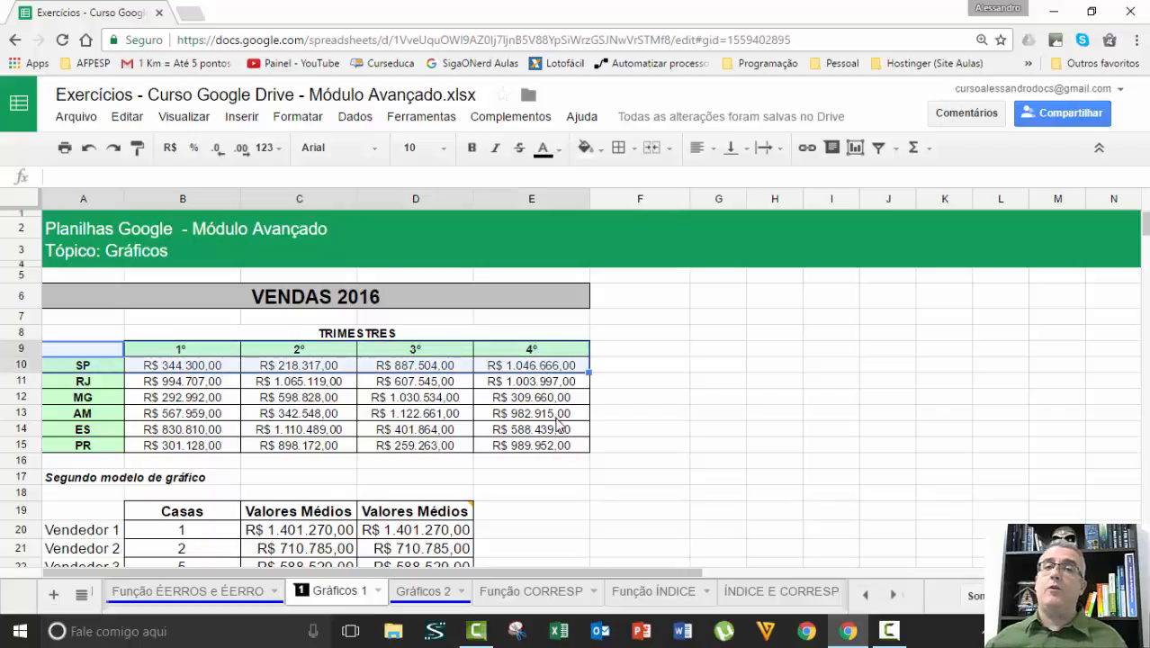
pyautogui.click(74, 419)
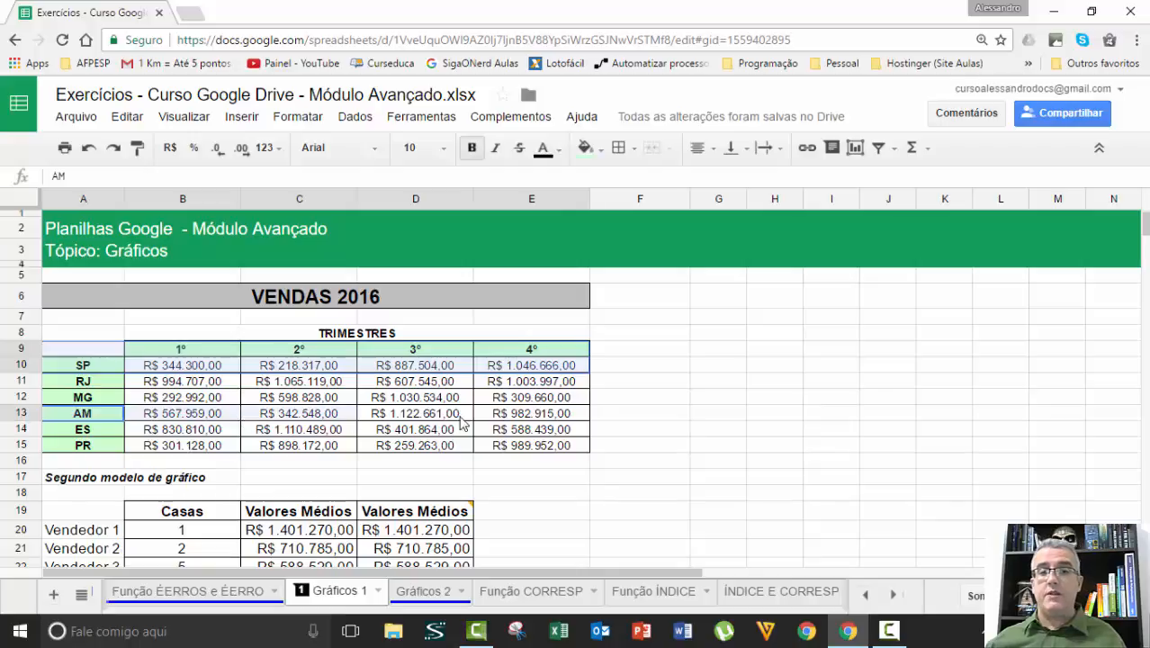
pyautogui.keyDown('shift'); pyautogui.click(529, 420); pyautogui.keyUp('shift')
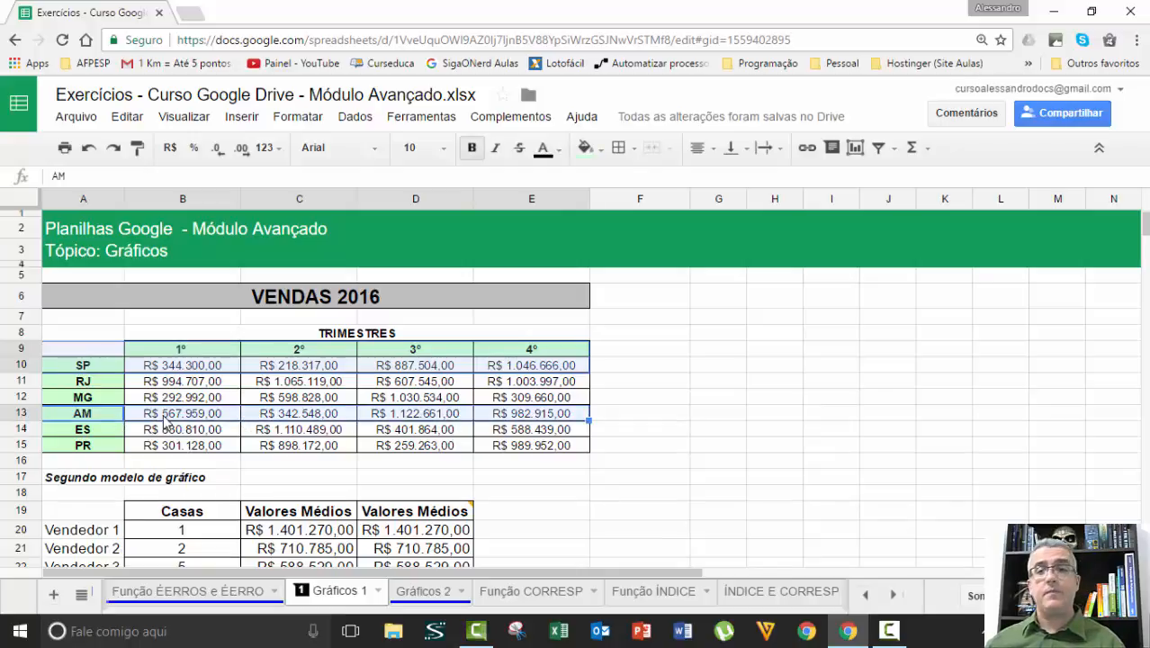
# Step: Open the chart editor for the selected rows and preview the pie, horizontal bar, line, smooth line and combo charts comparing SP and AM
pyautogui.click(855, 148)
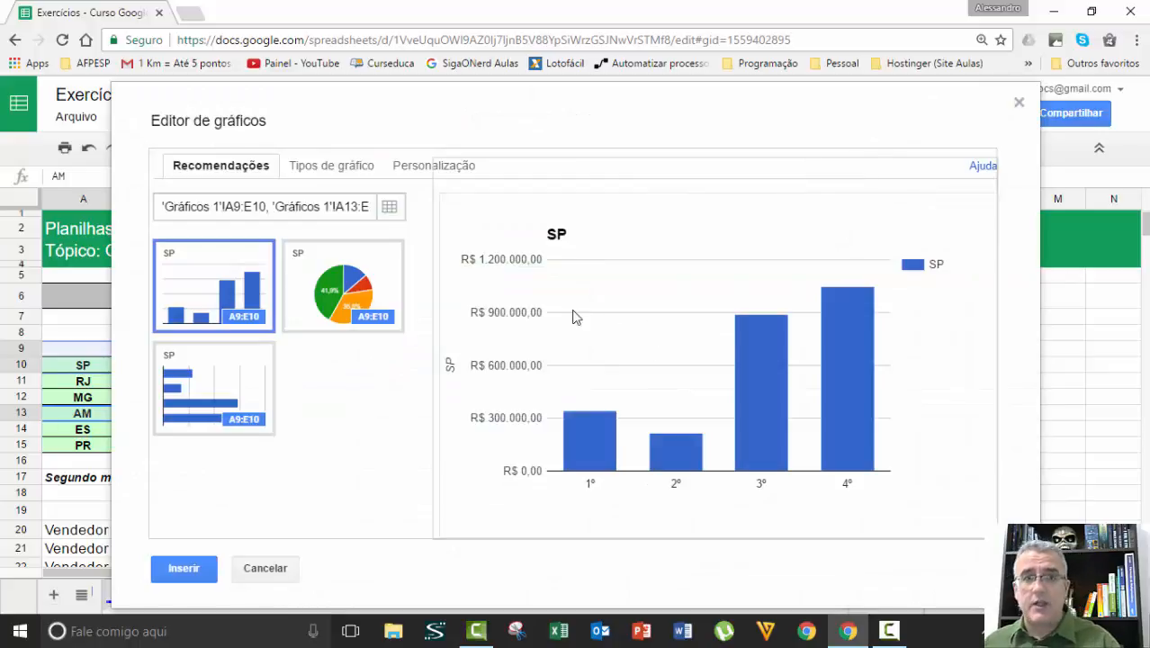
pyautogui.click(335, 293)
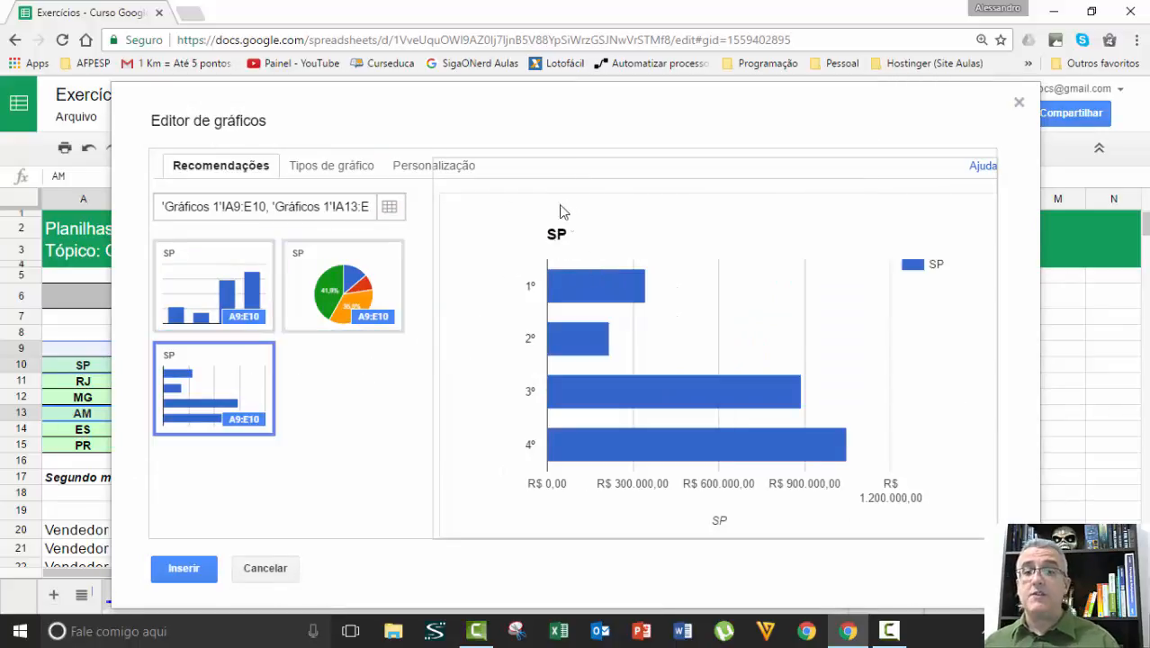
pyautogui.click(349, 173)
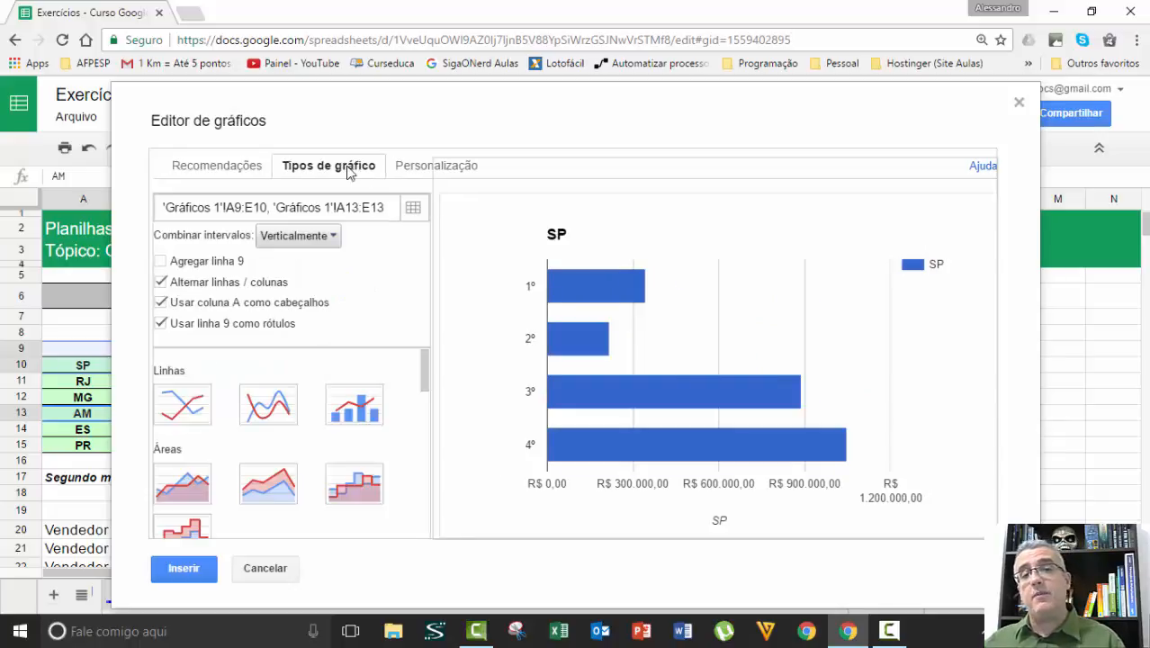
pyautogui.click(200, 420)
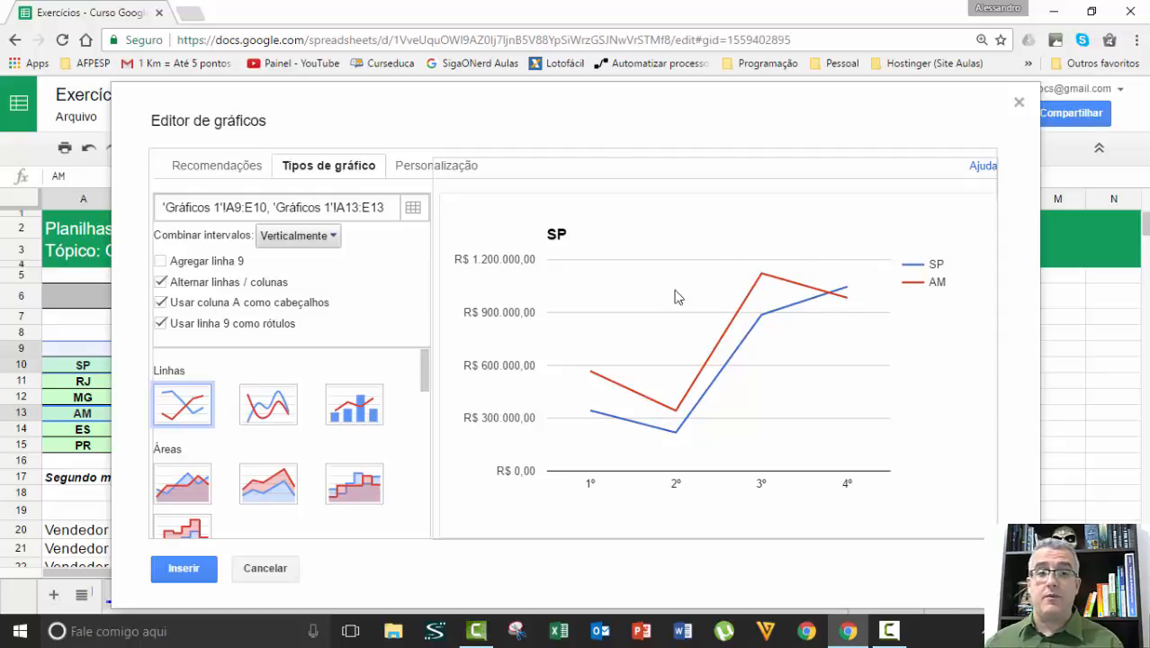
pyautogui.click(280, 410)
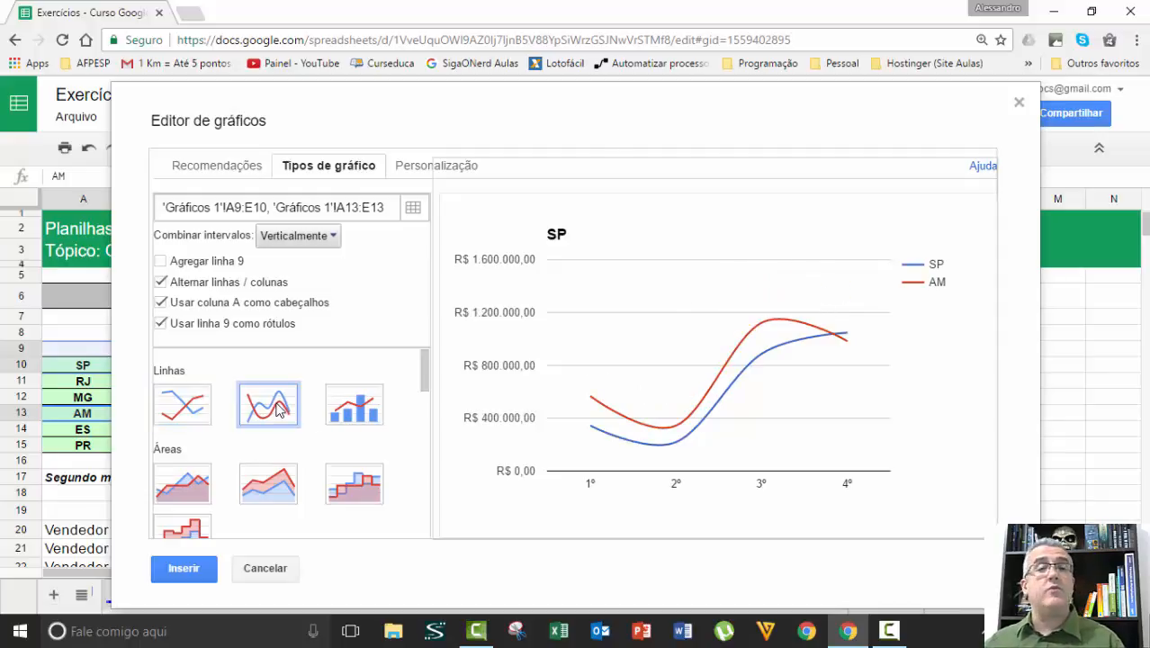
pyautogui.click(367, 416)
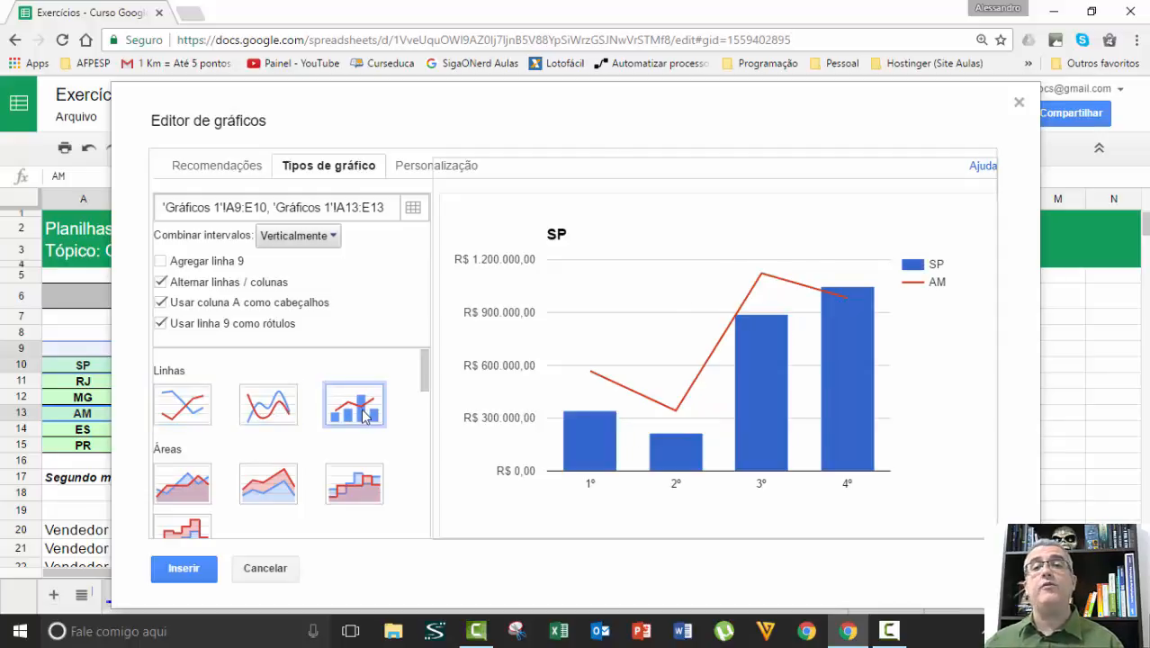
pyautogui.moveTo(602, 383)
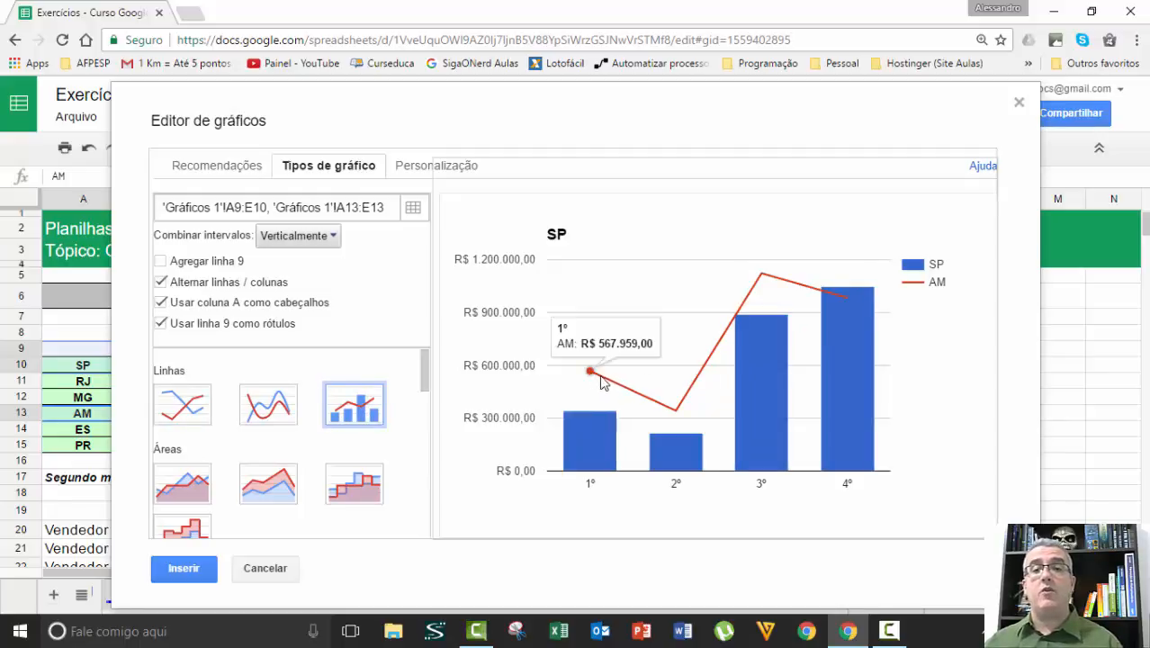
pyautogui.moveTo(579, 433)
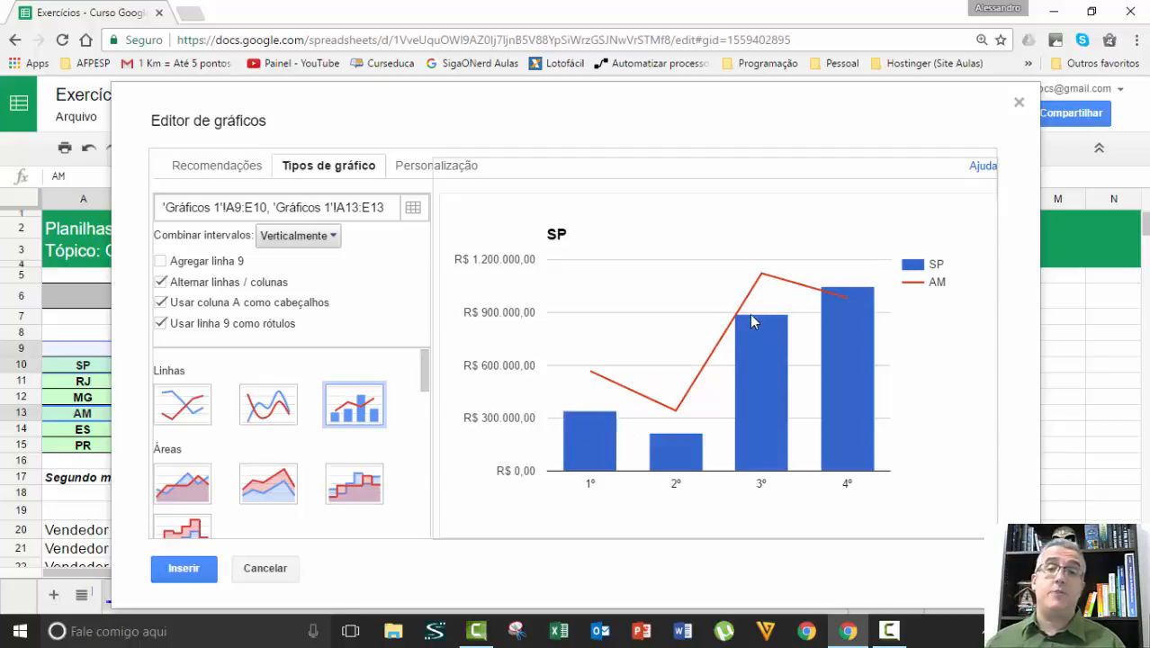
# Step: Preview the SP and AM data as area, stacked area and stepped area charts, and close the editor without inserting a chart
pyautogui.click(201, 496)
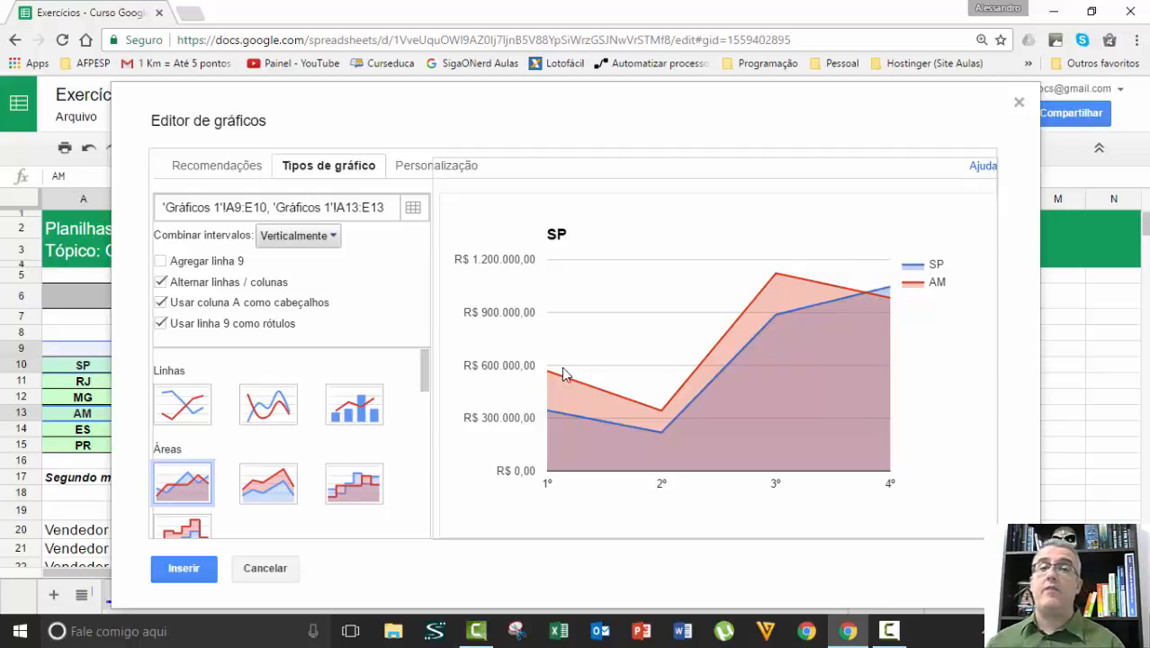
pyautogui.click(279, 487)
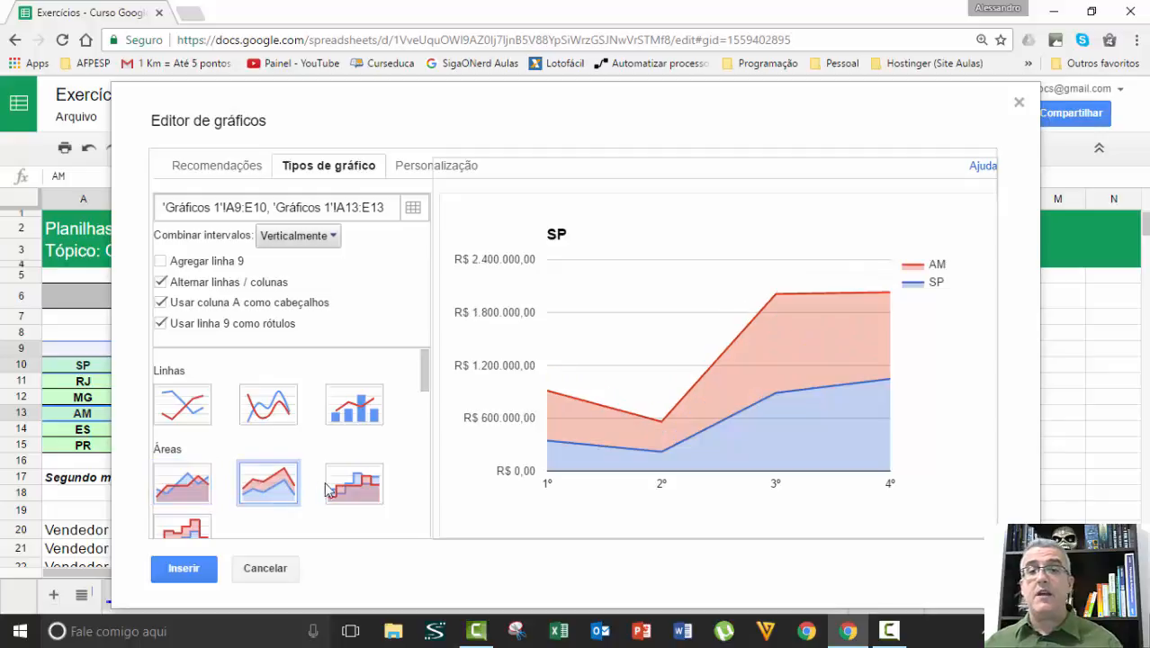
pyautogui.click(371, 486)
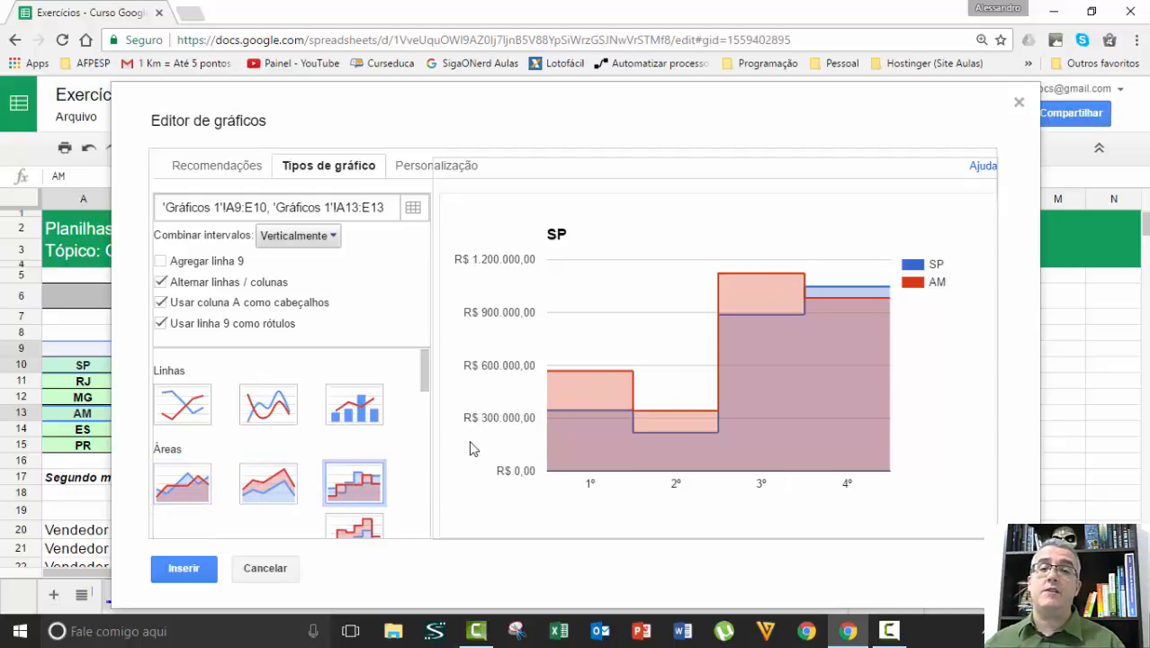
pyautogui.scroll(-5, 410, 424)
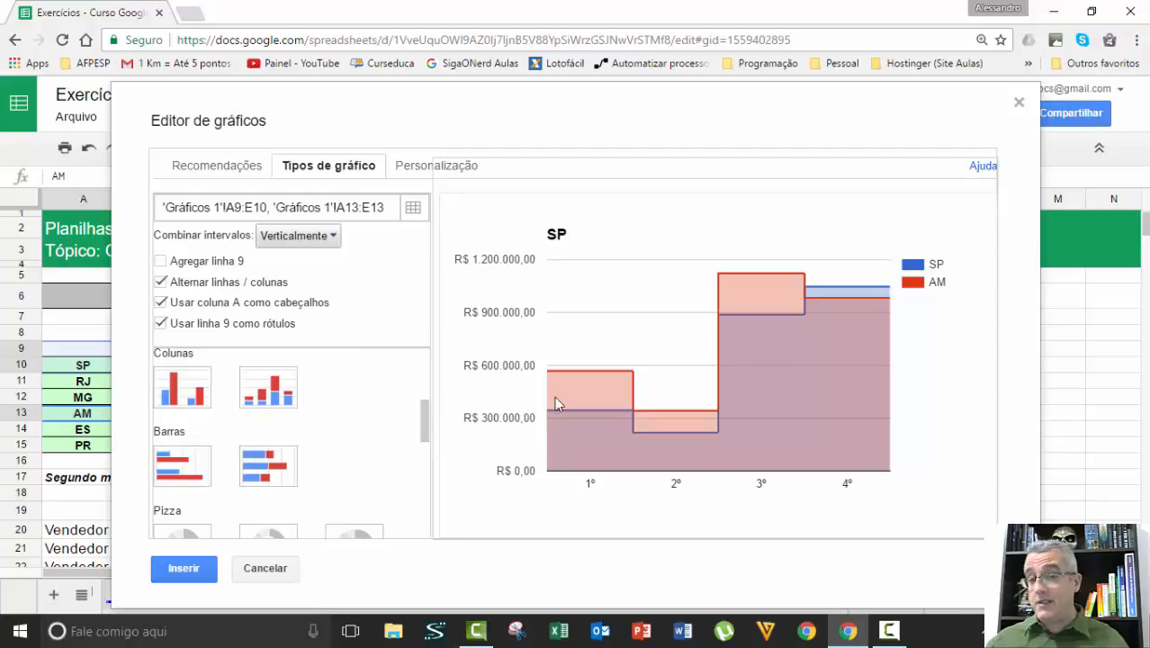
pyautogui.press('Escape')
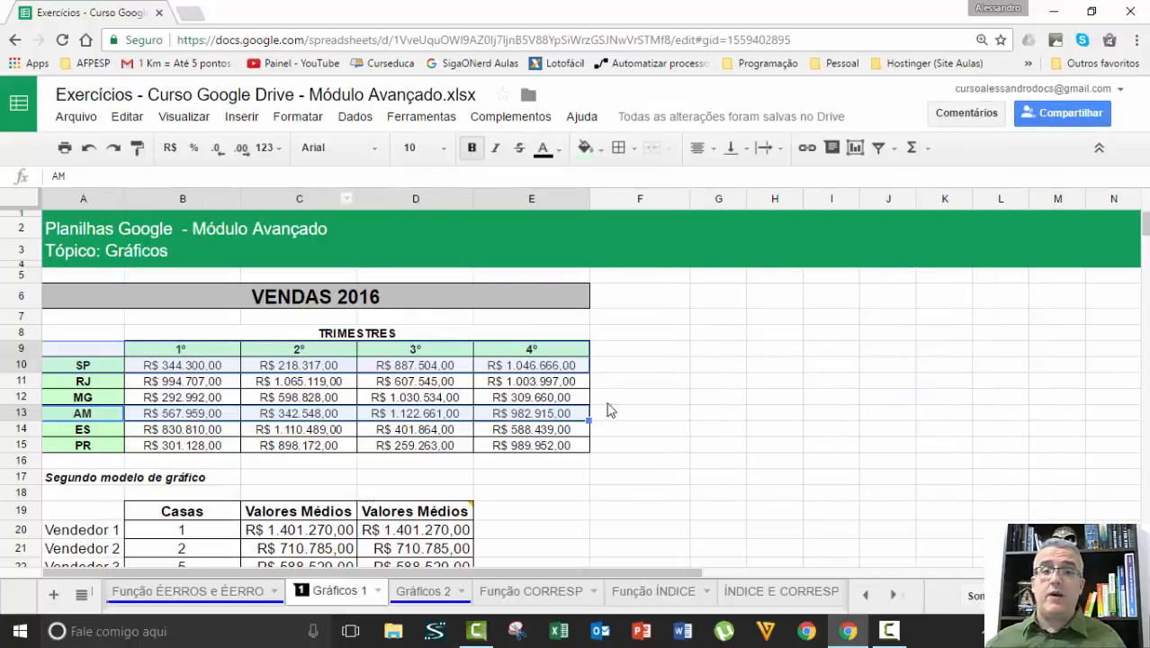
# Step: Select the quarter headers (A9:E9) with the ES row (A14:E14) and preview them as line and column charts
pyautogui.click(447, 432)
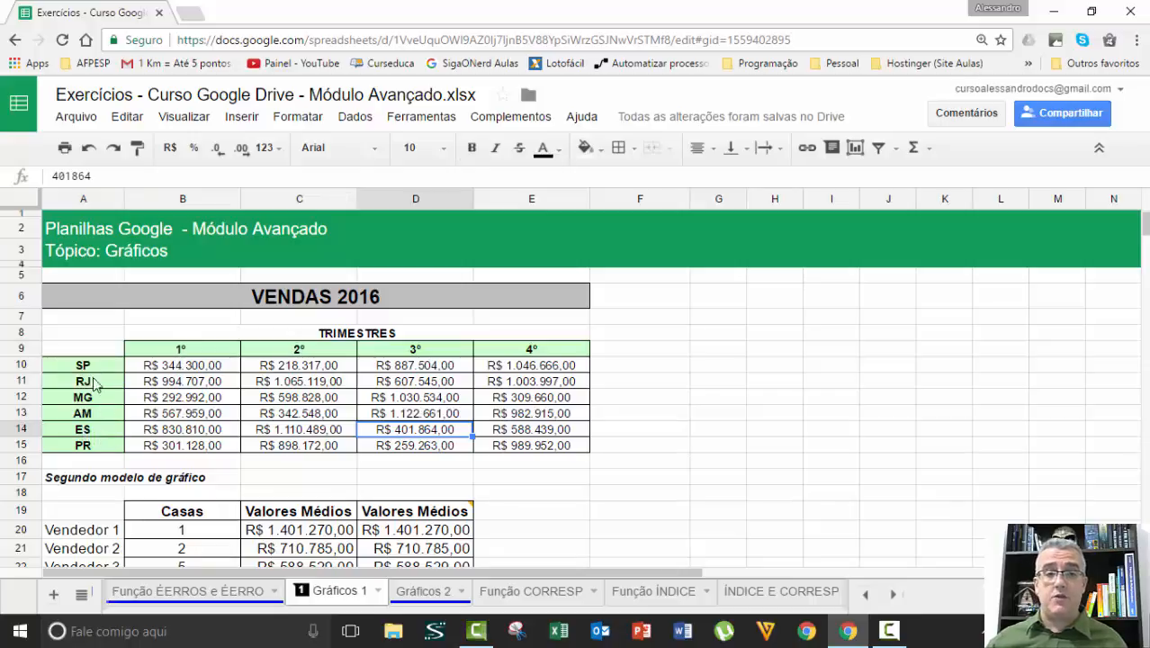
pyautogui.moveTo(90, 349); pyautogui.dragTo(531, 359)
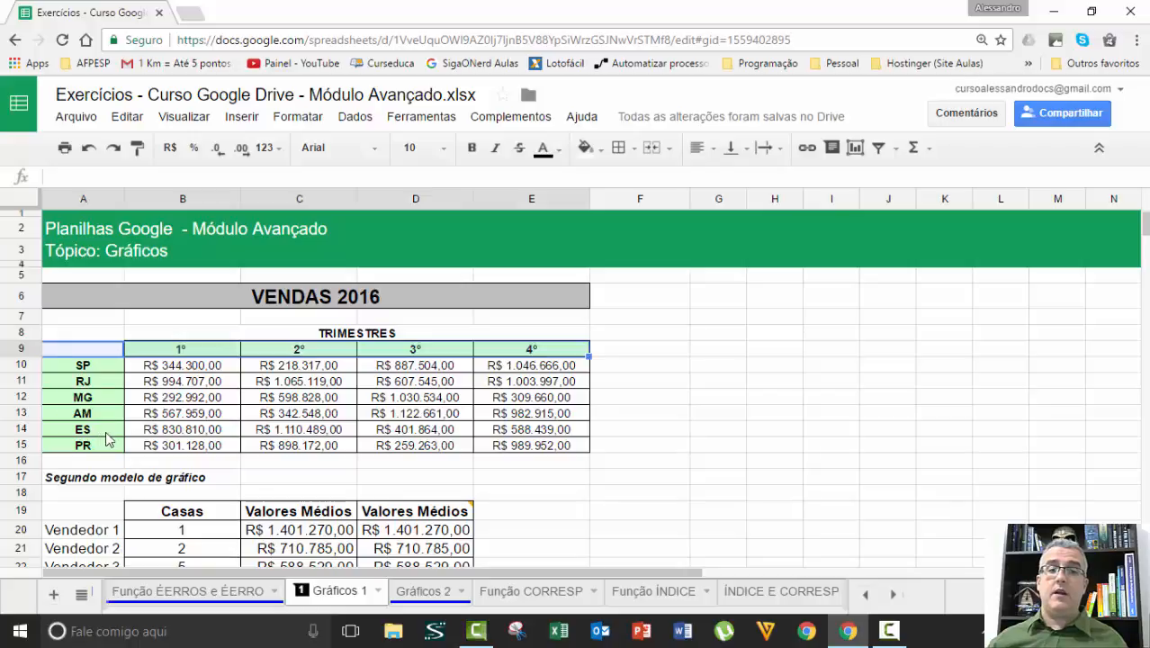
pyautogui.moveTo(108, 432); pyautogui.dragTo(531, 431)
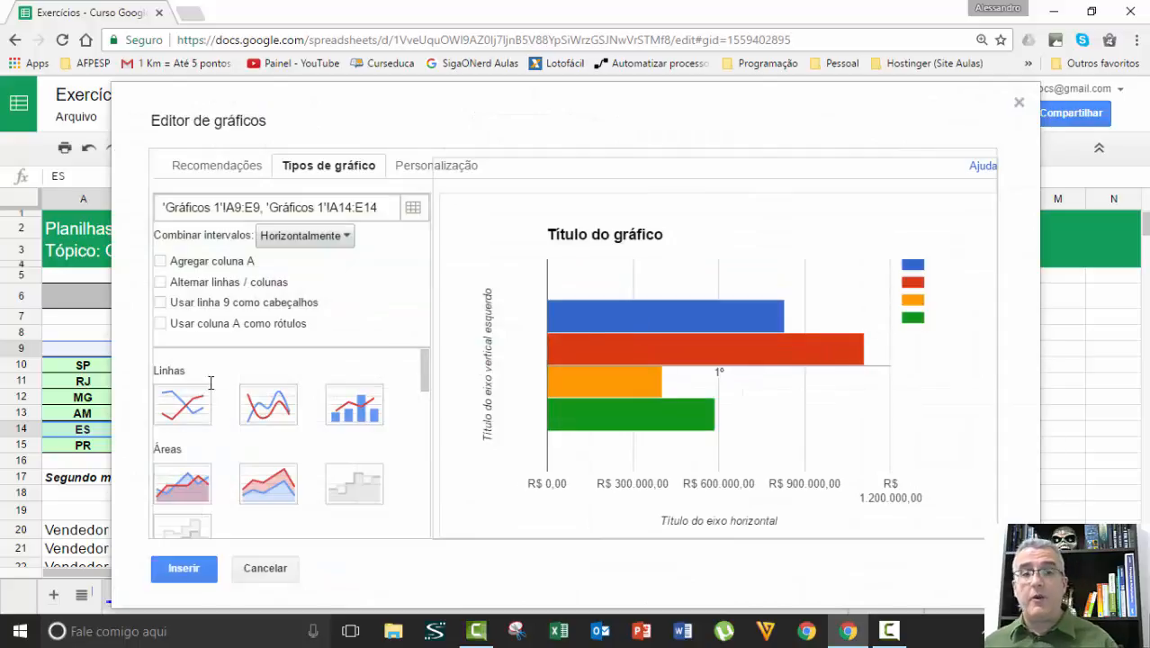
pyautogui.click(195, 401)
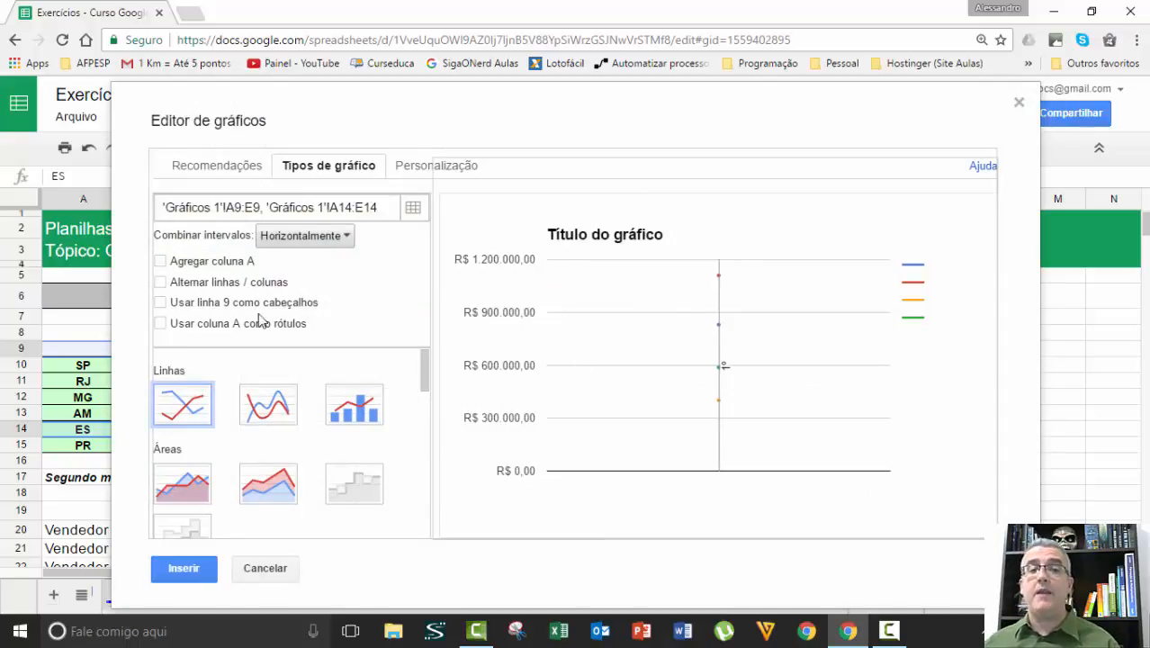
pyautogui.scroll(-2, 398, 461)
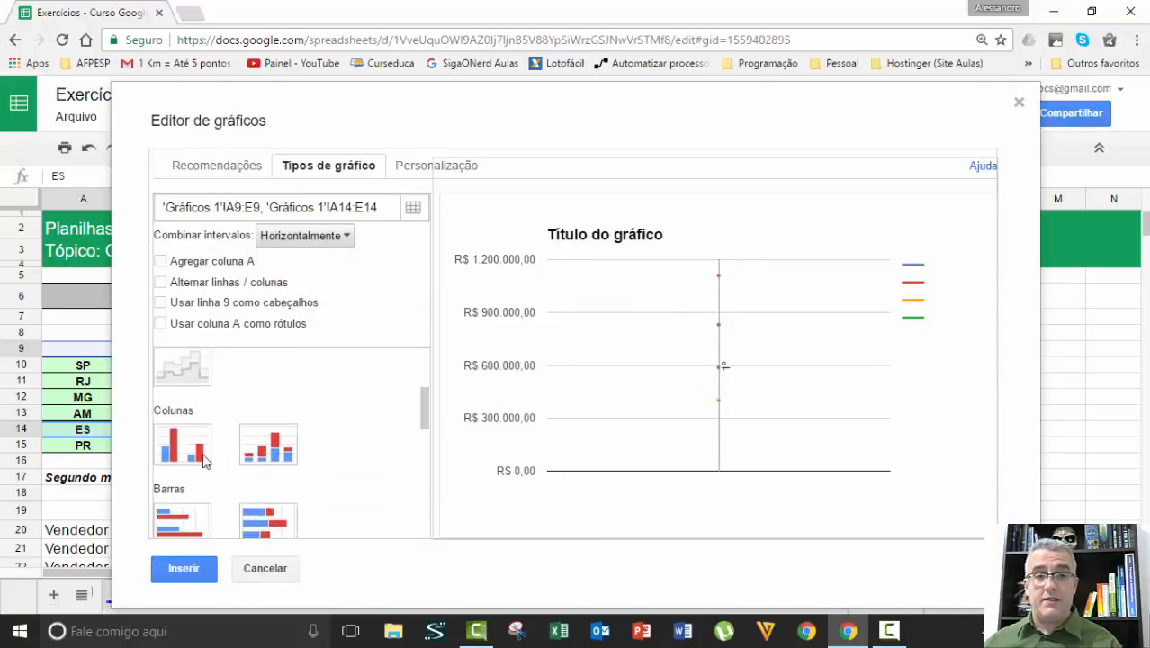
pyautogui.click(192, 463)
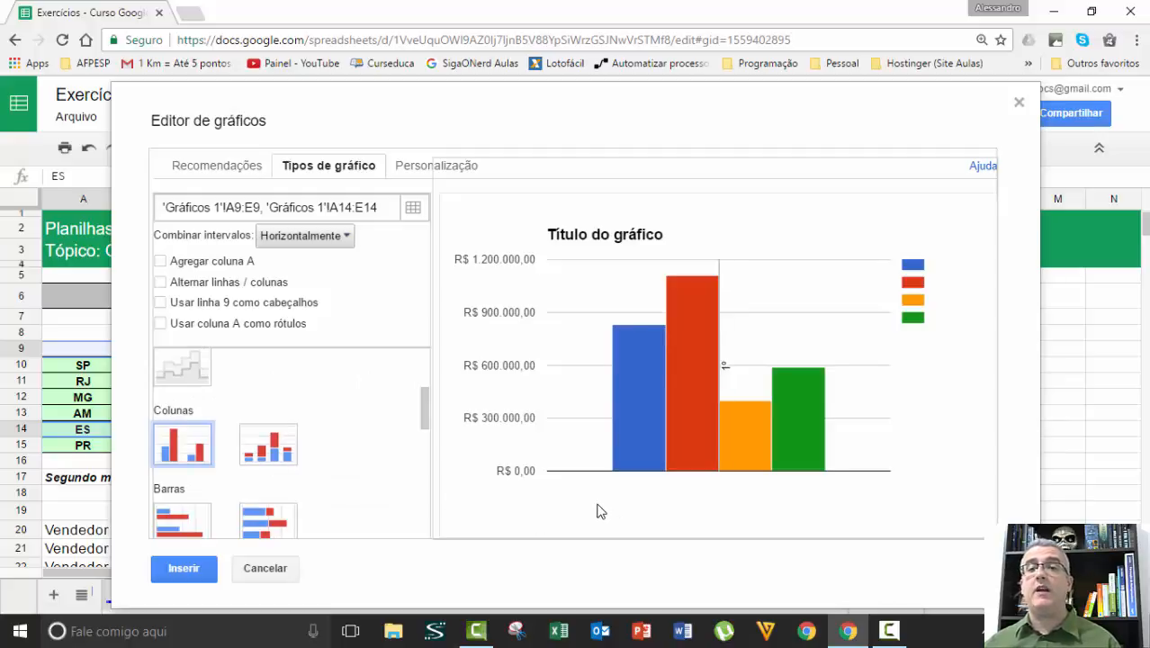
pyautogui.moveTo(629, 411)
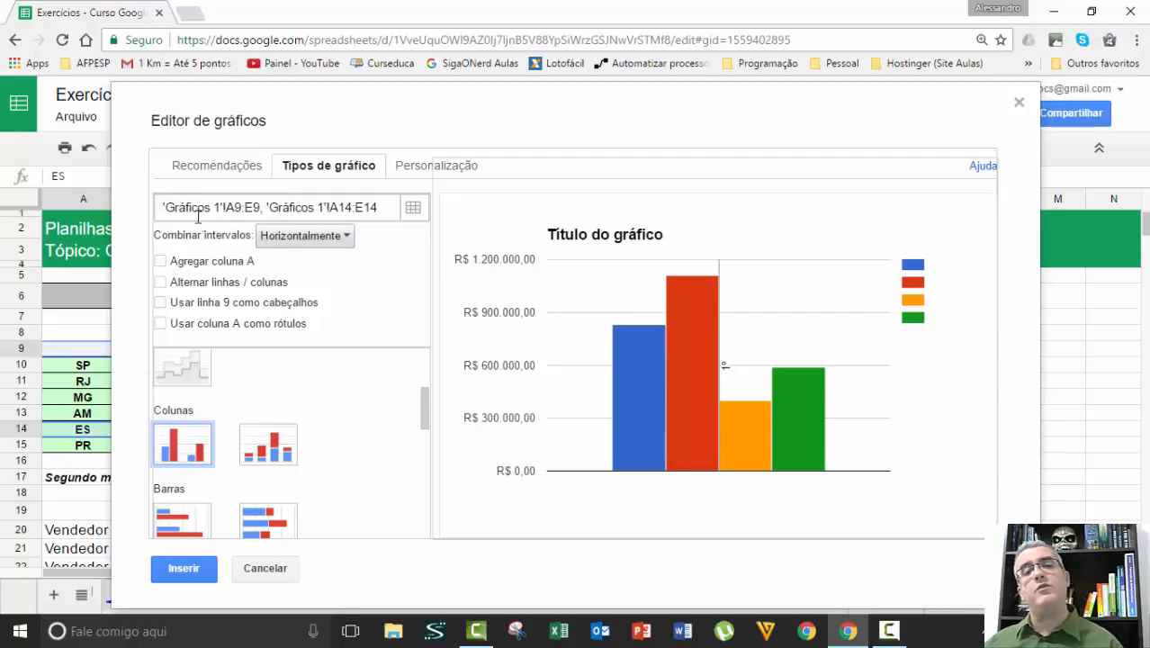
# Step: Combine the chart's data ranges vertically, preview the ES data as a stacked column chart, and close the editor without inserting it
pyautogui.click(236, 208)
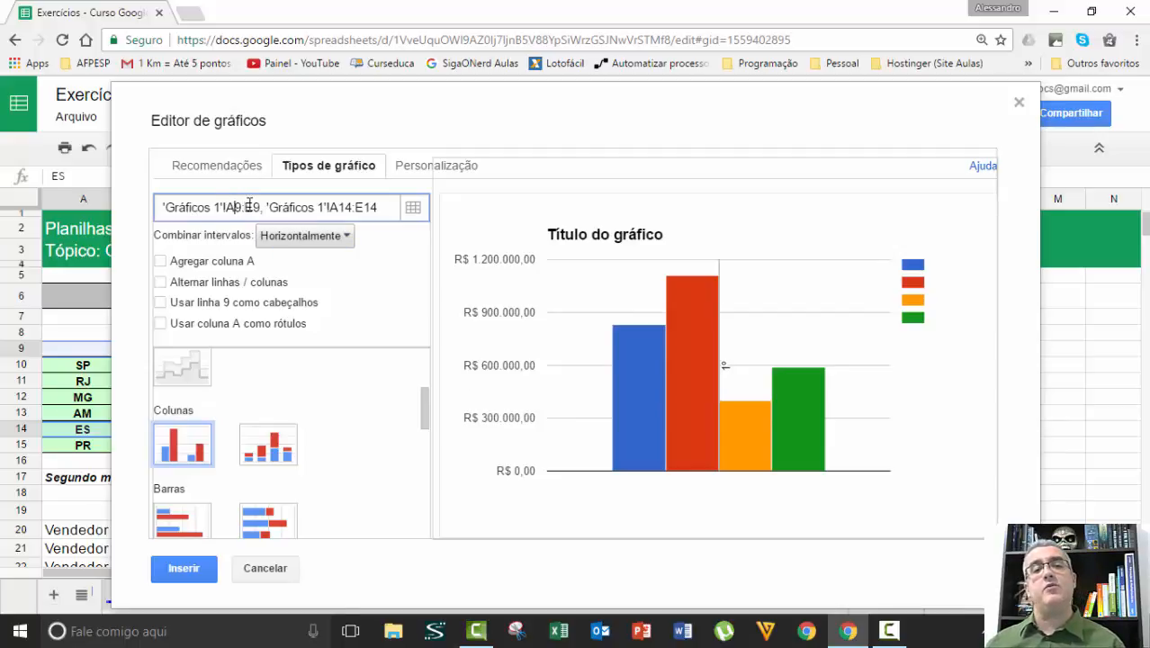
pyautogui.moveTo(308, 208); pyautogui.dragTo(377, 220)
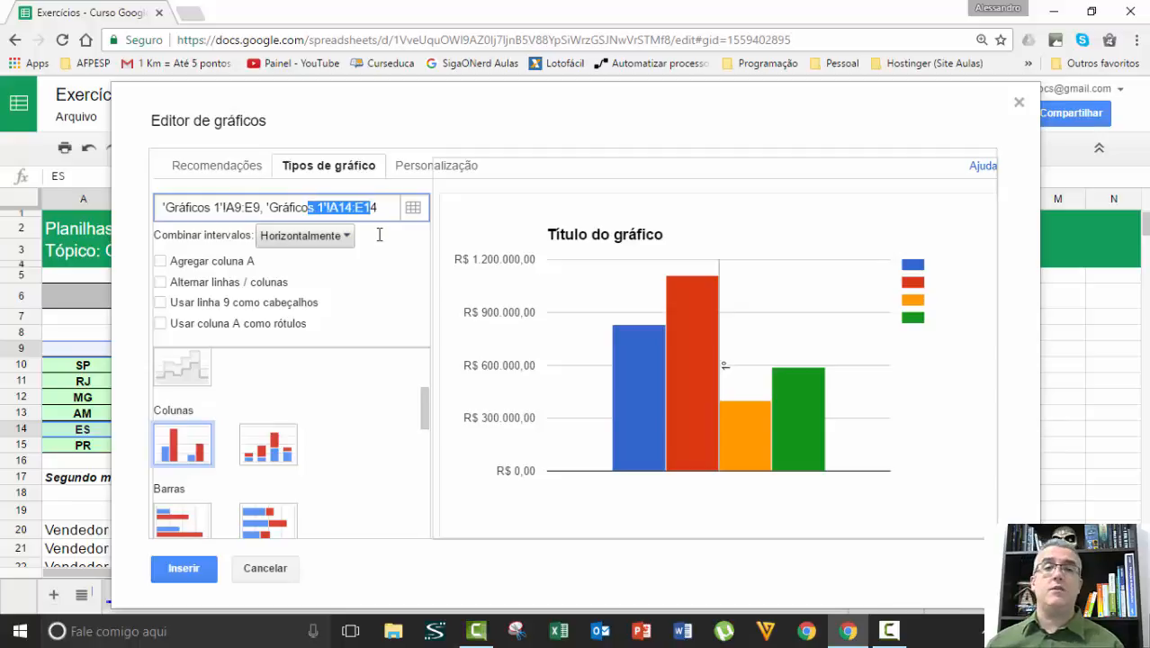
pyautogui.click(335, 238)
pyautogui.click(309, 294)
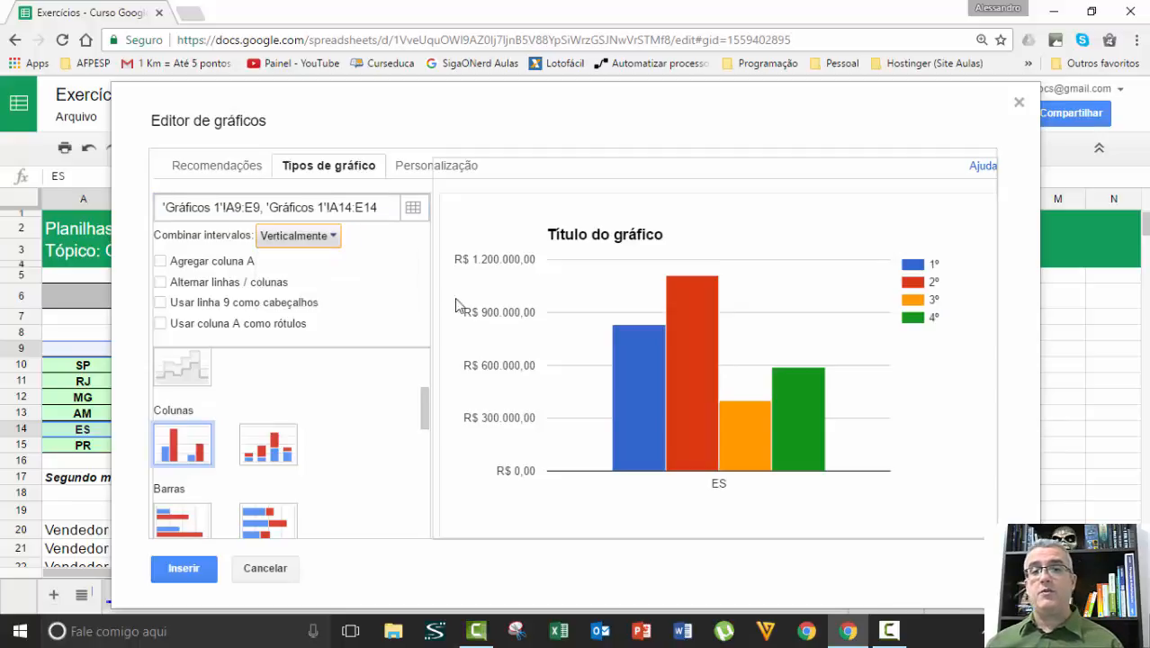
pyautogui.click(279, 443)
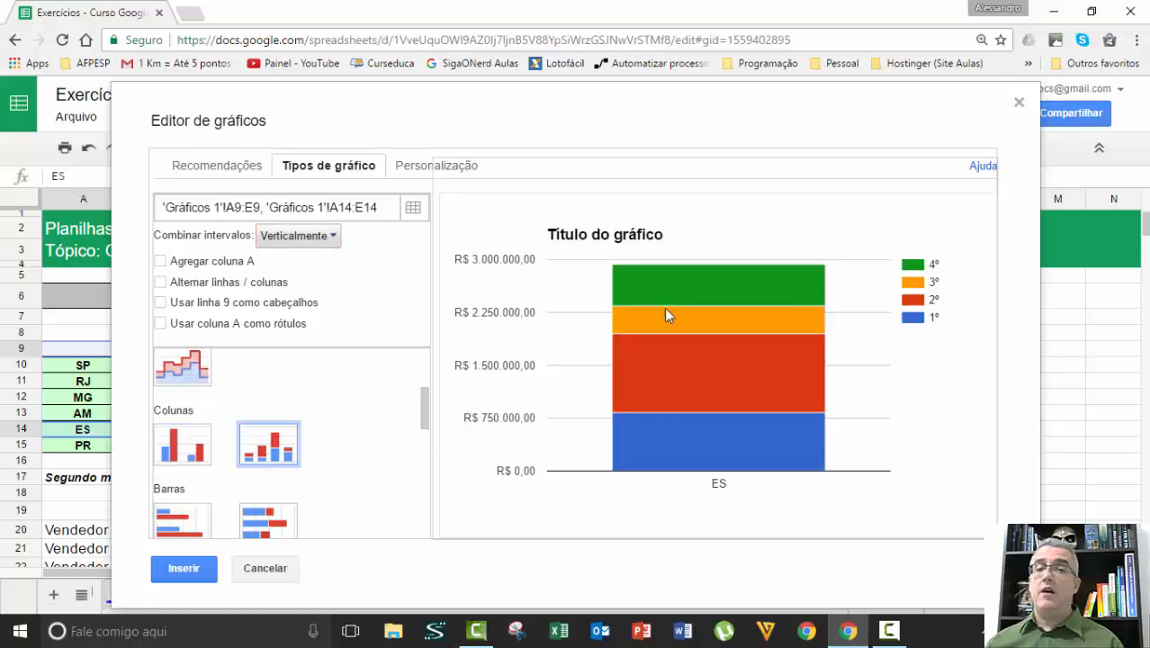
pyautogui.moveTo(699, 296)
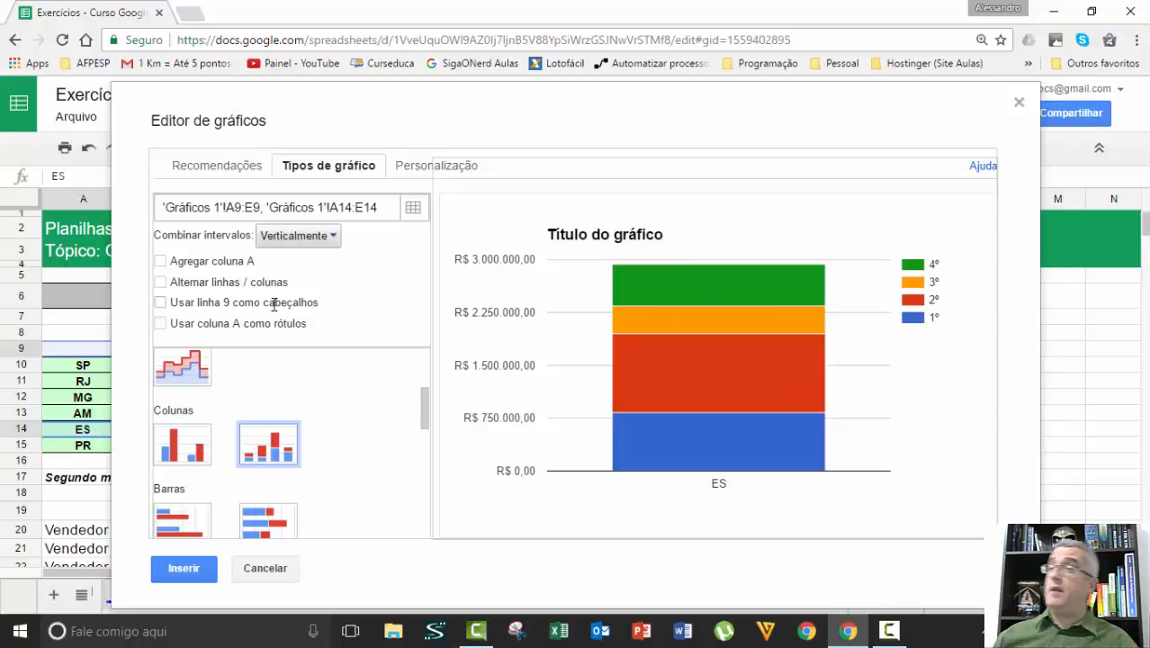
pyautogui.press('Escape')
pyautogui.click(402, 356)
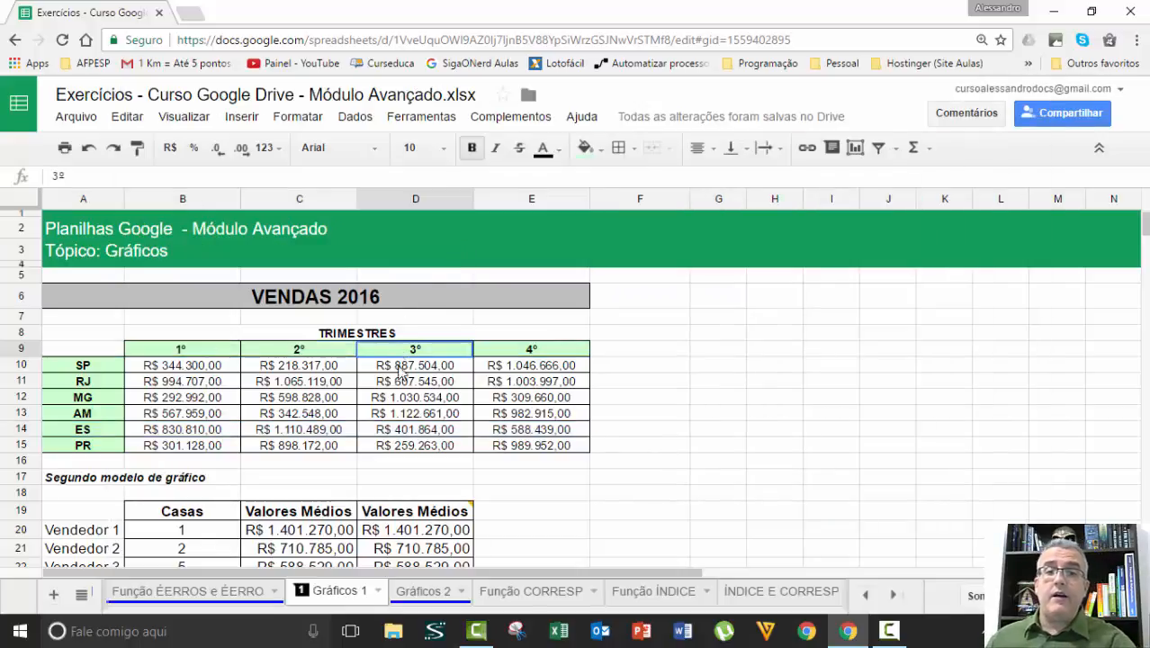
# Step: Select the quarter headers with the SP and RJ rows (A9:E11) and add the PR row (A15:E15) to the selection
pyautogui.moveTo(86, 333)
pyautogui.mouseDown()
pyautogui.moveTo(135, 352)
pyautogui.moveTo(147, 372)
pyautogui.moveTo(473, 367)
pyautogui.moveTo(519, 370)
pyautogui.moveTo(528, 386)
pyautogui.mouseUp()
pyautogui.click(145, 373)
pyautogui.click(131, 352)
pyautogui.moveTo(108, 445); pyautogui.dragTo(562, 450)
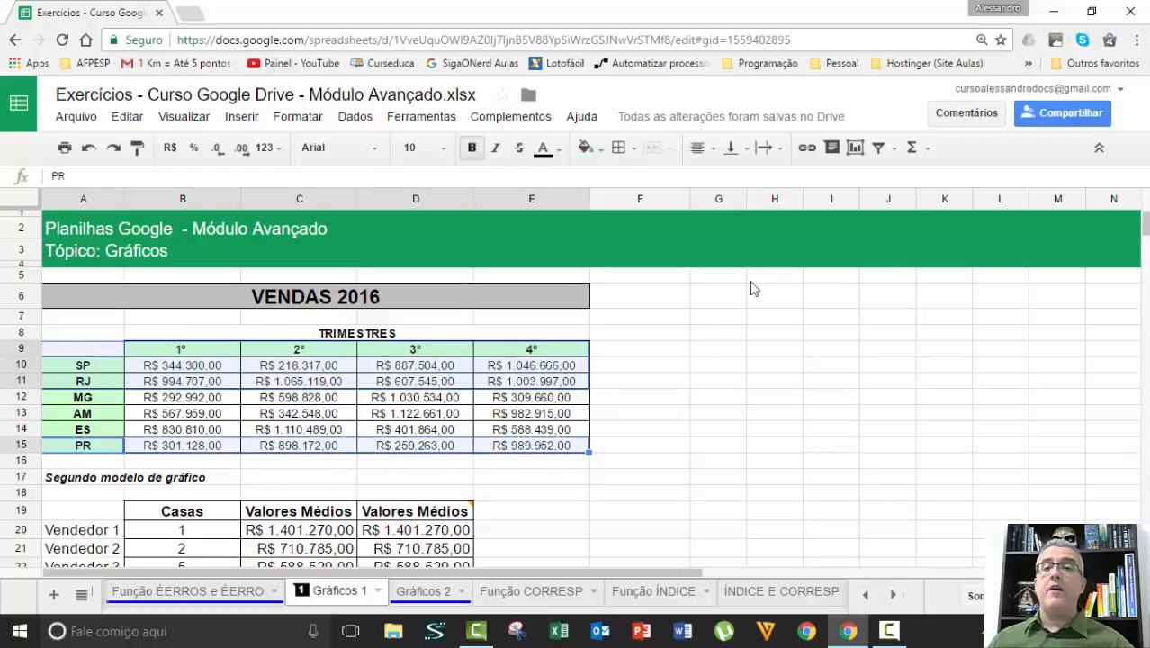
# Step: Start a chart from the selected SP, RJ and PR rows, preview the line chart and choose the smooth line type
pyautogui.click(855, 147)
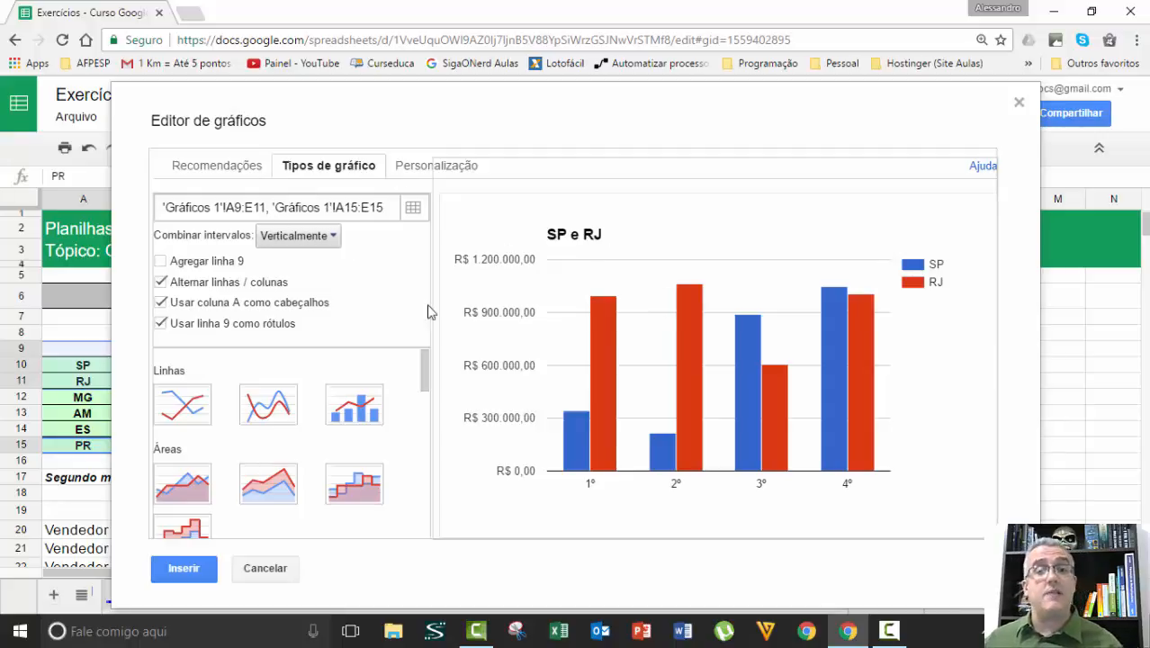
pyautogui.click(194, 412)
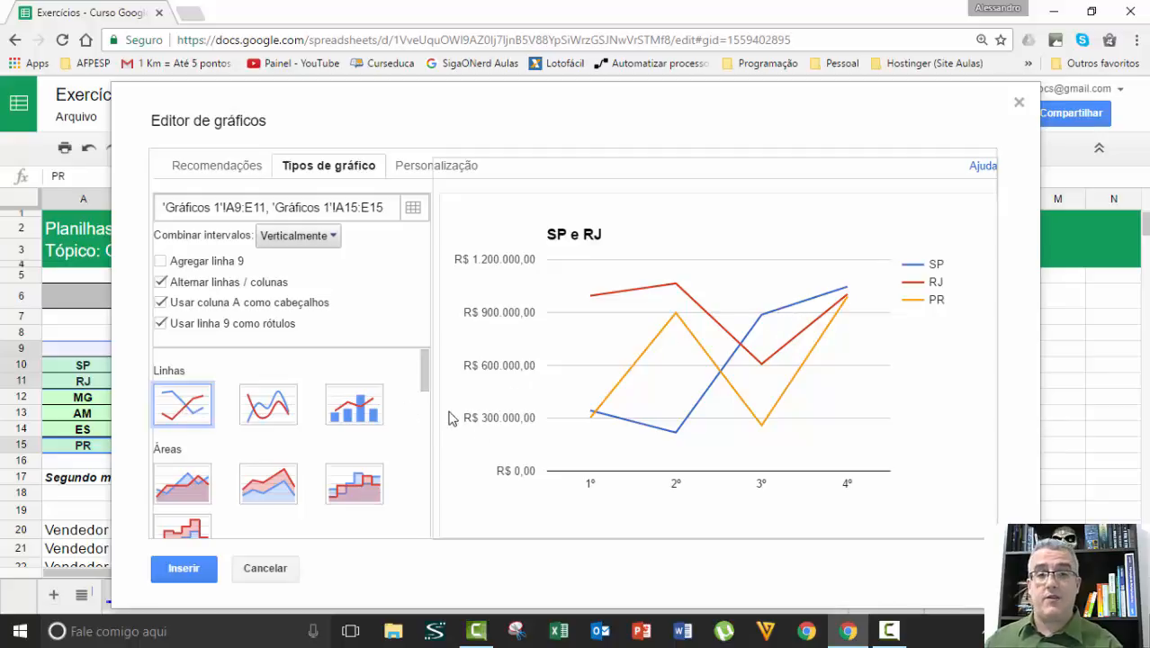
pyautogui.moveTo(428, 385)
pyautogui.mouseDown()
pyautogui.moveTo(442, 540)
pyautogui.moveTo(428, 364)
pyautogui.mouseUp()
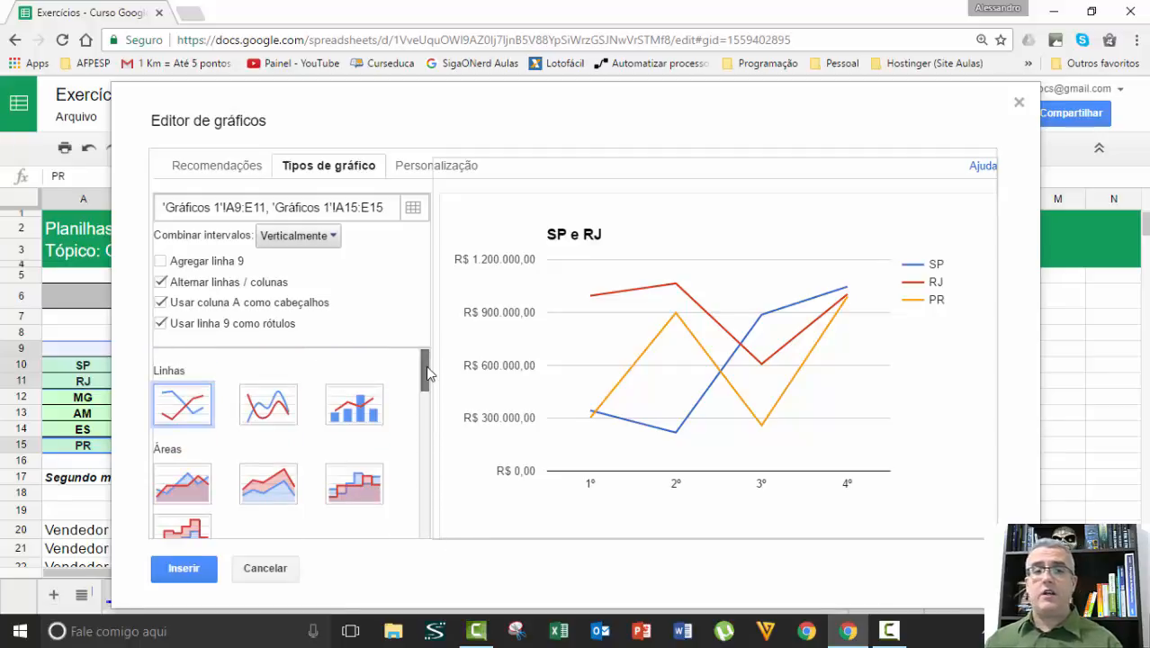
pyautogui.click(276, 404)
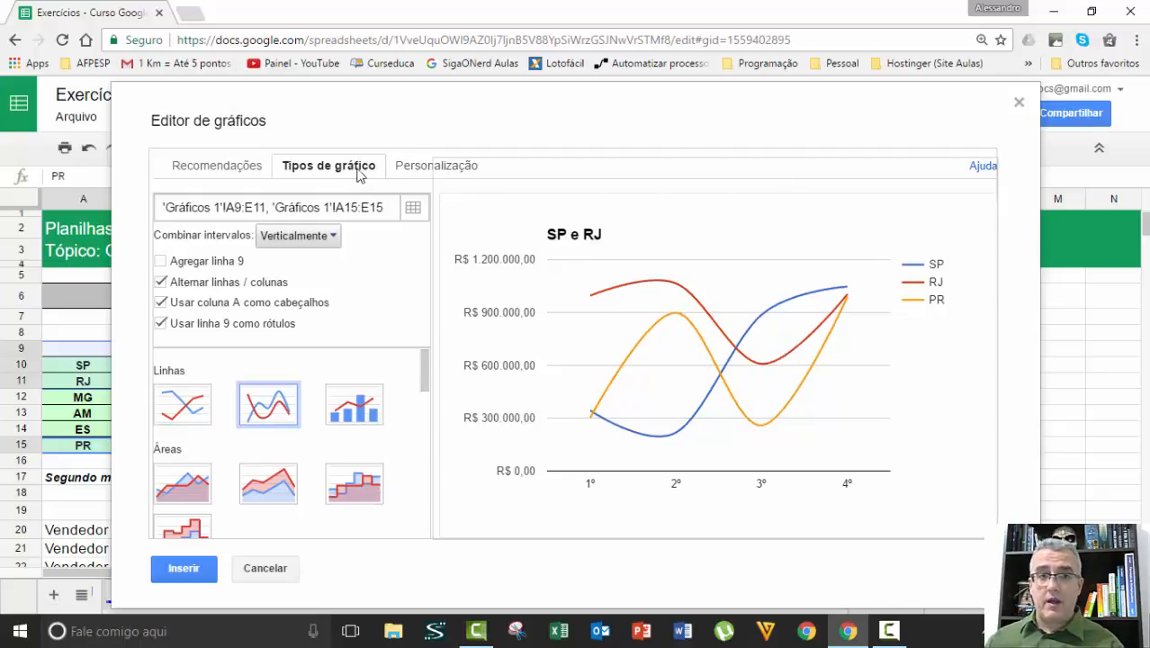
# Step: Change the chart title to "SP, RJ e PR" and insert the chart into the sheet
pyautogui.click(406, 167)
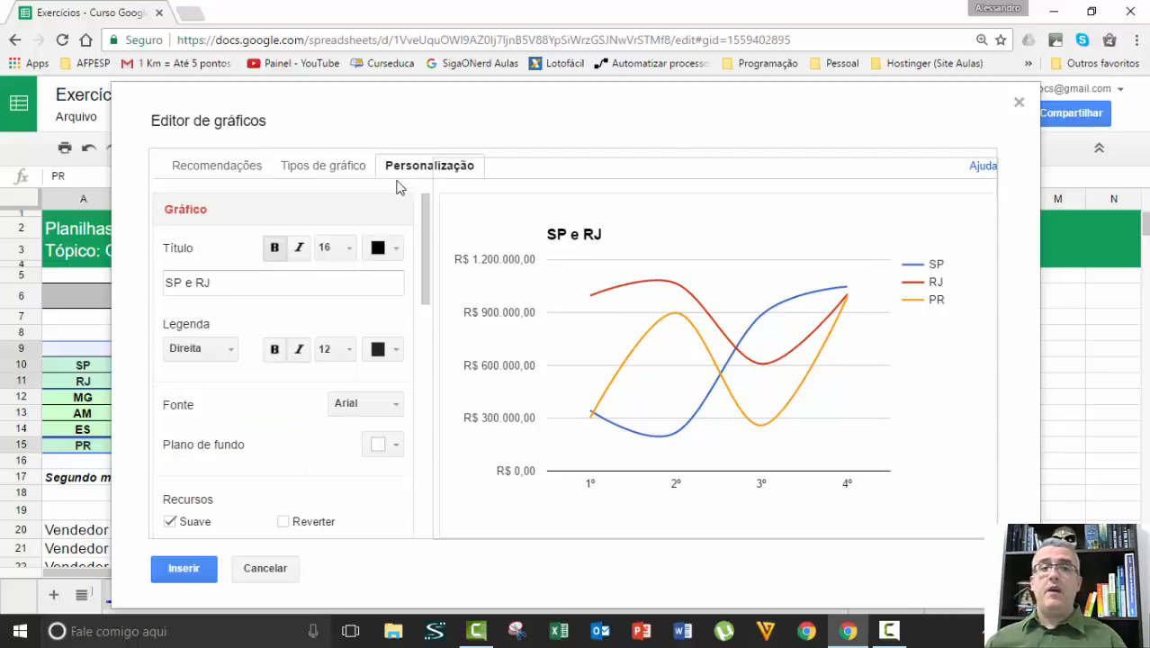
pyautogui.moveTo(209, 280); pyautogui.dragTo(155, 275)
pyautogui.click(184, 282)
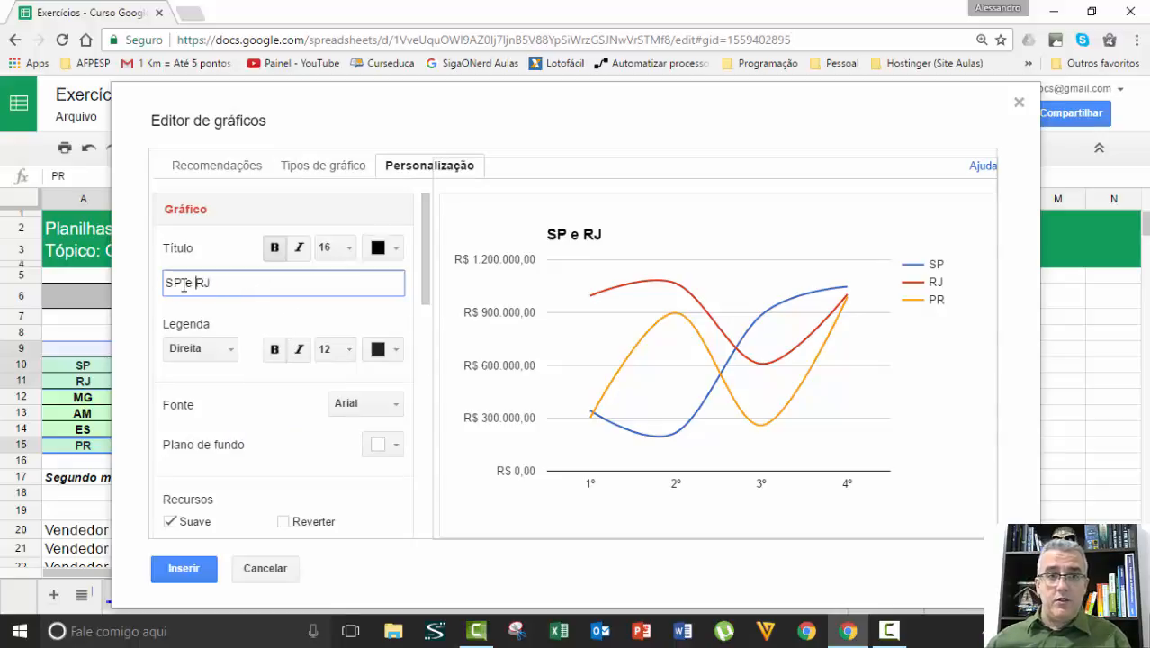
pyautogui.write(', RJ')
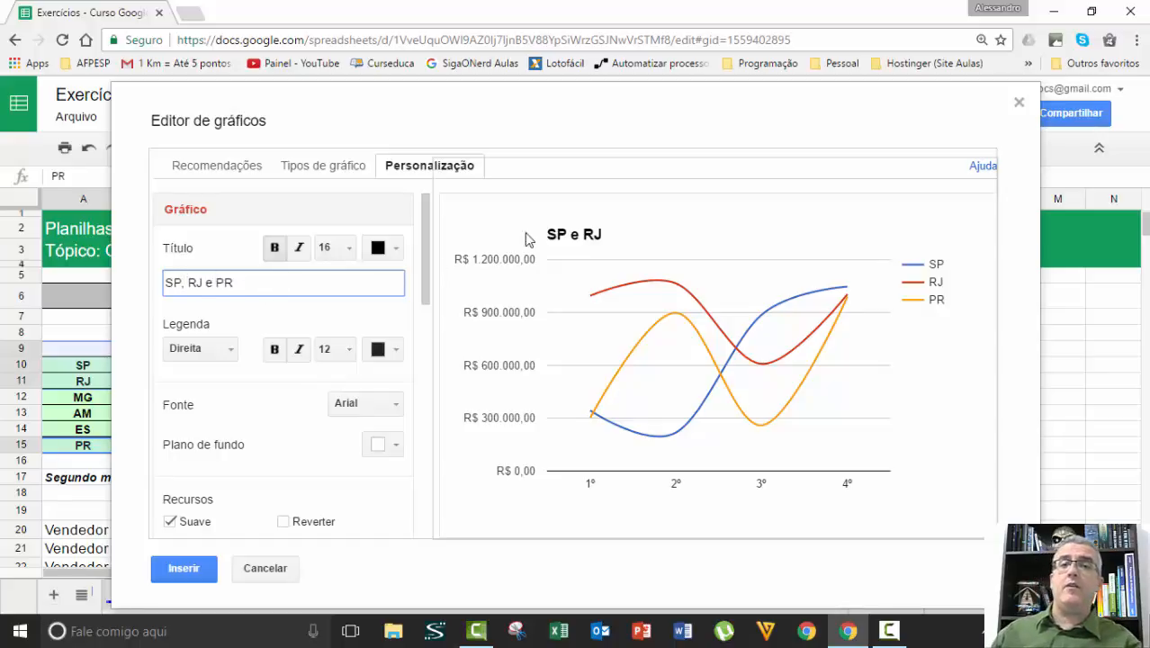
pyautogui.click(183, 568)
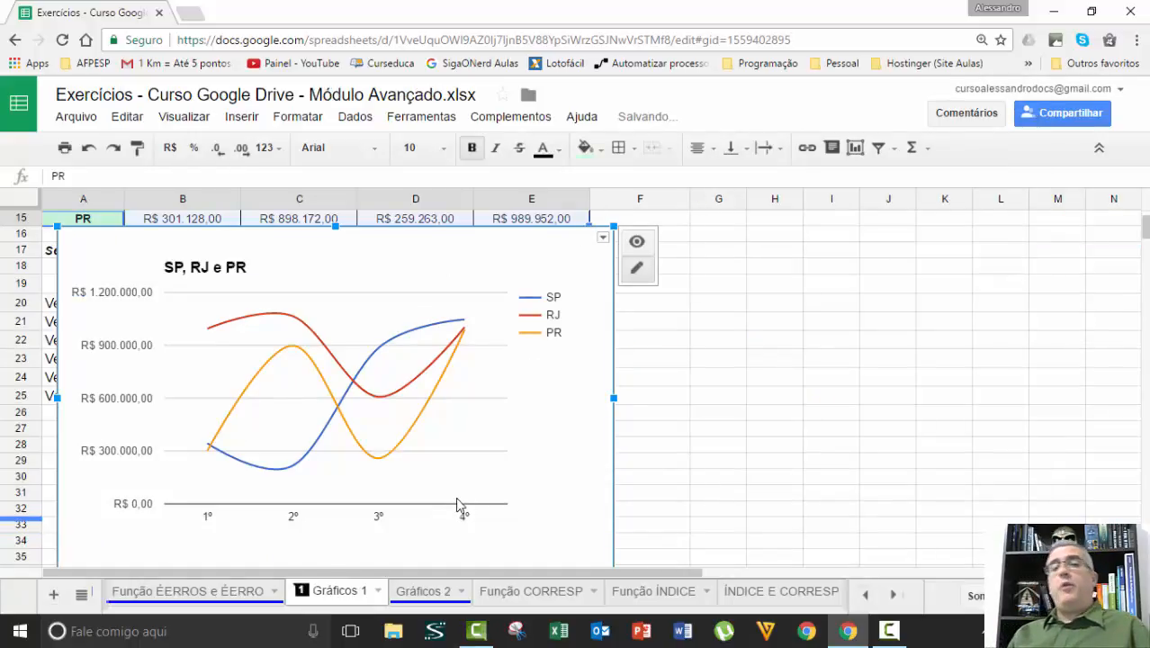
# Step: Move the inserted chart beside the seller table, into the empty area starting at column F
pyautogui.moveTo(509, 297); pyautogui.dragTo(699, 295)
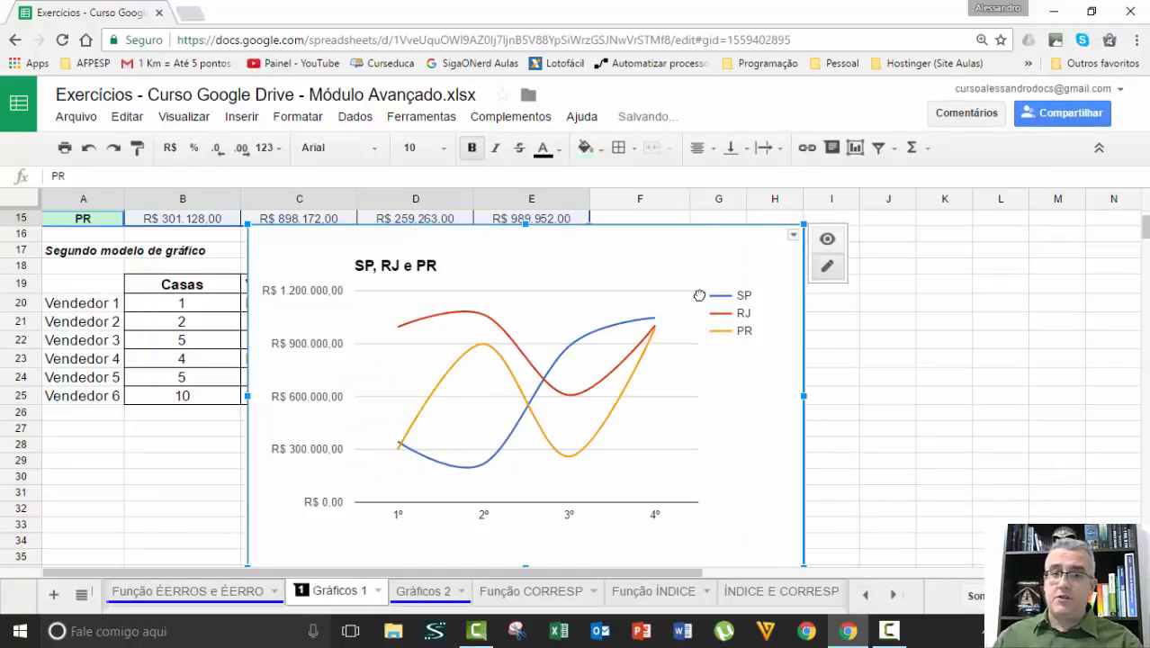
pyautogui.moveTo(655, 250); pyautogui.dragTo(986, 238)
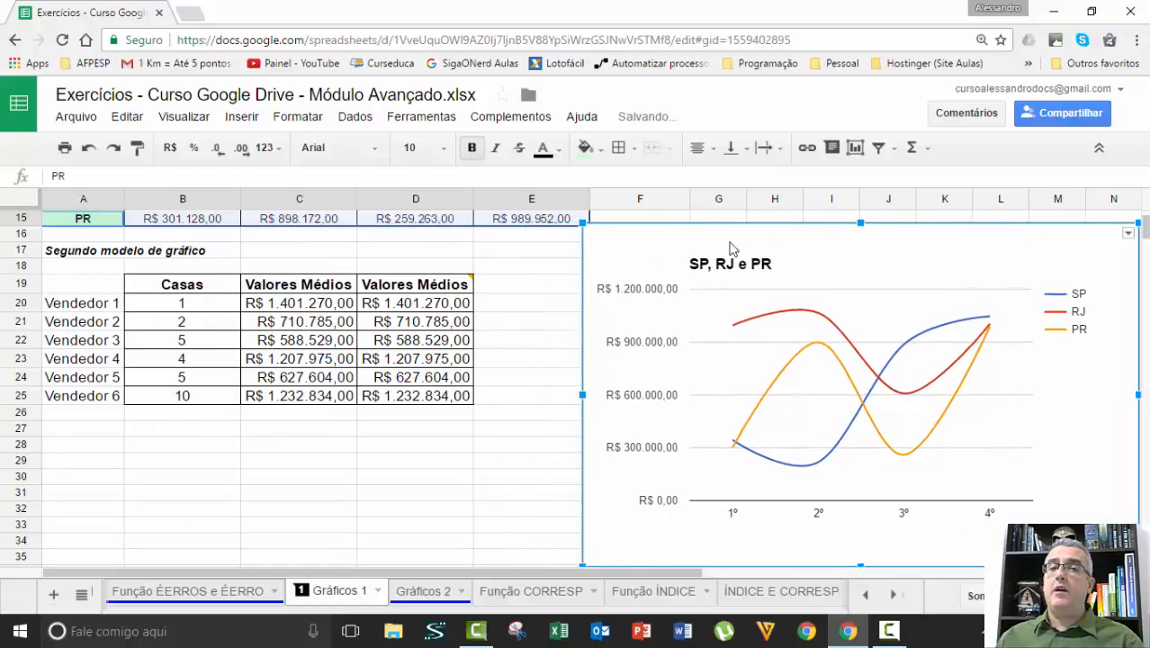
pyautogui.click(326, 303)
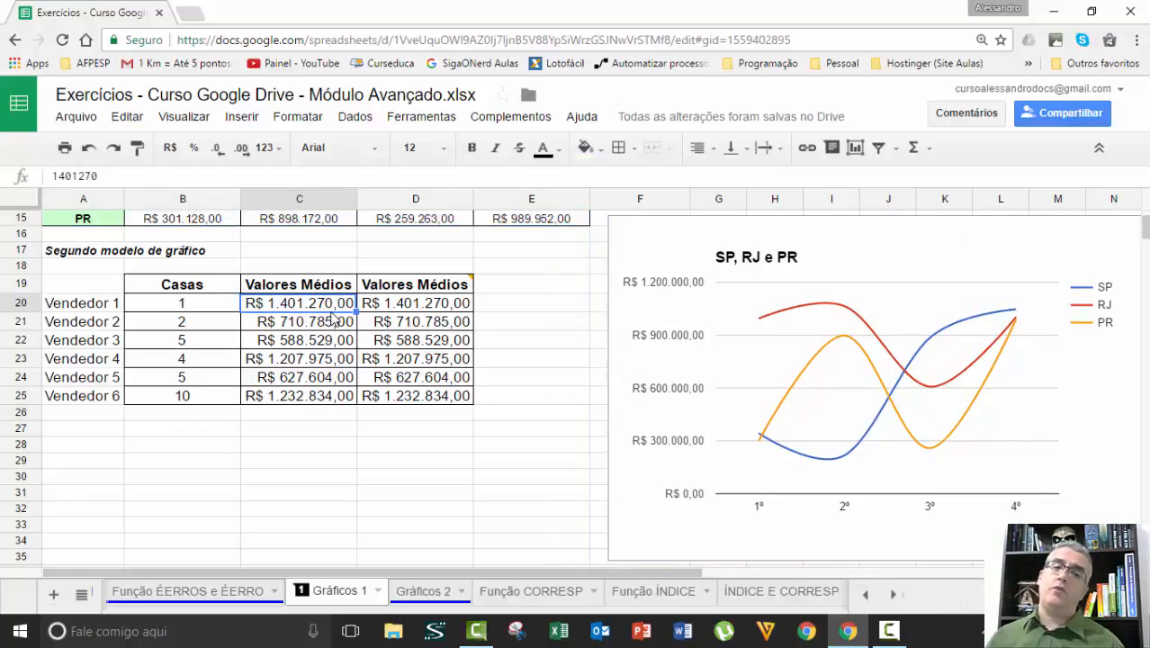
# Step: Remove the duplicate Valores Médios column in column D (D19:D25) of the seller table
pyautogui.click(430, 266)
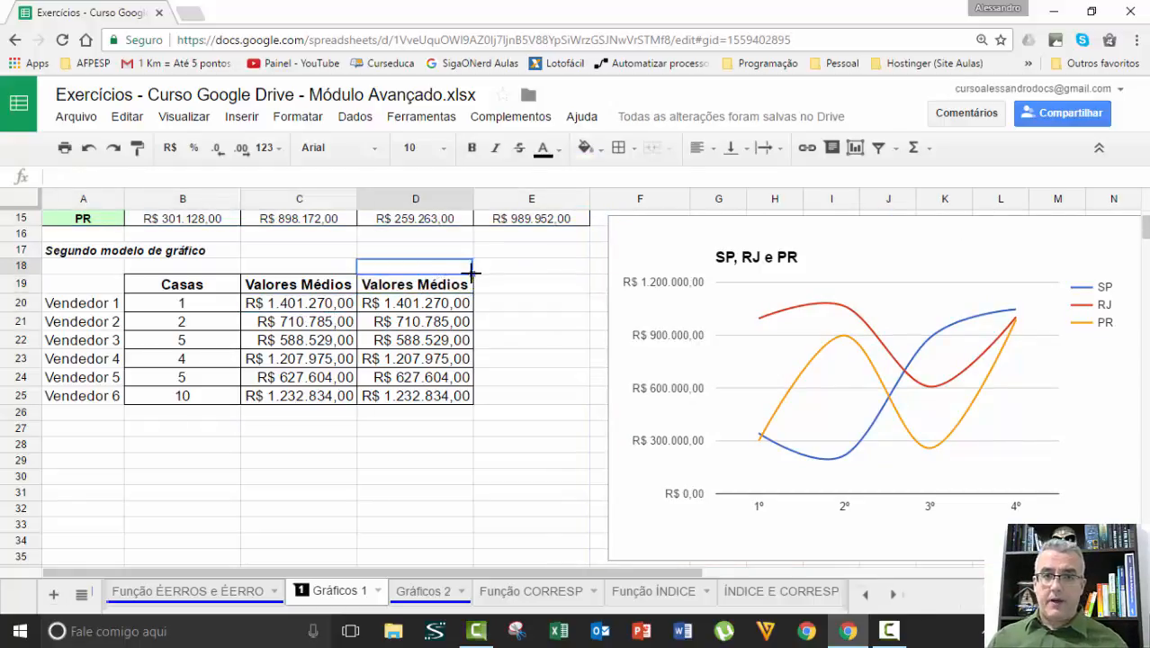
pyautogui.moveTo(475, 355); pyautogui.dragTo(480, 419)
pyautogui.click(399, 447)
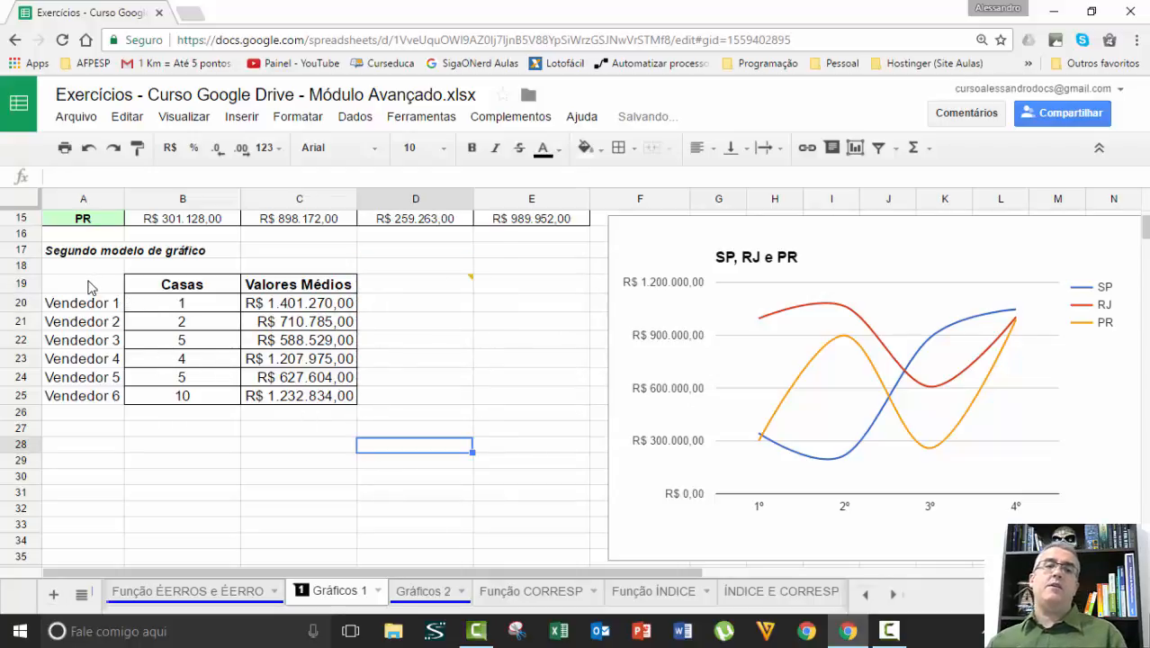
# Step: Select the whole seller table with its Casas and Valores Médios columns (A19:C25)
pyautogui.moveTo(90, 285); pyautogui.dragTo(287, 375)
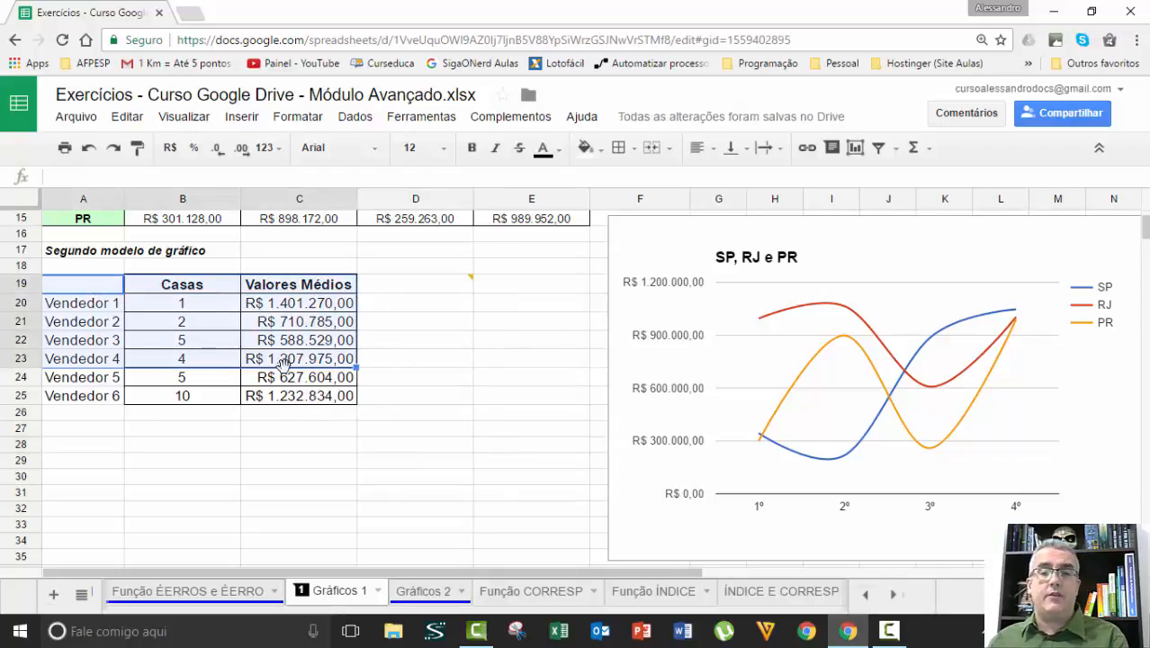
pyautogui.click(318, 324)
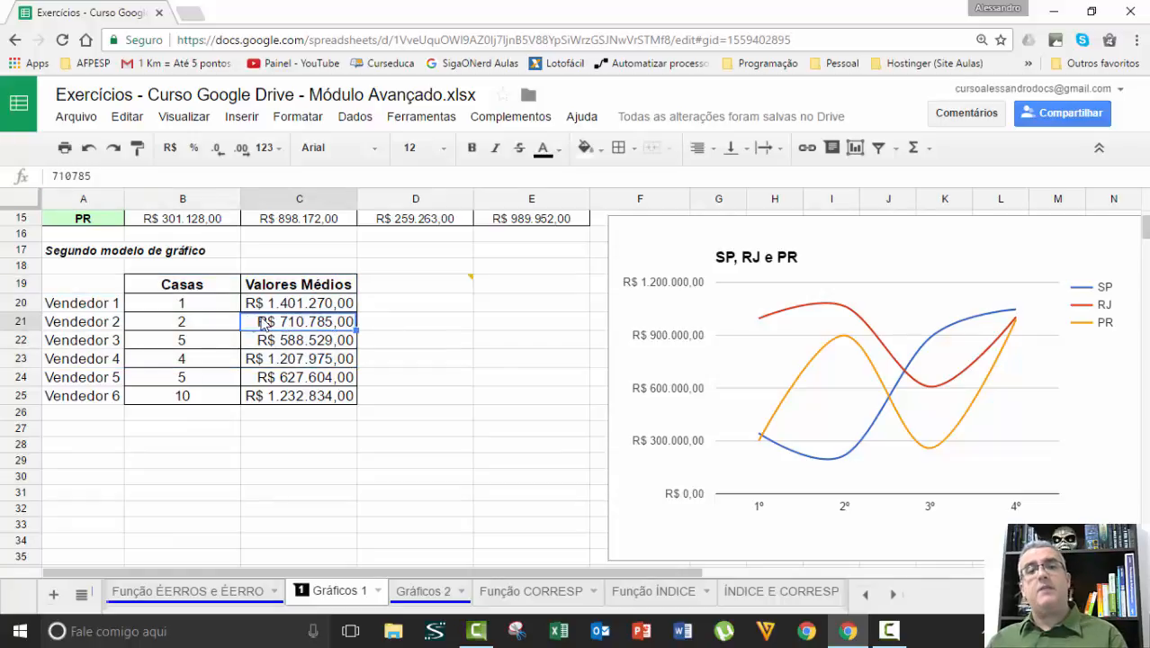
pyautogui.click(199, 296)
pyautogui.moveTo(189, 287); pyautogui.dragTo(227, 302)
pyautogui.click(107, 290)
pyautogui.moveTo(106, 296); pyautogui.dragTo(307, 365)
pyautogui.moveTo(323, 411); pyautogui.dragTo(322, 400)
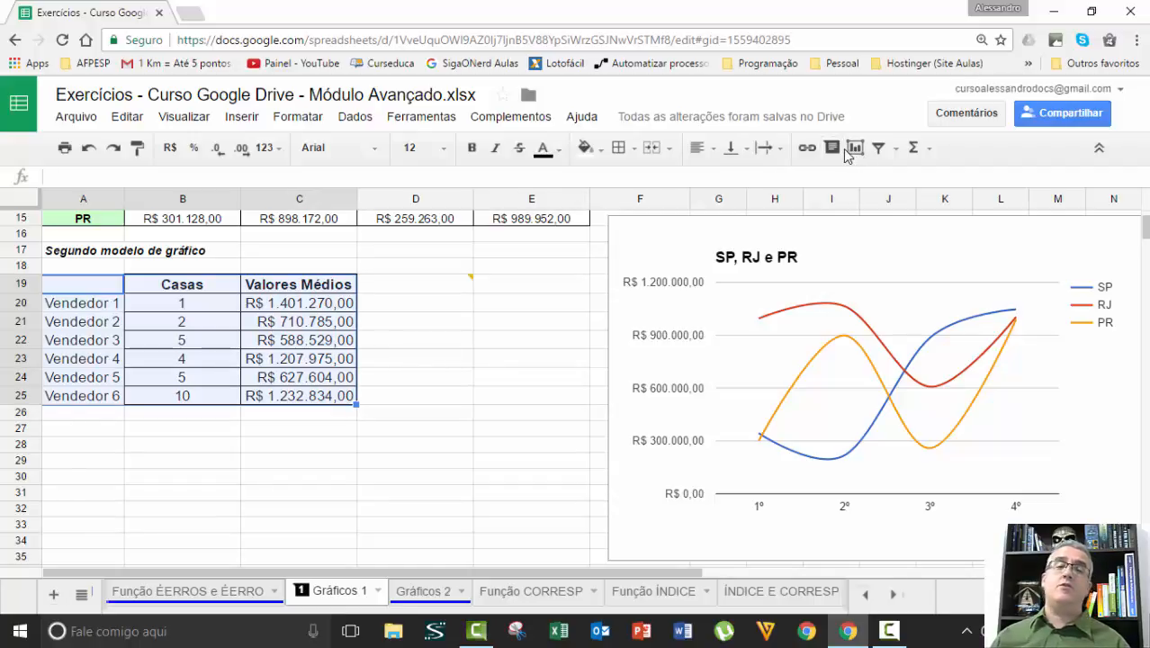
# Step: Open the chart editor for the seller table, preview the recommended Casas pie chart, and close it without inserting a chart
pyautogui.click(848, 153)
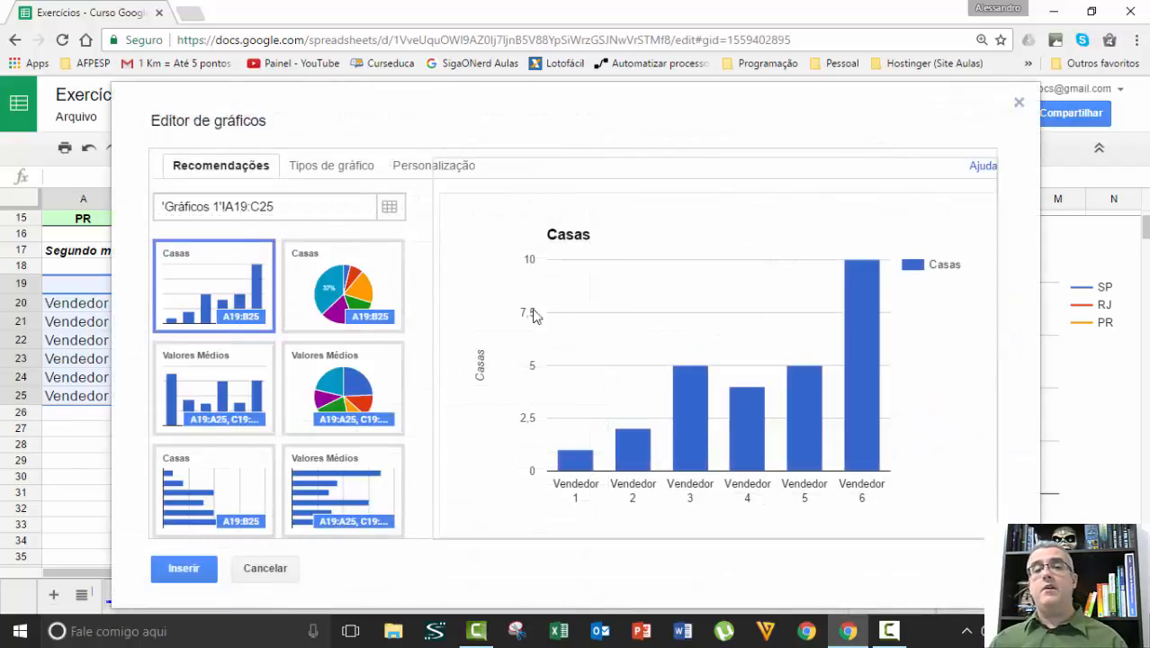
pyautogui.click(302, 317)
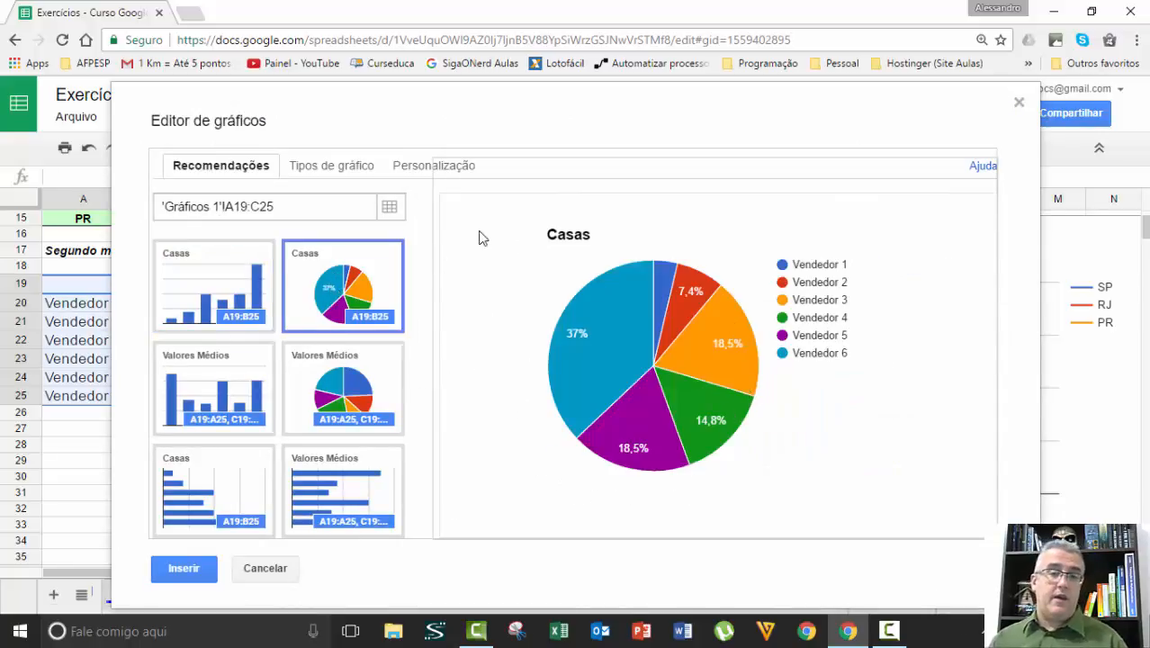
pyautogui.click(1019, 102)
pyautogui.click(532, 300)
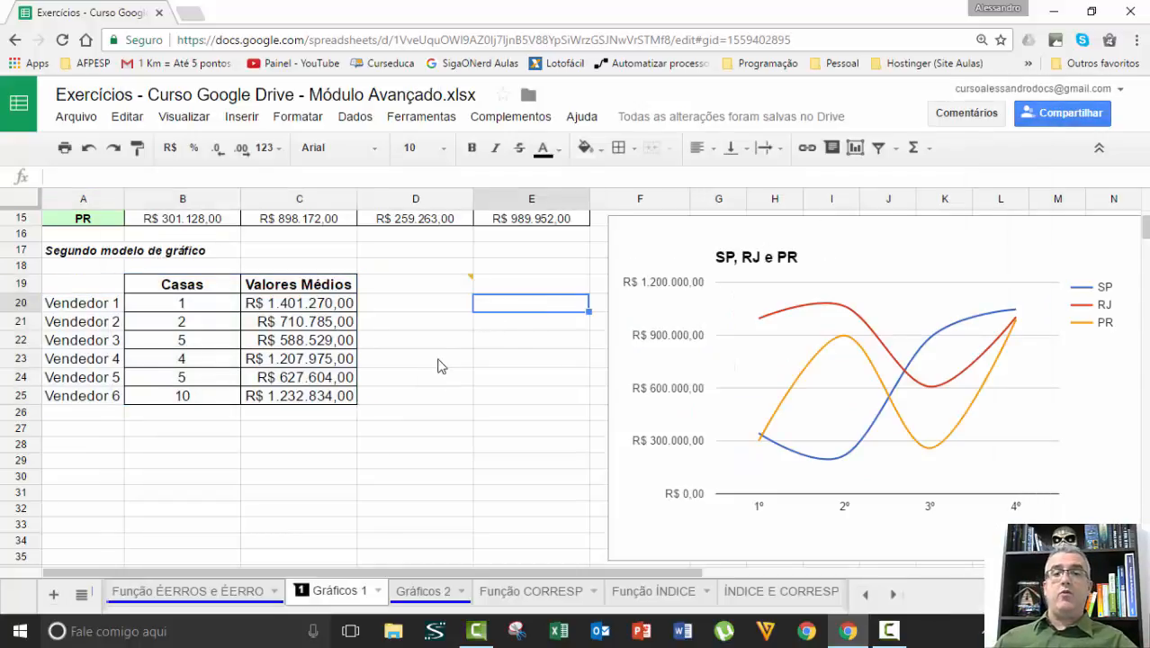
pyautogui.click(322, 433)
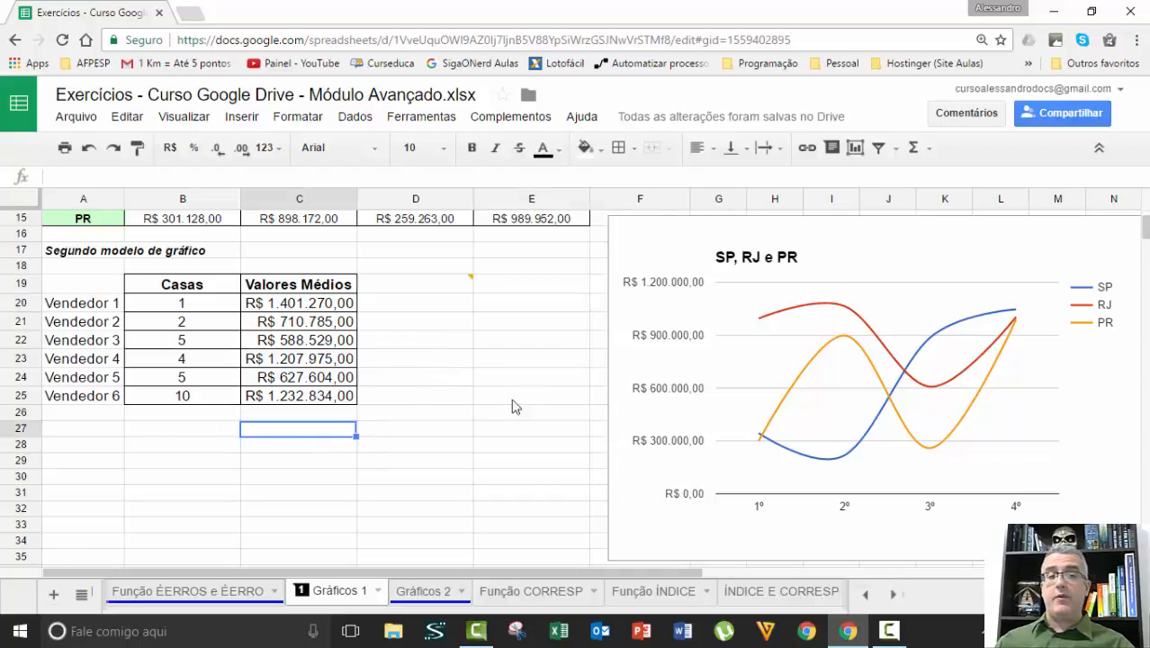
pyautogui.click(371, 447)
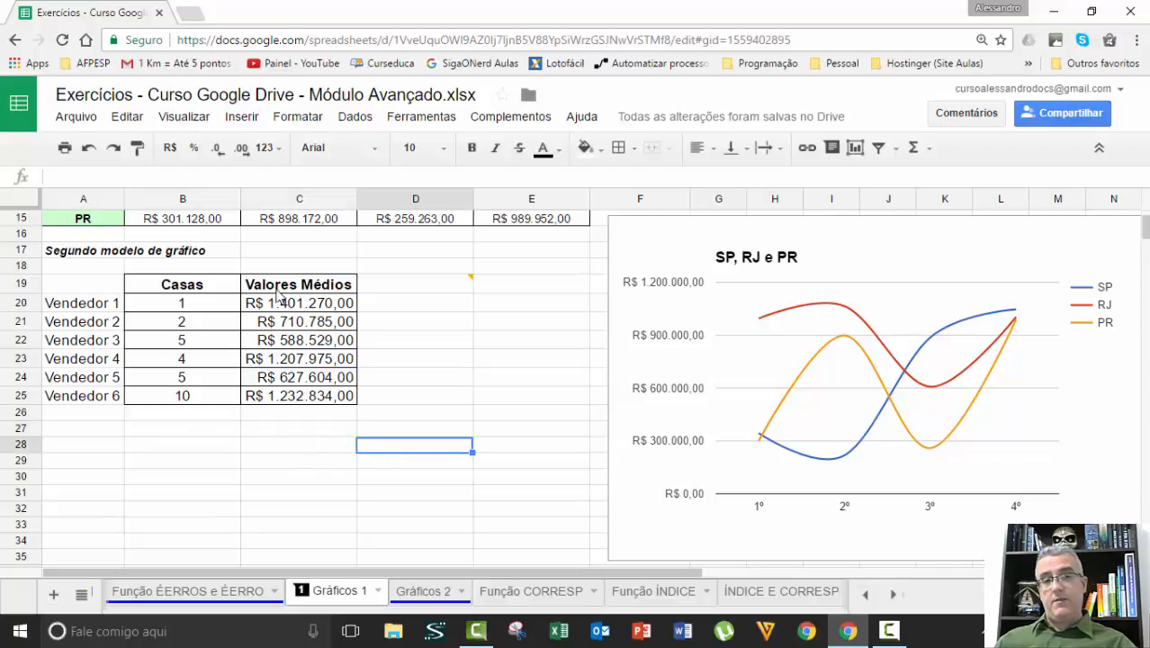
# Step: Copy the Valores Médios column (C19:C25) to a new block starting at B28, and select A28
pyautogui.moveTo(279, 289); pyautogui.dragTo(278, 361)
pyautogui.moveTo(292, 405); pyautogui.dragTo(358, 399)
pyautogui.hotkey('ctrl', 'c')
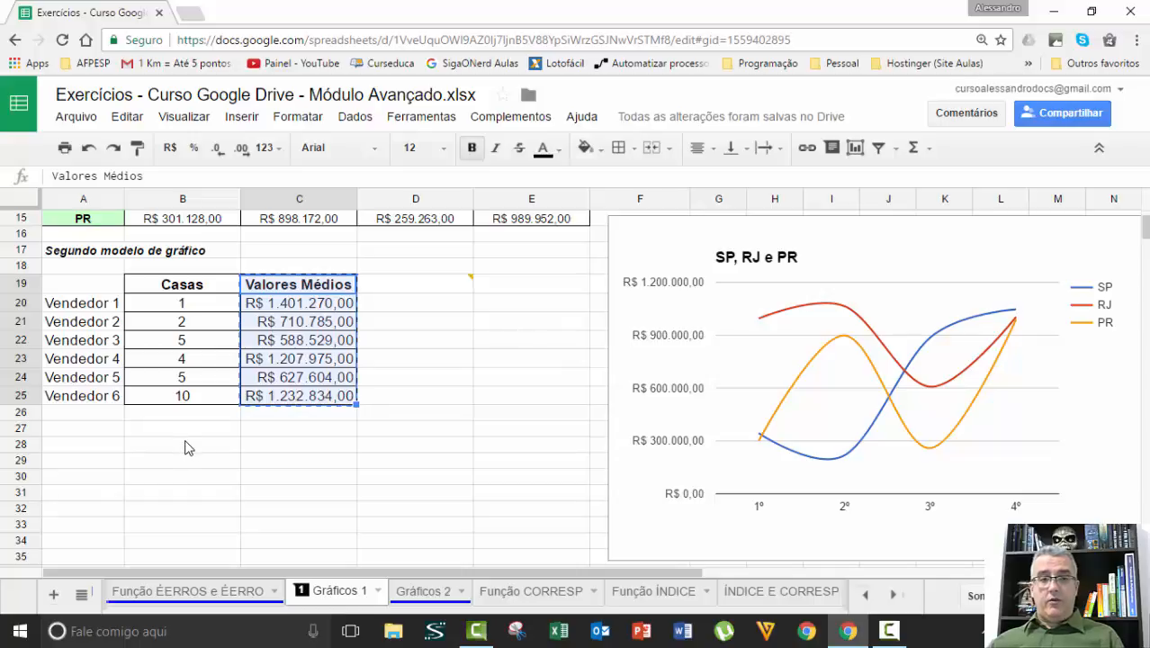
pyautogui.click(190, 447)
pyautogui.hotkey('ctrl', 'v')
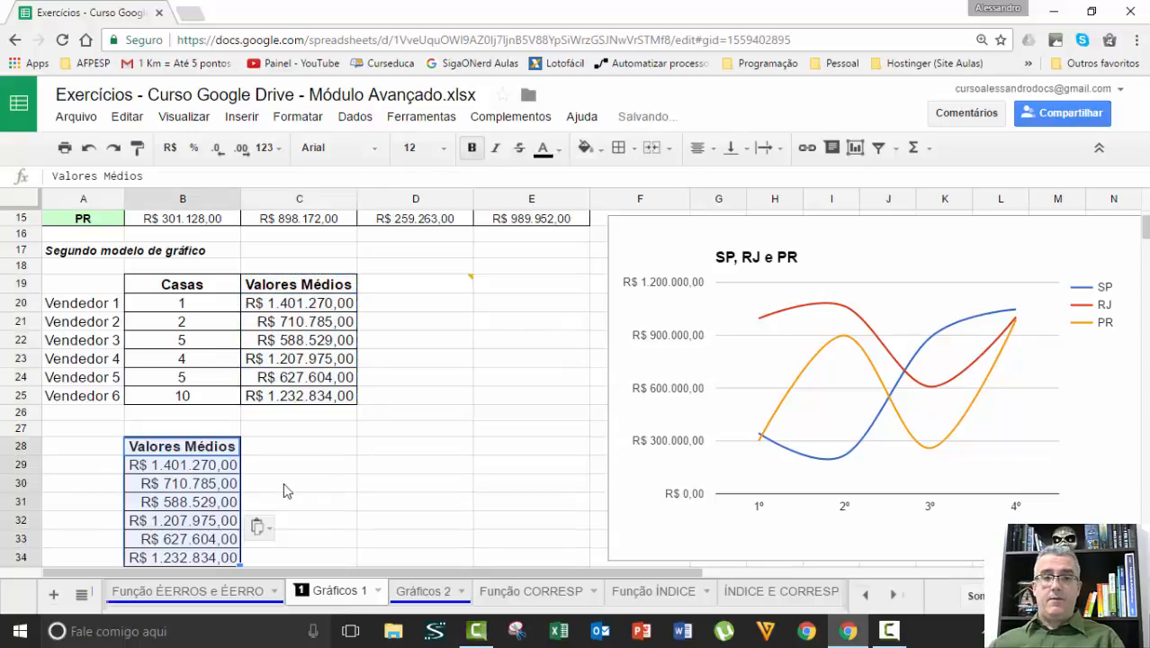
pyautogui.click(281, 453)
pyautogui.click(113, 452)
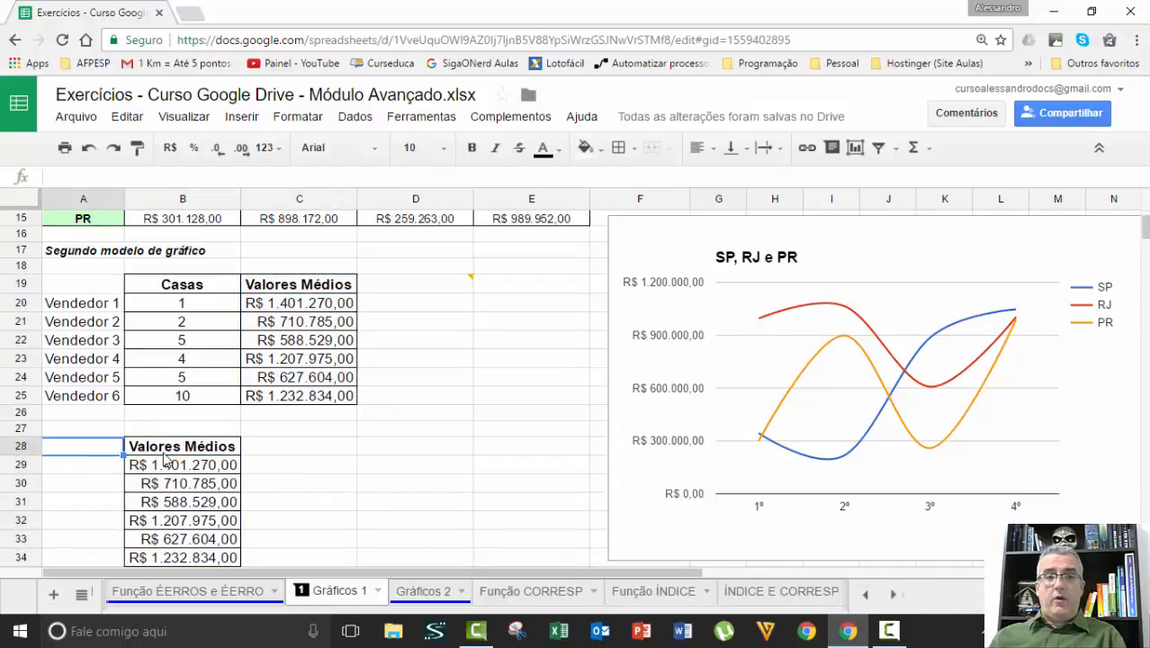
pyautogui.write('A')
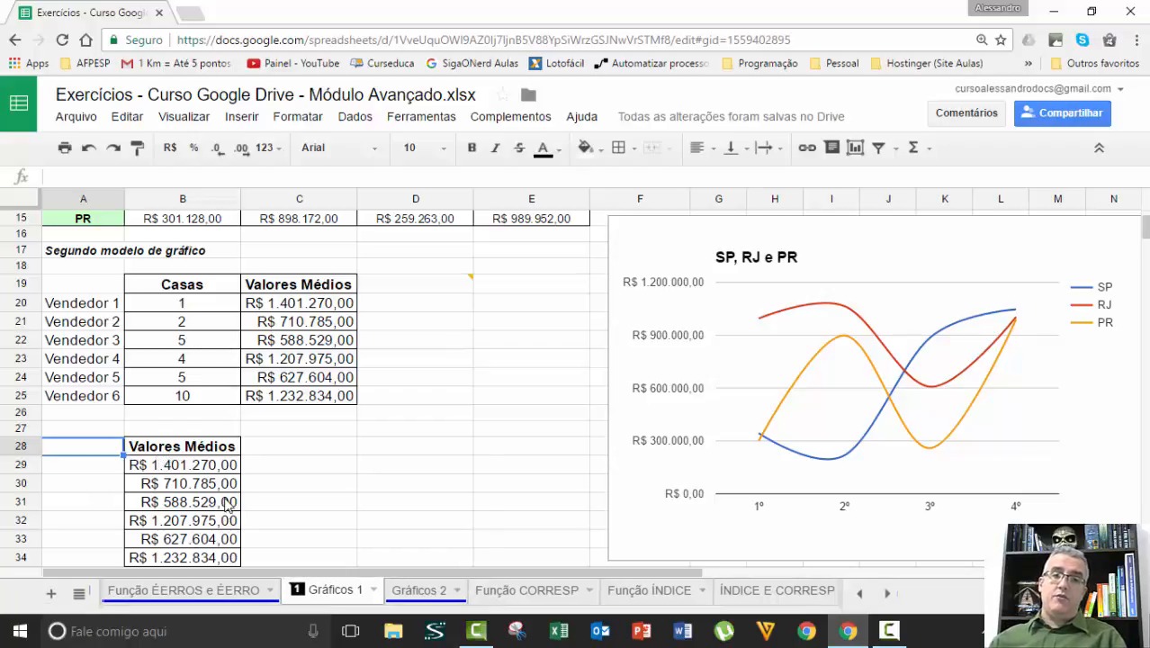
pyautogui.scroll(-1, 230, 504)
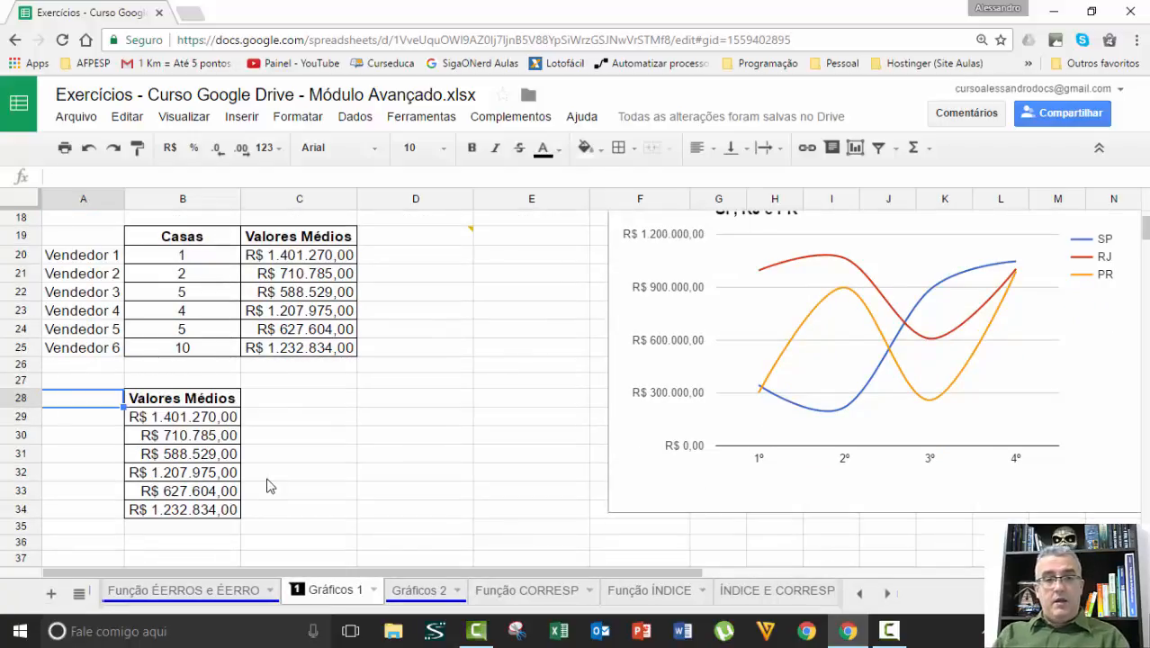
pyautogui.write('aNO')
pyautogui.press('BackSpace')
pyautogui.press('BackSpace')
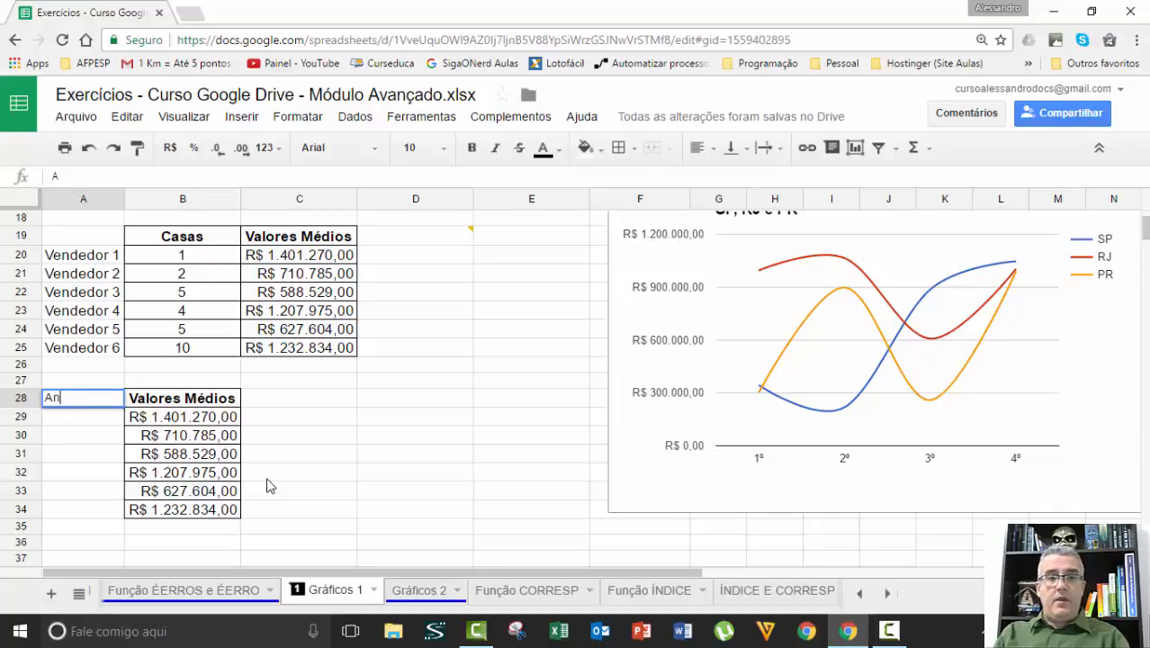
pyautogui.press('Return')
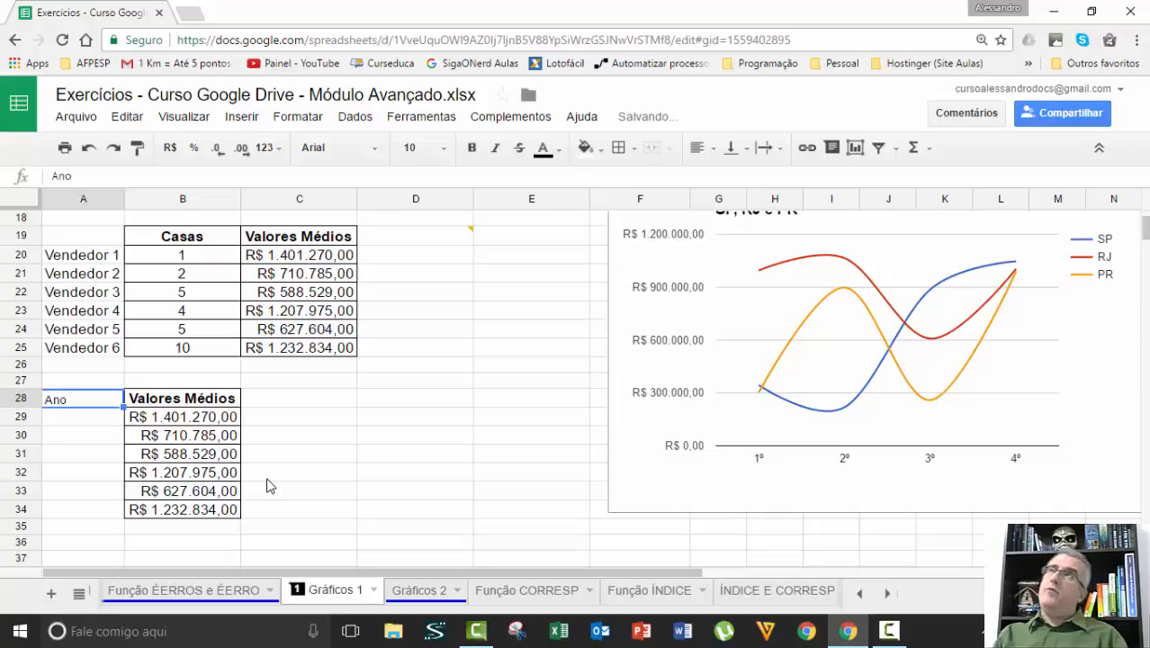
pyautogui.write('Semestre')
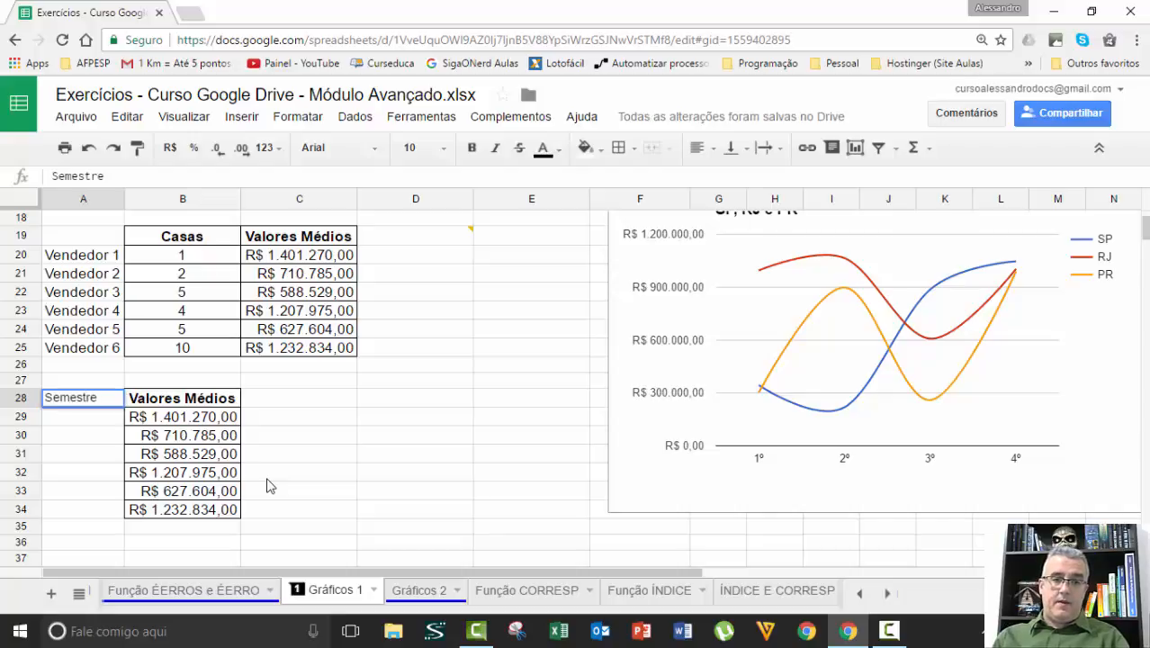
pyautogui.press('Escape')
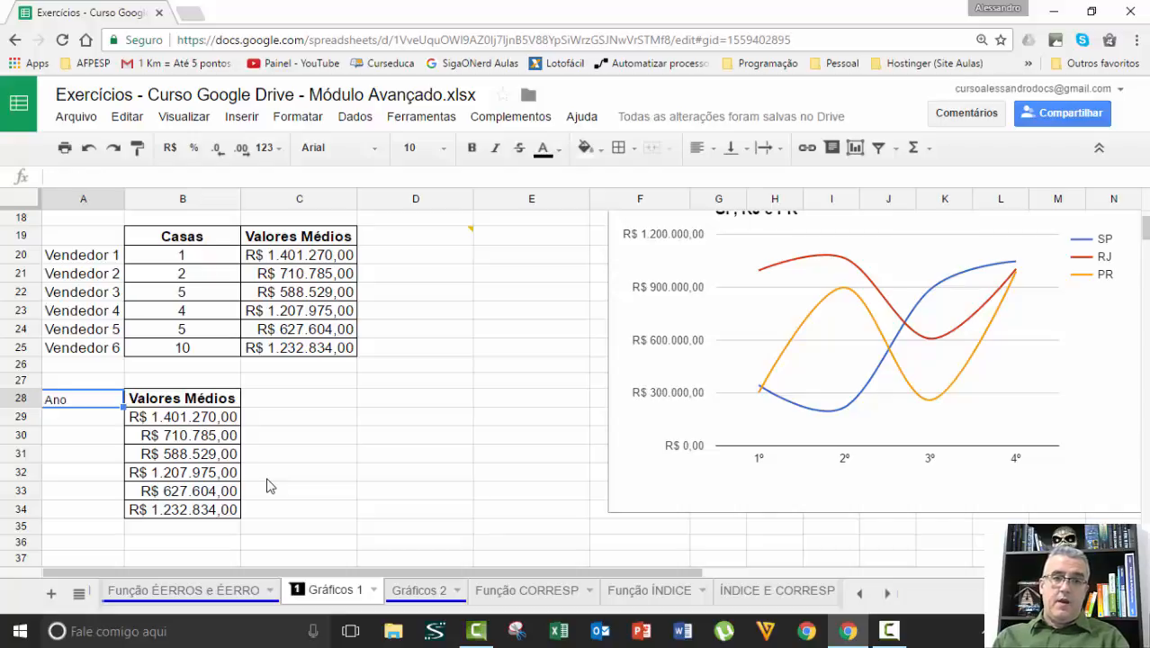
# Step: Enter Meses as the column A header of the new table, in A28
pyautogui.write('Meses')
pyautogui.press('Return')
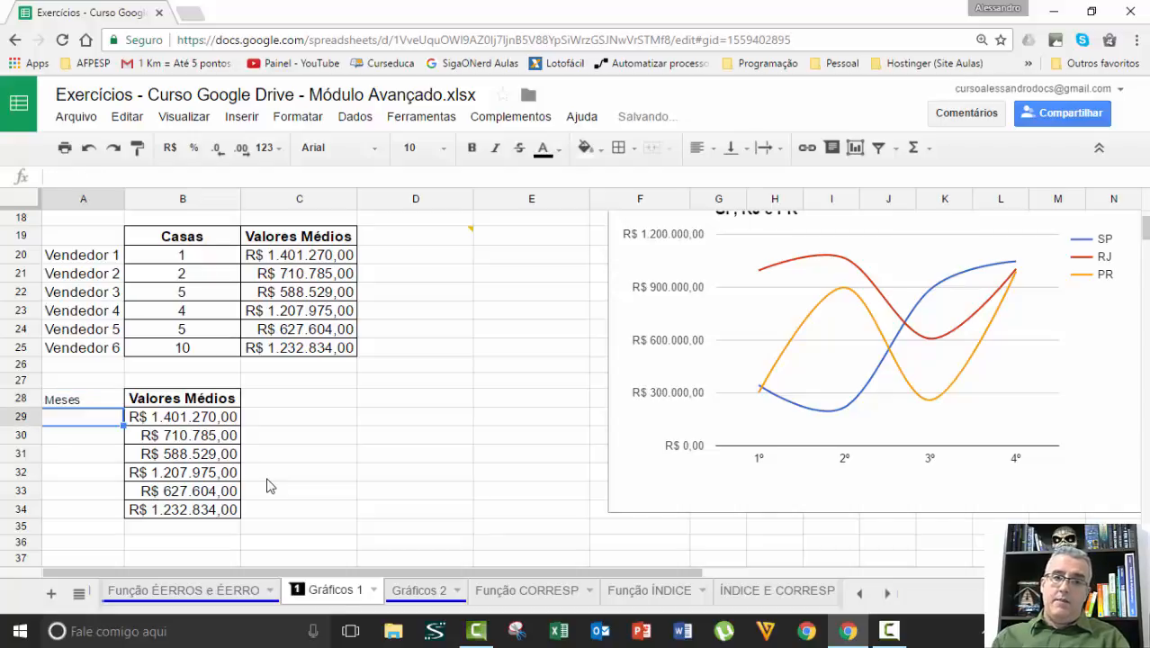
# Step: Duplicate the currency values under the new Valores Médios header into the cells from B35 down, extending the list to B40
pyautogui.press('Right')
pyautogui.hotkey('shift', 'Down')
pyautogui.hotkey('shift', 'Down')
pyautogui.hotkey('shift', 'Down')
pyautogui.hotkey('shift', 'Down')
pyautogui.hotkey('shift', 'Down')
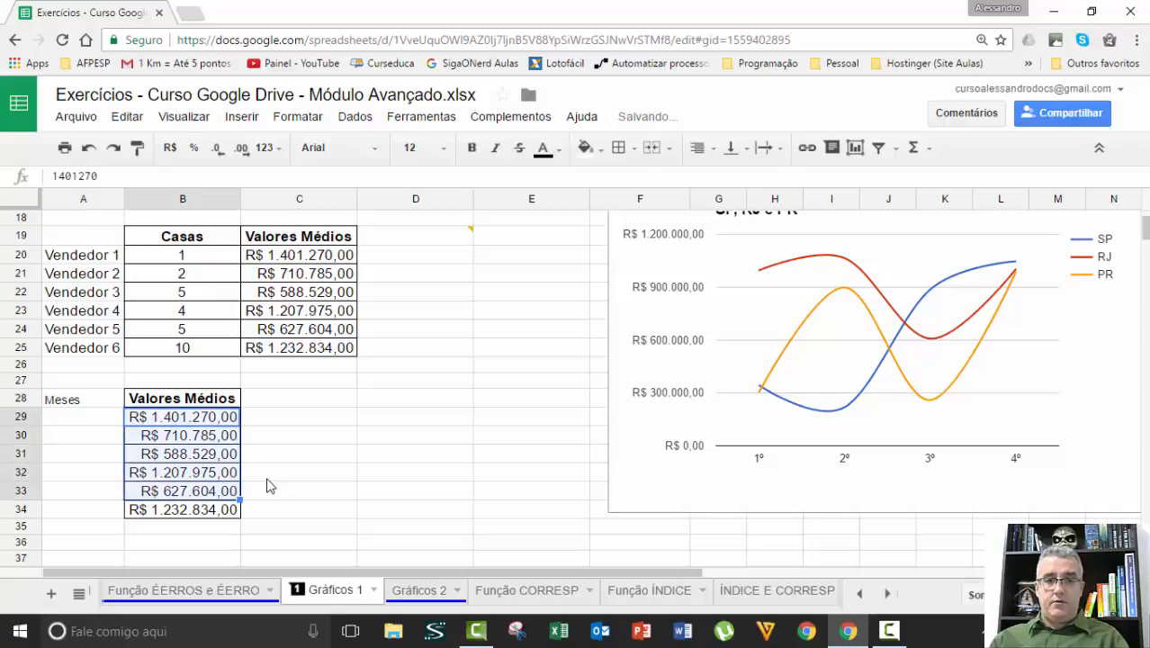
pyautogui.hotkey('ctrl', 'c')
pyautogui.press('Down')
pyautogui.press('Down')
pyautogui.press('Down')
pyautogui.press('Down')
pyautogui.press('Down')
pyautogui.press('Down')
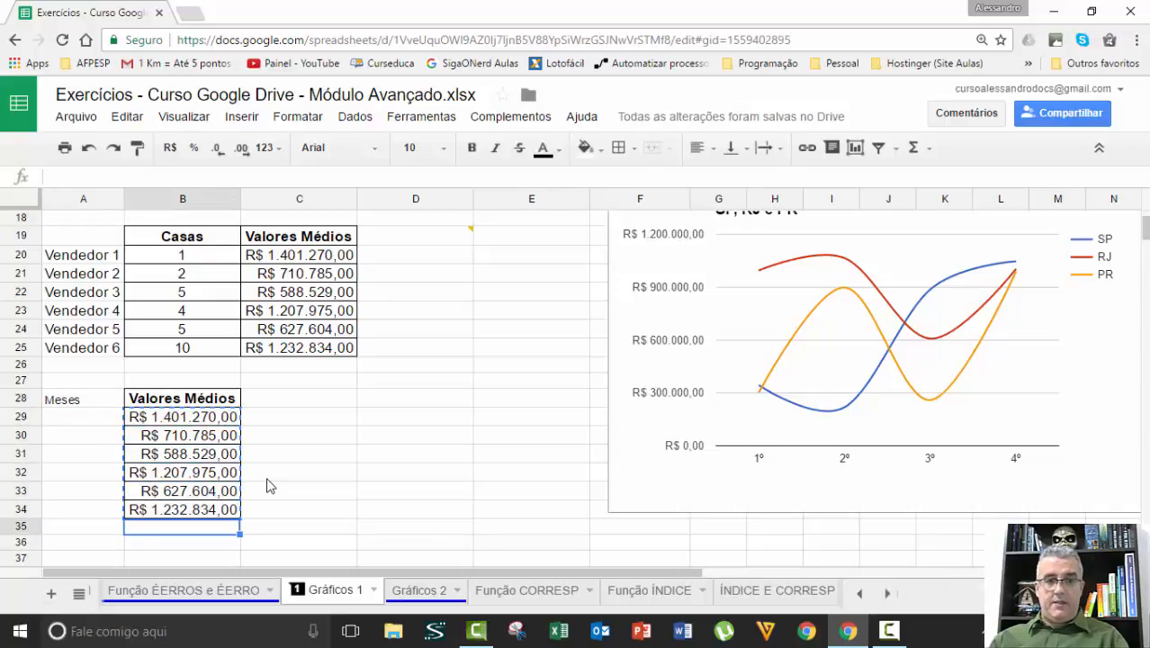
pyautogui.hotkey('ctrl', 'v')
pyautogui.press('Down')
pyautogui.press('Down')
pyautogui.press('Down')
pyautogui.press('Down')
pyautogui.press('Down')
pyautogui.press('Down')
pyautogui.press('Up')
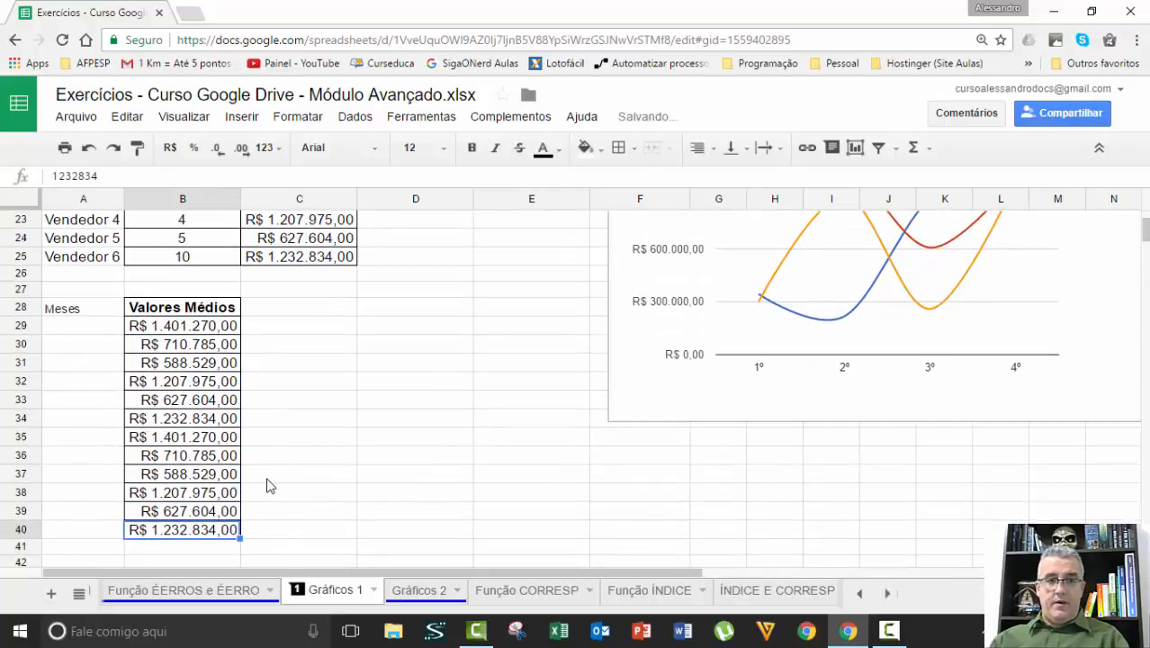
# Step: Replace the values in B29:B40 with random amounts, entering =ALEATÓRIOENTRE(10000;1000000) in B29 and copying it down to B40
pyautogui.press('Up')
pyautogui.press('Up')
pyautogui.press('Up')
pyautogui.press('Up')
pyautogui.press('Up')
pyautogui.press('Up')
pyautogui.press('Up')
pyautogui.press('Up')
pyautogui.press('Up')
pyautogui.press('Up')
pyautogui.press('Up')
pyautogui.press('Up')
pyautogui.press('Down')
pyautogui.hotkey('ctrl', 'shift', 'Down')
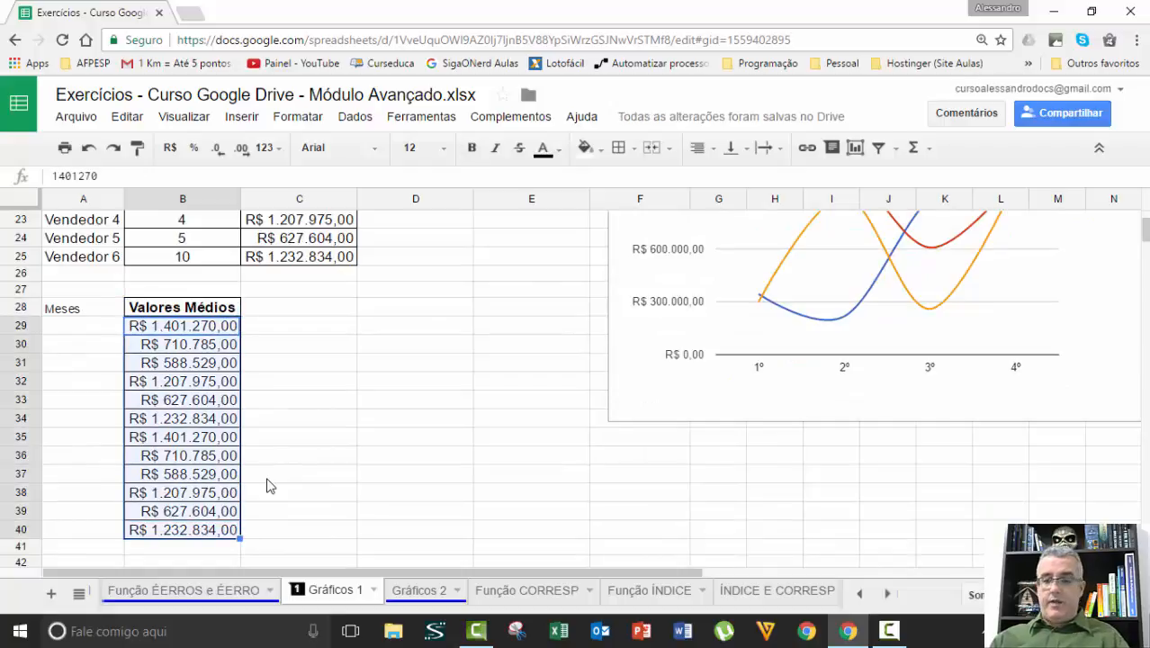
pyautogui.write('=ale')
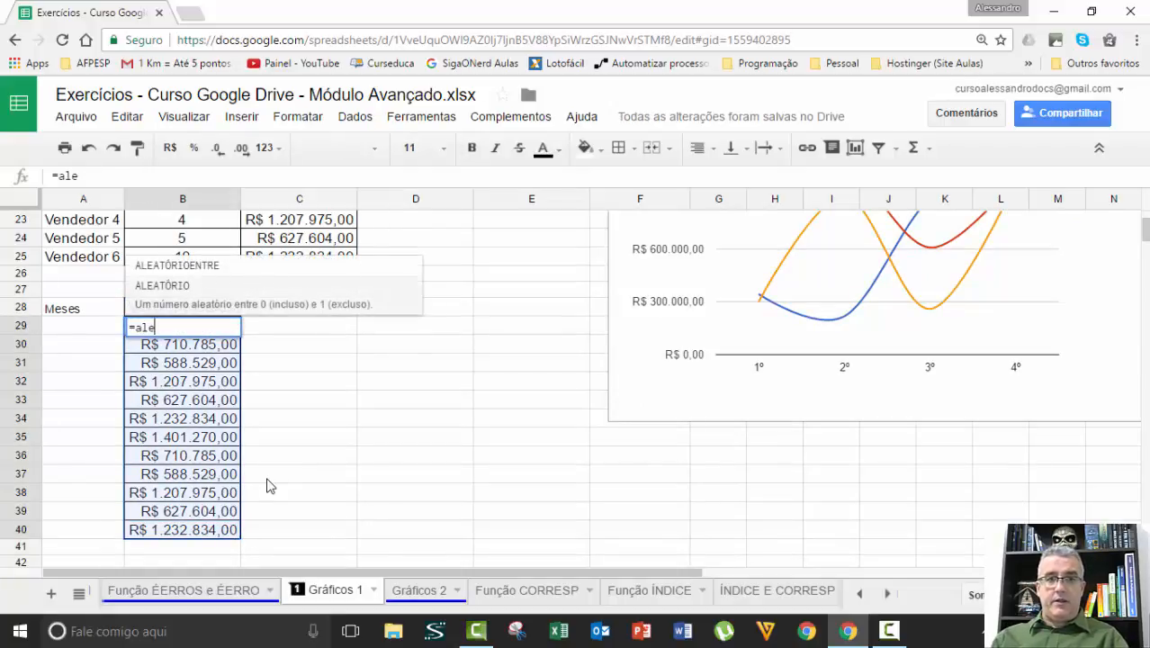
pyautogui.press('Tab')
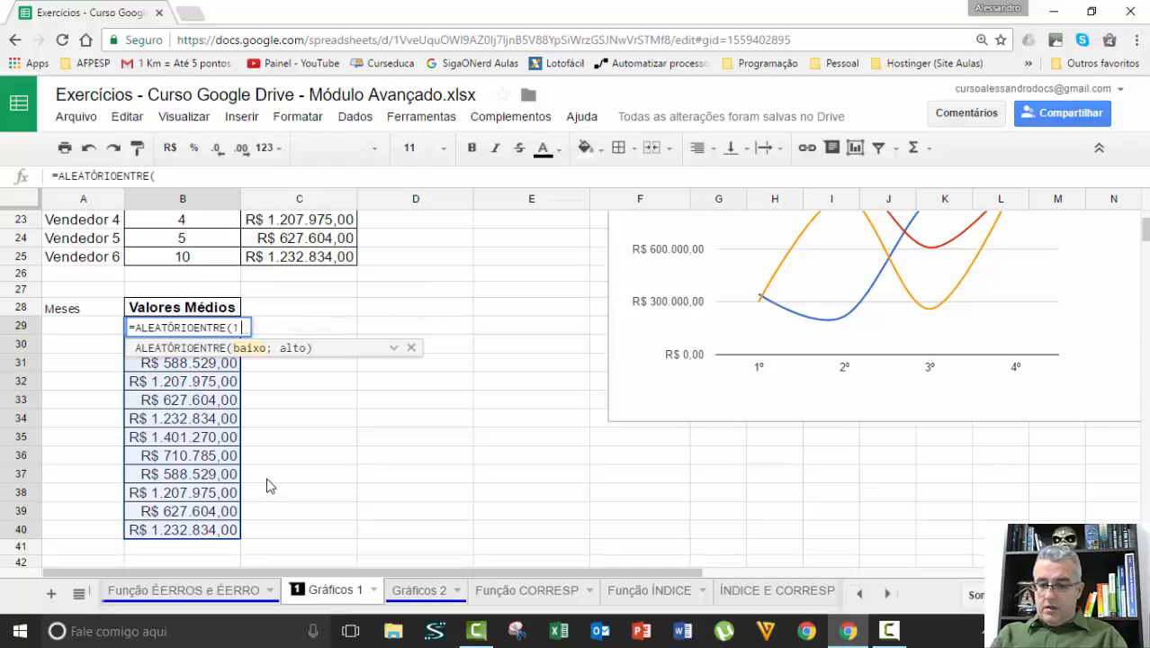
pyautogui.write('10000')
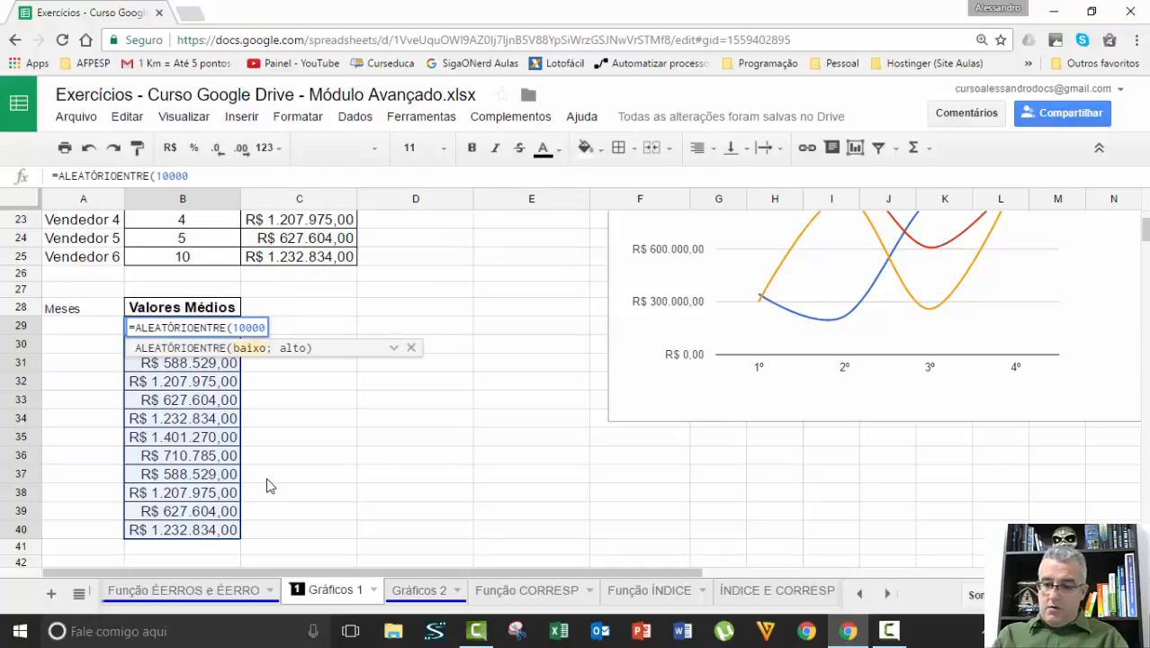
pyautogui.write(';10000000')
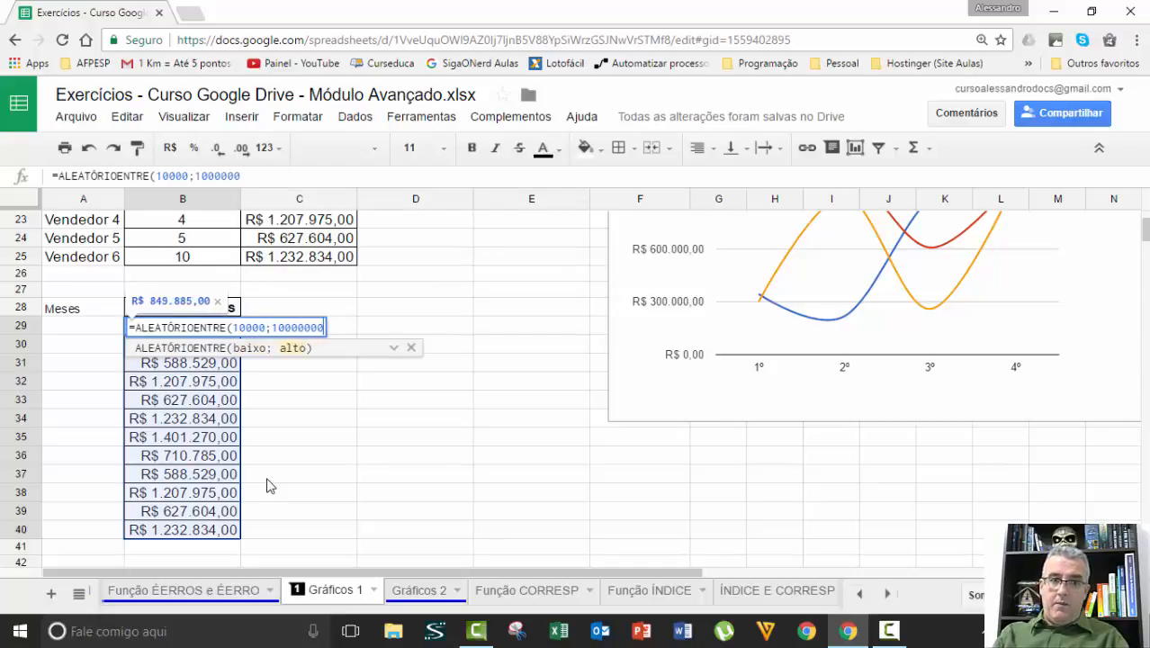
pyautogui.write(')')
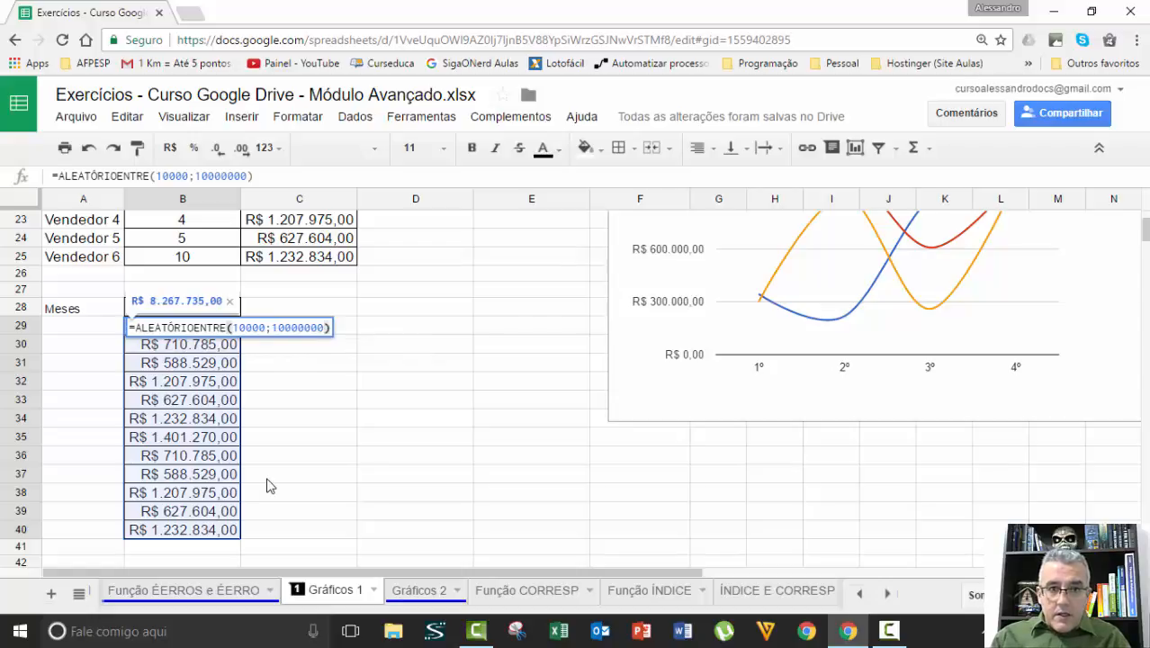
pyautogui.press('BackSpace')
pyautogui.press('BackSpace')
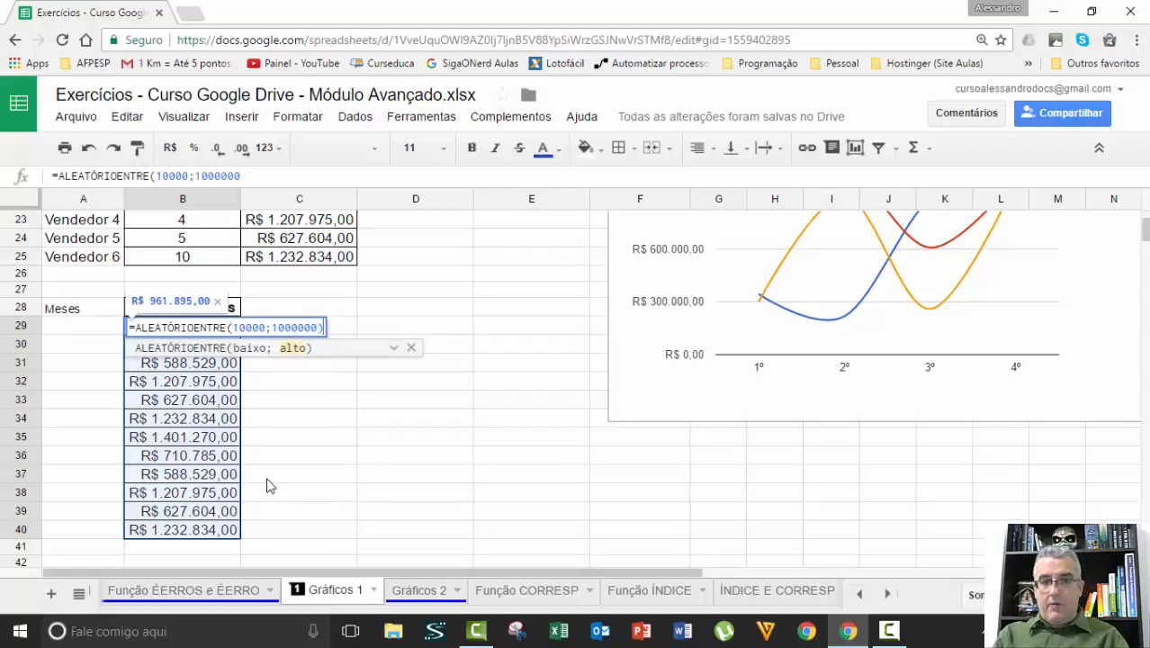
pyautogui.press('Return')
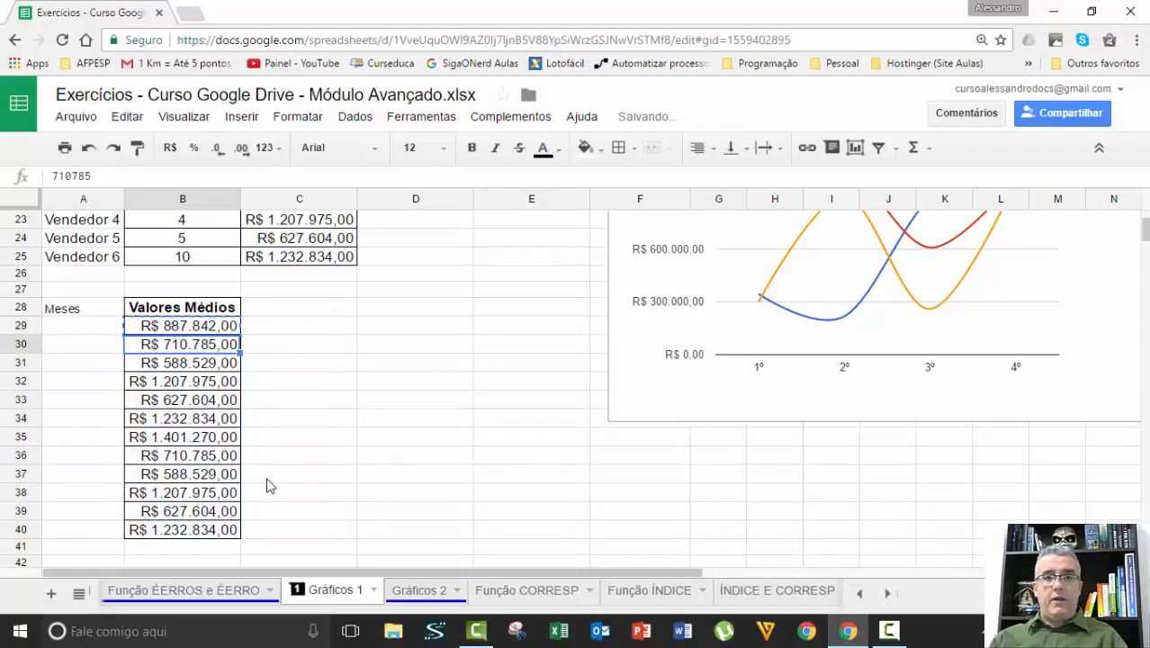
pyautogui.hotkey('ctrl', 'shift', 'Down')
pyautogui.hotkey('ctrl', 'v')
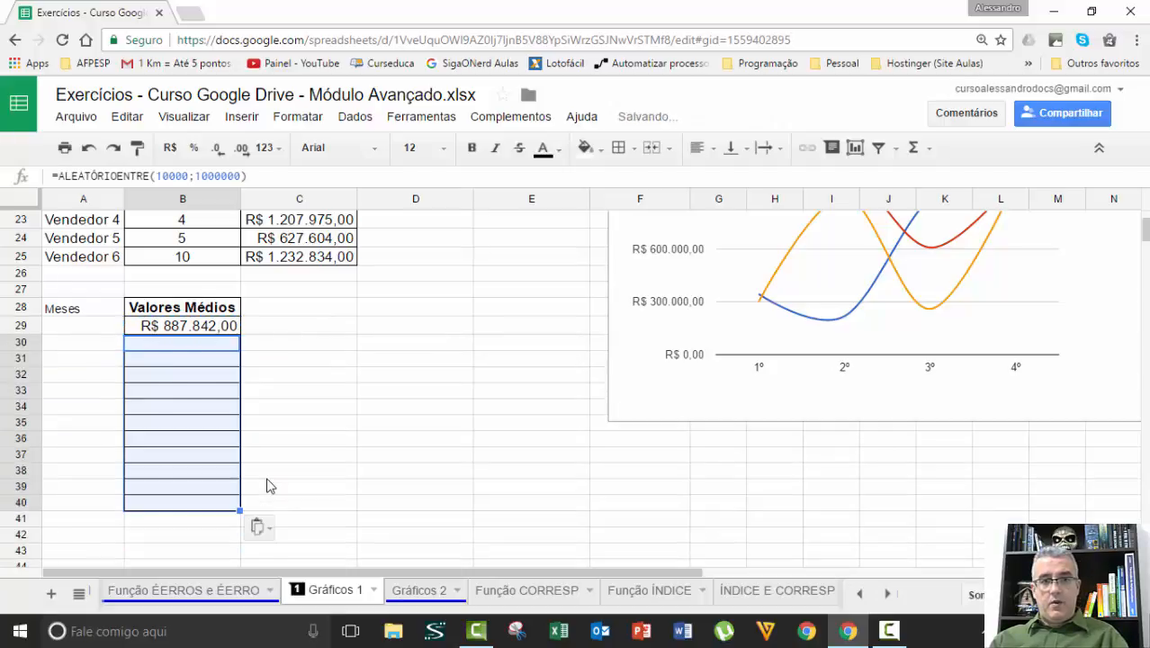
# Step: Convert the random formulas in B29:B40 to fixed numbers by pasting them over themselves as values only
pyautogui.press('Up')
pyautogui.hotkey('ctrl', 'shift', 'Down')
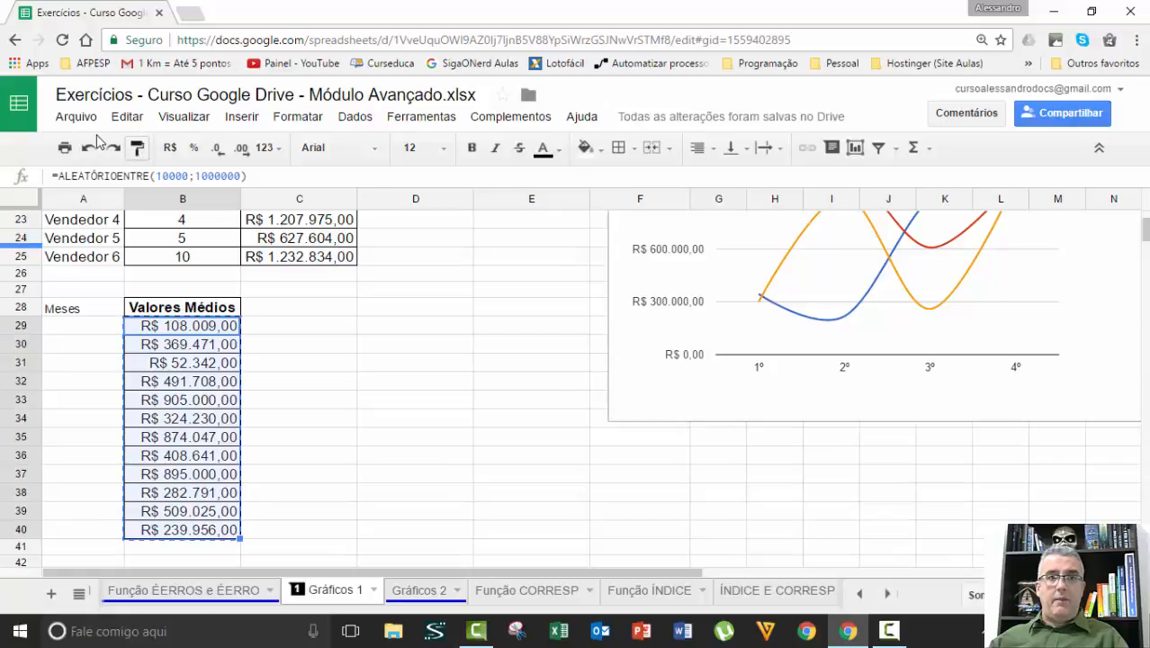
pyautogui.click(130, 124)
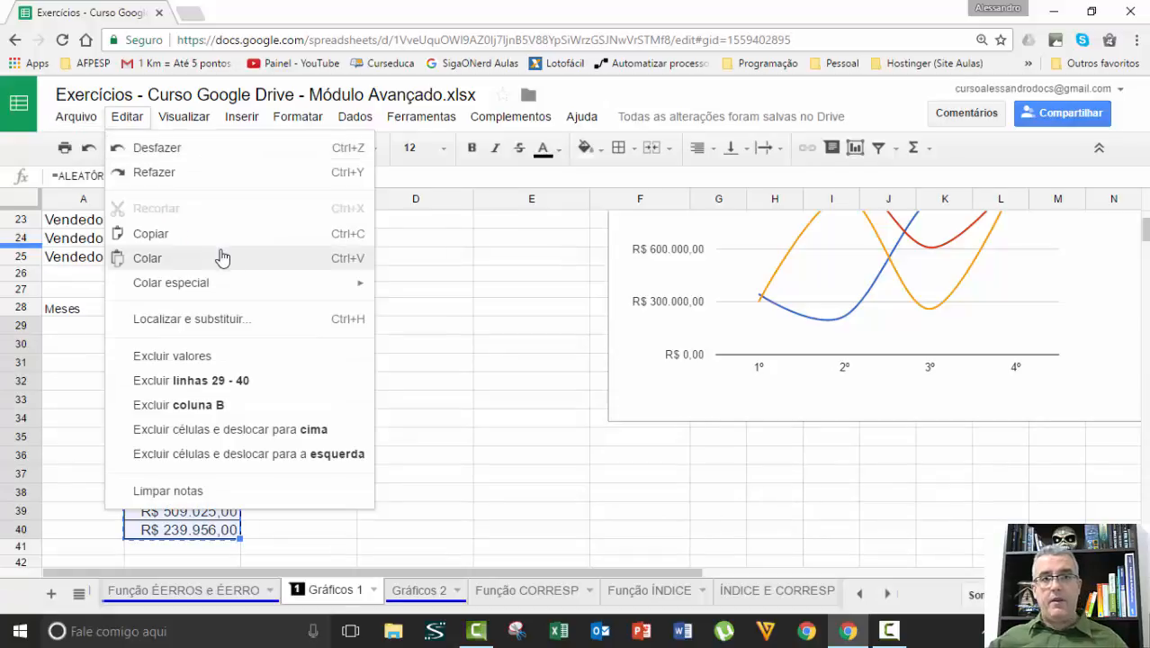
pyautogui.moveTo(216, 290)
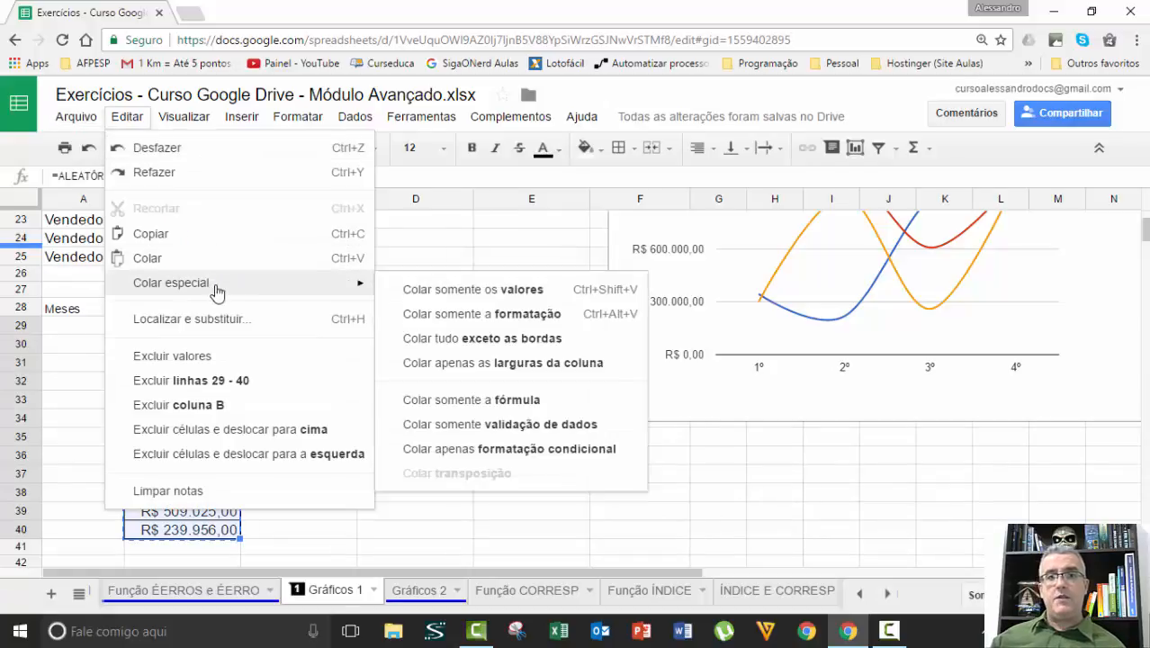
pyautogui.click(521, 290)
pyautogui.click(297, 378)
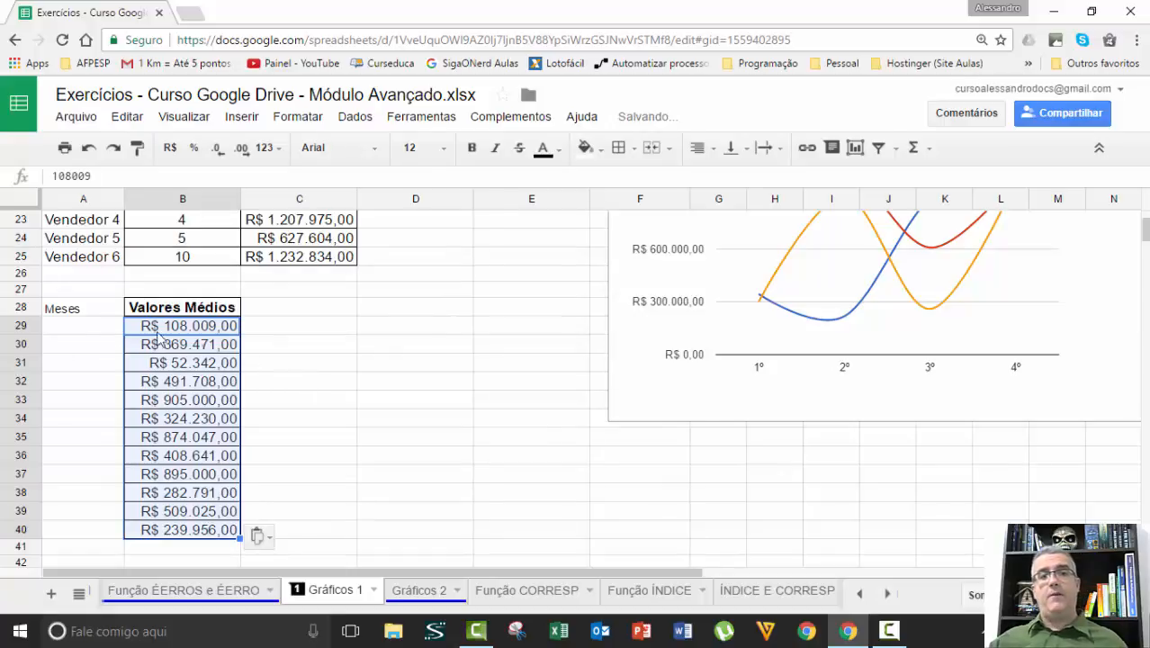
# Step: Enter Janeiro/2016 as the first month under Meses, in A29
pyautogui.click(90, 326)
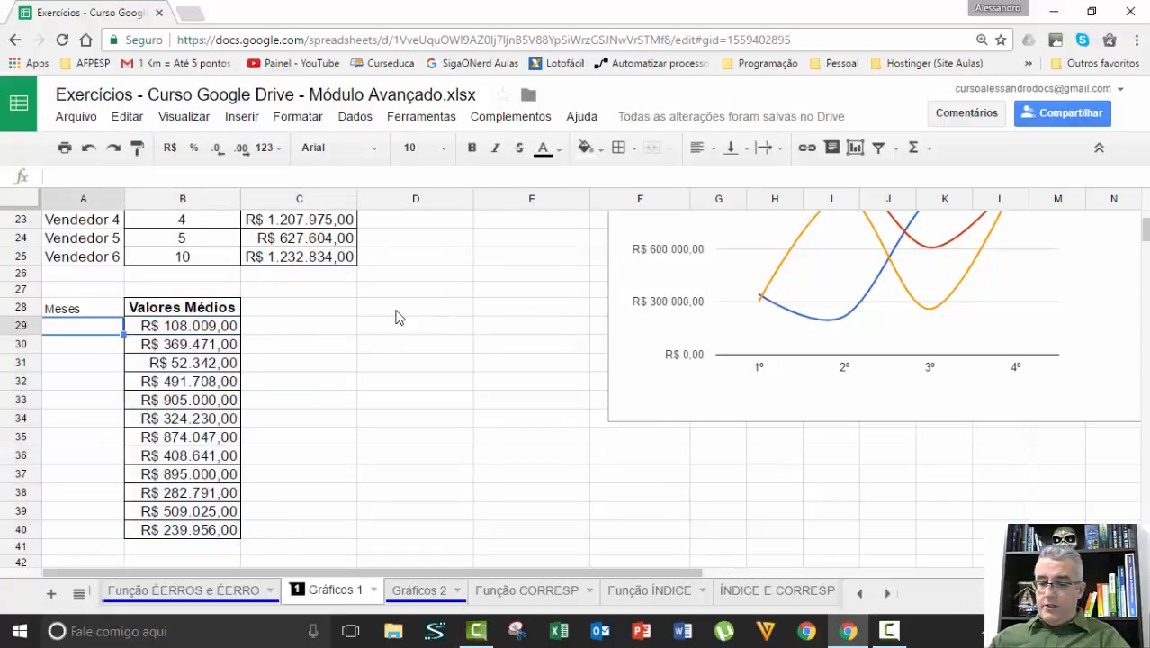
pyautogui.write('Janeiro')
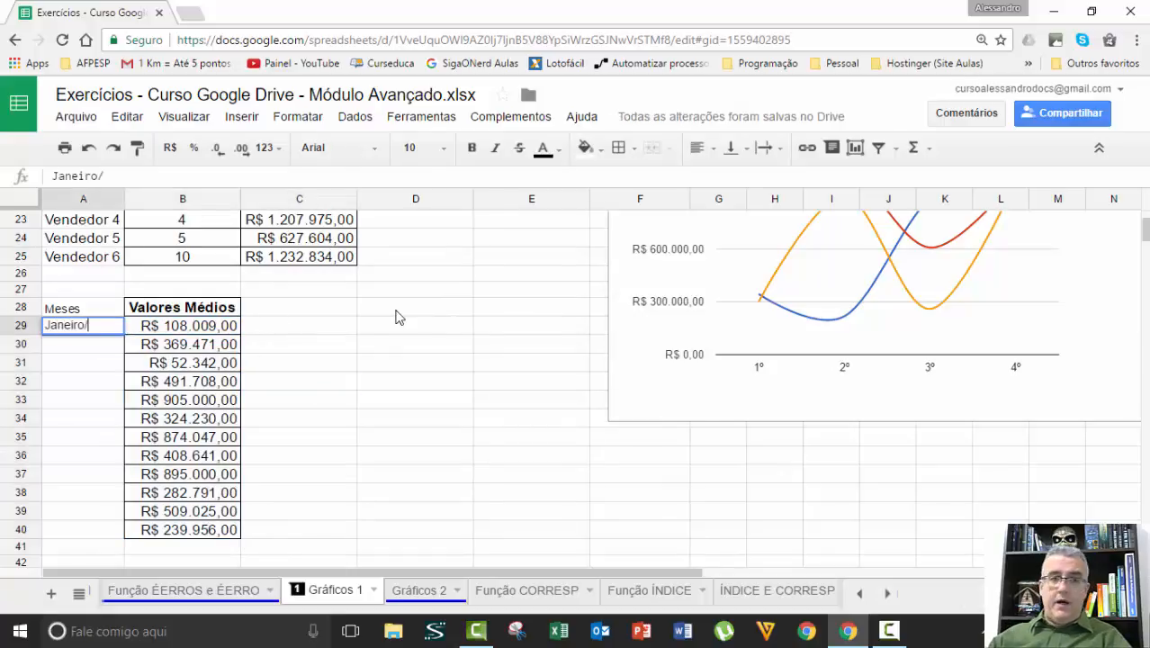
pyautogui.write('/2016')
pyautogui.press('Return')
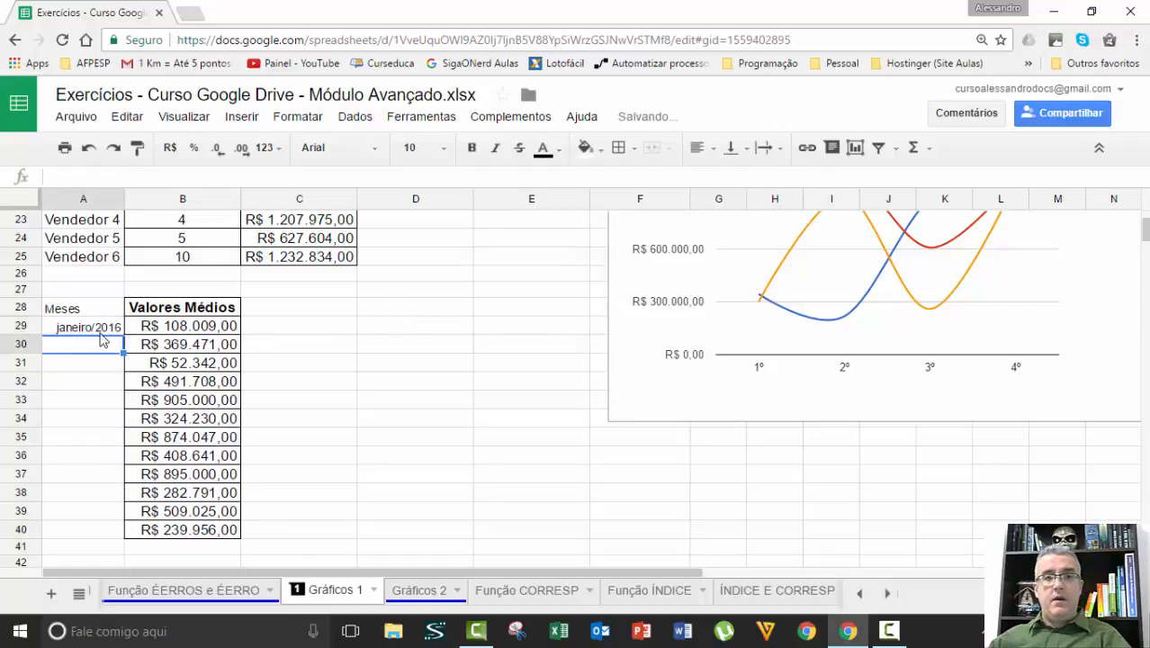
pyautogui.click(99, 331)
pyautogui.moveTo(122, 334); pyautogui.dragTo(126, 353)
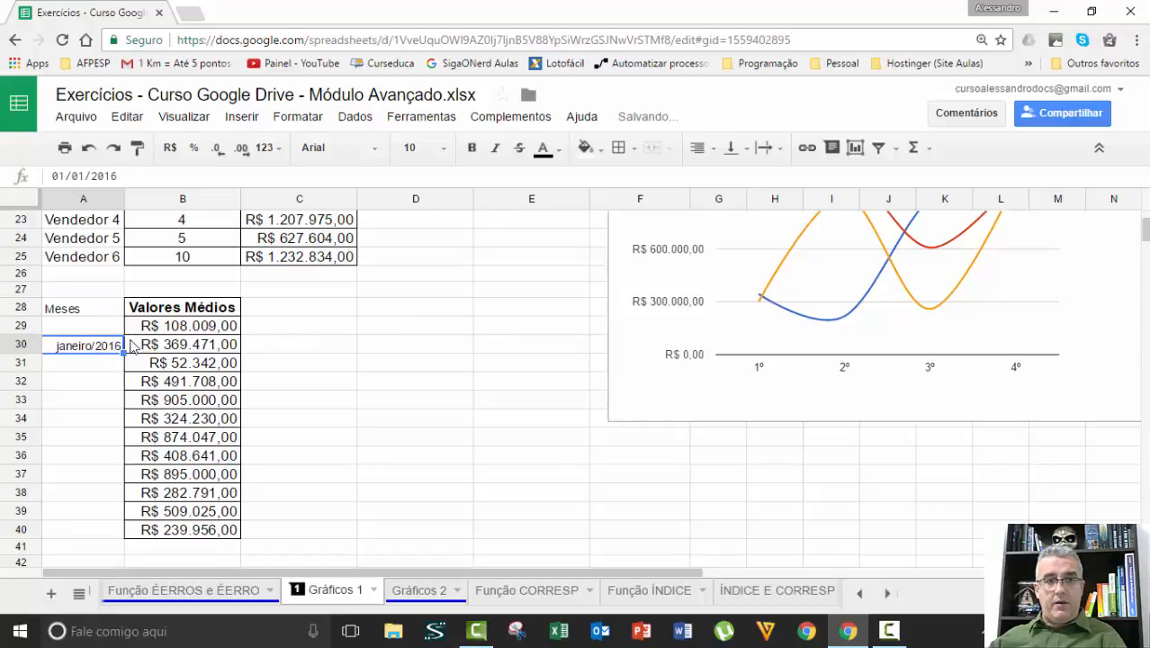
pyautogui.hotkey('ctrl', 'z')
# Step: Try to fill the months down from A29 through A31, and clear the filled cells A30:A31
pyautogui.click(115, 330)
pyautogui.moveTo(124, 334); pyautogui.dragTo(121, 370)
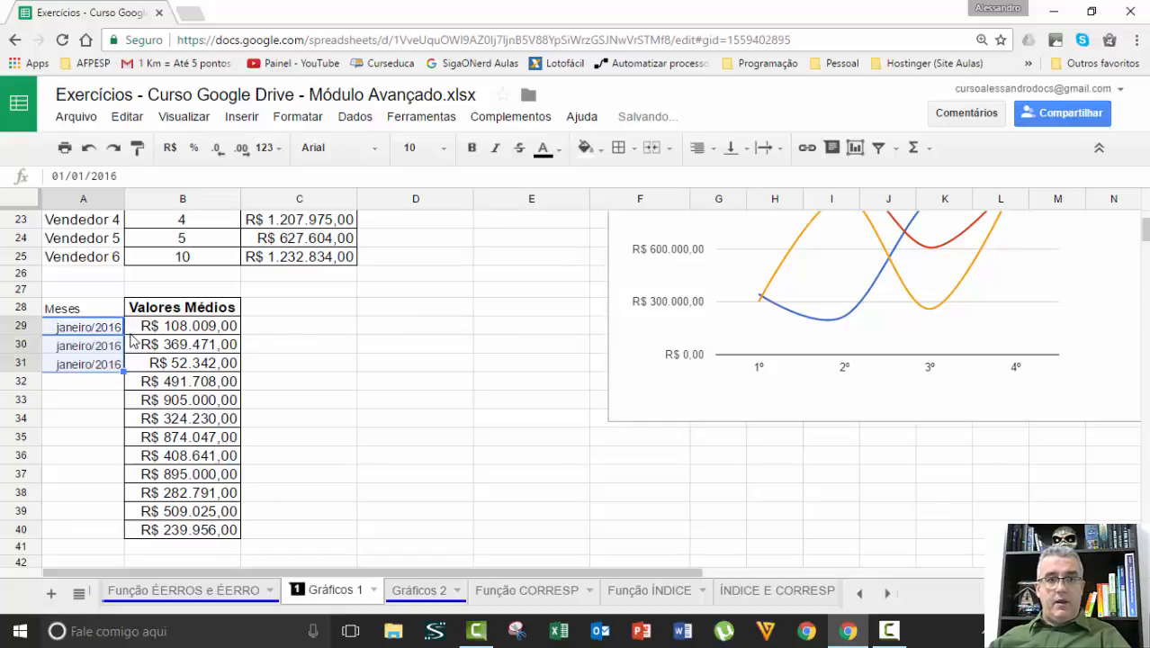
pyautogui.press('Down')
pyautogui.press('Up')
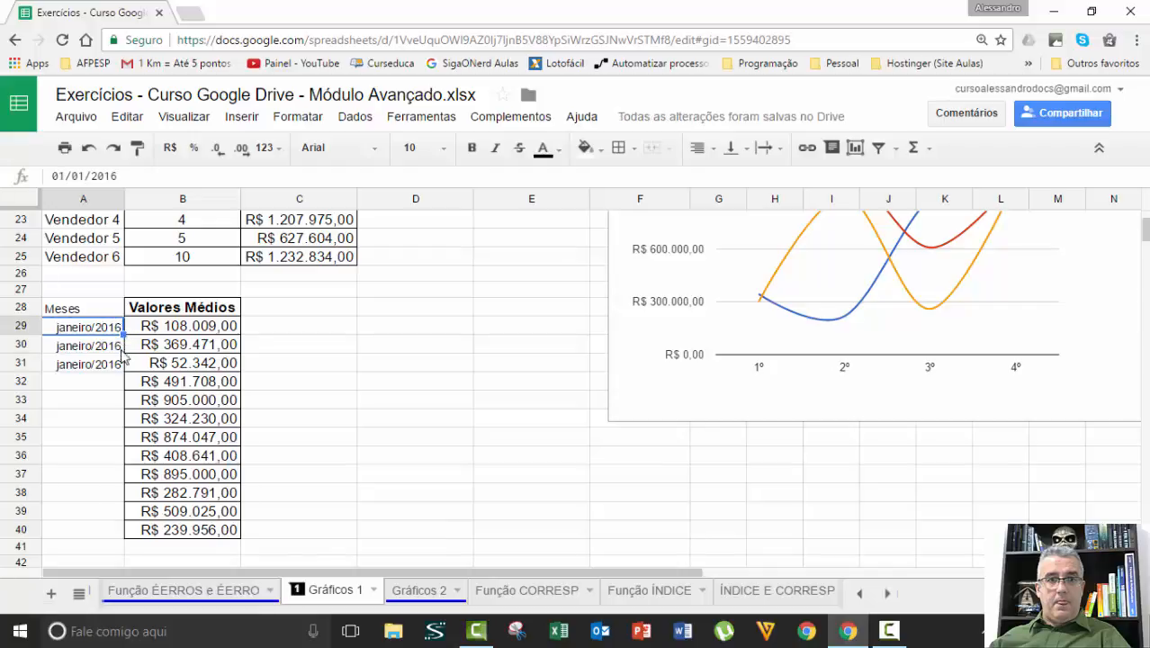
pyautogui.rightClick(123, 533)
pyautogui.press('Escape')
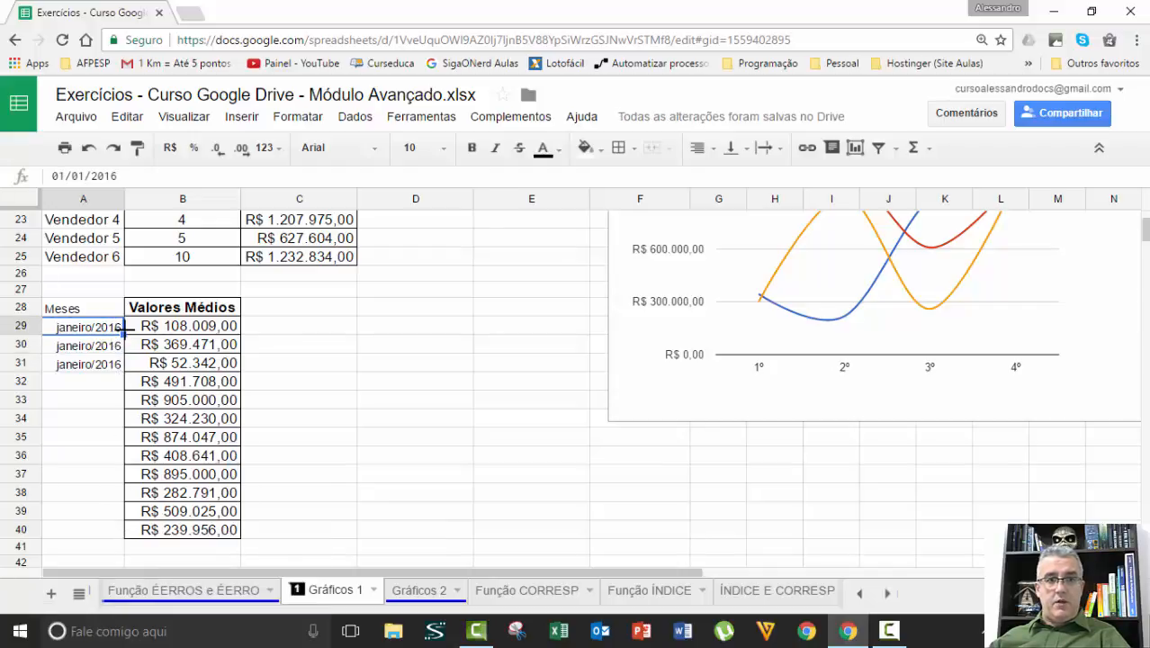
pyautogui.moveTo(113, 348); pyautogui.dragTo(112, 369)
pyautogui.press('Delete')
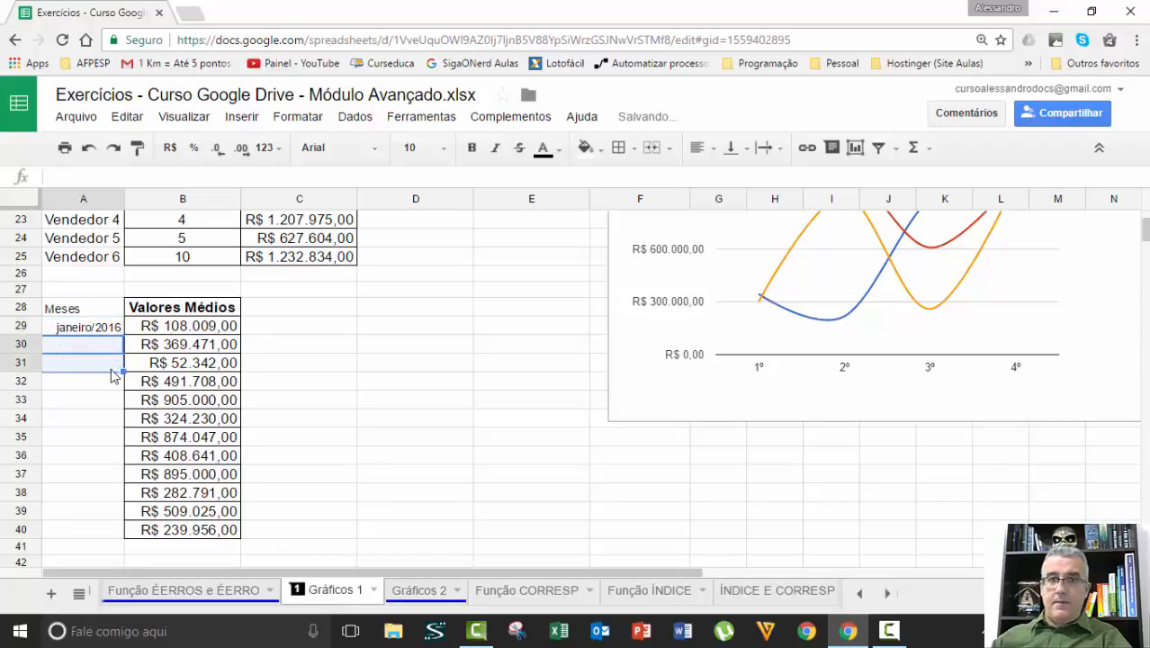
pyautogui.click(112, 331)
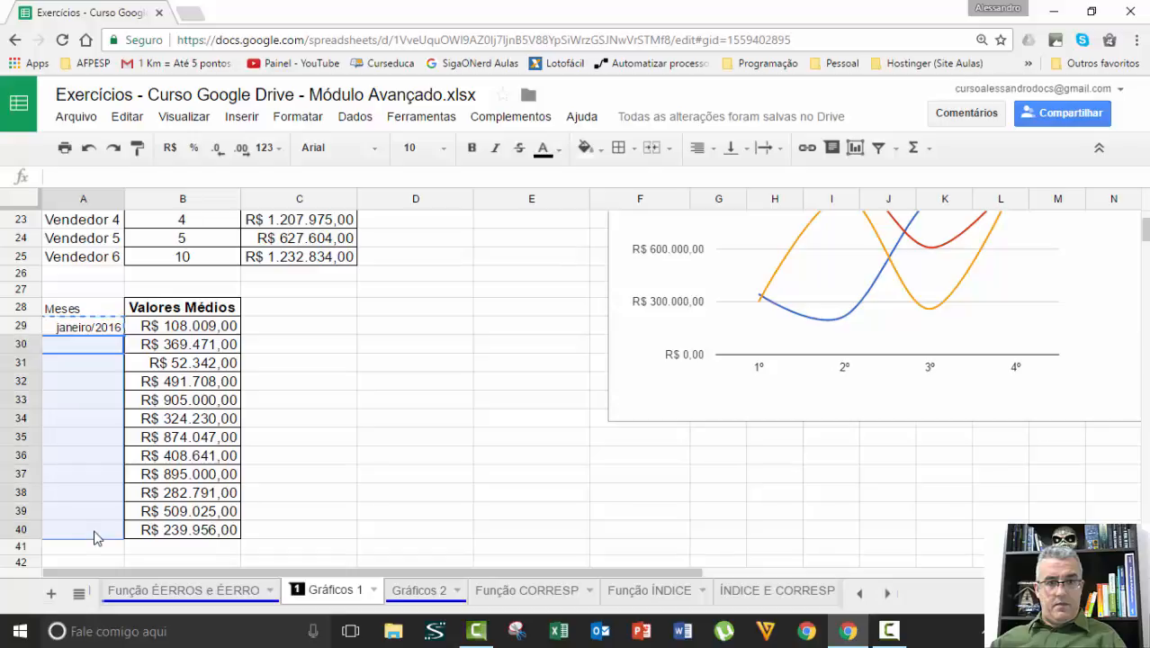
pyautogui.moveTo(90, 343); pyautogui.dragTo(94, 533)
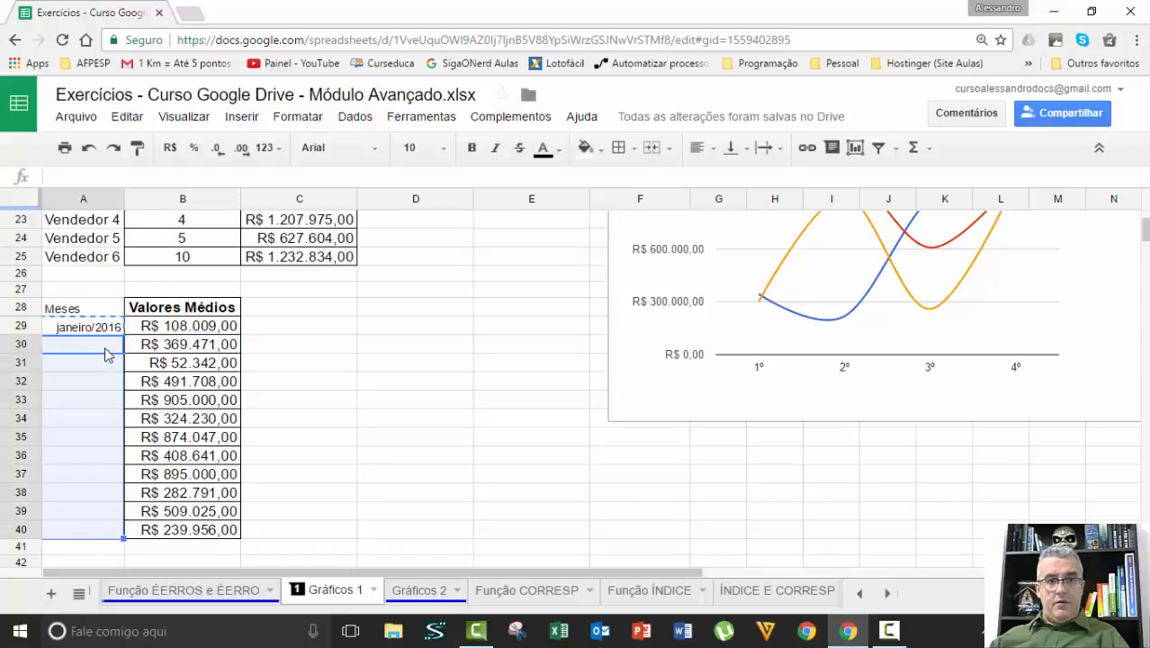
pyautogui.press('Escape')
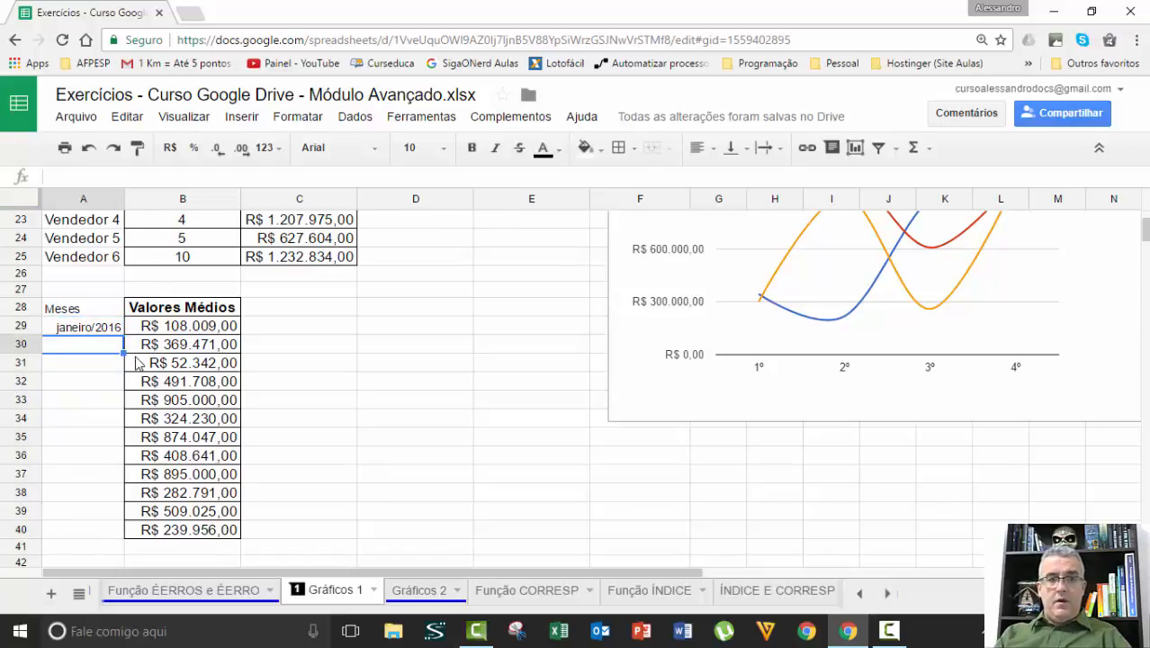
# Step: Enter fevereiro/2016 in A30 and extend the monthly series from A29:A30 down to A40
pyautogui.write('fevereiro')
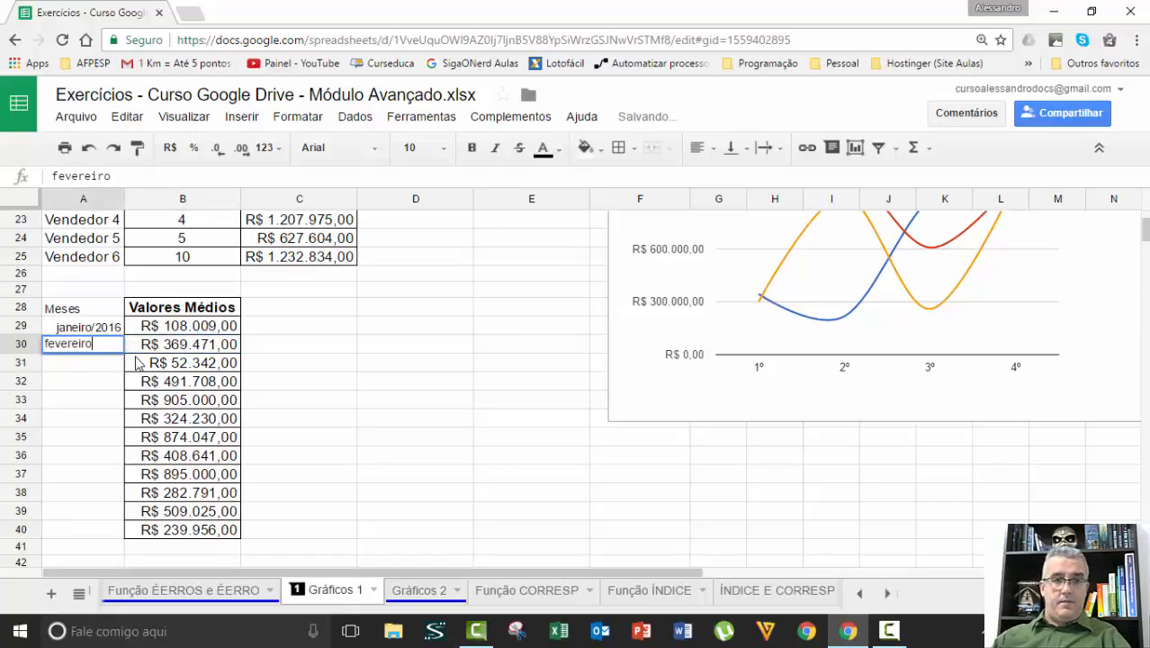
pyautogui.write('/2016')
pyautogui.press('Return')
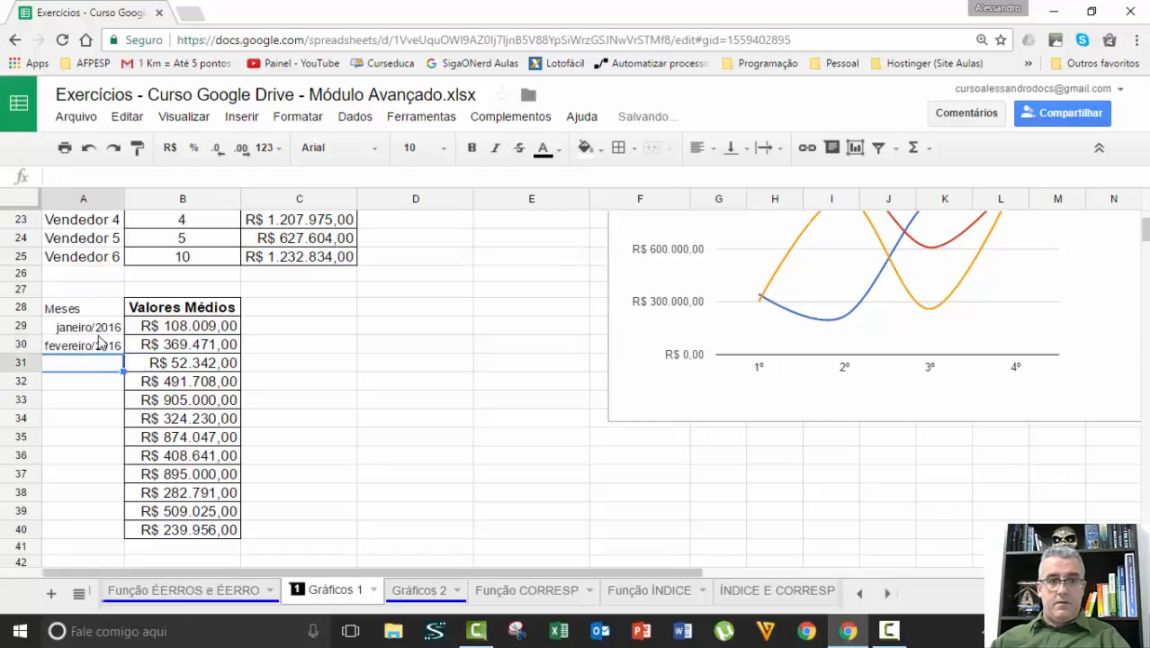
pyautogui.moveTo(90, 327); pyautogui.dragTo(124, 382)
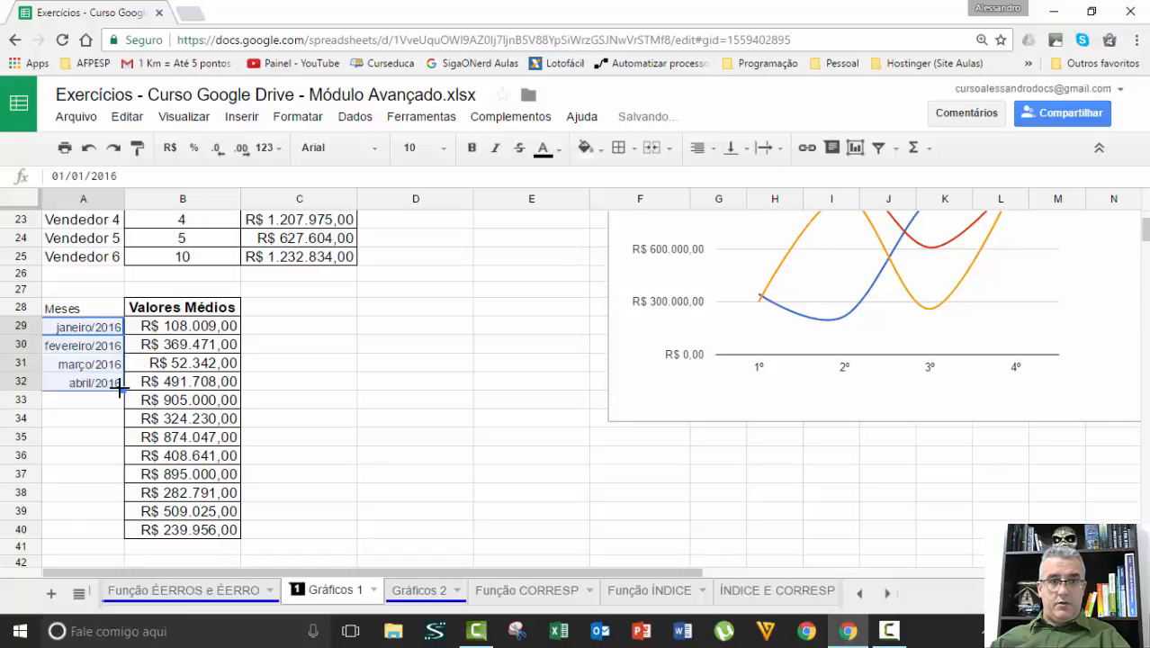
pyautogui.moveTo(126, 458); pyautogui.dragTo(112, 533)
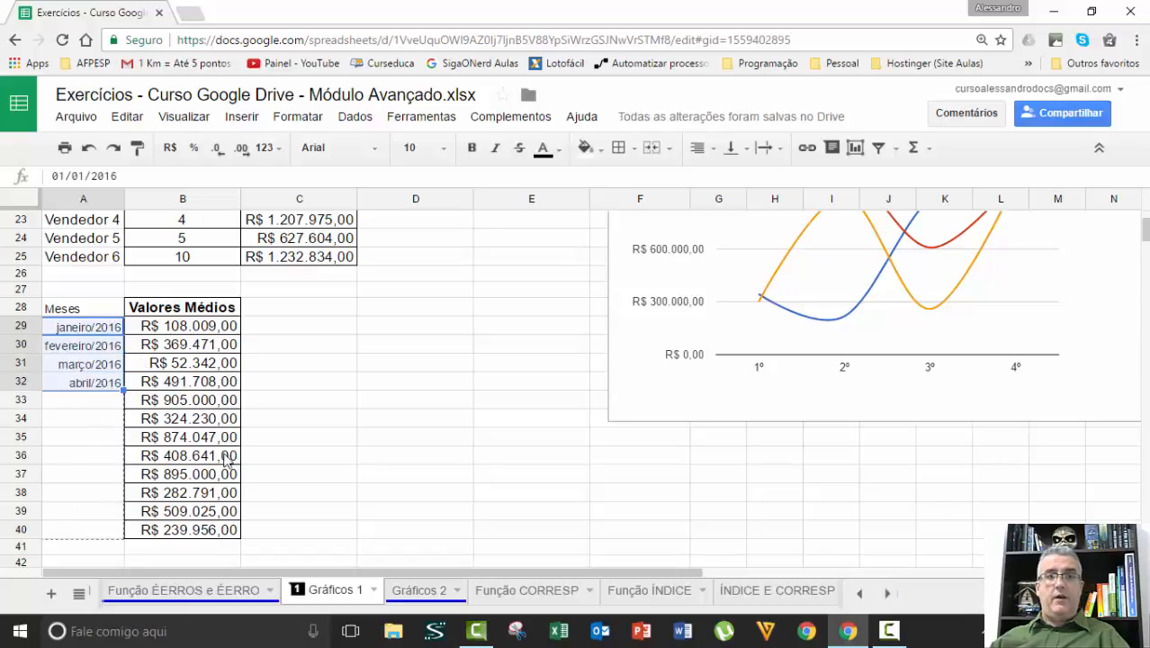
pyautogui.click(171, 438)
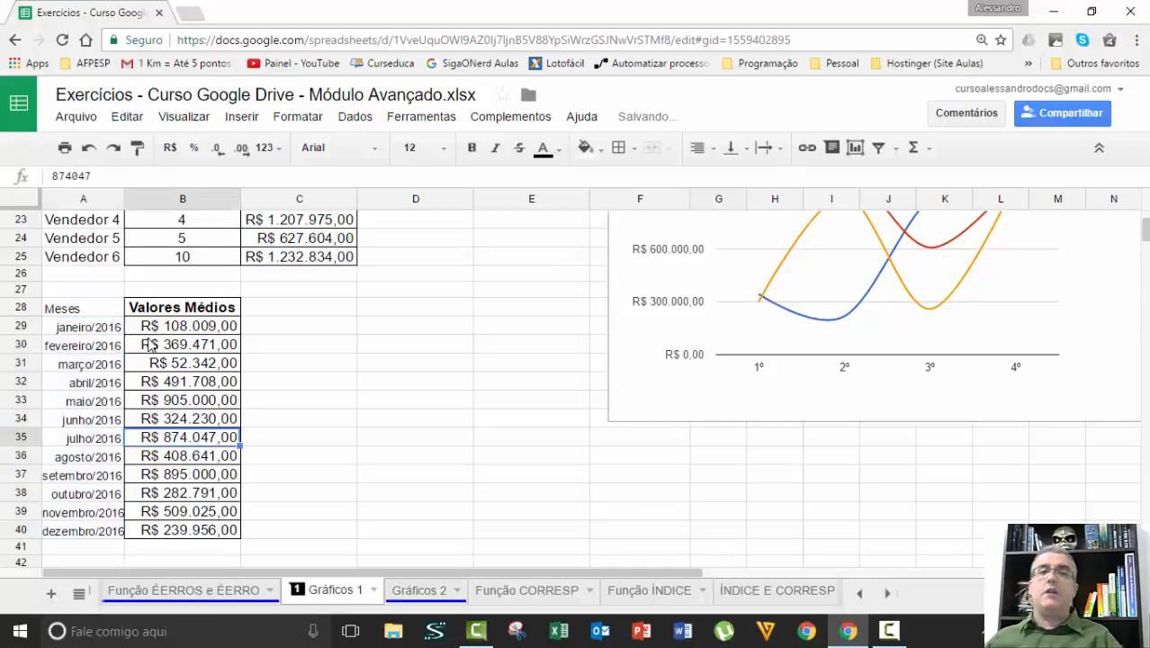
pyautogui.click(149, 331)
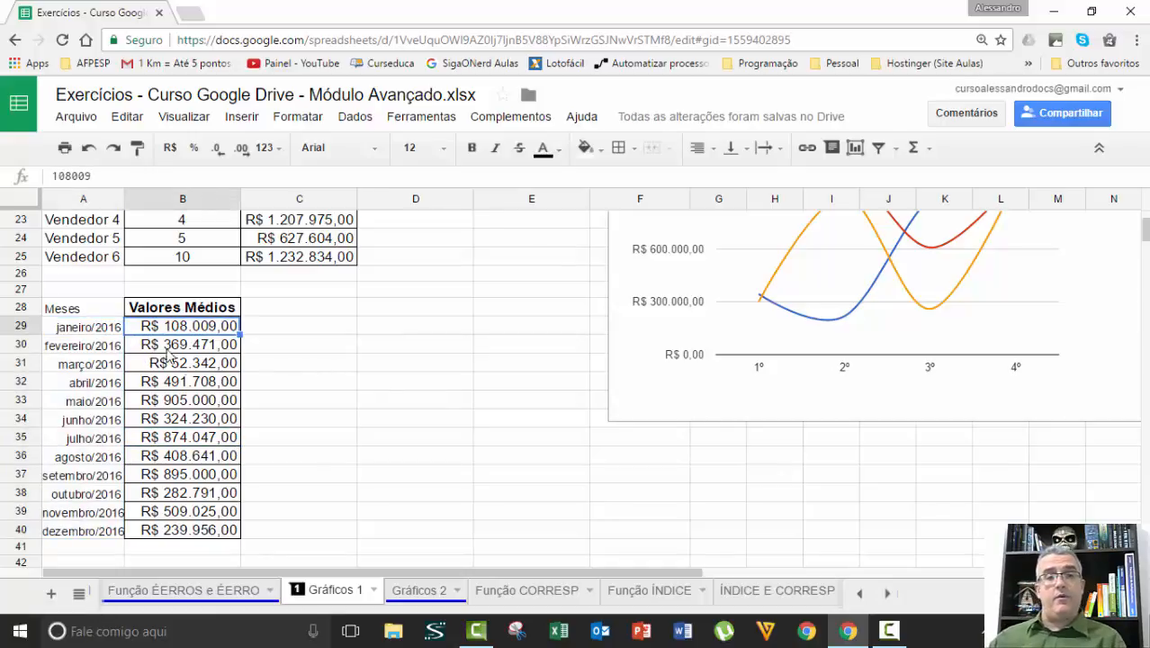
# Step: Insert a timeline chart (Gráfico de linha do tempo) of A28:B40 and place it beside the Meses and Valores Médios table
pyautogui.moveTo(99, 312); pyautogui.dragTo(113, 388)
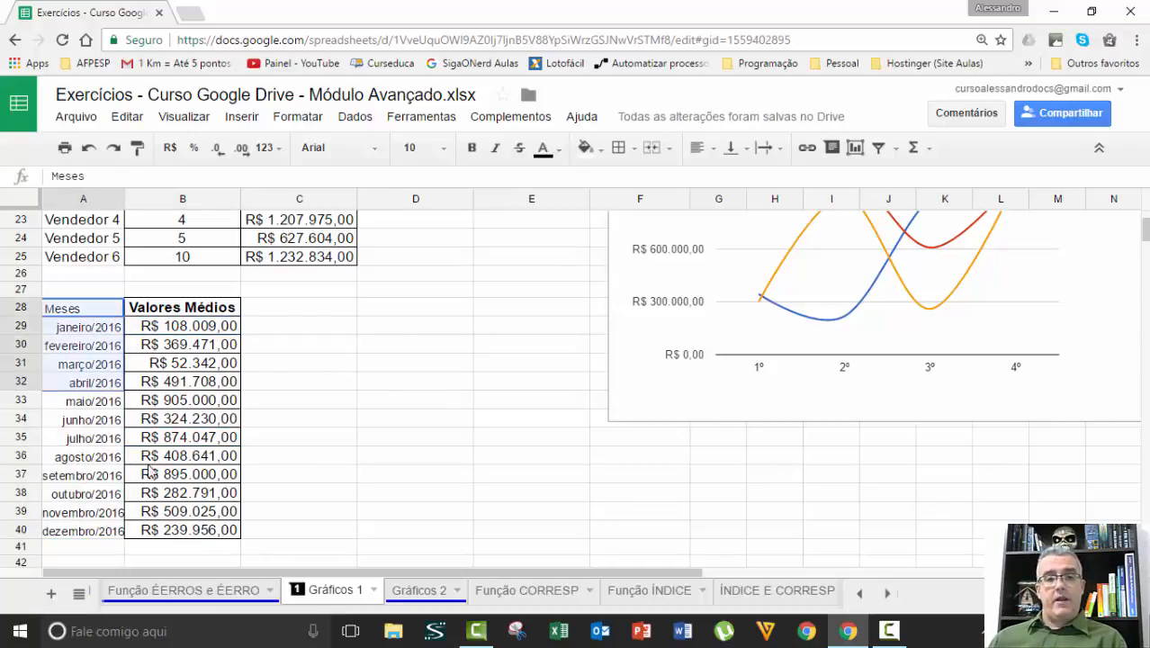
pyautogui.moveTo(159, 520); pyautogui.dragTo(167, 531)
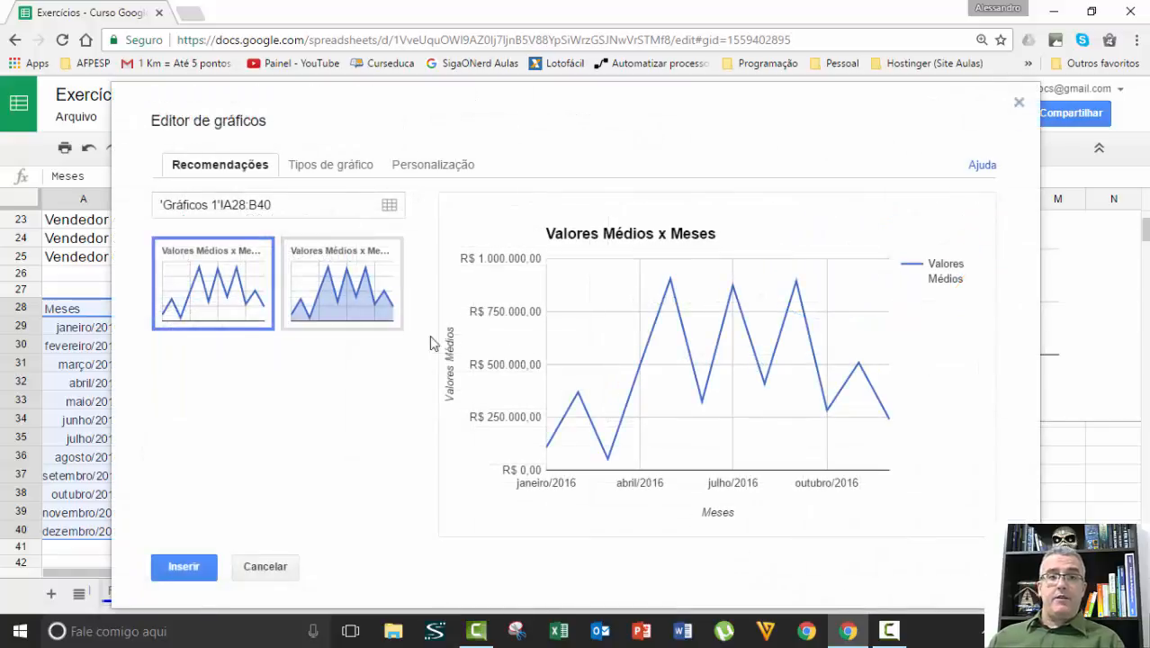
pyautogui.click(360, 168)
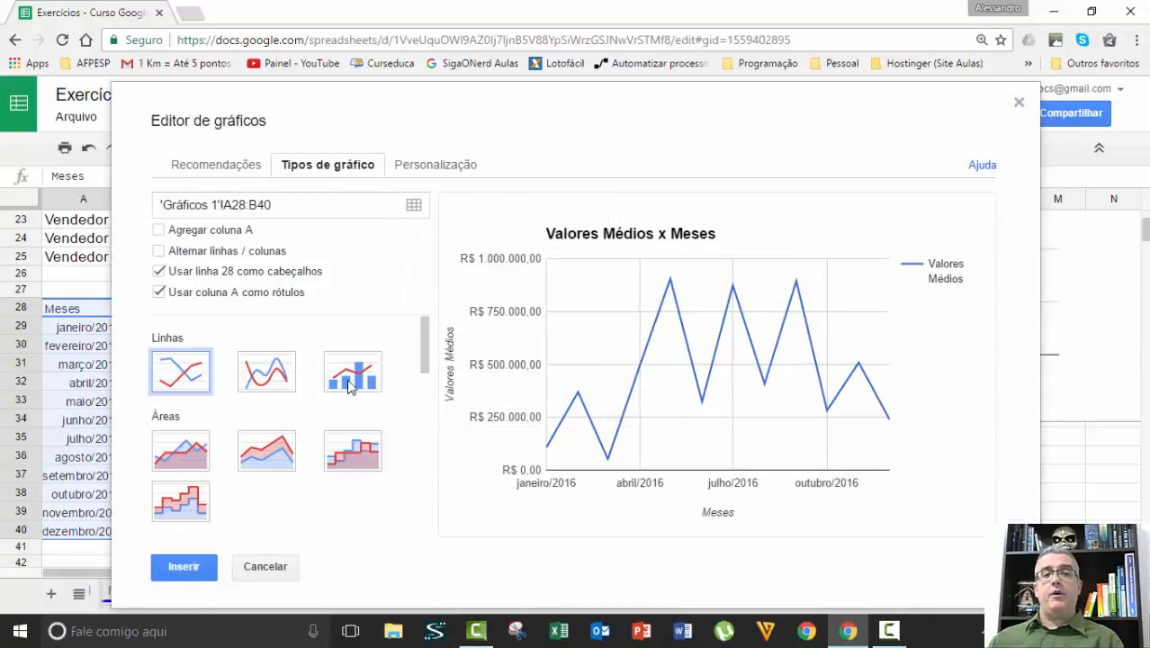
pyautogui.scroll(-3, 400, 419)
pyautogui.scroll(-5, 400, 422)
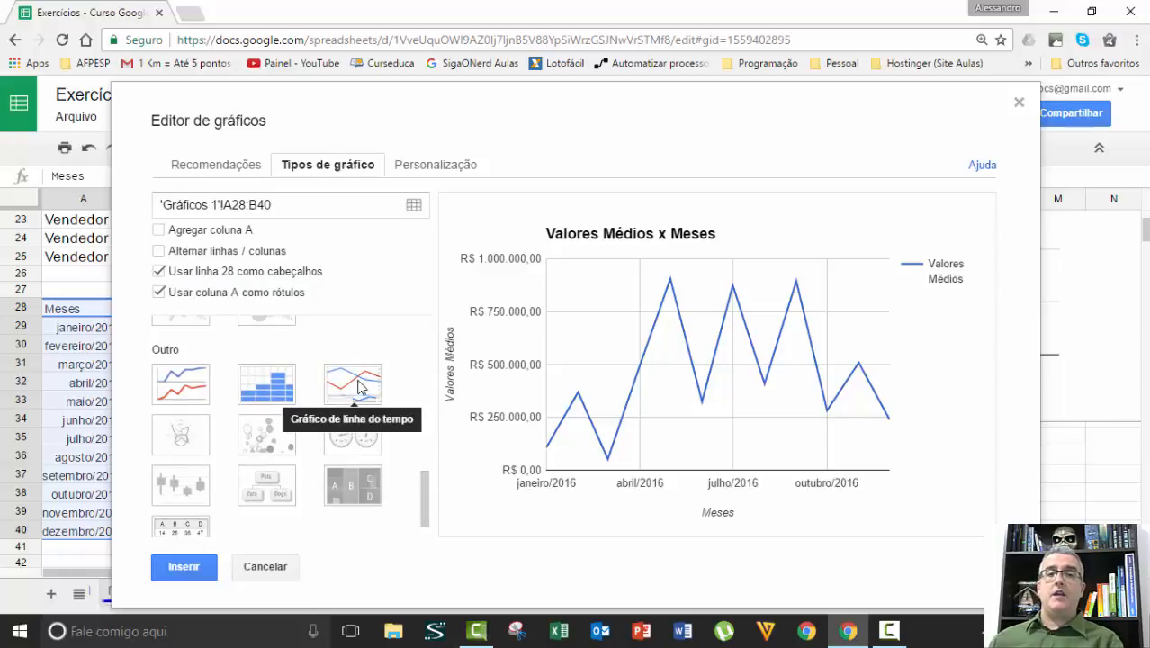
pyautogui.click(361, 384)
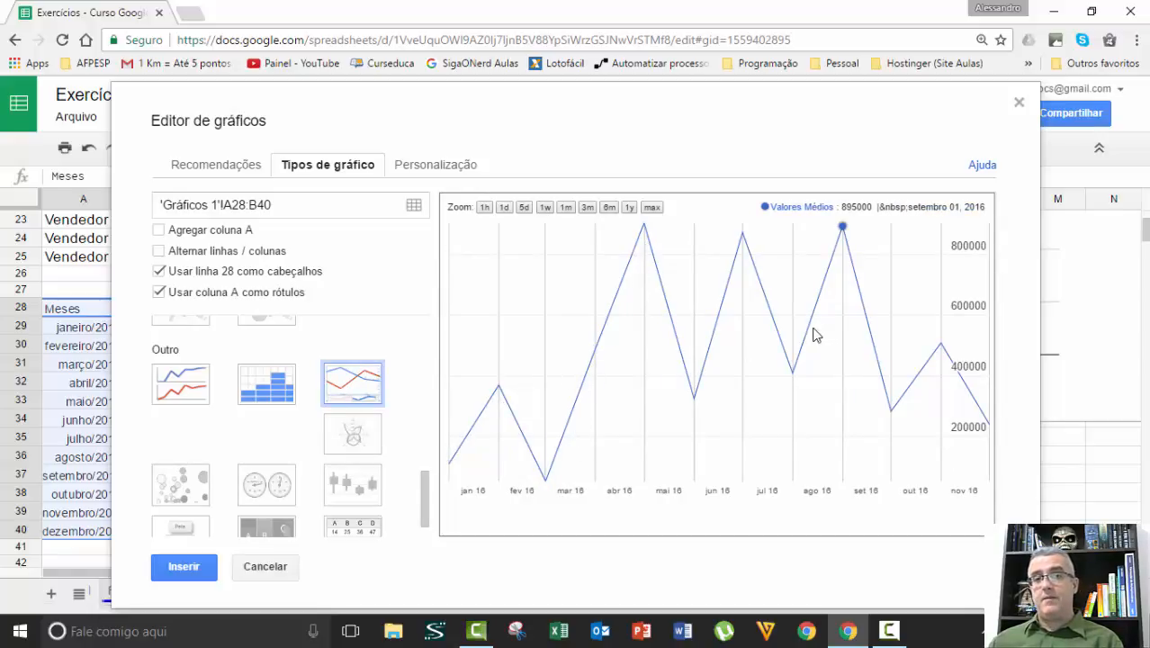
pyautogui.click(211, 568)
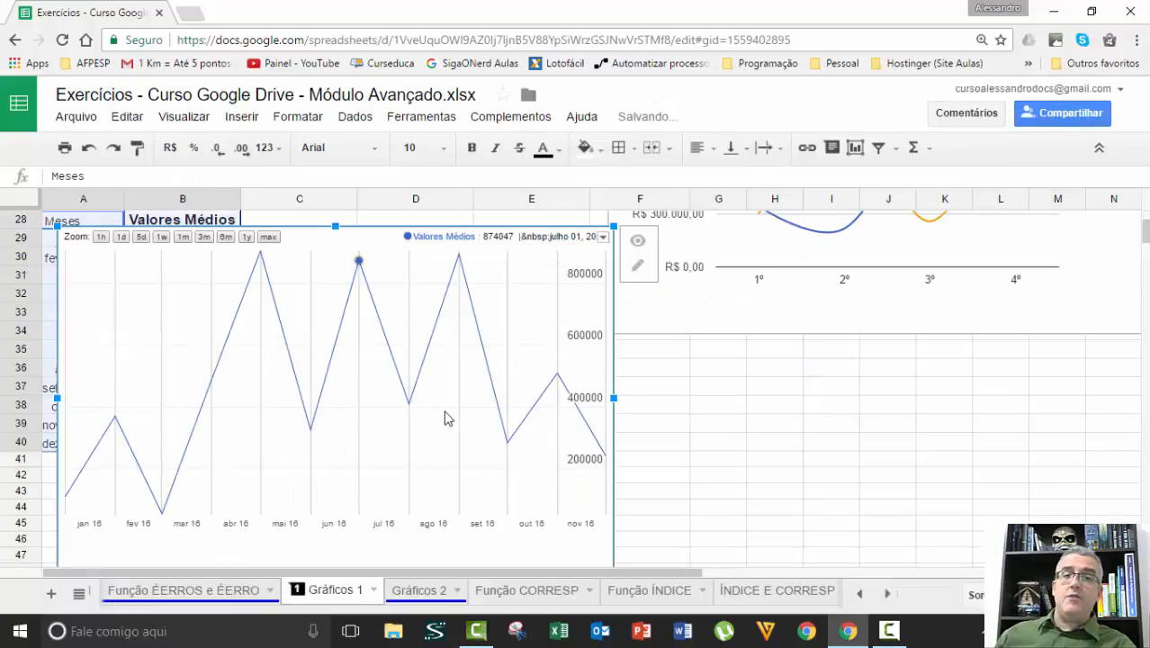
pyautogui.moveTo(403, 258); pyautogui.dragTo(564, 252)
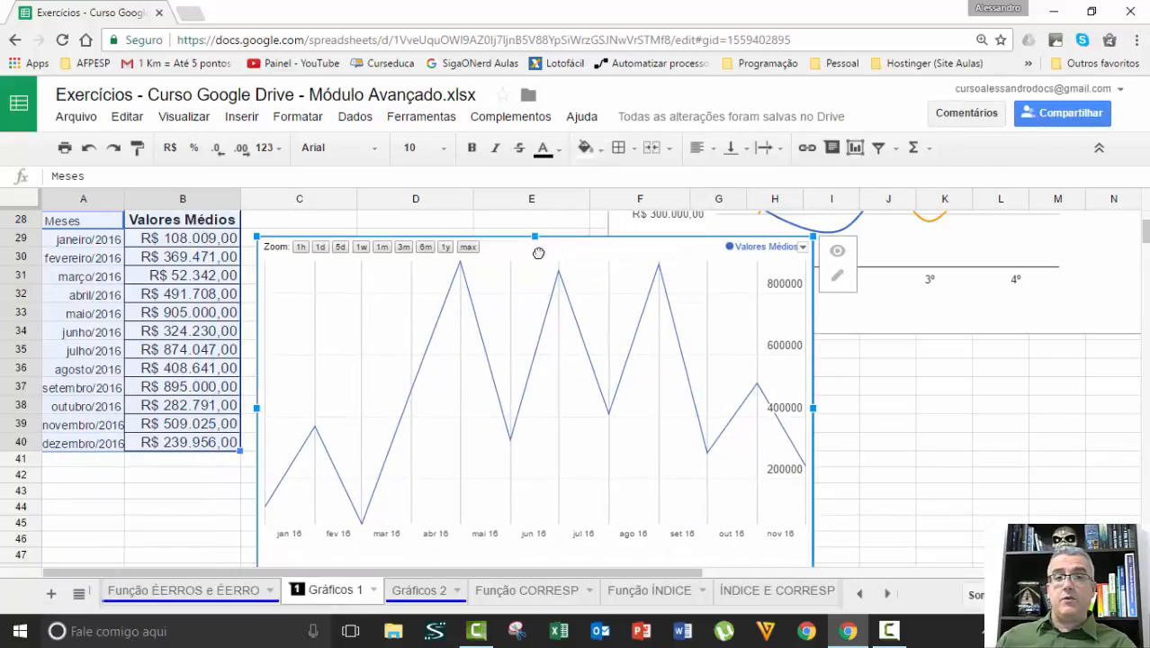
# Step: Examine the timeline chart at the 1h, 1d, 5d, 1w, 1m, 3m, 6m and 1y zoom ranges
pyautogui.click(301, 252)
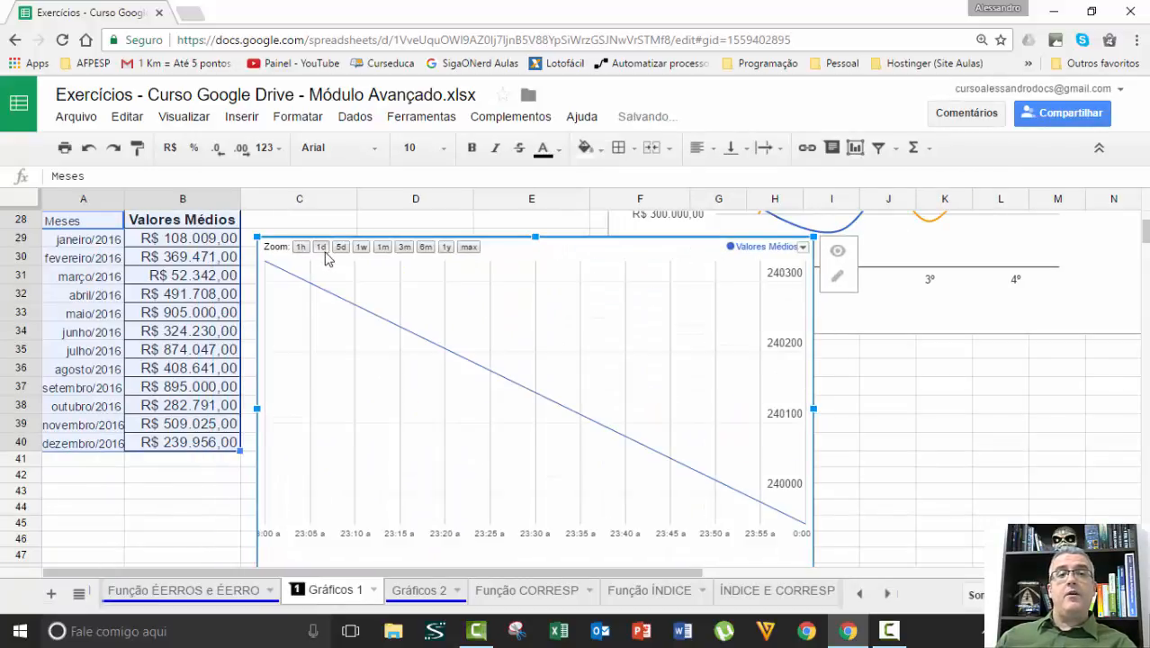
pyautogui.click(322, 252)
pyautogui.click(341, 251)
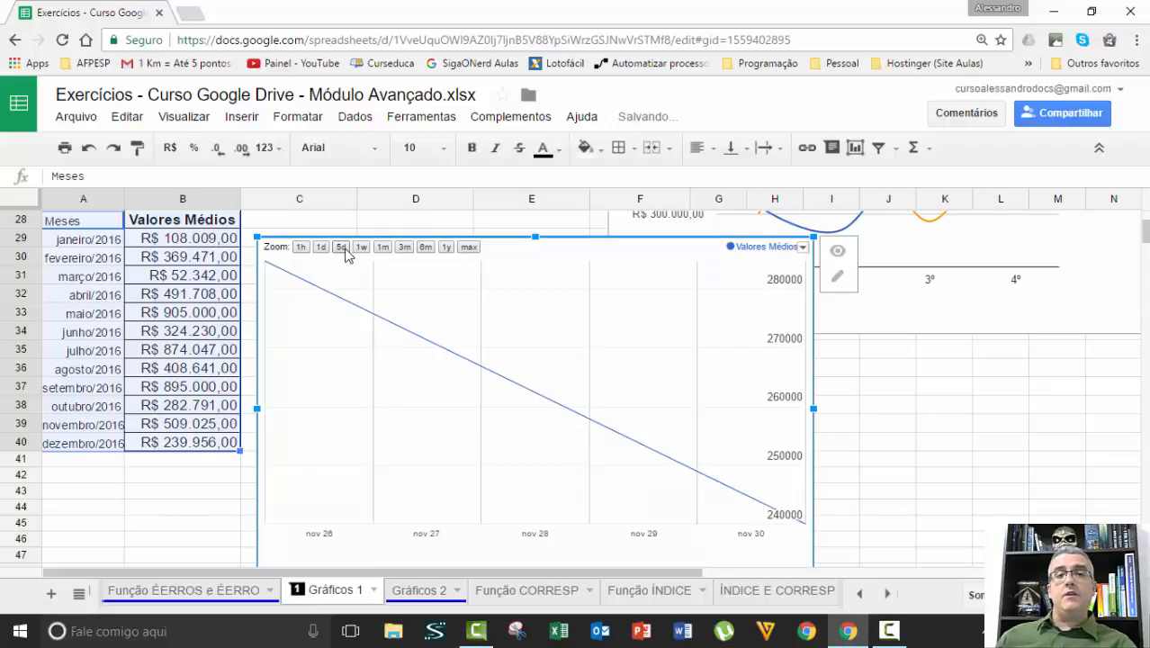
pyautogui.click(360, 249)
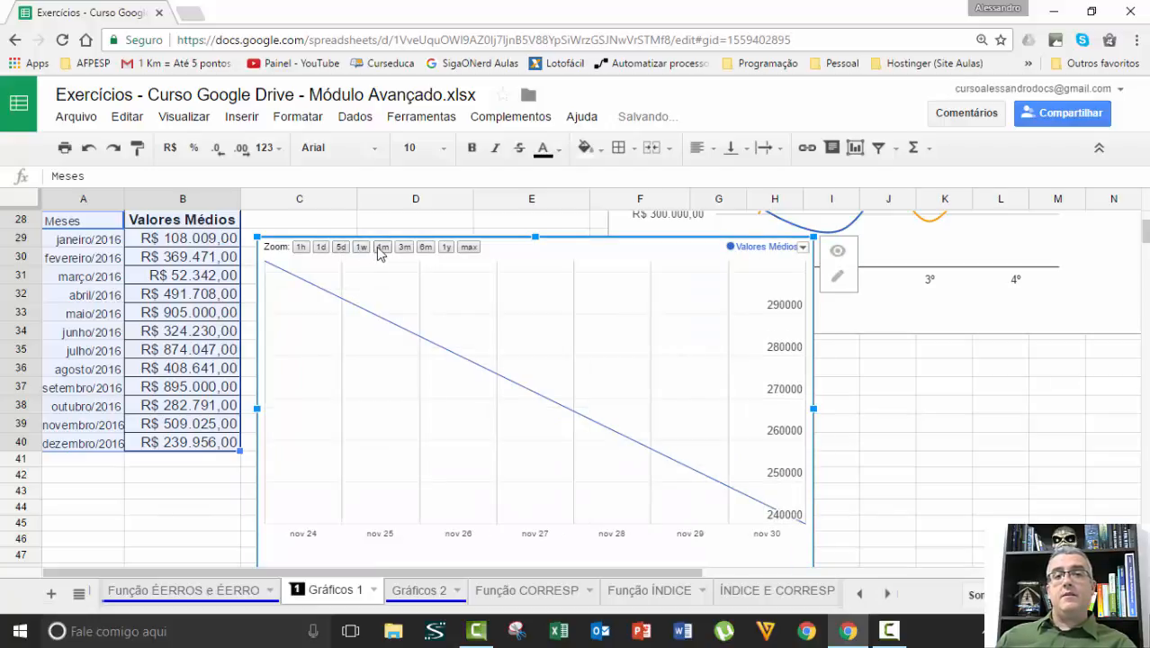
pyautogui.click(383, 249)
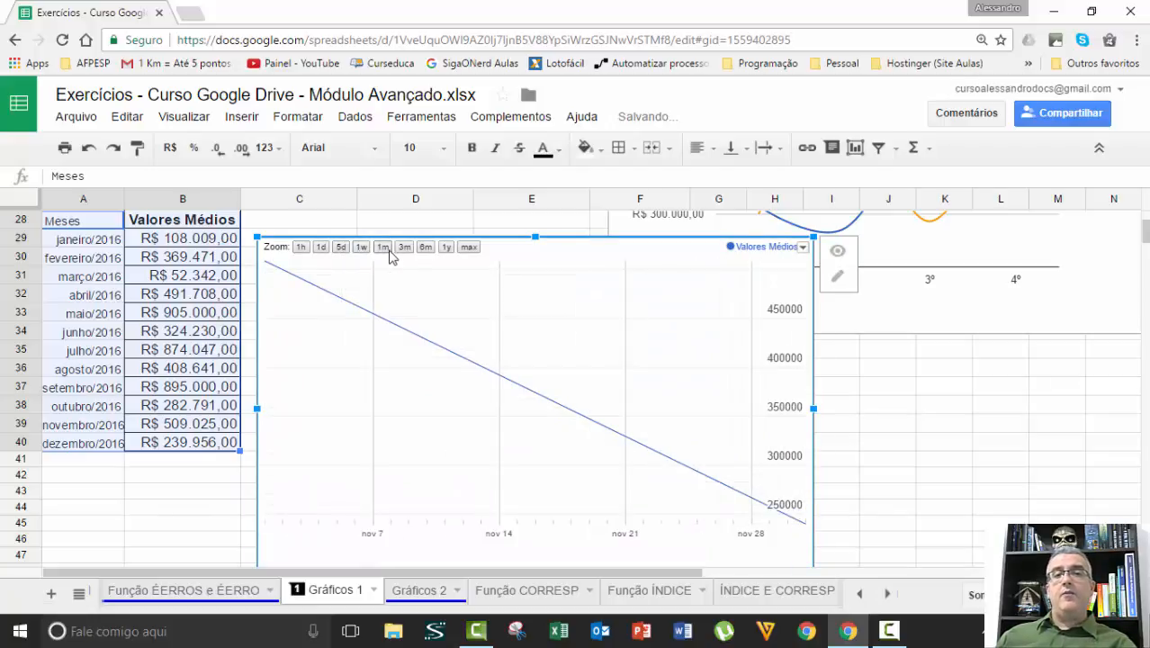
pyautogui.click(406, 252)
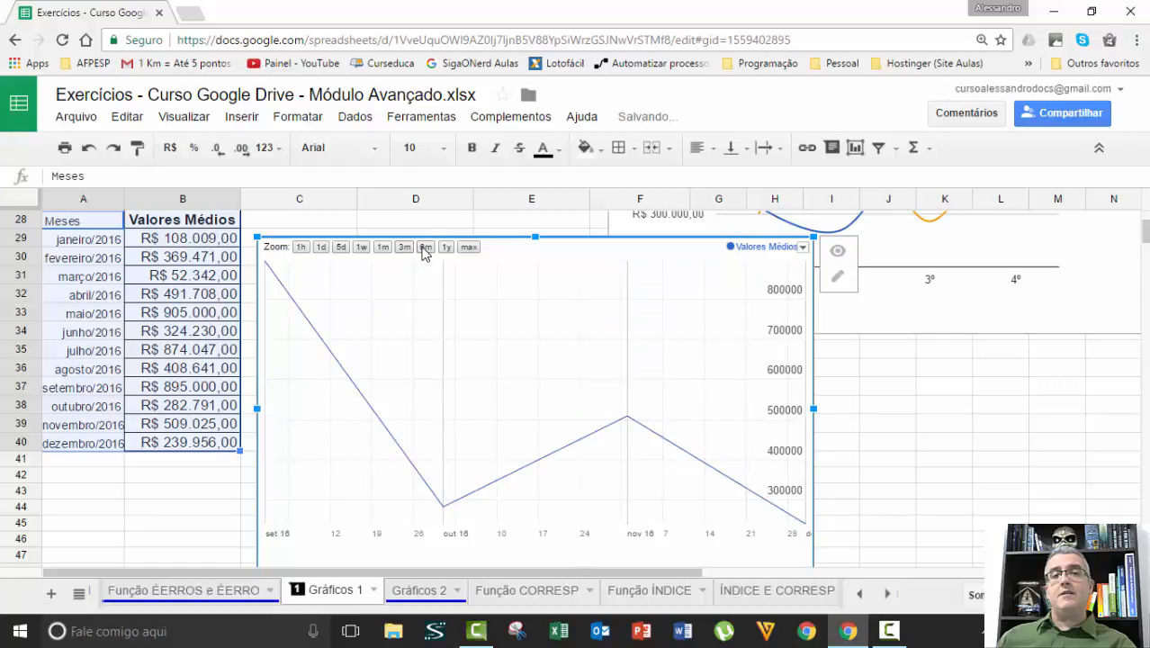
pyautogui.click(424, 249)
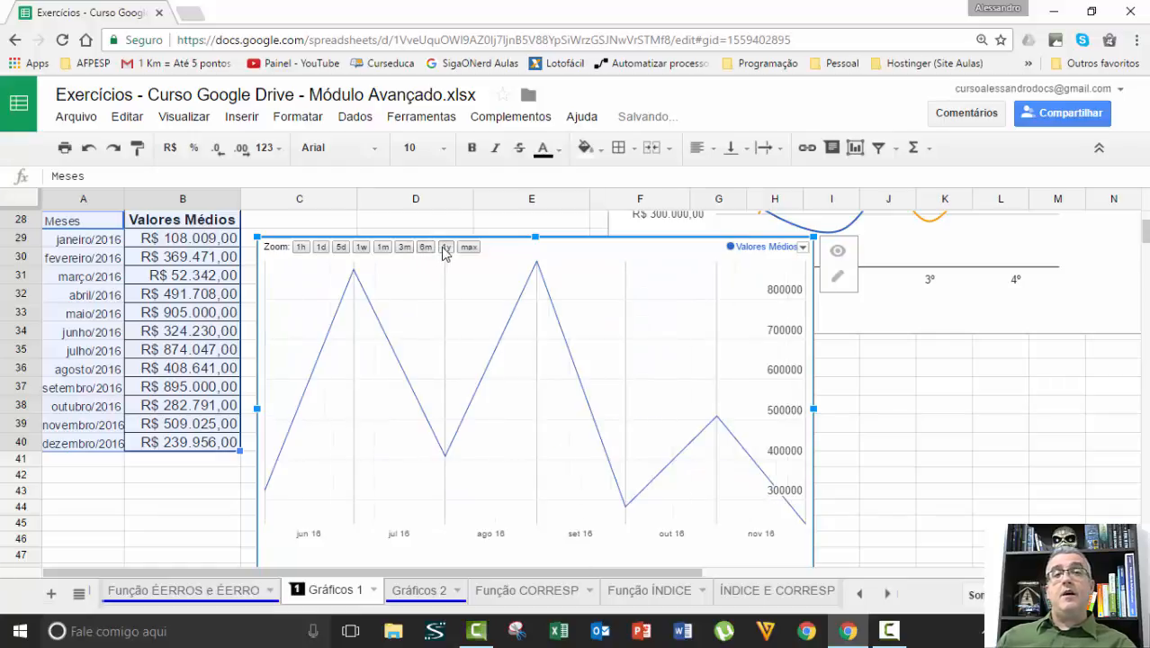
pyautogui.click(444, 250)
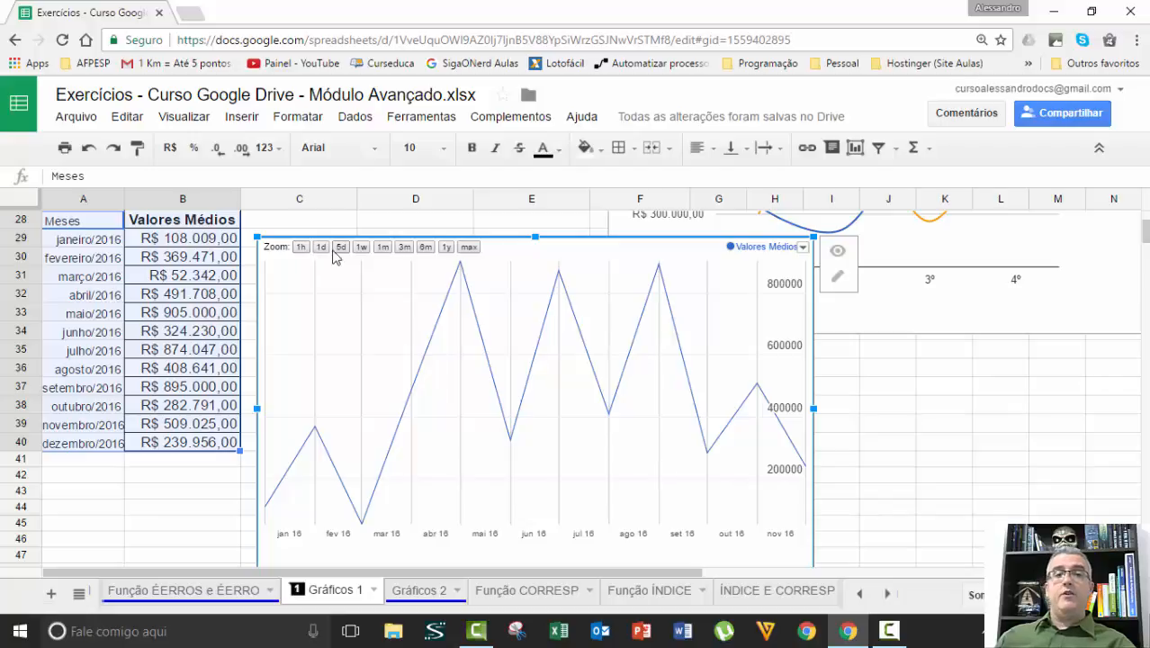
# Step: Publish the Valores Médios x Meses chart to the web as an interactive link and copy that link
pyautogui.moveTo(494, 376)
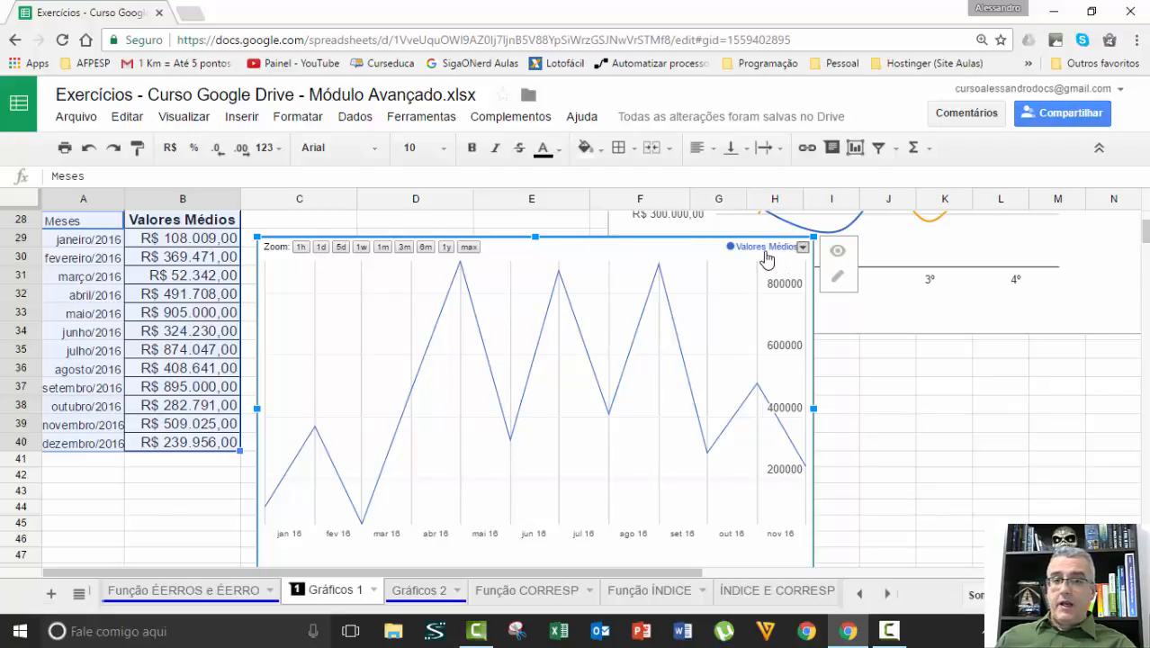
pyautogui.click(802, 249)
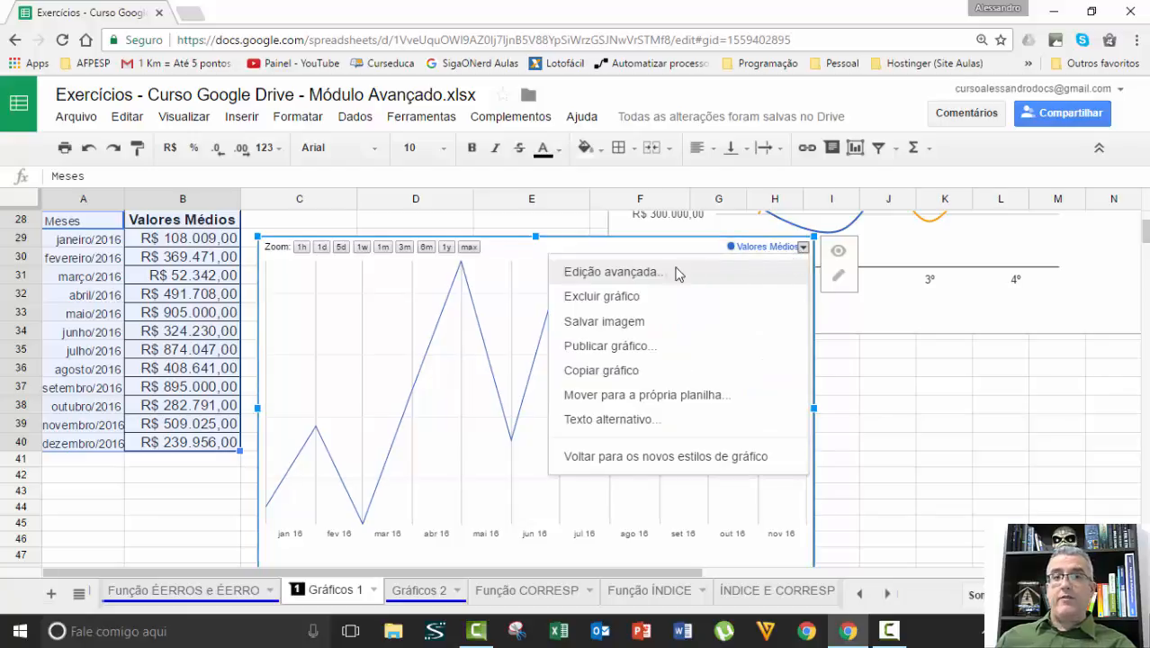
pyautogui.click(627, 350)
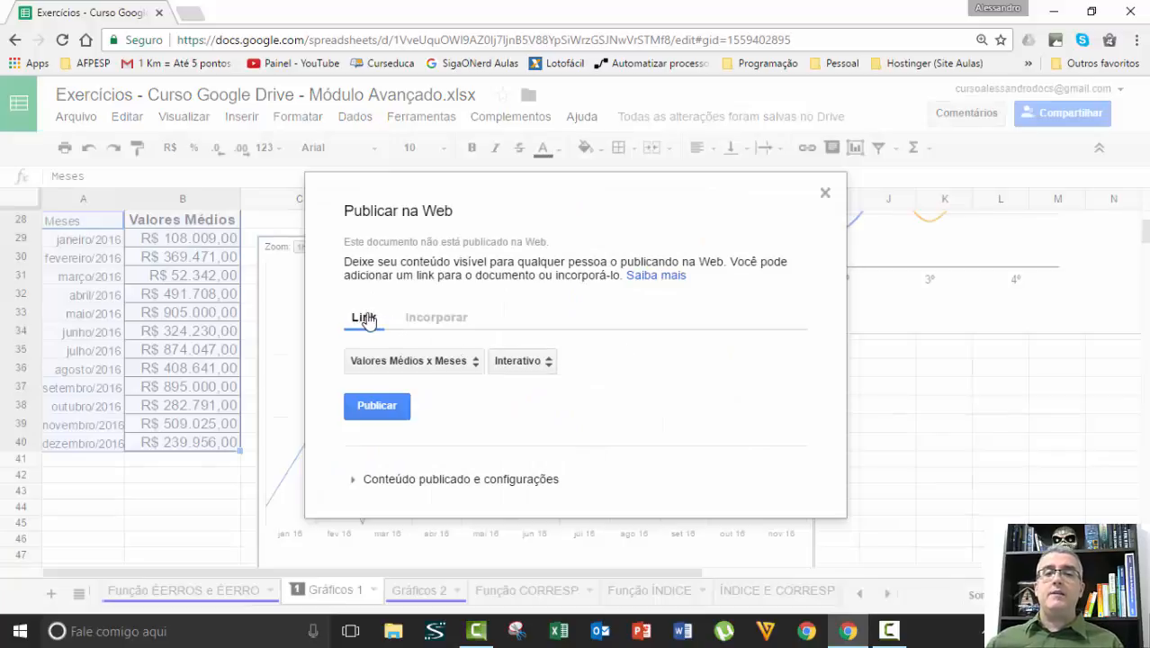
pyautogui.click(438, 319)
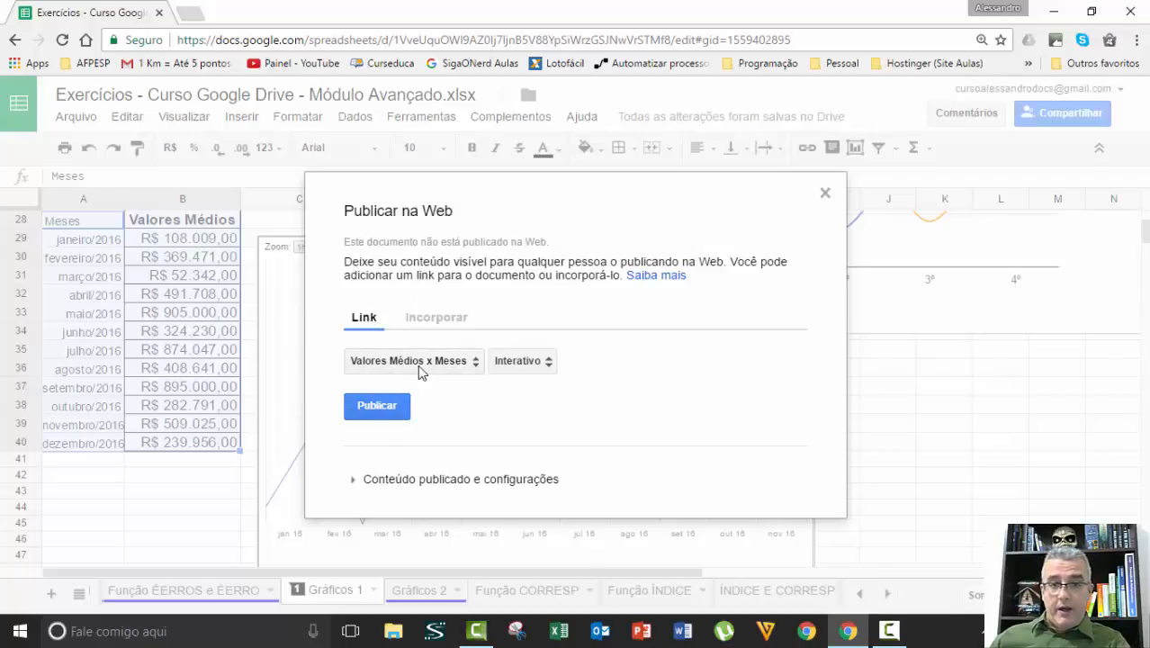
pyautogui.click(457, 365)
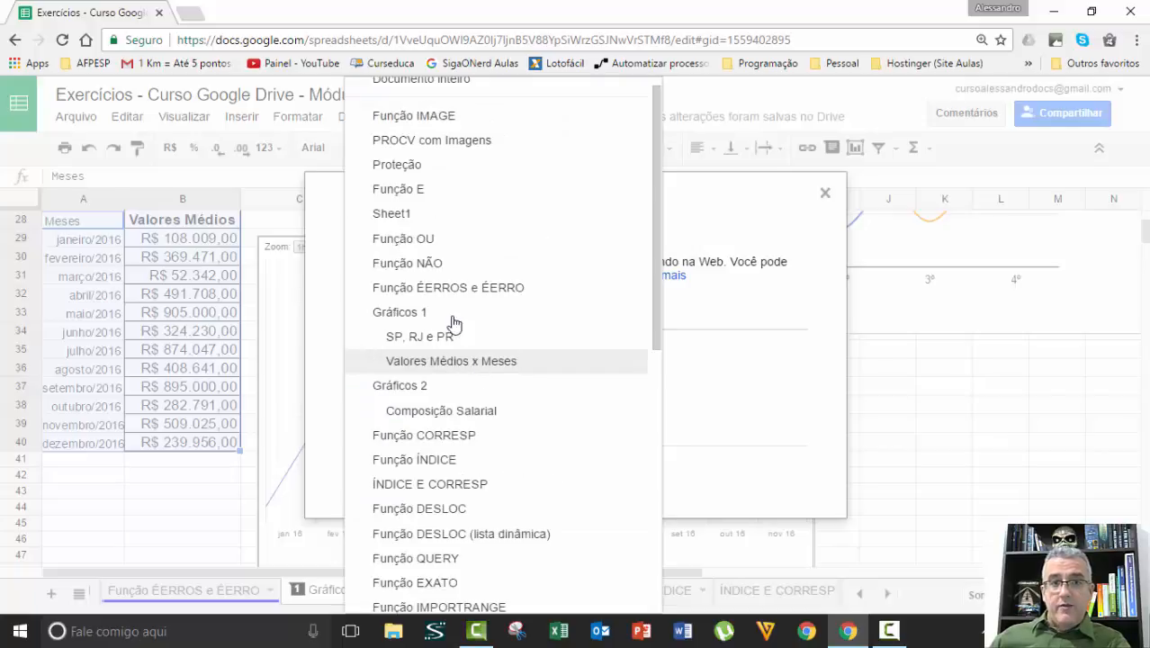
pyautogui.click(470, 369)
pyautogui.click(510, 363)
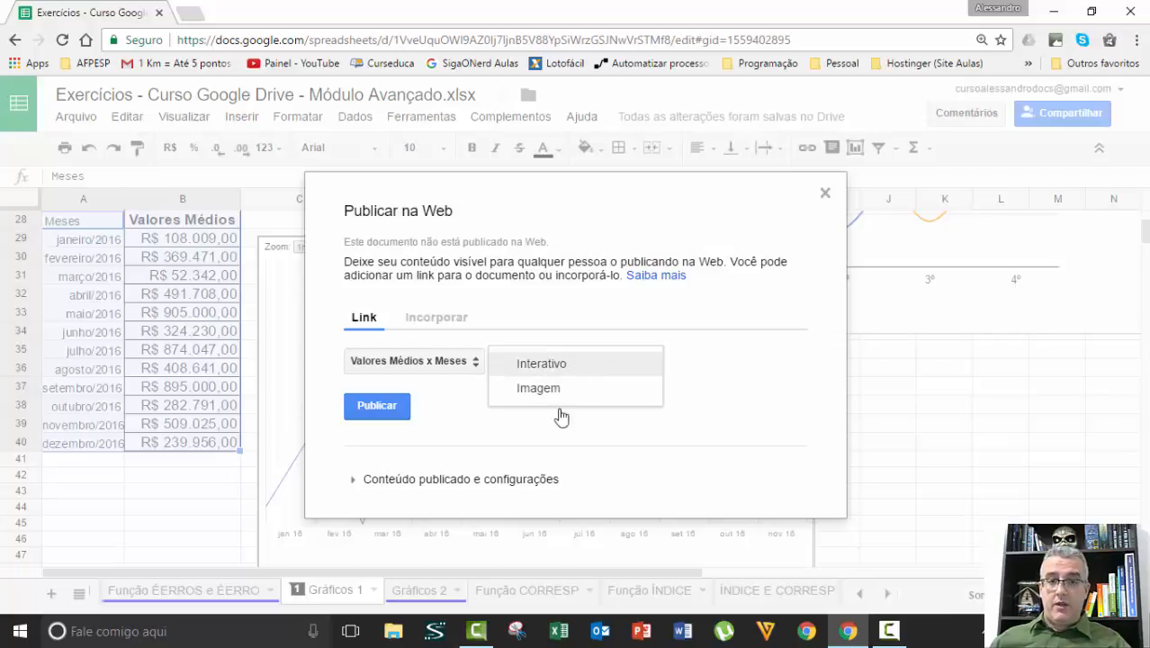
pyautogui.click(495, 430)
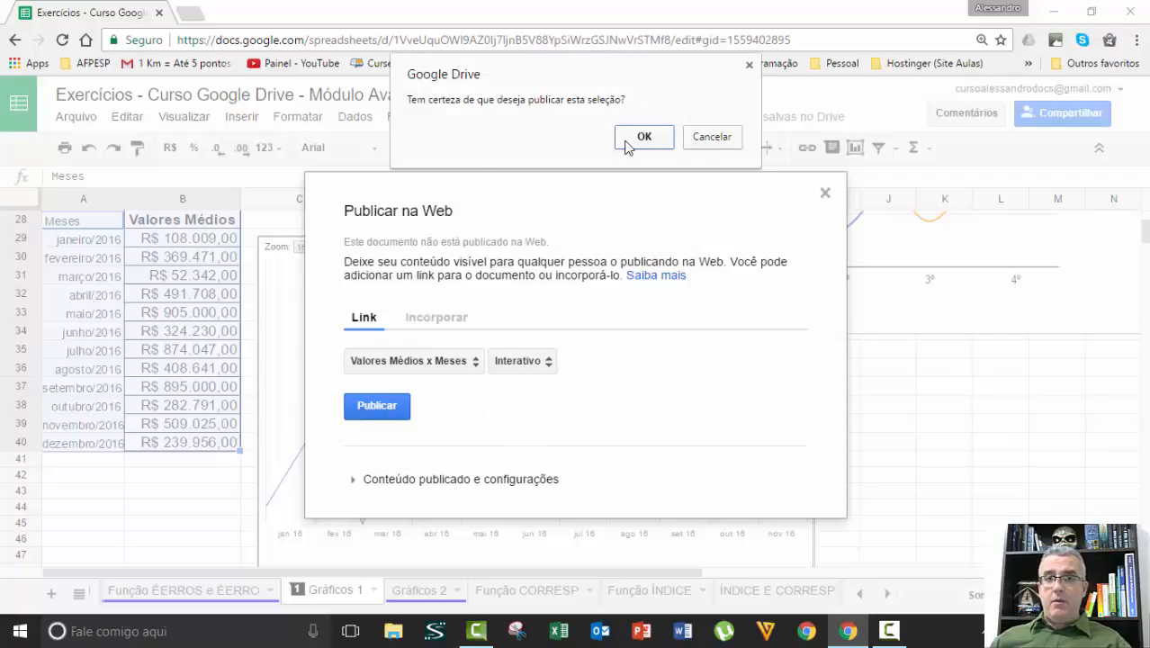
pyautogui.click(627, 146)
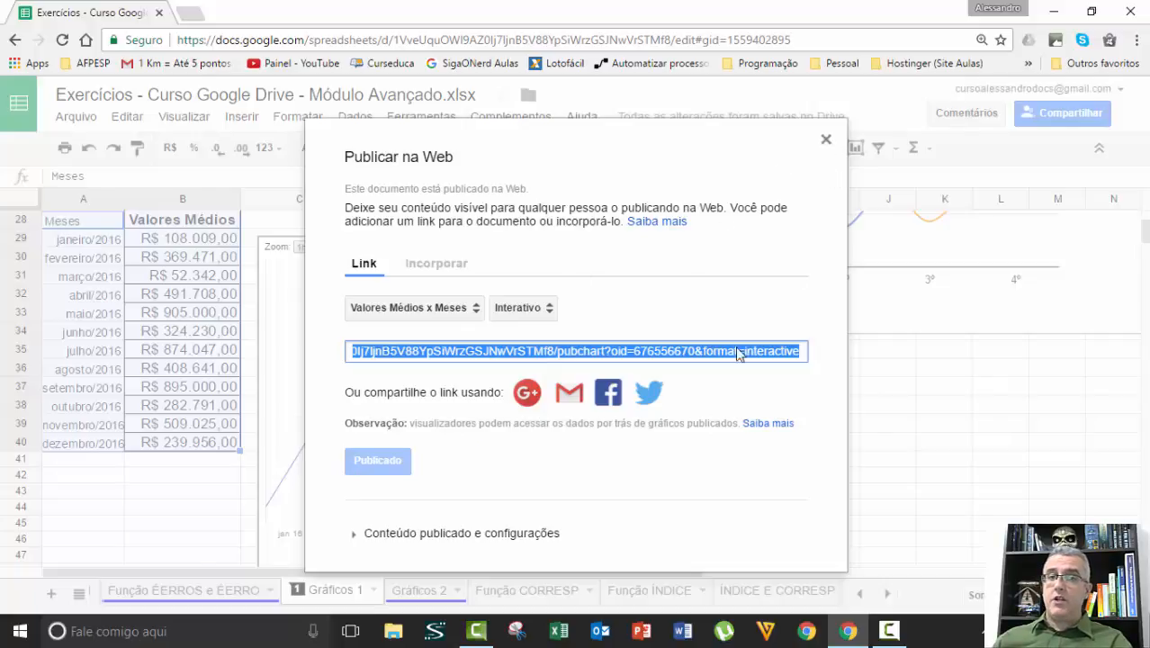
pyautogui.click(827, 142)
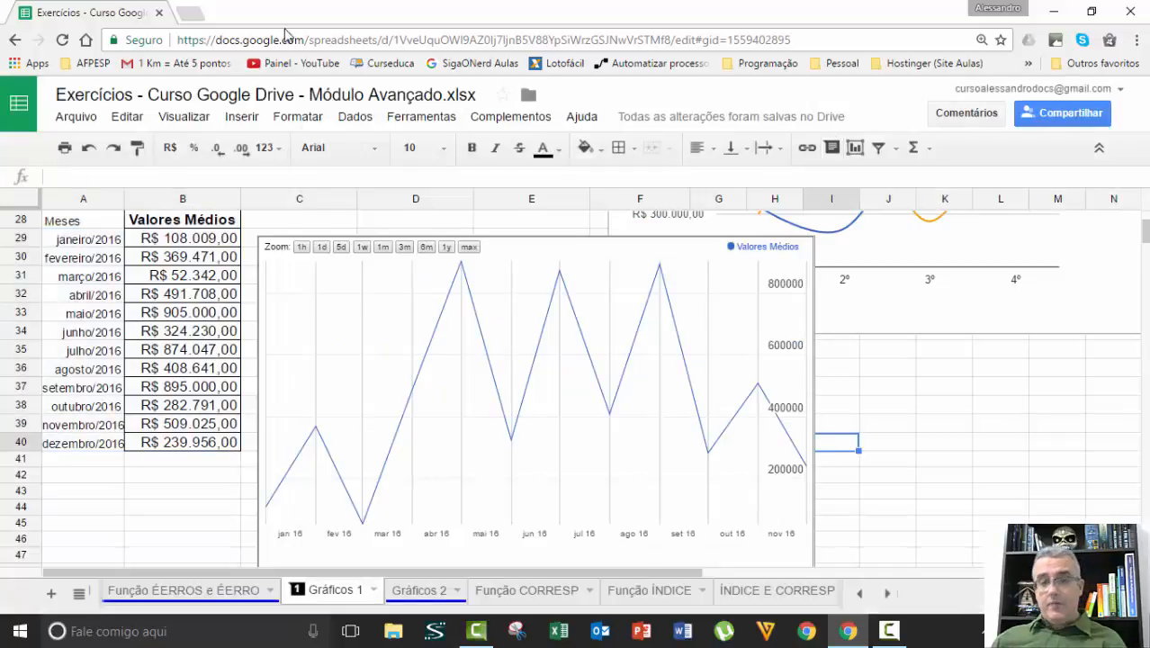
# Step: Open the published chart's link in a new incognito browser window to check the interactive chart
pyautogui.hotkey('ctrl', 'shift', 'n')
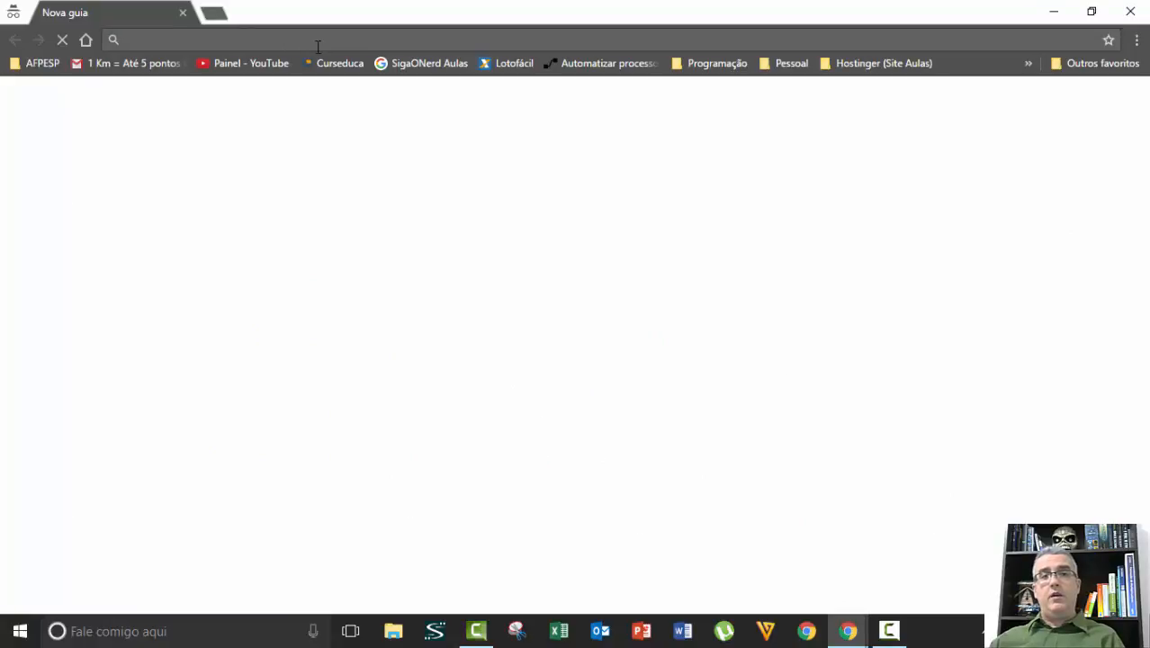
pyautogui.write('https://docs.google.com/spreadsheets/d/1VveUquOWI9AZ0lj7IjnB5V88YpSiWrzGSJNwVrSTMf8/pubchart?oid=676556670&format=interactive')
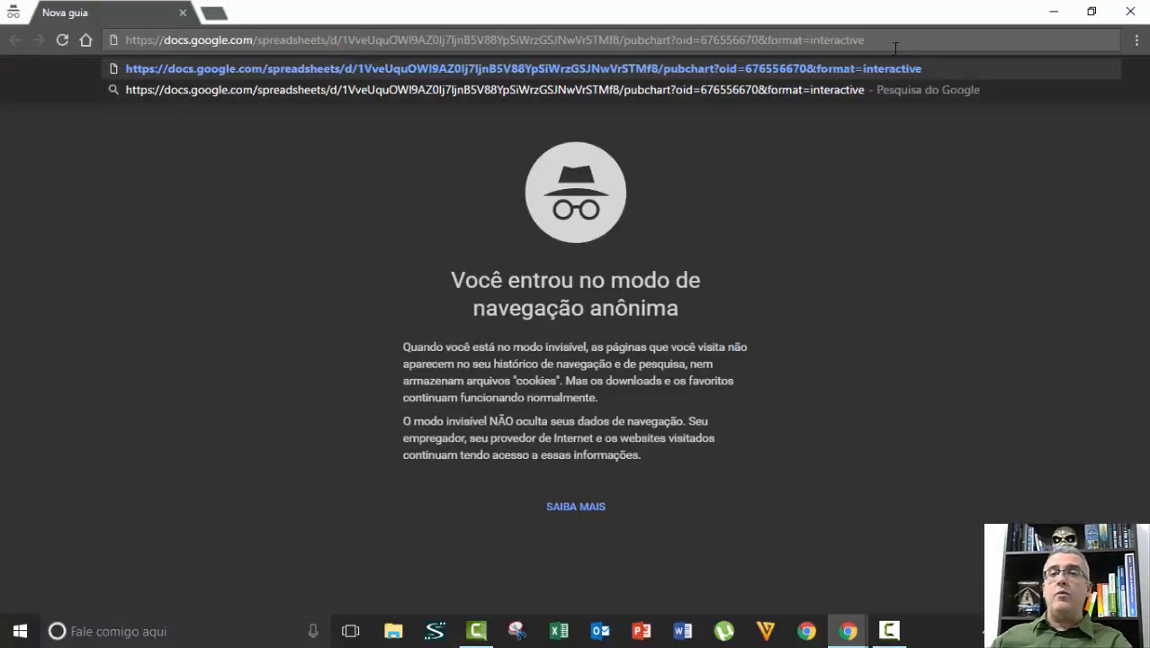
pyautogui.press('Return')
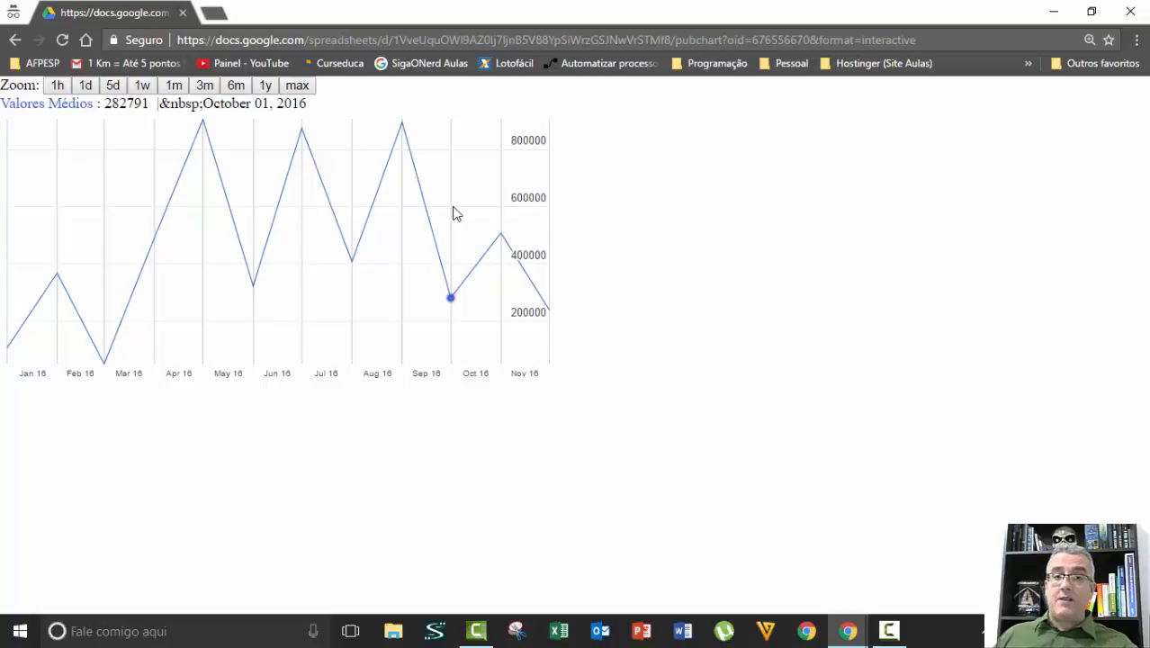
# Step: Examine the published Valores Médios chart at the 1d, 1m, 3m, 6m, 1y and 1w zoom ranges
pyautogui.click(85, 85)
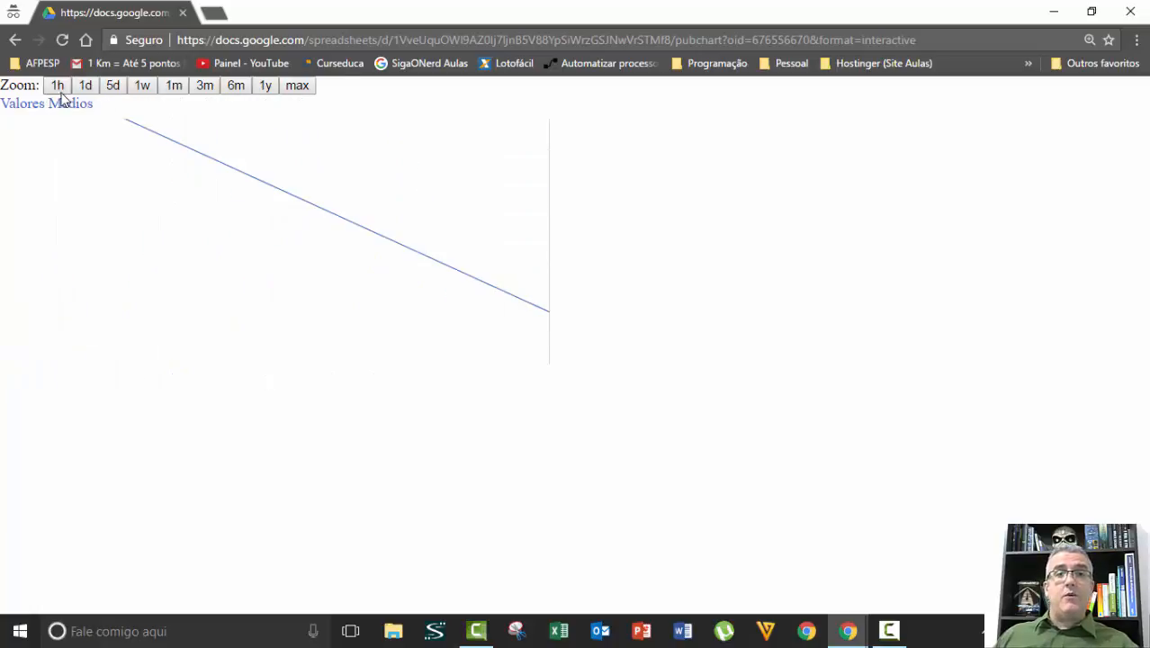
pyautogui.click(173, 87)
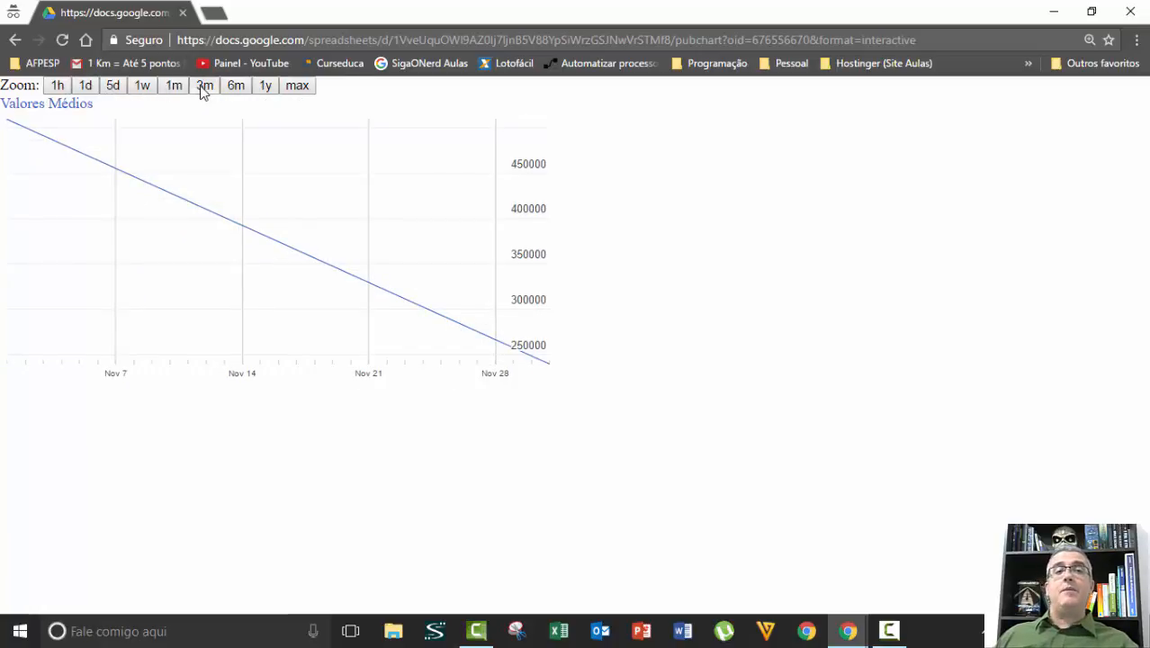
pyautogui.click(204, 86)
pyautogui.click(235, 86)
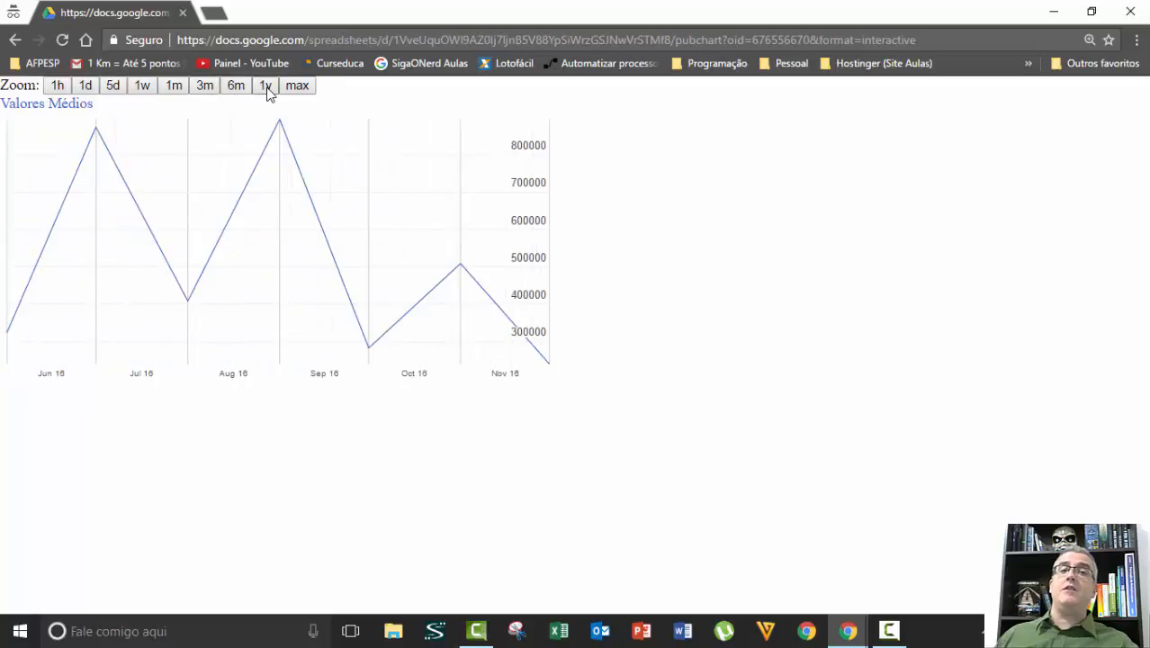
pyautogui.click(265, 87)
pyautogui.click(141, 86)
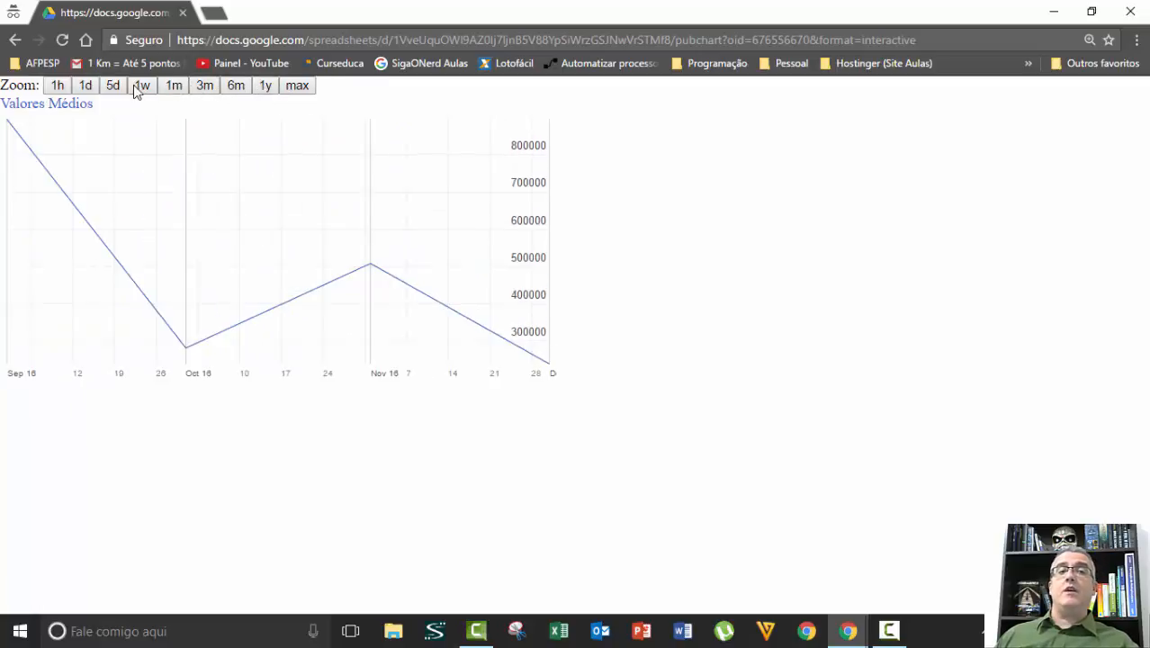
pyautogui.moveTo(497, 142)
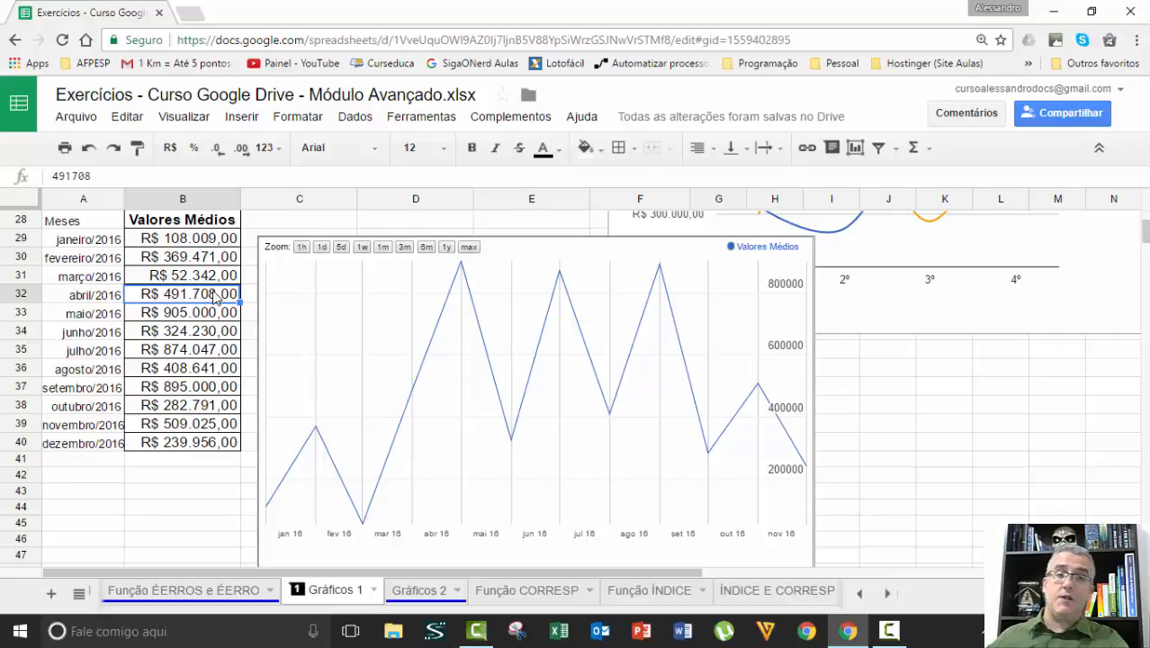
# Step: Try to chart the dezembro/2016 row A40:B40 as a gauge chart (Gráfico de medidor) and read its data format requirements
pyautogui.click(197, 499)
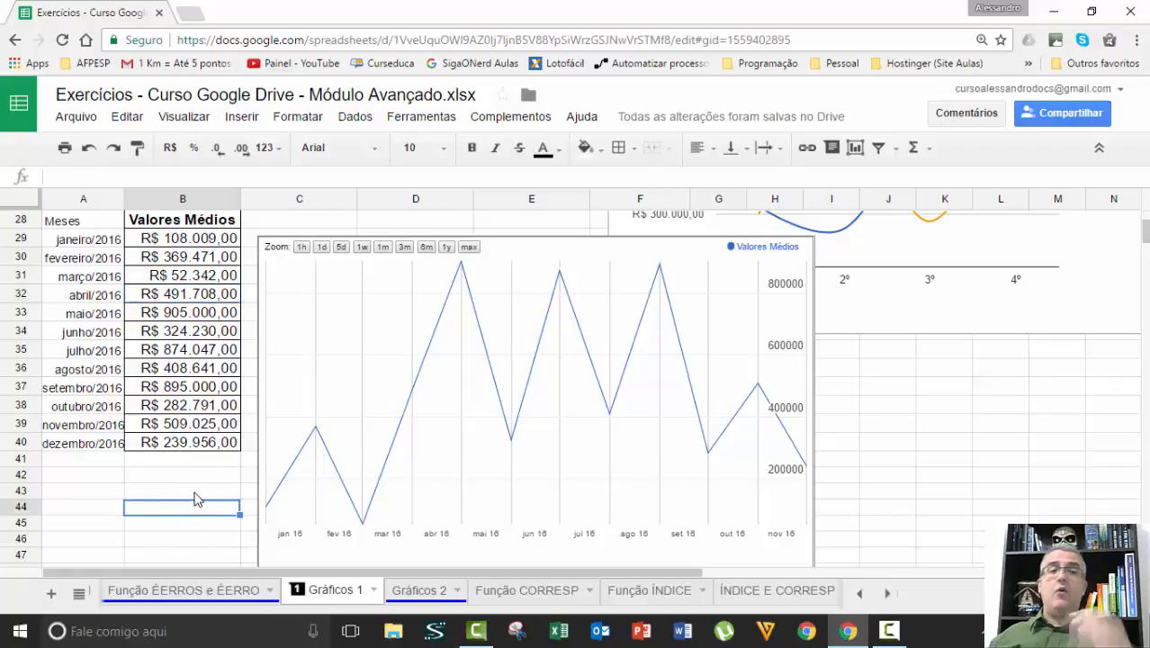
pyautogui.press('Left')
pyautogui.press('Up')
pyautogui.press('Up')
pyautogui.press('Up')
pyautogui.press('Up')
pyautogui.hotkey('shift', 'Right')
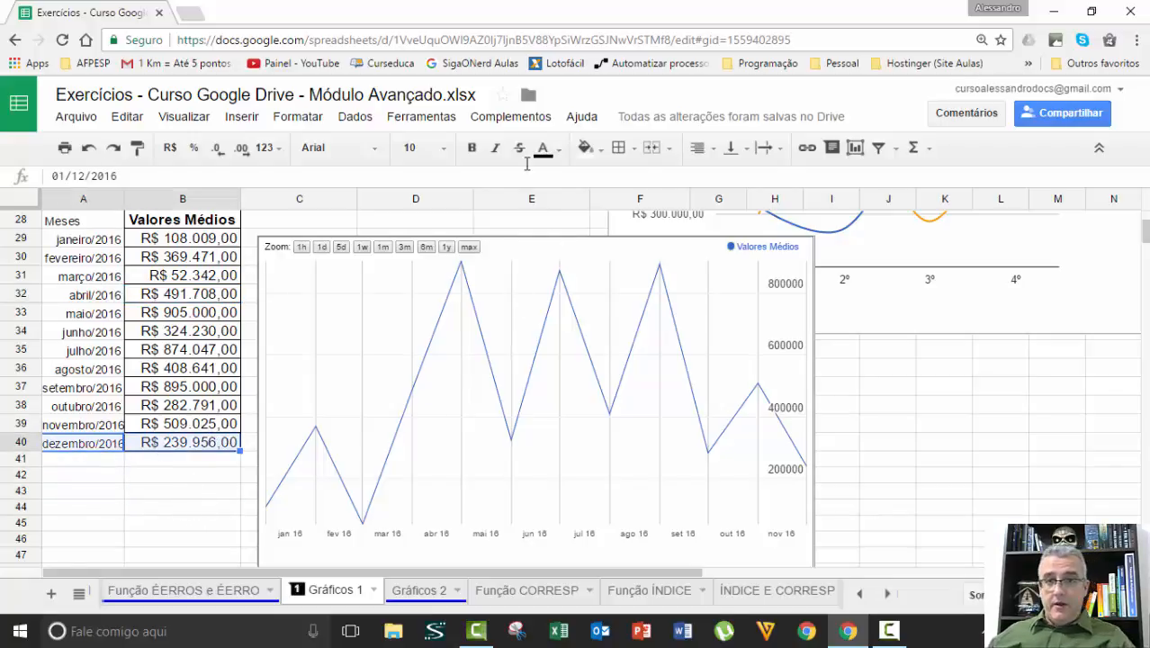
pyautogui.click(855, 147)
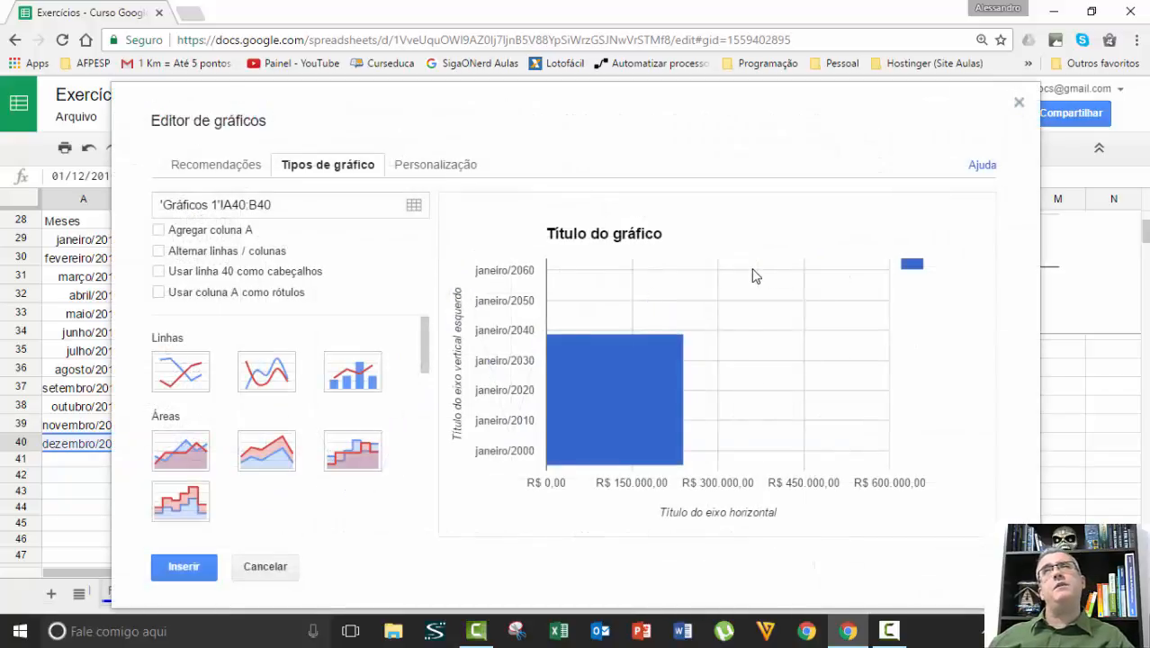
pyautogui.scroll(-10, 399, 398)
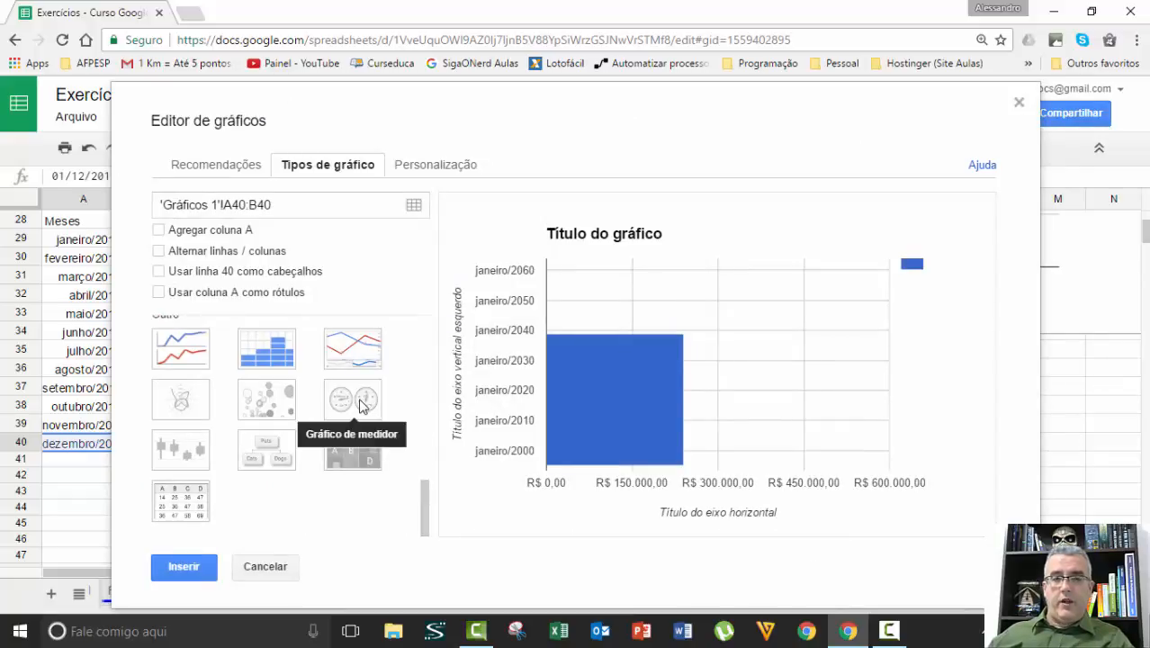
pyautogui.click(358, 400)
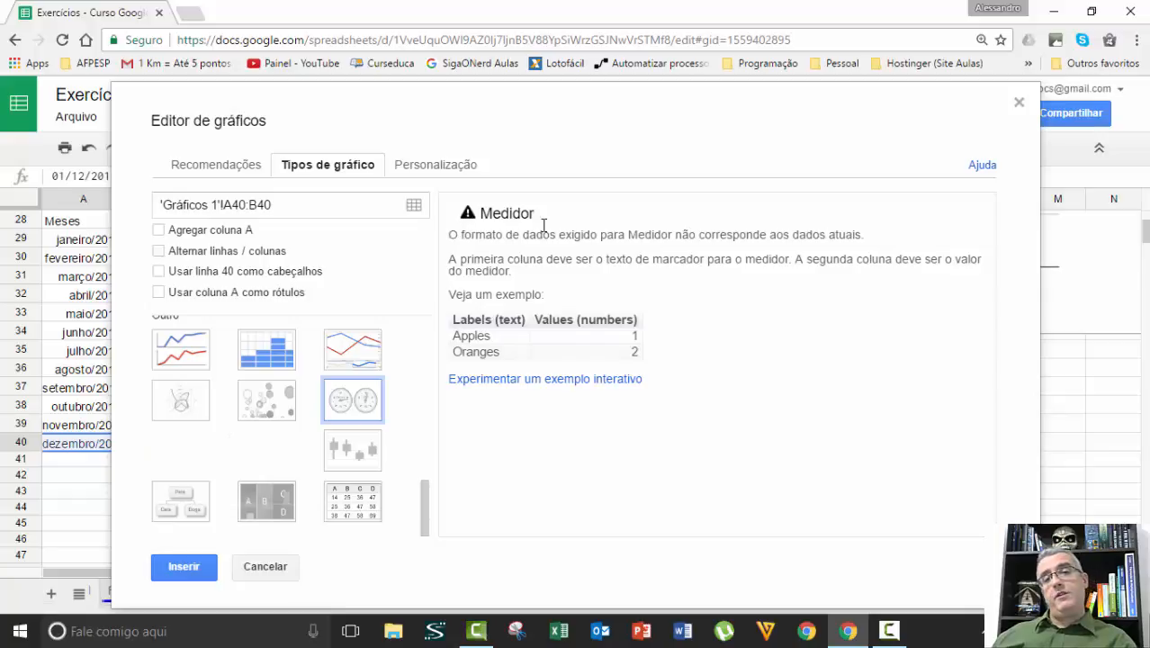
pyautogui.moveTo(449, 235); pyautogui.dragTo(721, 232)
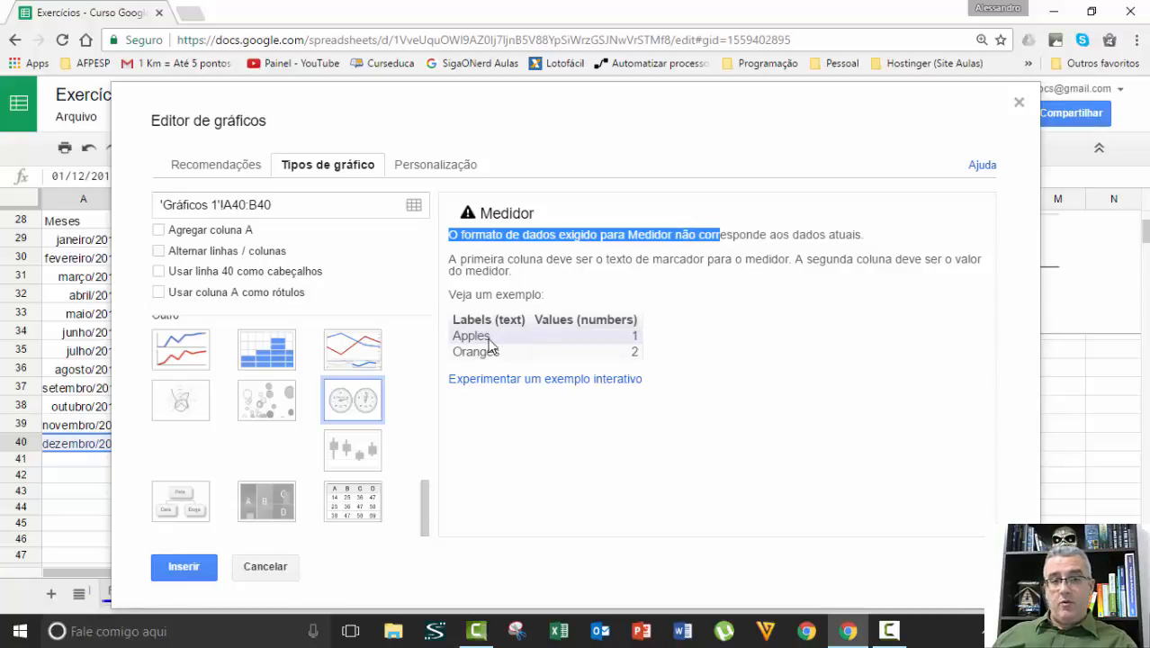
# Step: Open the gauge chart's interactive example, make a copy of its template and view the Geo Chart sheet
pyautogui.click(566, 383)
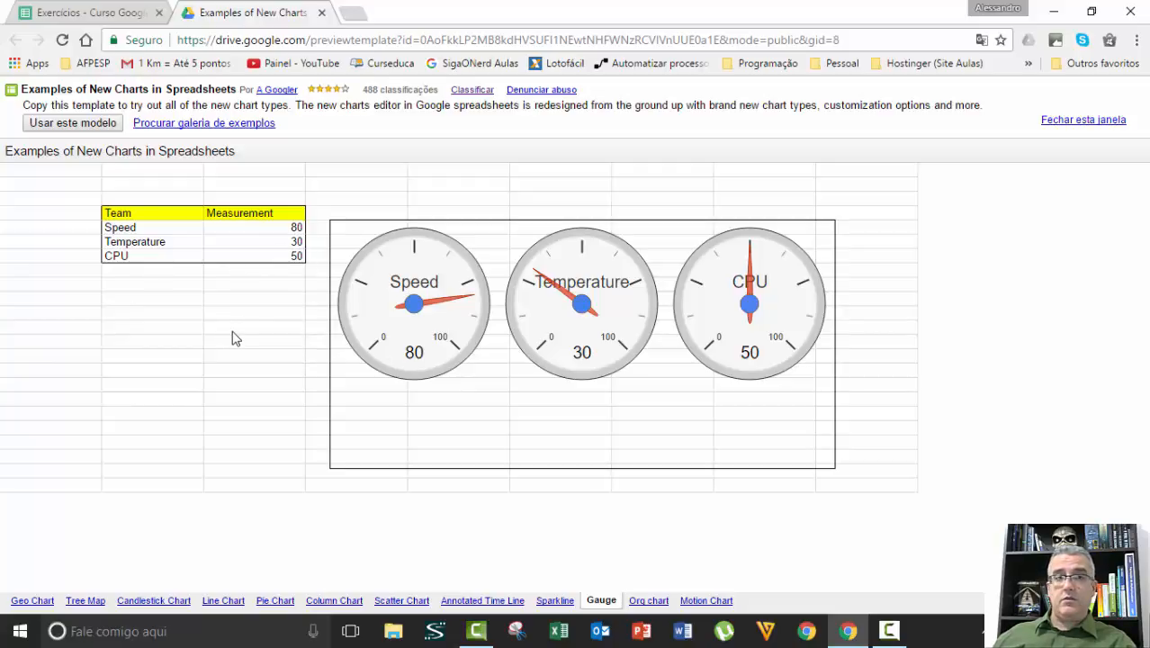
pyautogui.click(106, 126)
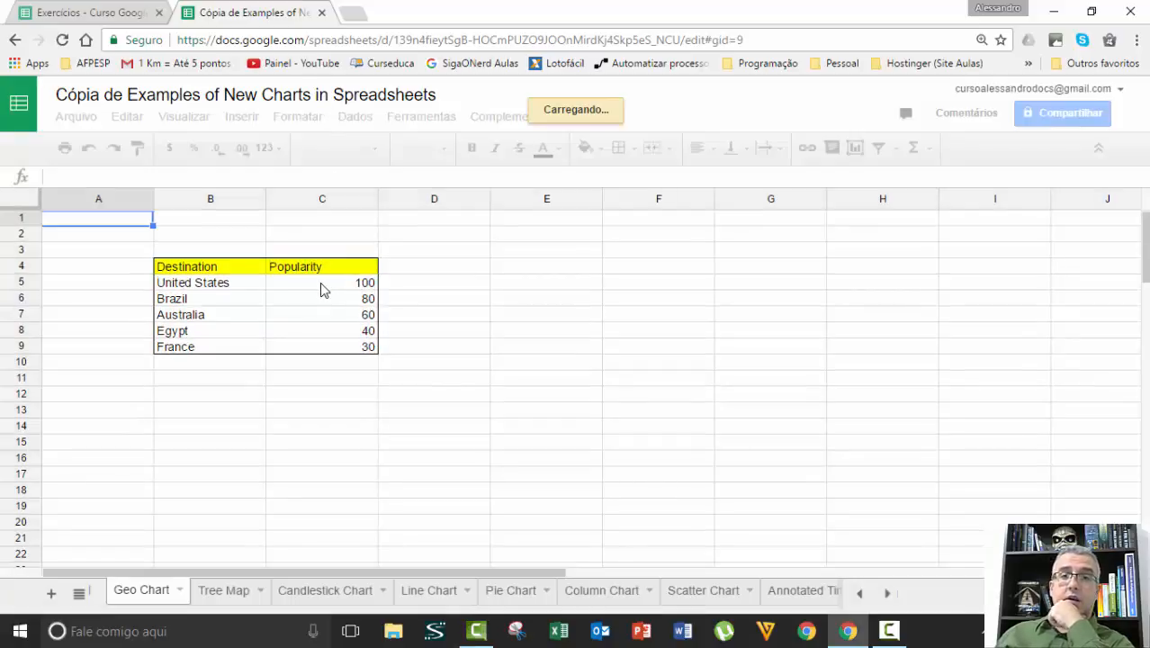
pyautogui.click(322, 286)
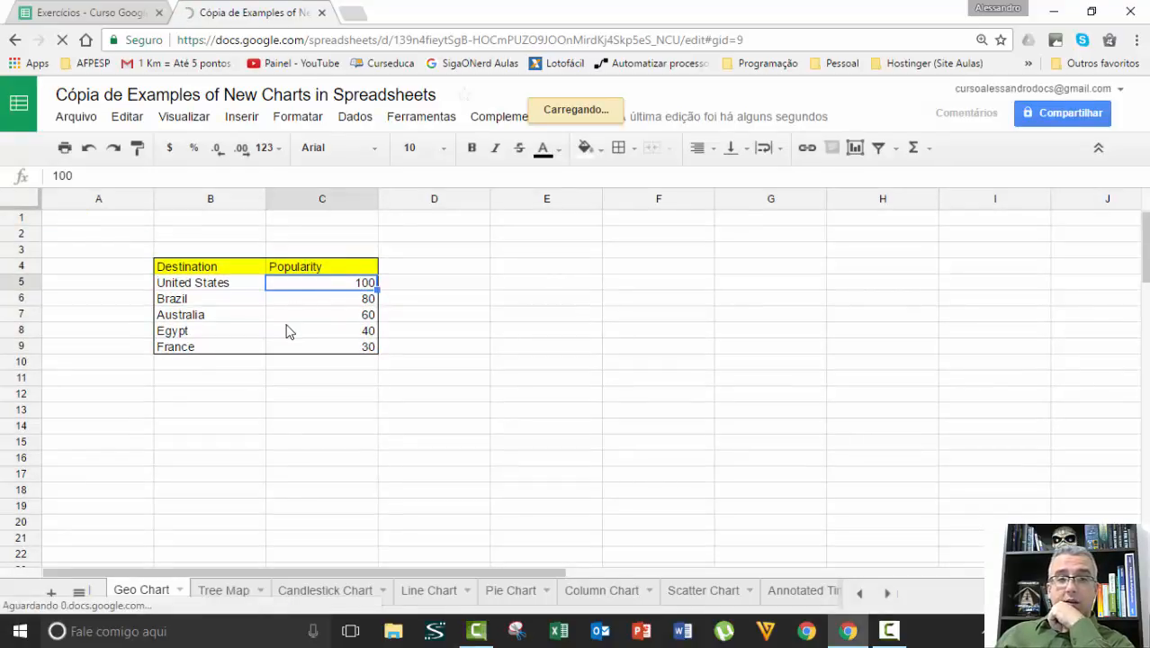
pyautogui.click(297, 299)
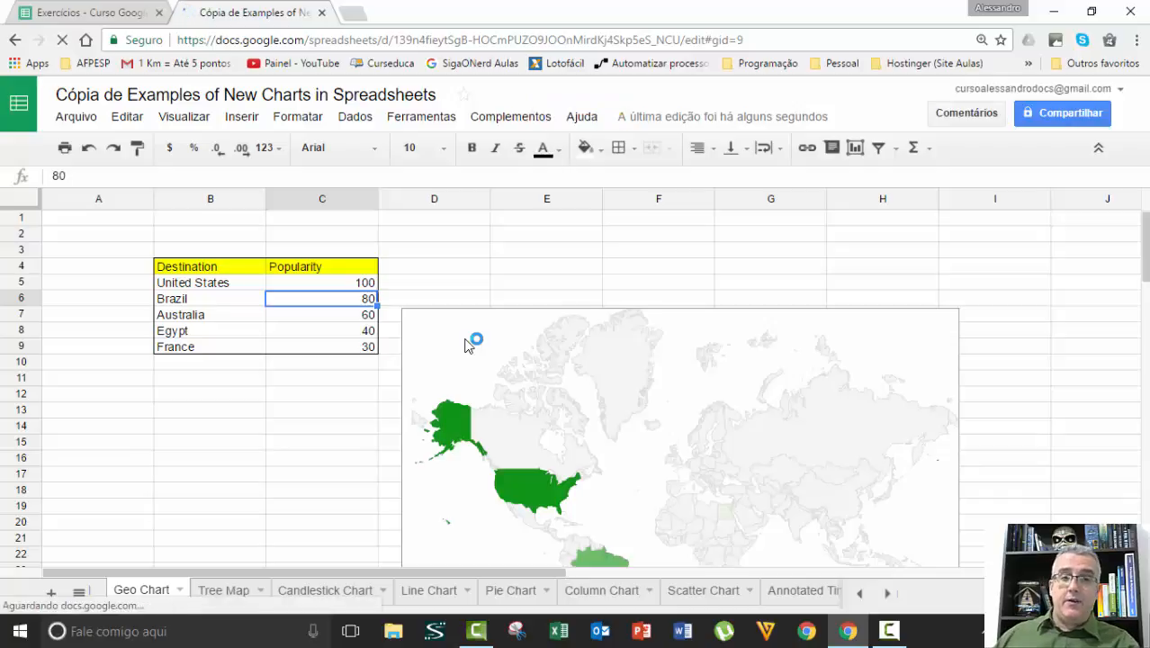
pyautogui.scroll(-1, 441, 344)
pyautogui.scroll(-2, 553, 351)
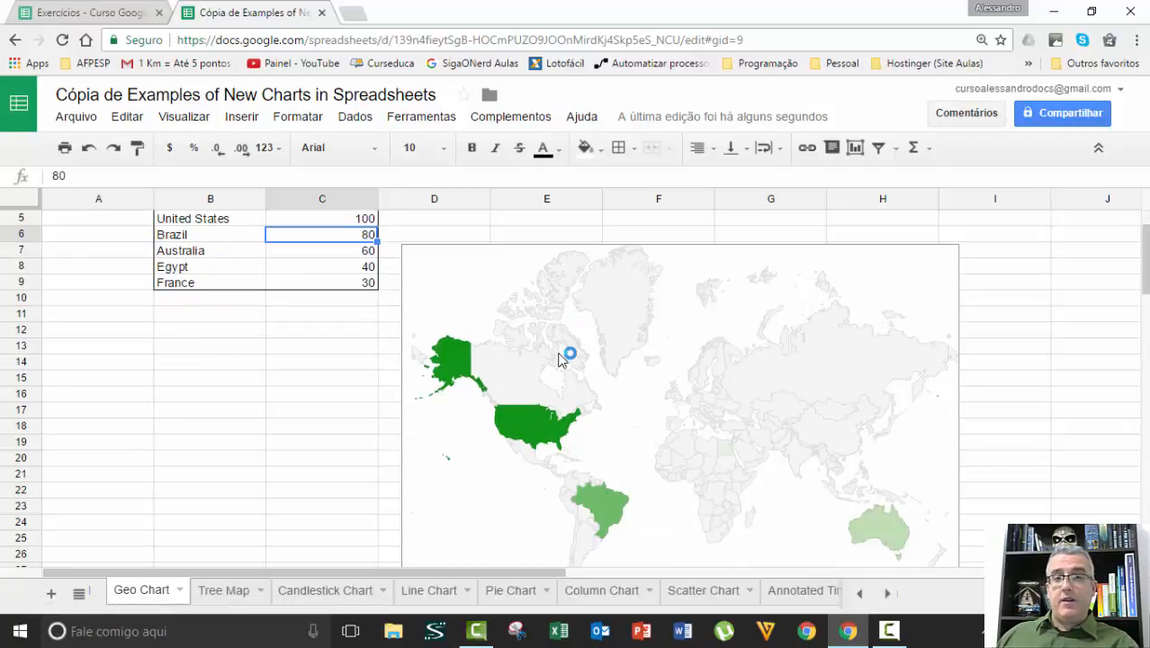
pyautogui.scroll(2, 565, 365)
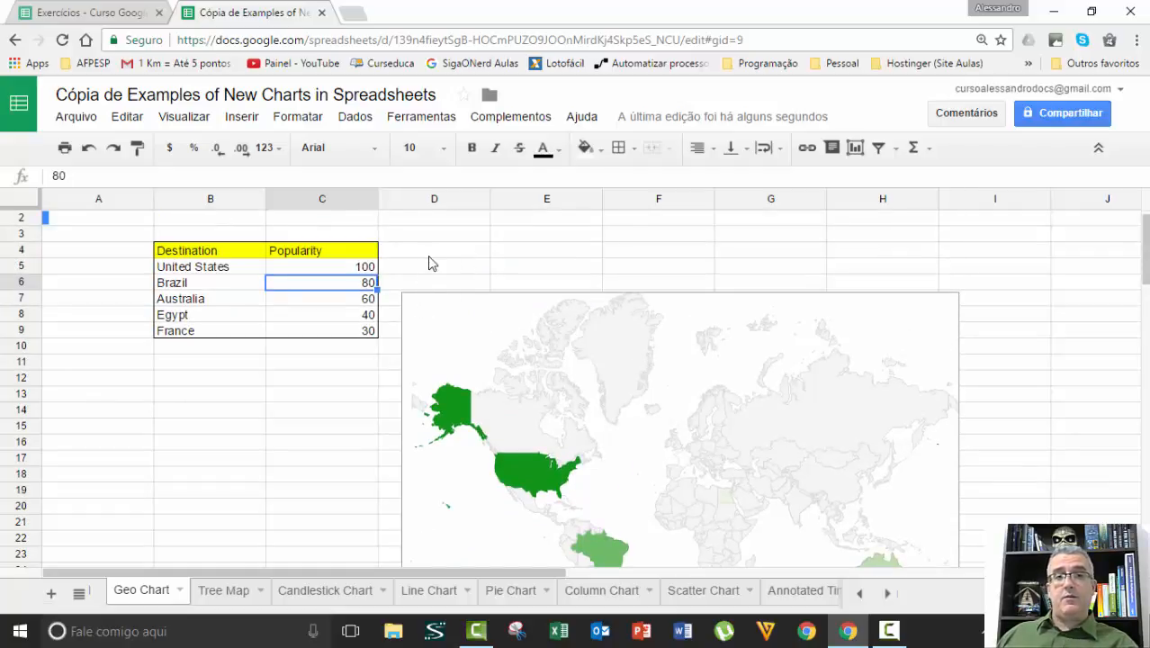
# Step: Move the world map chart up beside the Destination table, set Egypt's popularity to 80 and return to the exercise spreadsheet
pyautogui.click(415, 303)
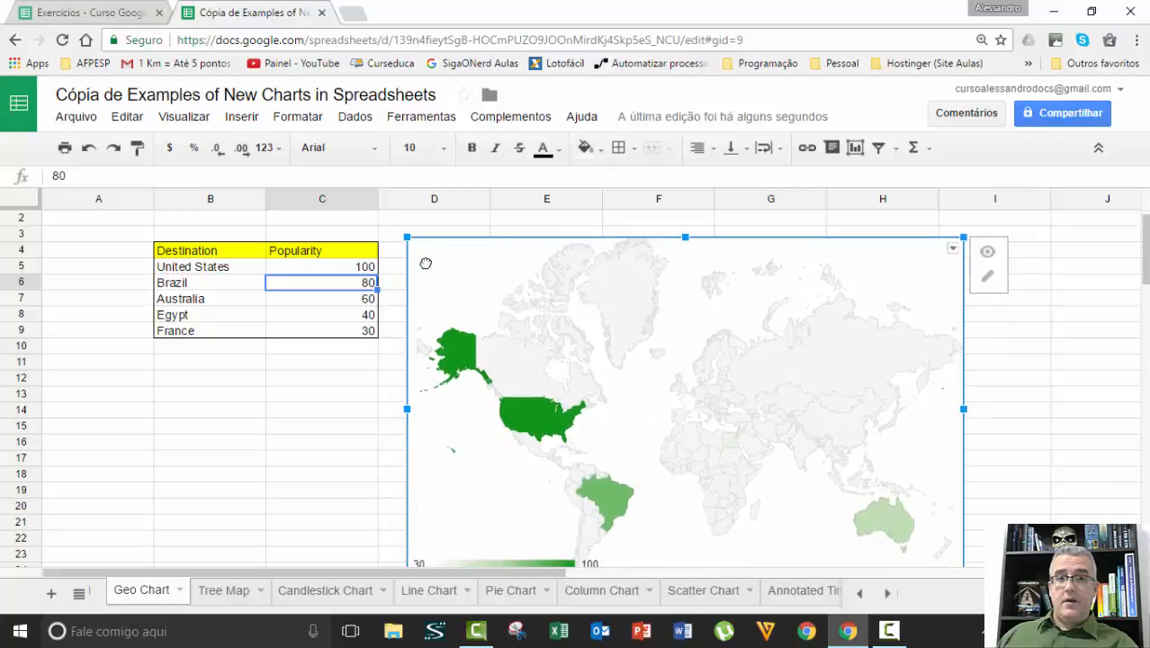
pyautogui.click(358, 315)
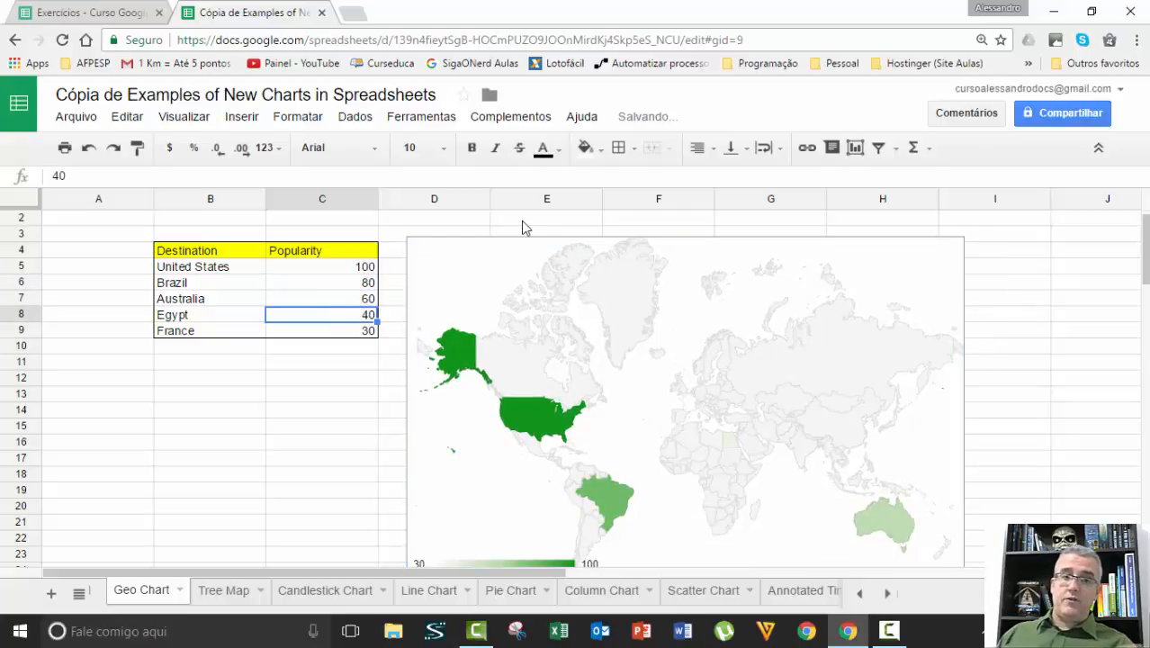
pyautogui.write('80')
pyautogui.press('Return')
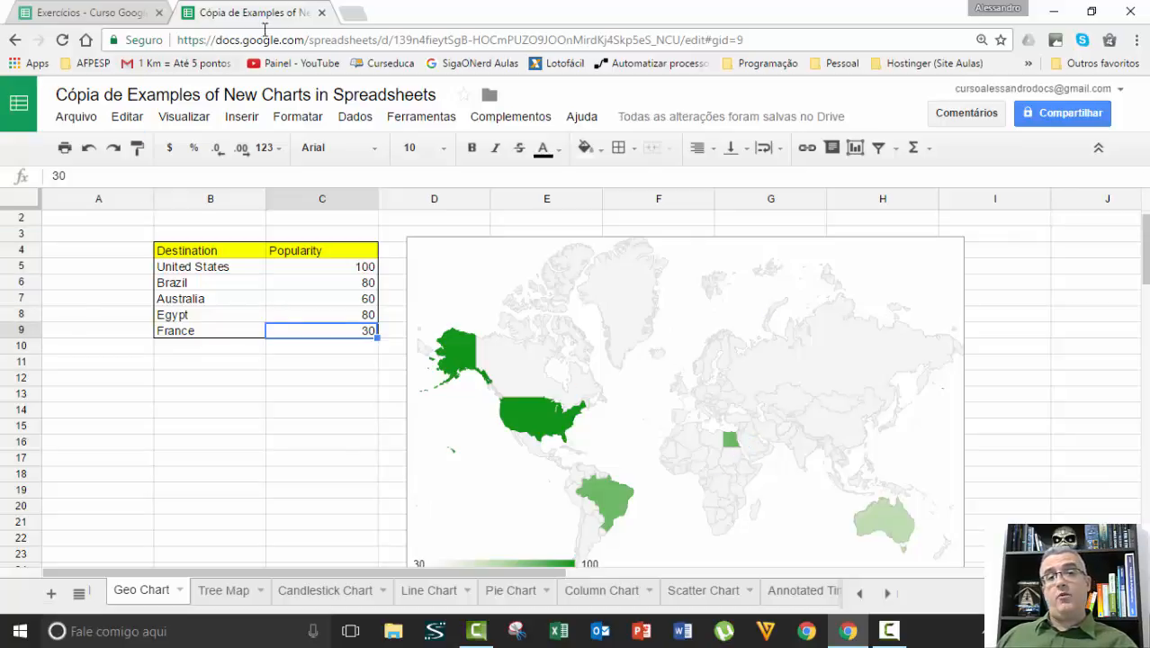
pyautogui.click(322, 13)
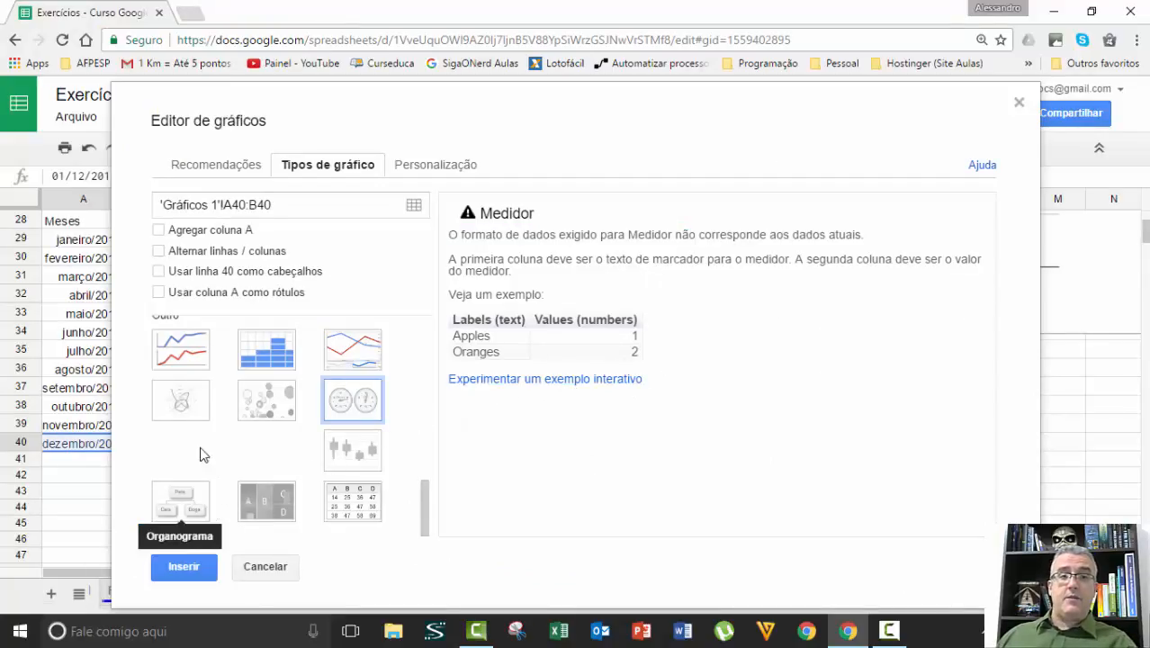
# Step: Insert a table chart (Tabela) of A40:B40, shrink it and place it below the timeline chart
pyautogui.click(367, 512)
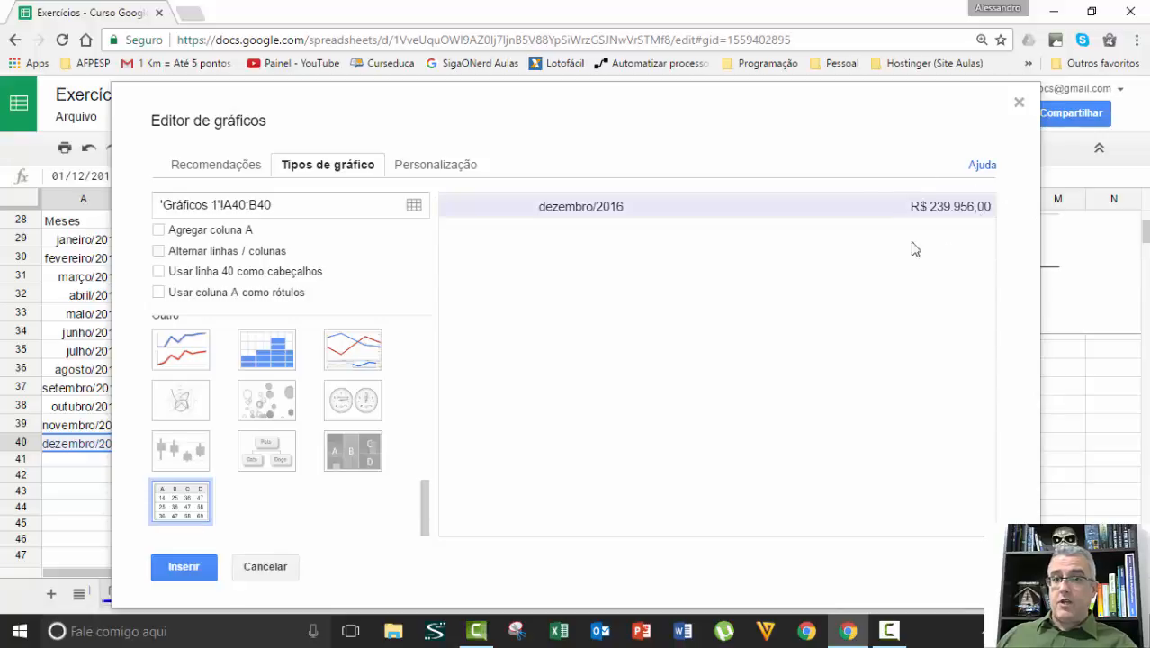
pyautogui.click(194, 564)
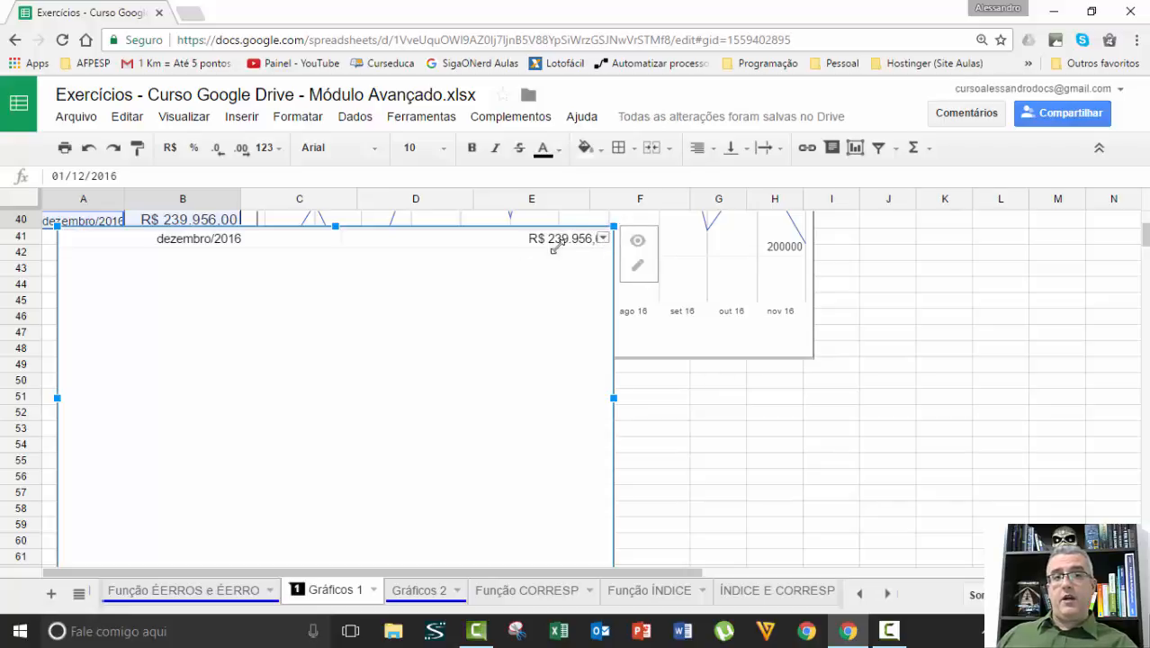
pyautogui.moveTo(612, 236); pyautogui.dragTo(305, 475)
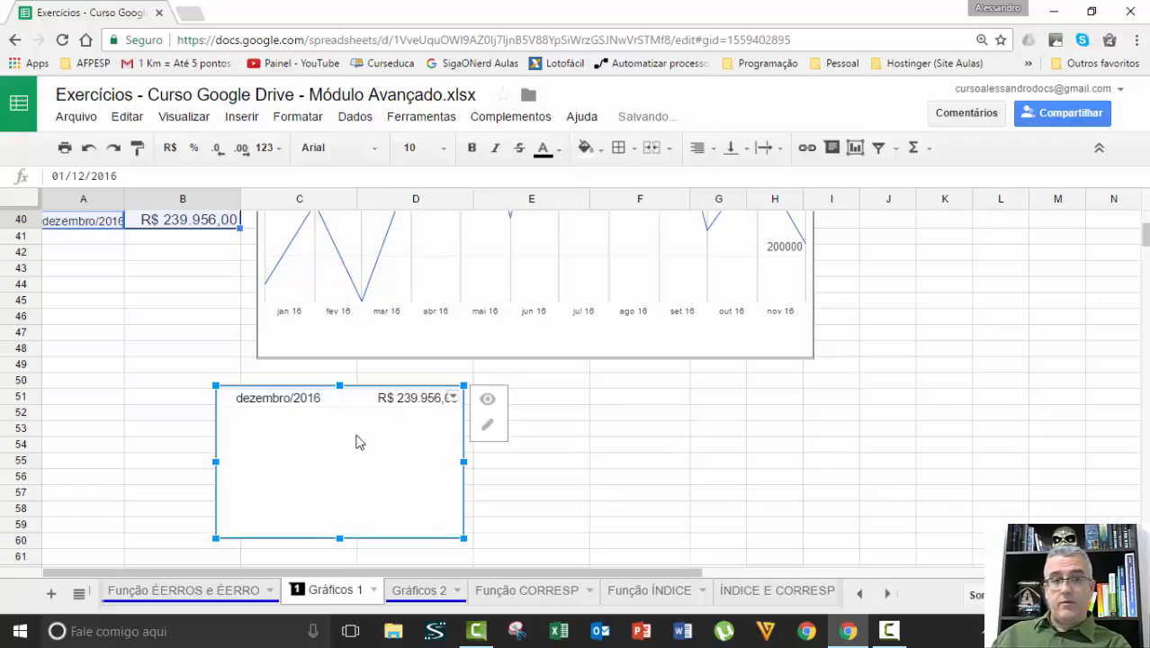
# Step: Delete the dezembro/2016 table chart, keeping the source cells A40:B40
pyautogui.press('Delete')
pyautogui.scroll(2, 248, 437)
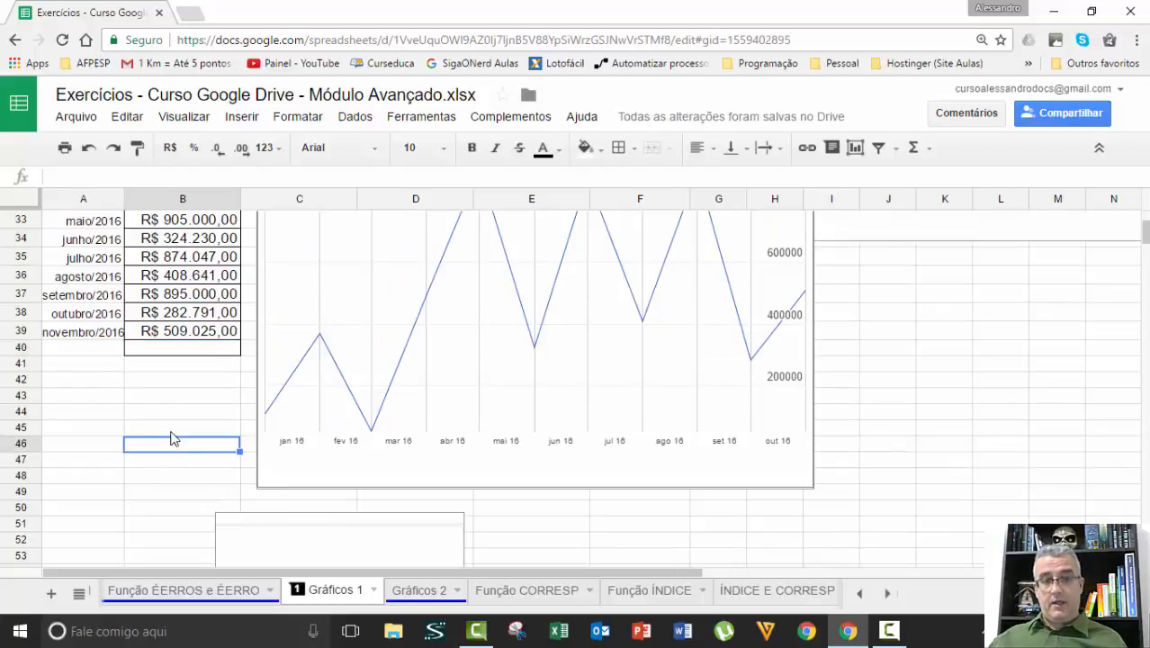
pyautogui.hotkey('ctrl', 'z')
pyautogui.click(227, 525)
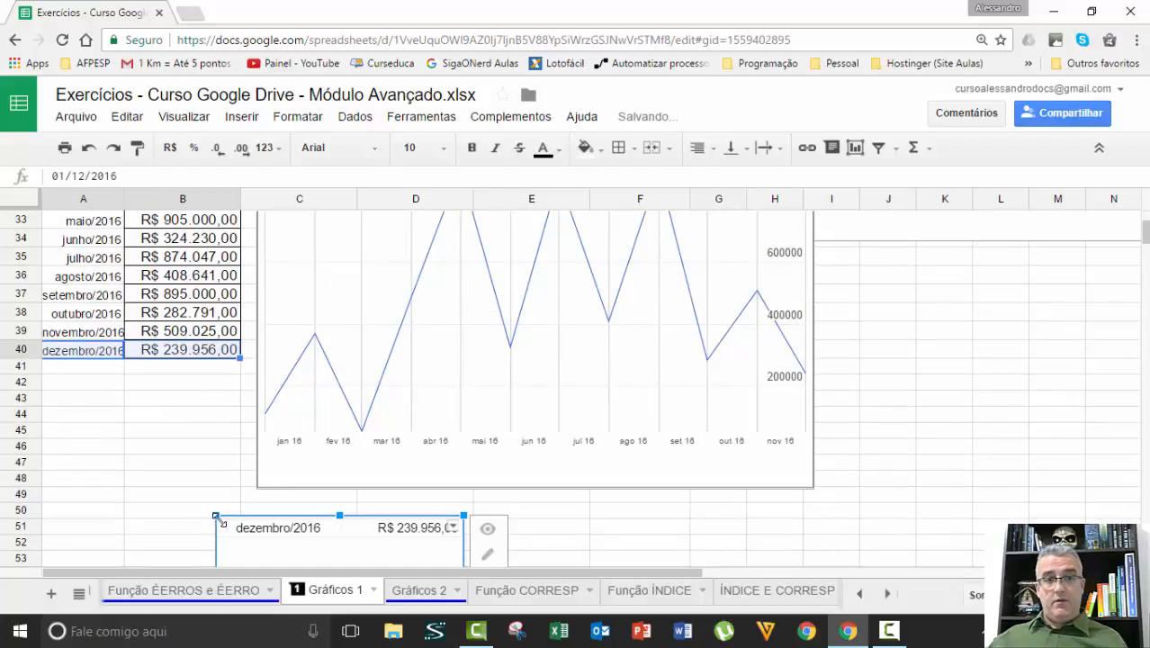
pyautogui.press('Delete')
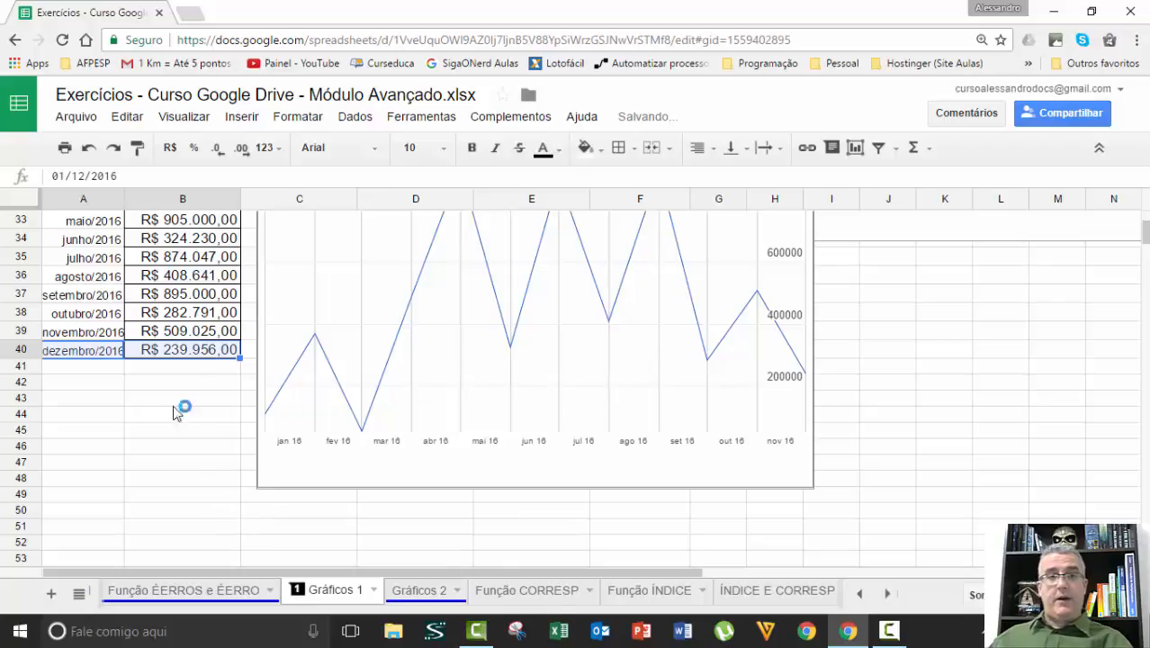
# Step: Insert a table chart (Tabela) of the Meses and Valores Médios range A28:B40
pyautogui.click(122, 332)
pyautogui.scroll(2, 122, 335)
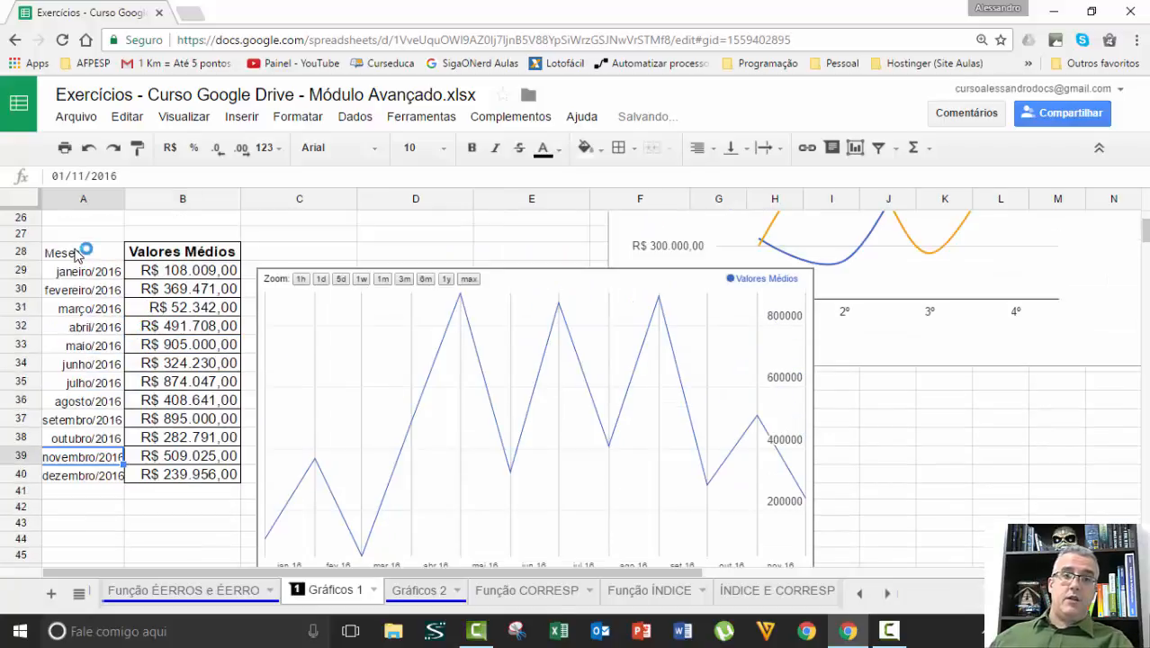
pyautogui.moveTo(76, 253); pyautogui.dragTo(191, 481)
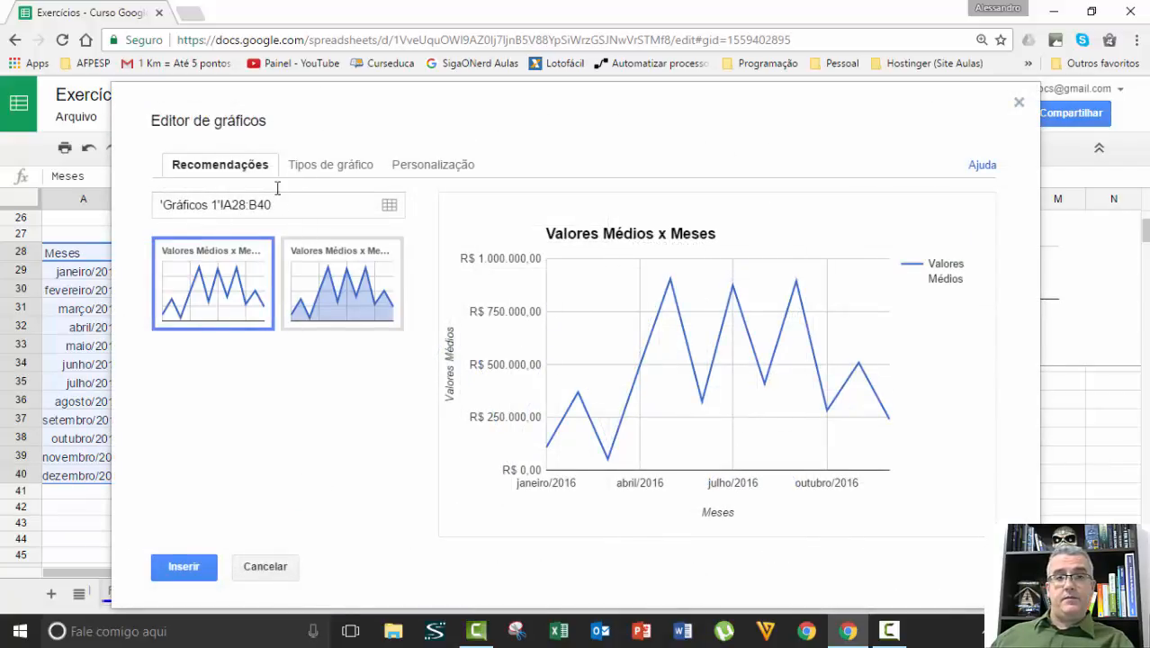
pyautogui.click(315, 172)
pyautogui.scroll(-5, 390, 394)
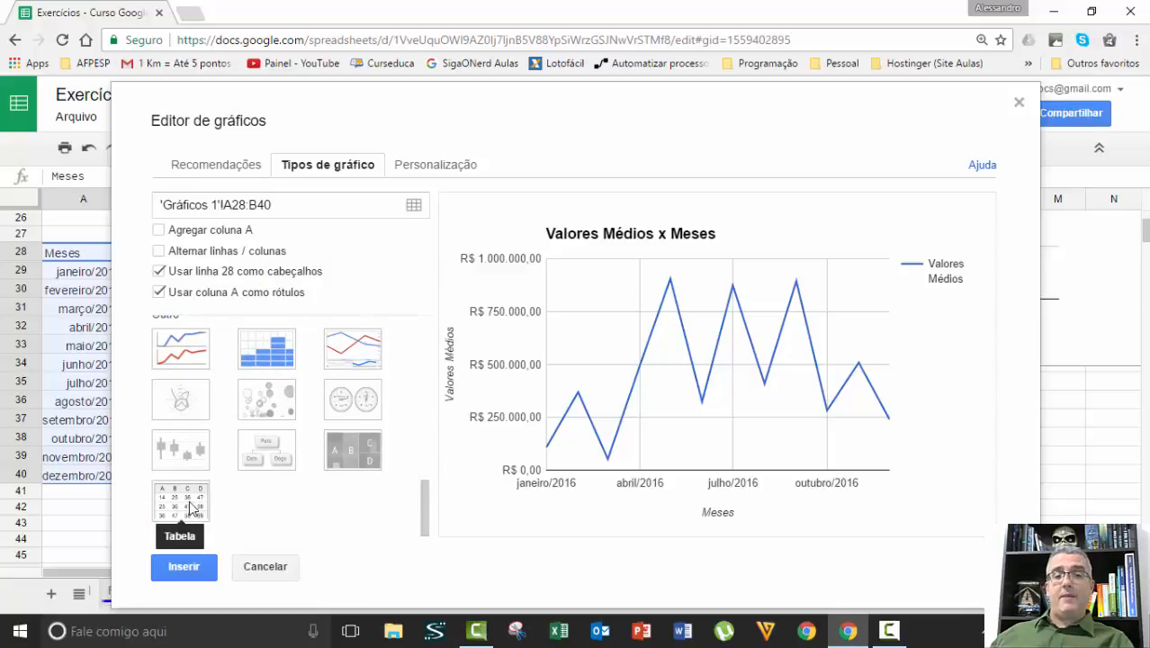
pyautogui.click(190, 508)
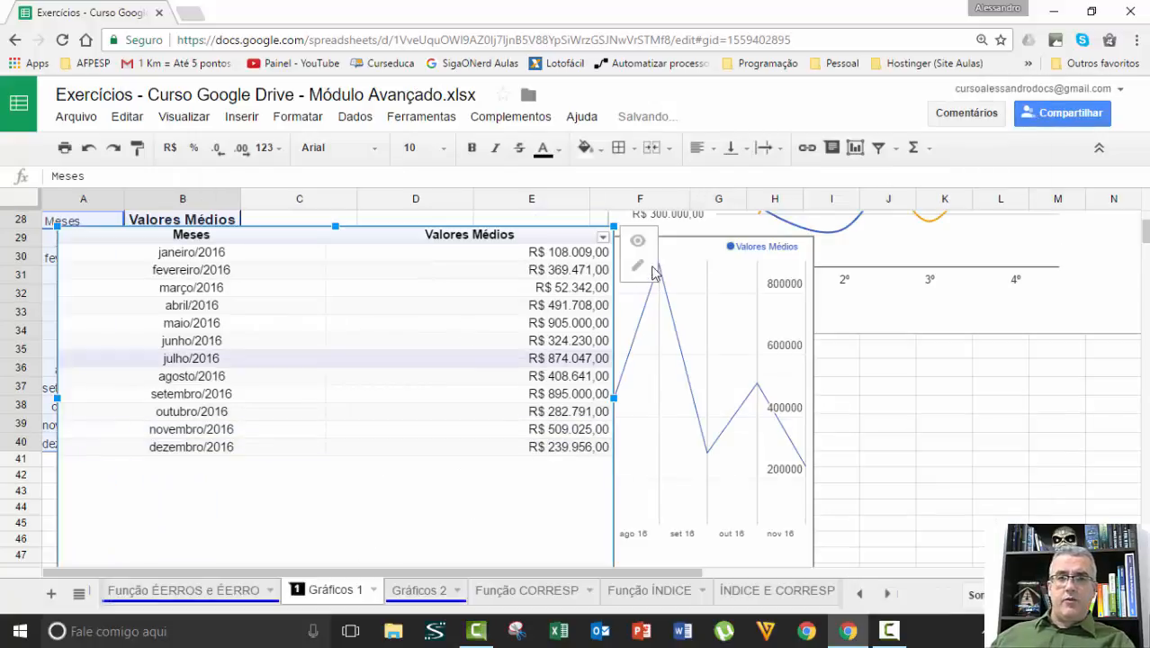
# Step: Shrink the table chart slightly and move it clear of the source data, highlighting its abril/2016 and setembro/2016 rows
pyautogui.moveTo(506, 230); pyautogui.dragTo(390, 253)
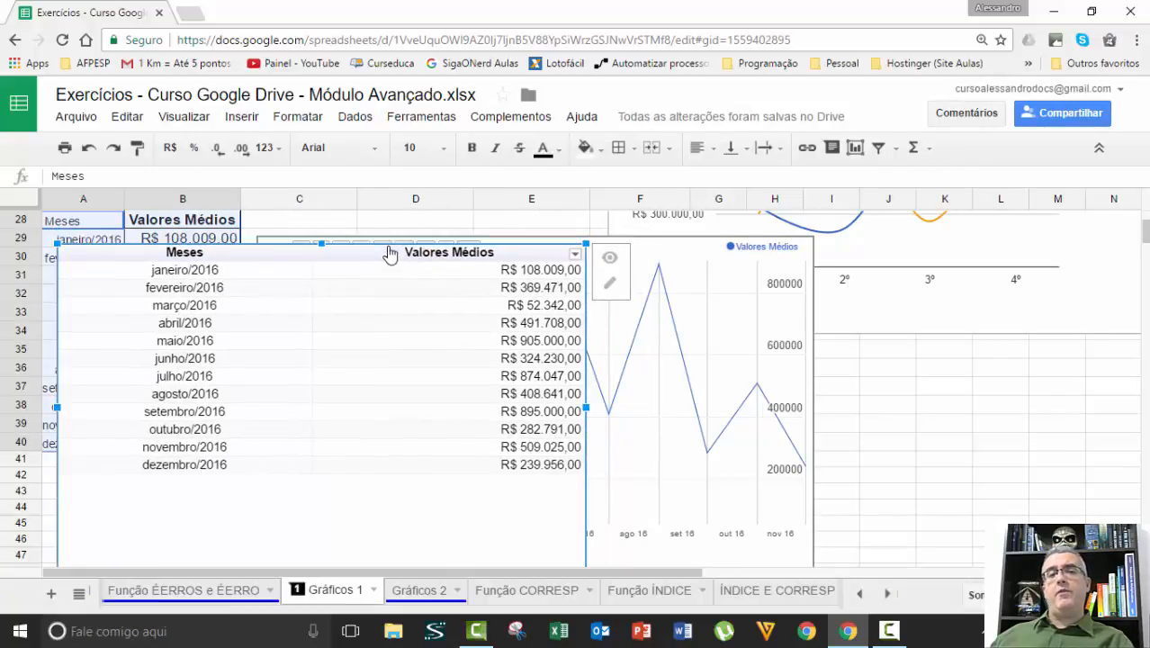
pyautogui.moveTo(243, 268); pyautogui.dragTo(646, 322)
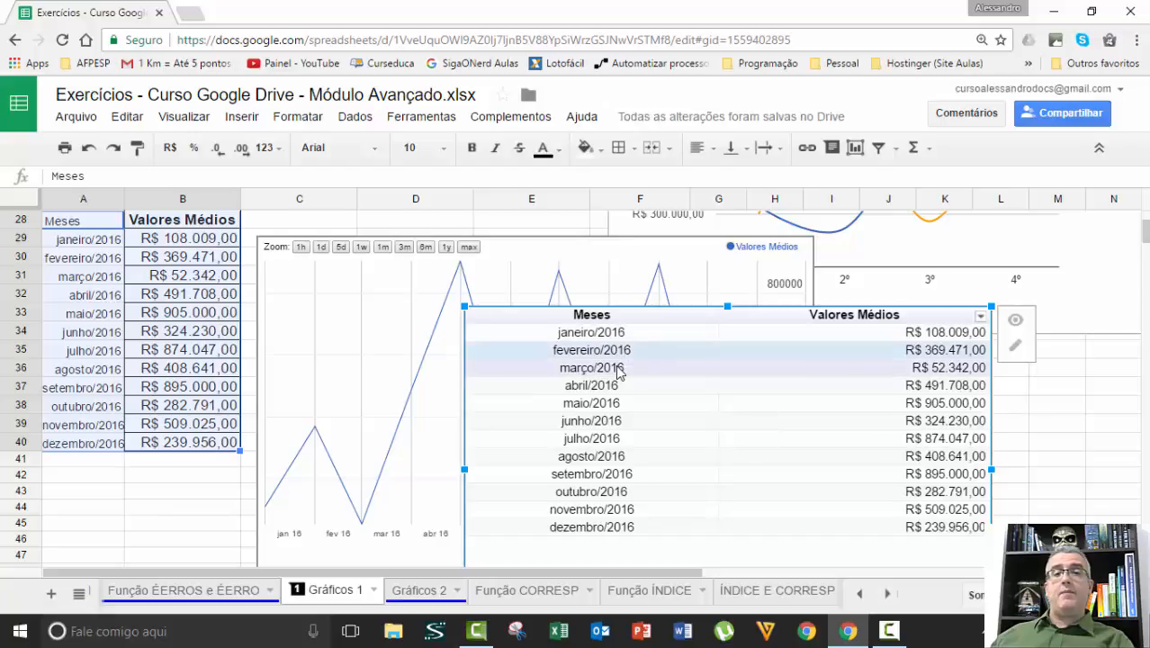
pyautogui.click(636, 388)
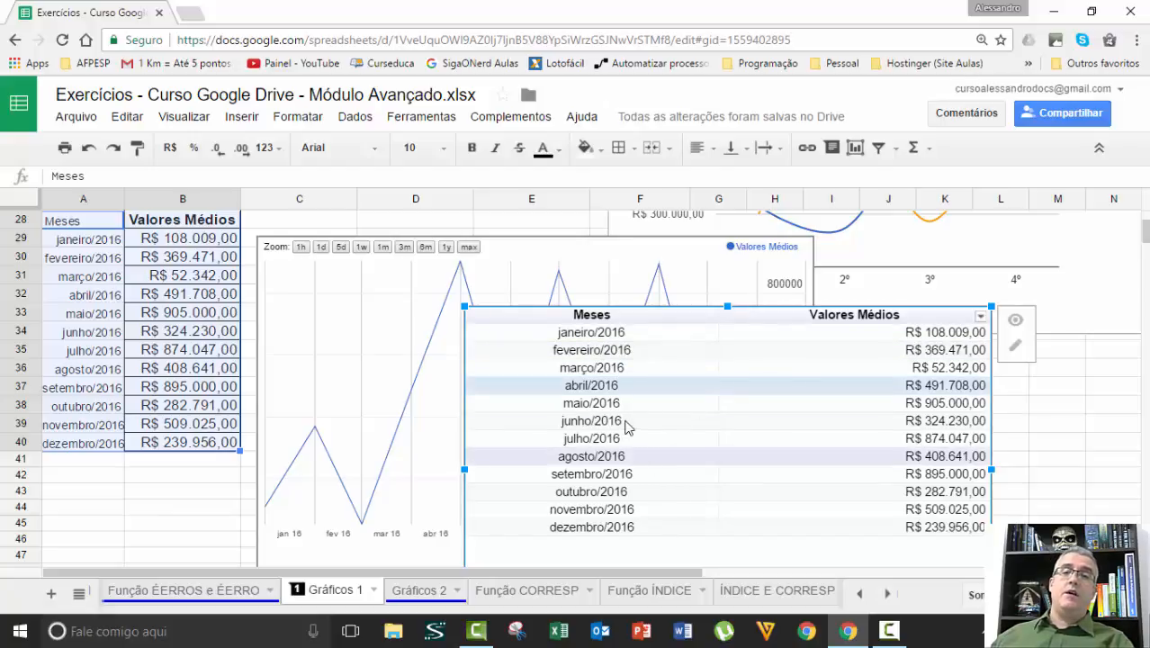
pyautogui.click(622, 477)
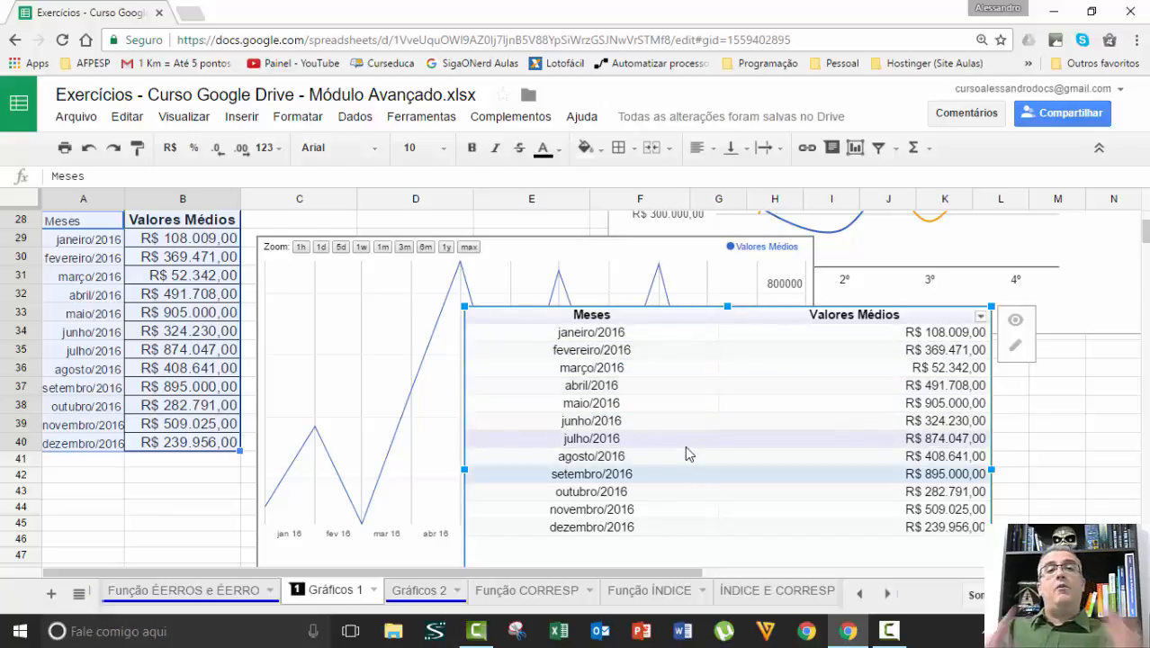
# Step: Move the Meses and Valores Médios table chart slightly up towards the source data, then remove it from the sheet
pyautogui.click(191, 279)
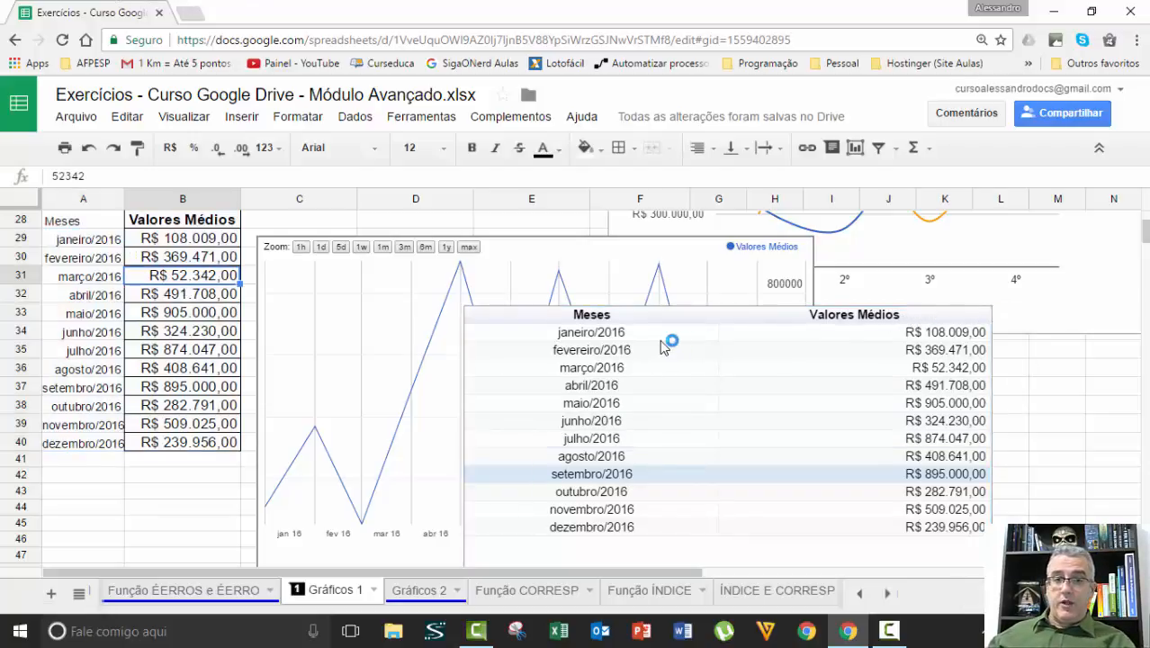
pyautogui.moveTo(683, 319)
pyautogui.mouseDown()
pyautogui.moveTo(640, 298)
pyautogui.moveTo(669, 305)
pyautogui.mouseUp()
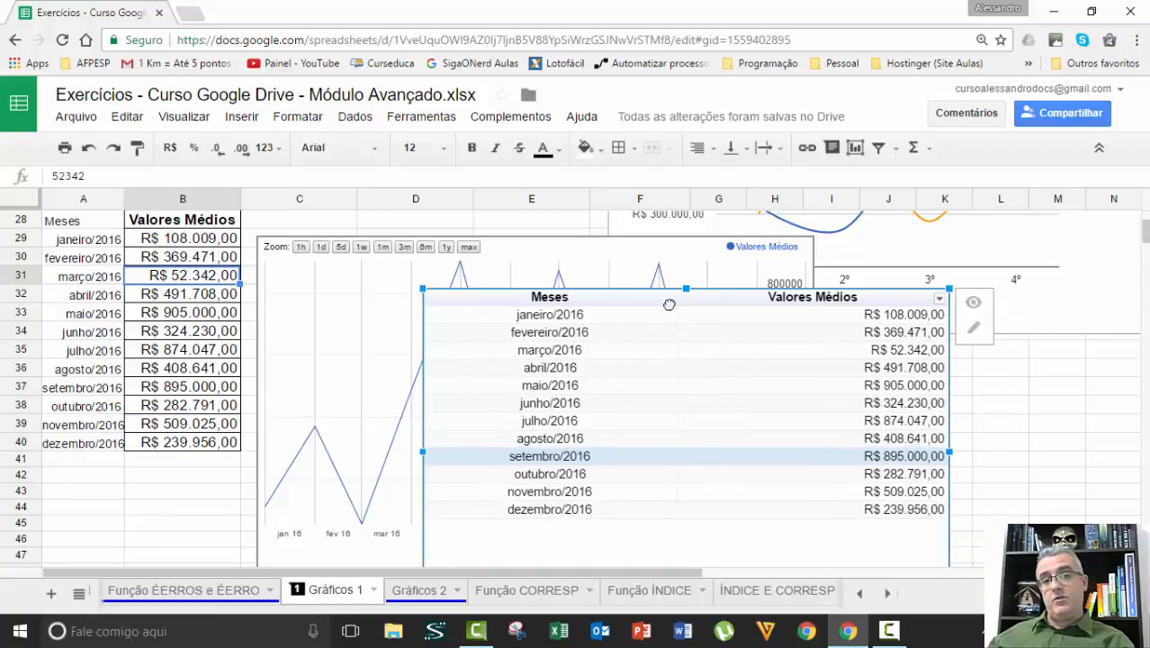
pyautogui.click(939, 300)
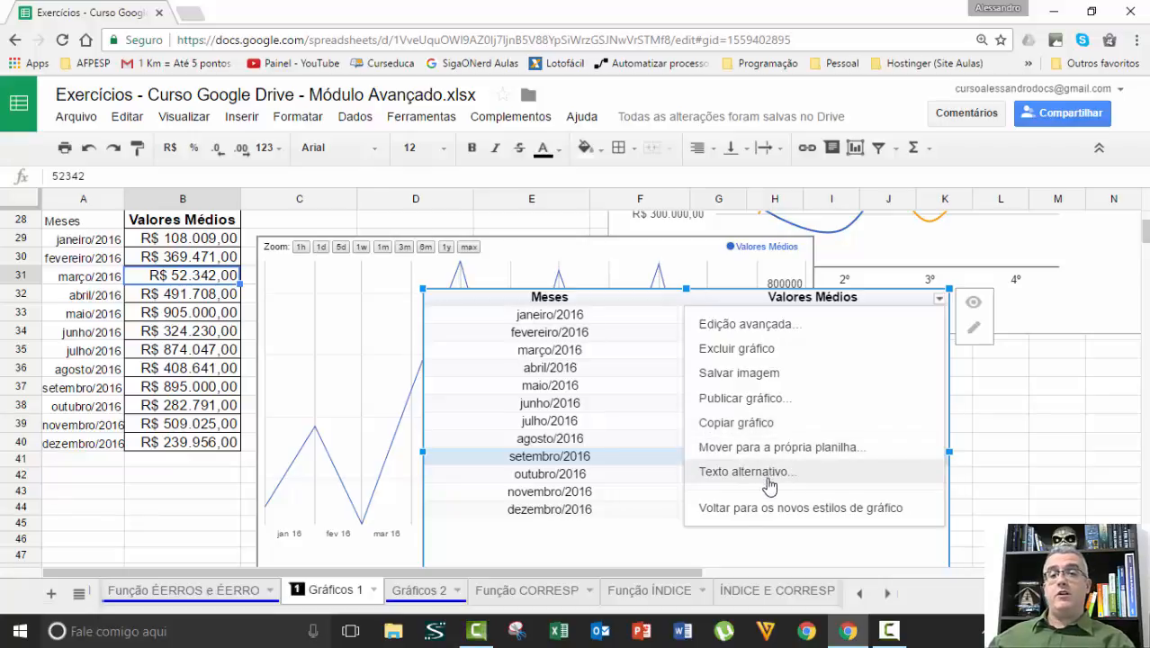
pyautogui.click(801, 508)
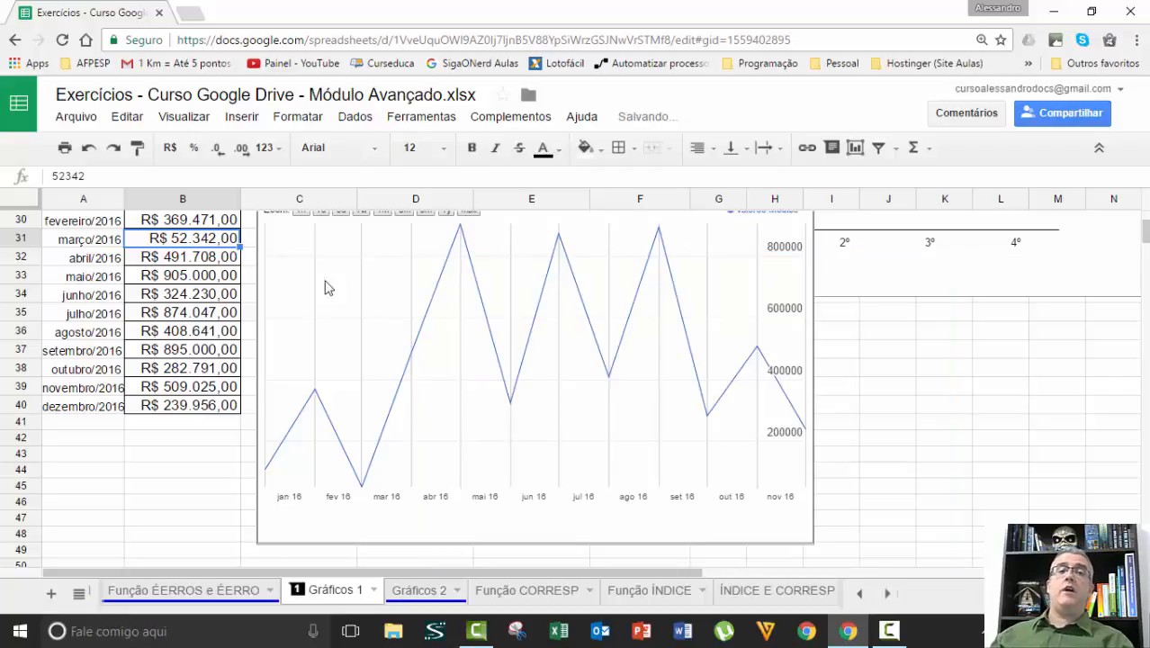
# Step: Remove the comment on cell D19 beside the sellers' table and cancel the blank new comment there
pyautogui.scroll(2, 352, 311)
pyautogui.scroll(1, 354, 313)
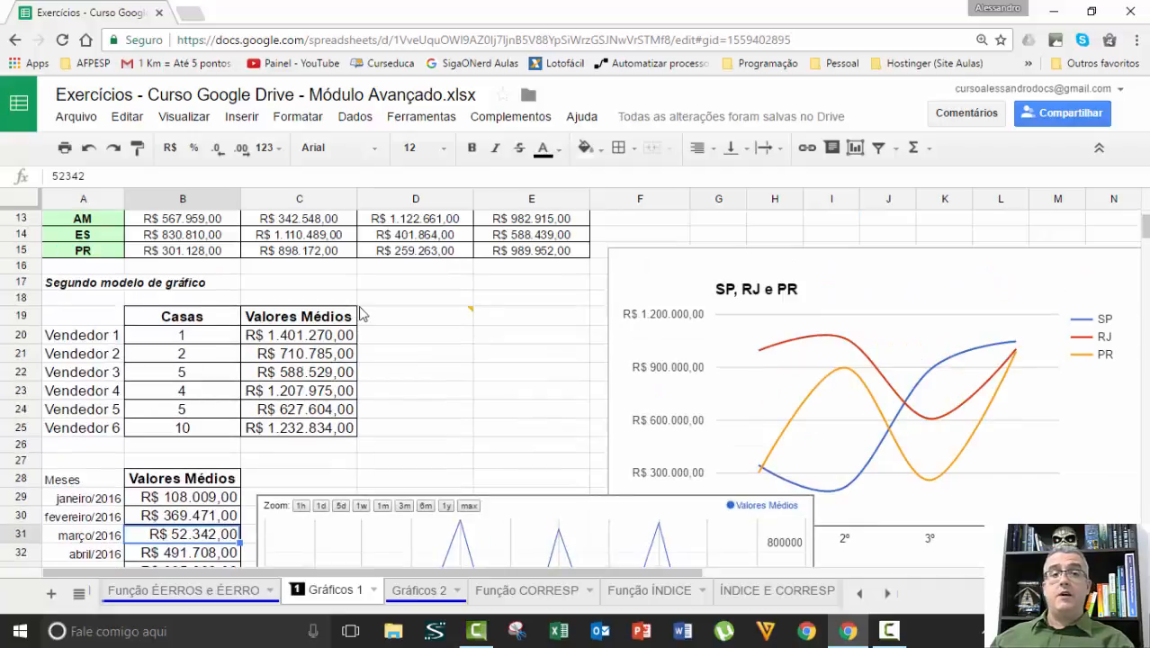
pyautogui.click(366, 315)
pyautogui.scroll(-4, 366, 315)
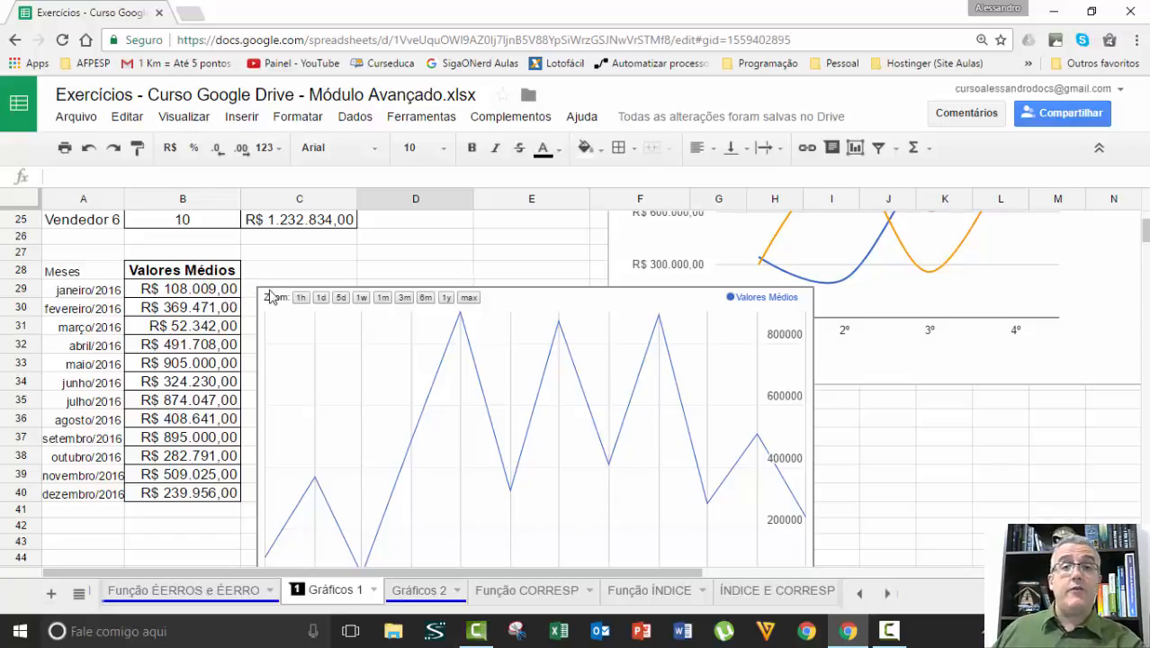
pyautogui.click(891, 632)
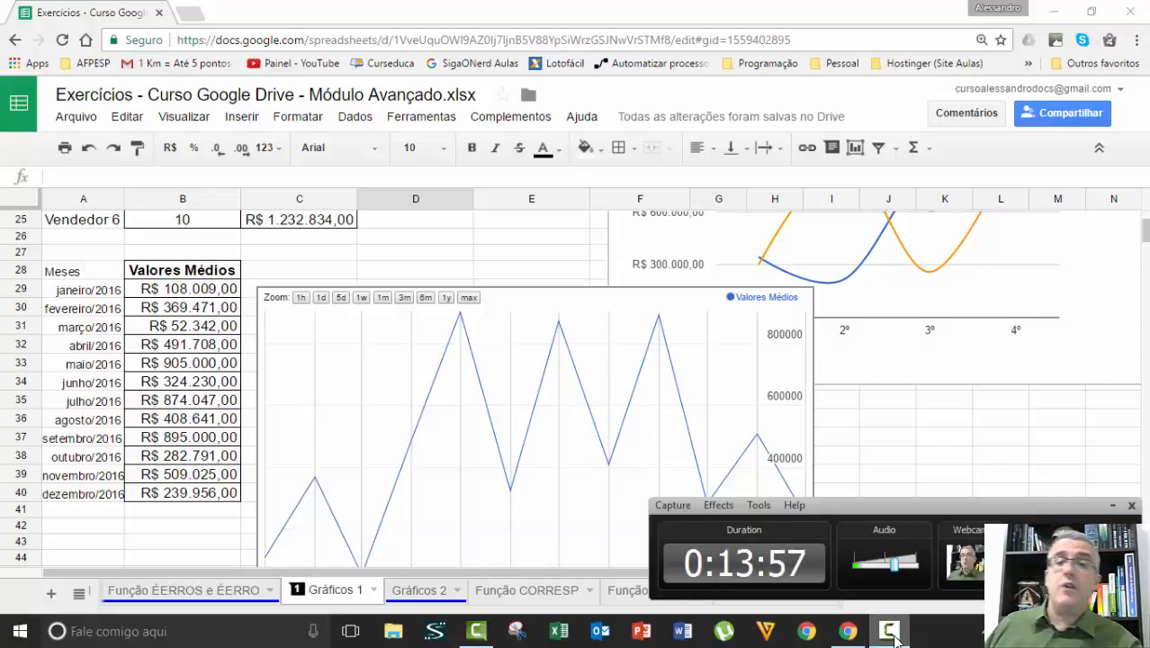
pyautogui.click(1115, 507)
pyautogui.click(113, 422)
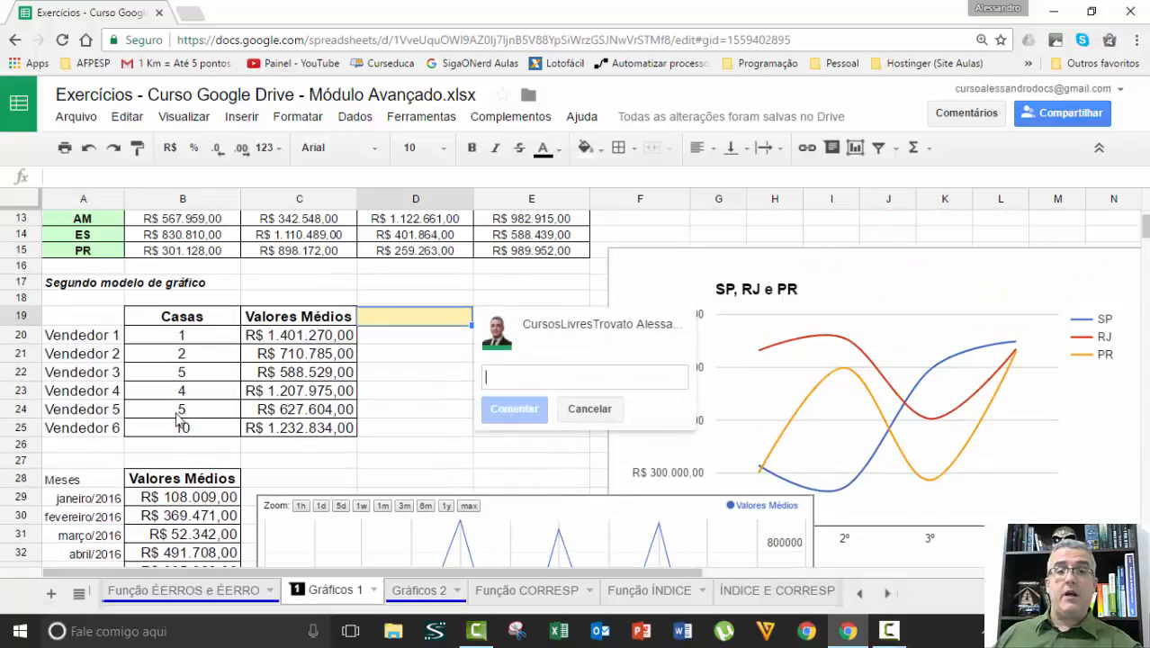
pyautogui.click(590, 408)
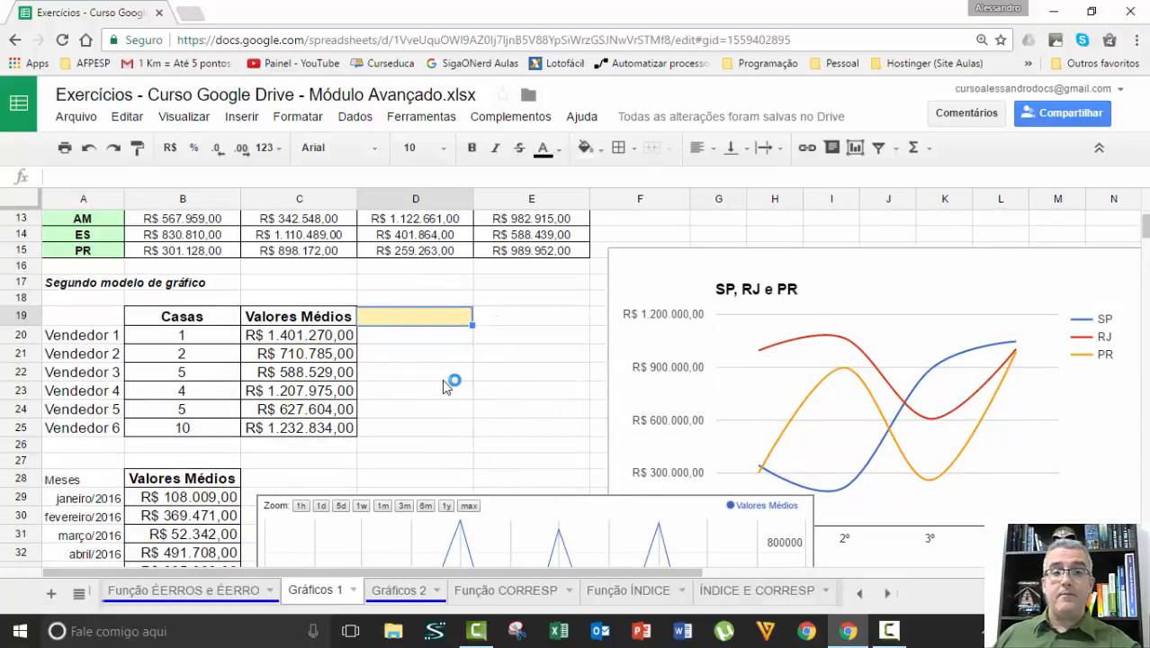
# Step: Add a new sheet named Gráficos 3 and place it right after Gráficos 2
pyautogui.scroll(4, 372, 387)
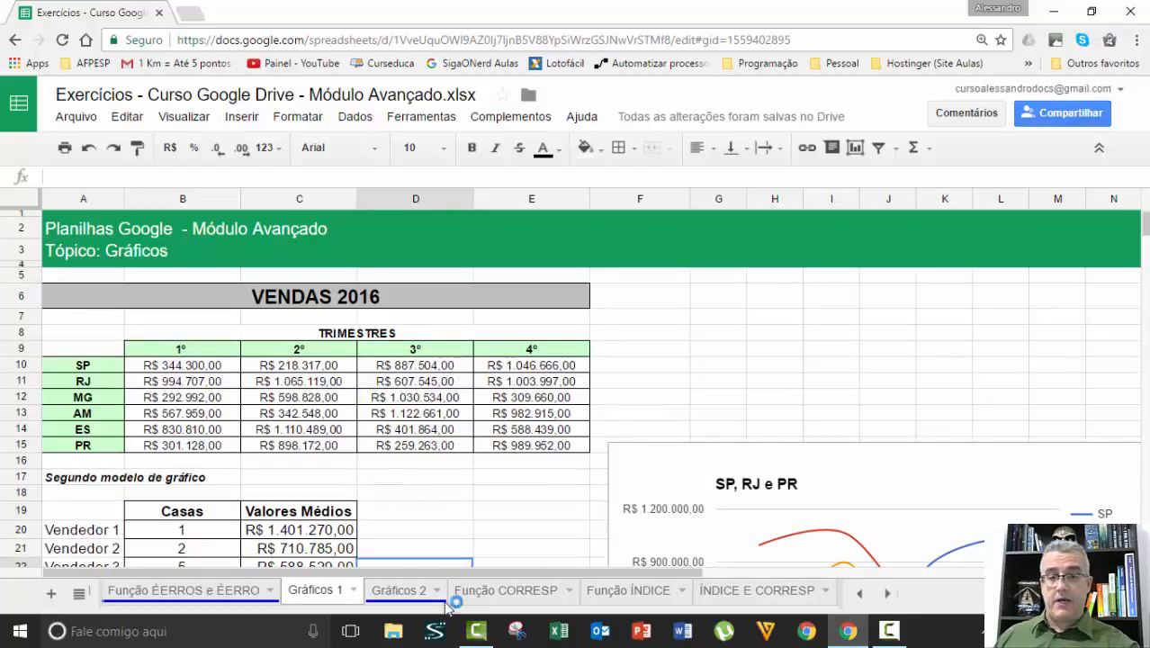
pyautogui.click(51, 594)
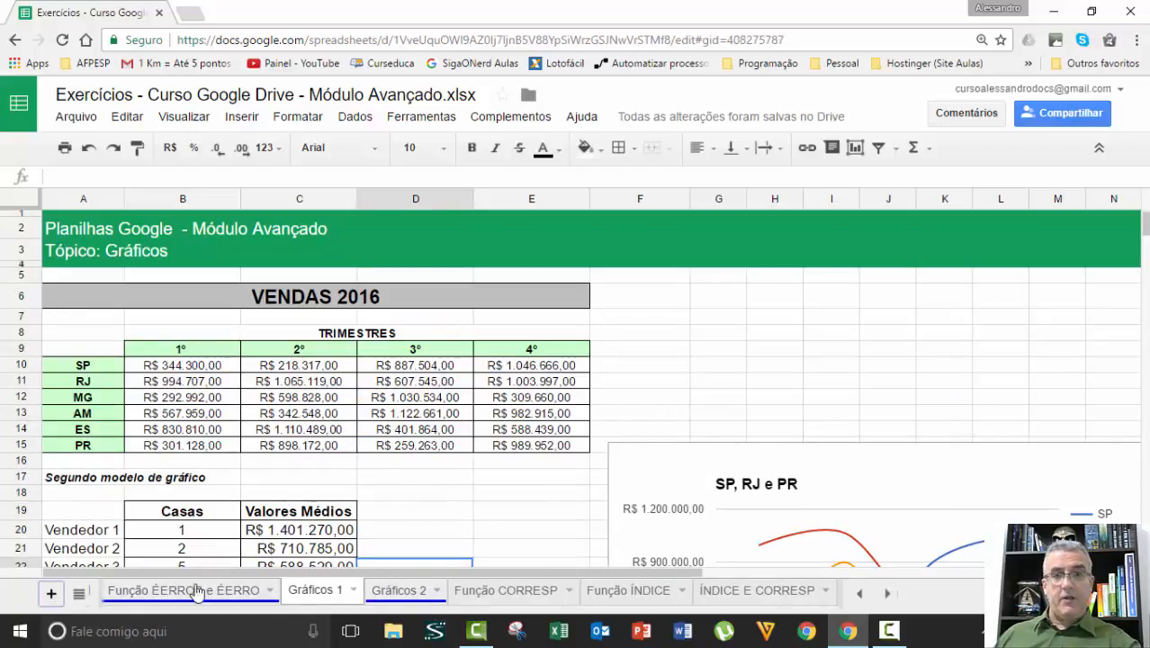
pyautogui.click(306, 594)
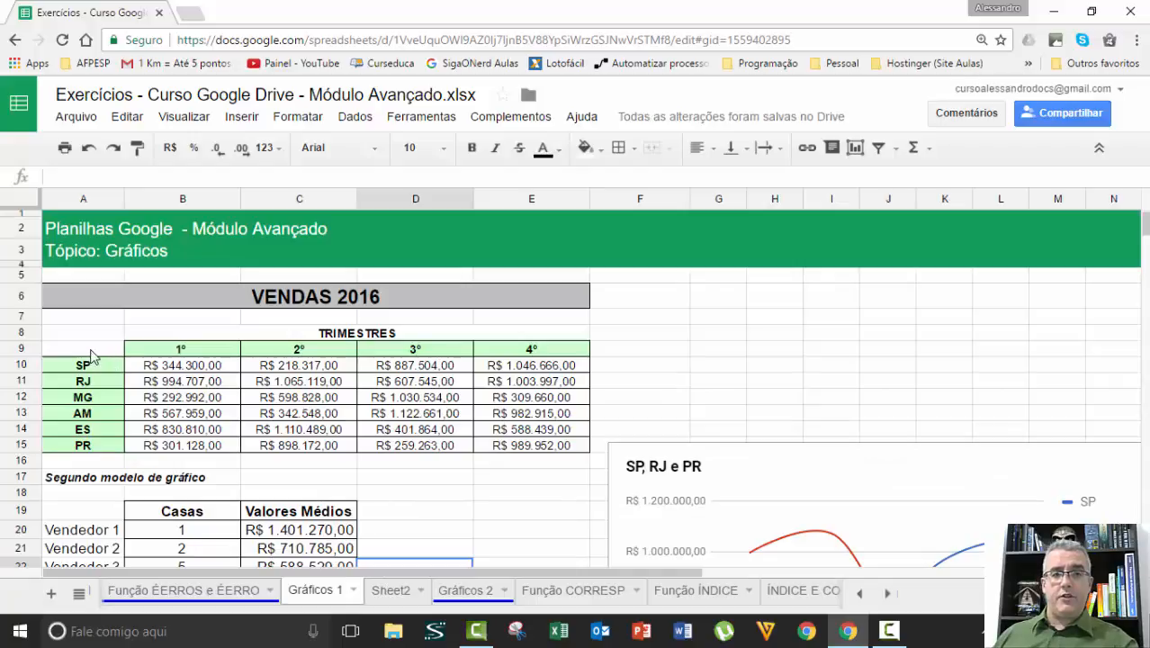
pyautogui.moveTo(83, 349); pyautogui.dragTo(530, 448)
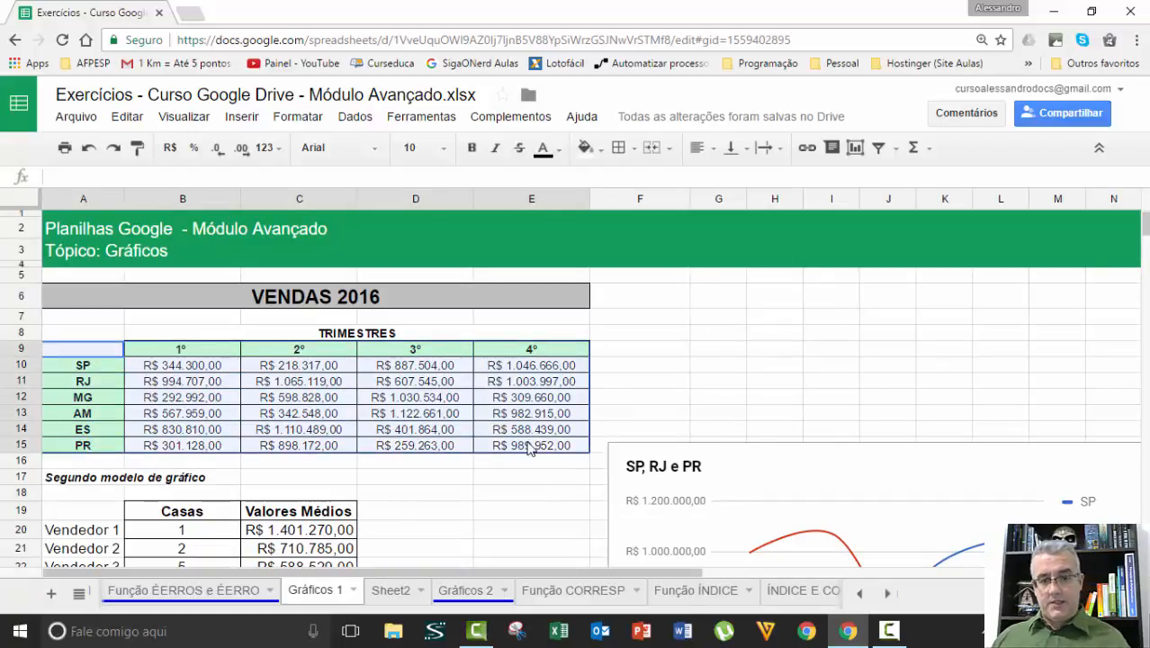
pyautogui.click(395, 593)
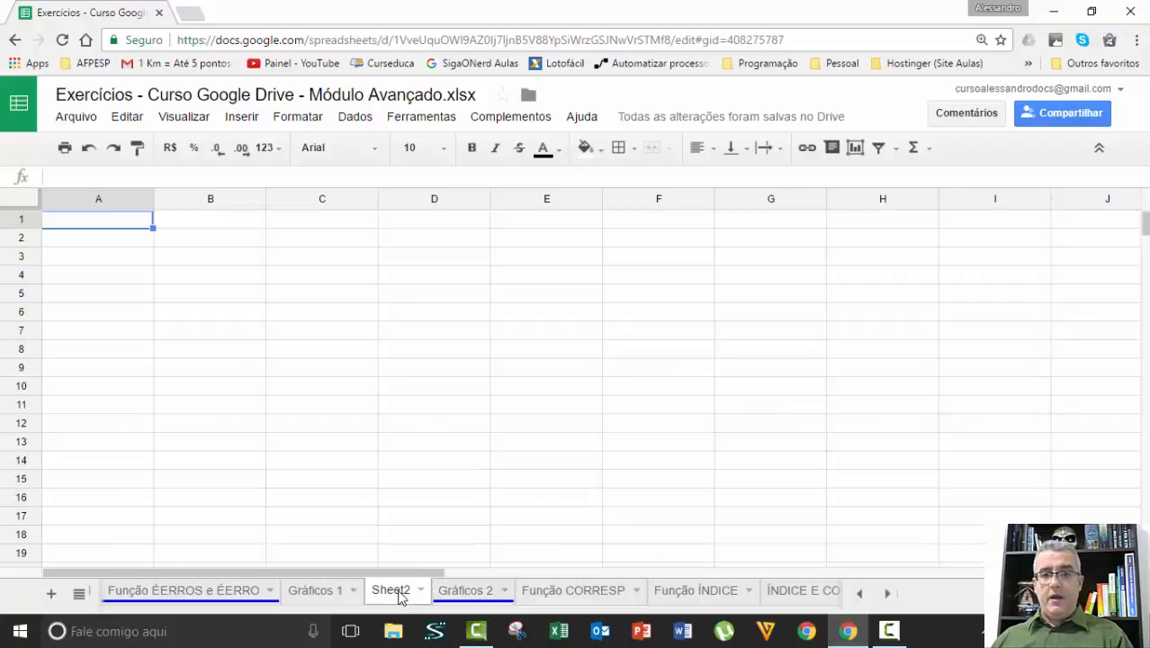
pyautogui.write('Gráf')
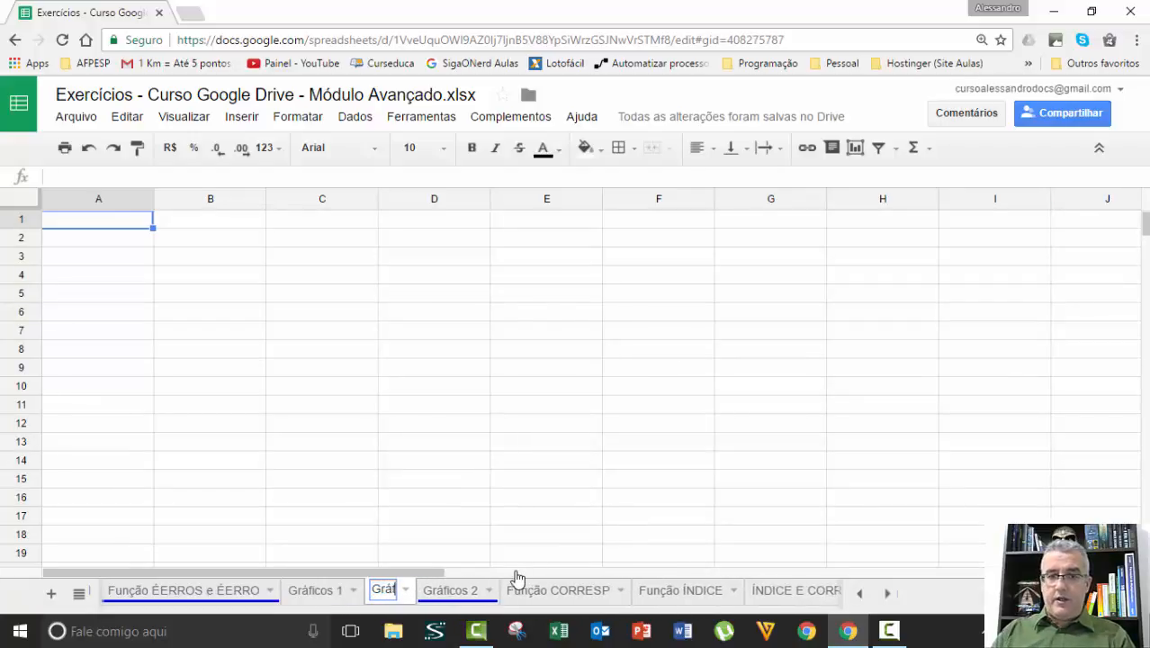
pyautogui.write('icos 3')
pyautogui.press('Return')
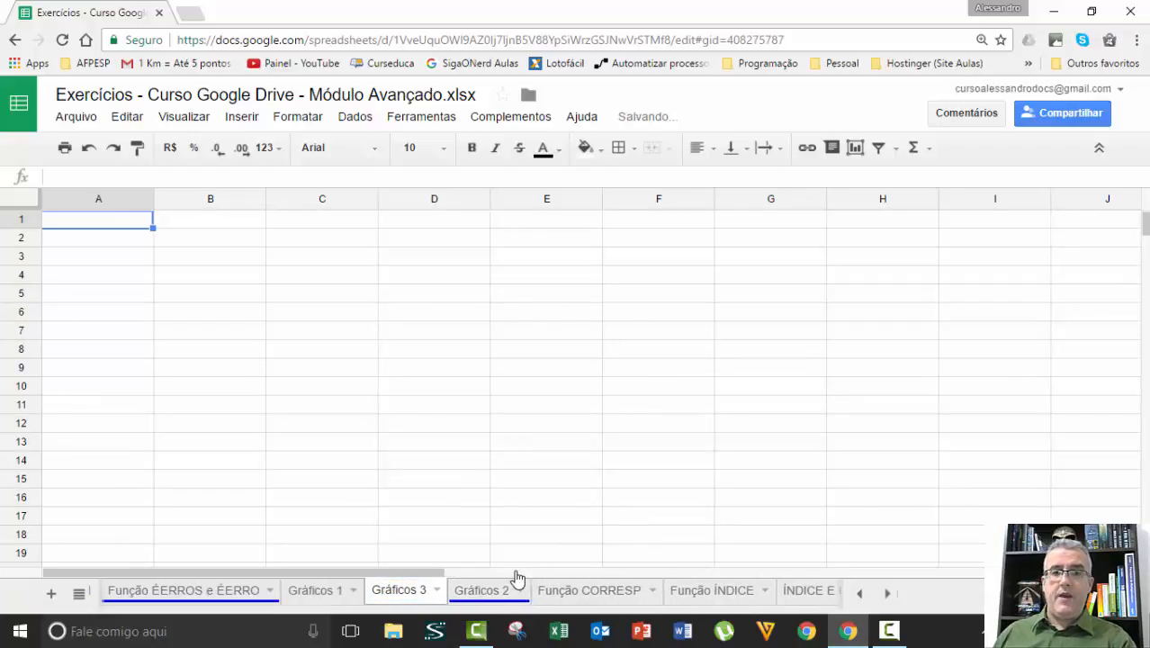
pyautogui.moveTo(398, 596); pyautogui.dragTo(501, 596)
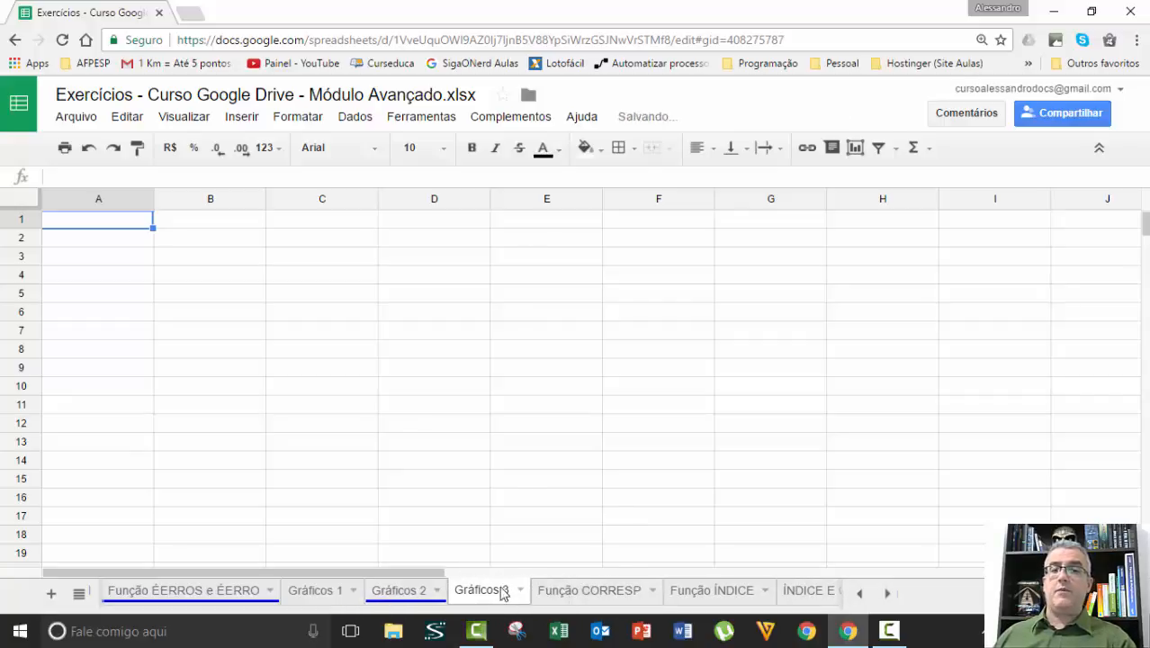
# Step: Set the tab colour of the Gráficos 1 sheet to blue
pyautogui.click(356, 598)
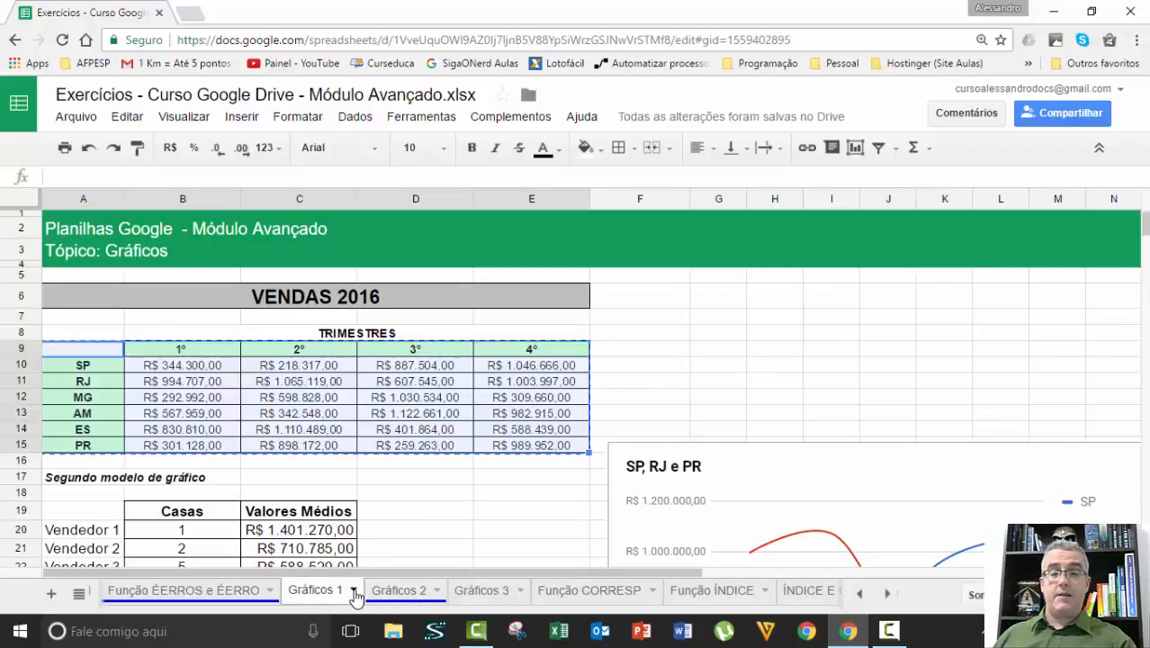
pyautogui.click(355, 590)
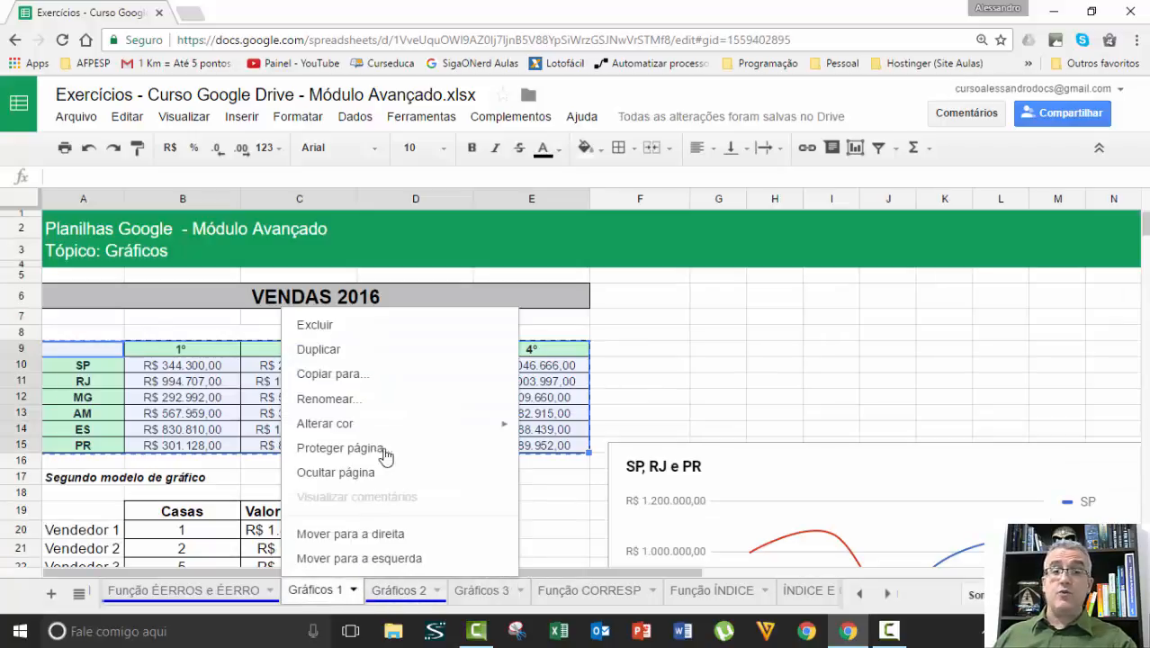
pyautogui.moveTo(409, 434)
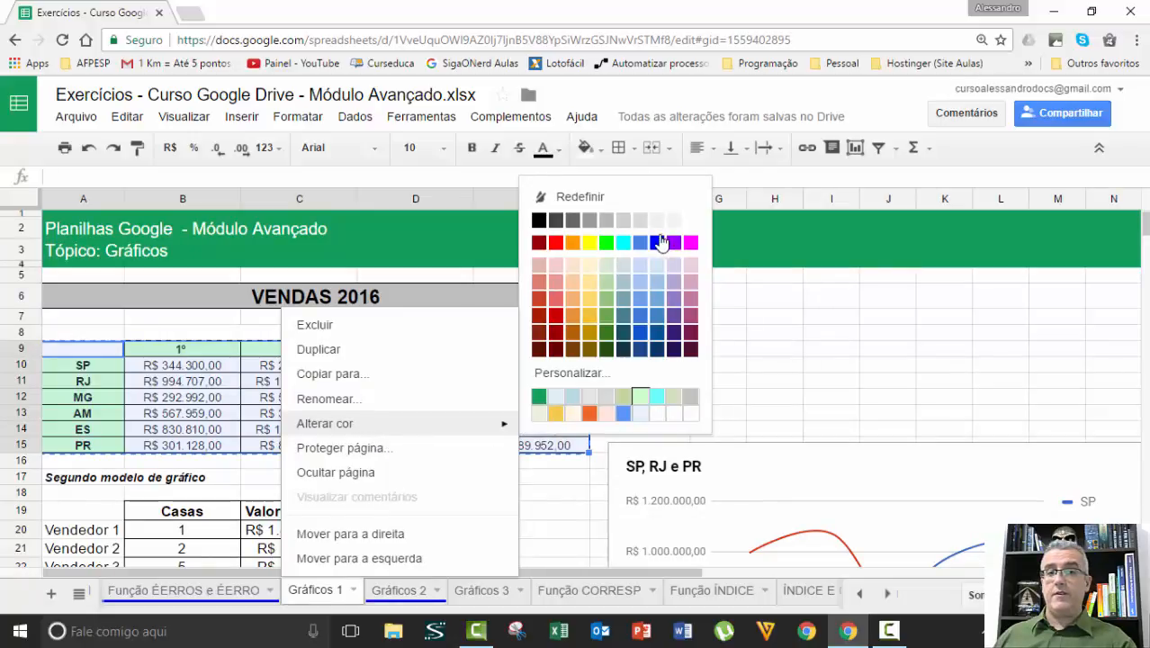
pyautogui.click(690, 344)
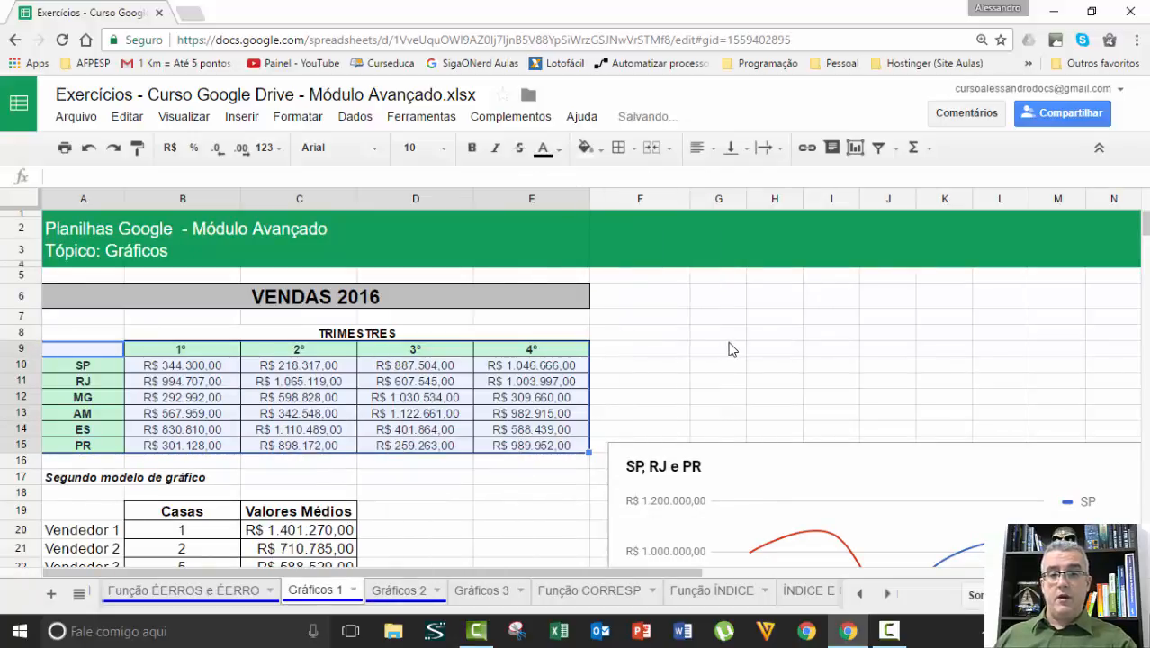
# Step: Copy the quarterly sales table A9:E15 from Gráficos 1 into Gráficos 3, starting at cell A2
pyautogui.click(478, 590)
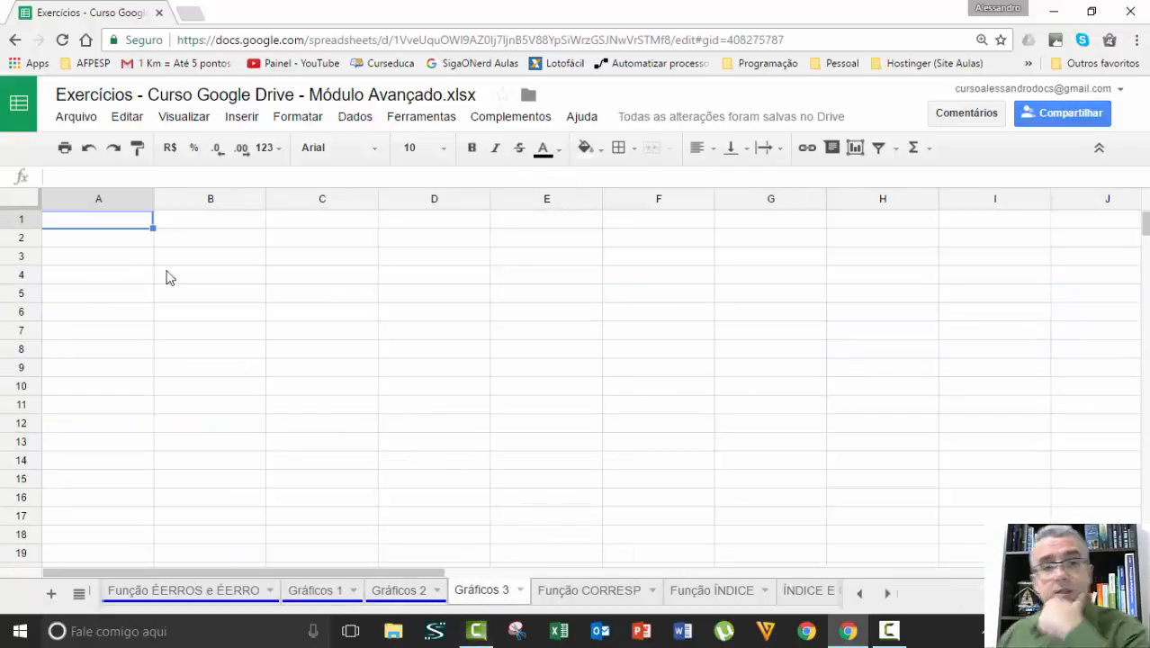
pyautogui.click(80, 241)
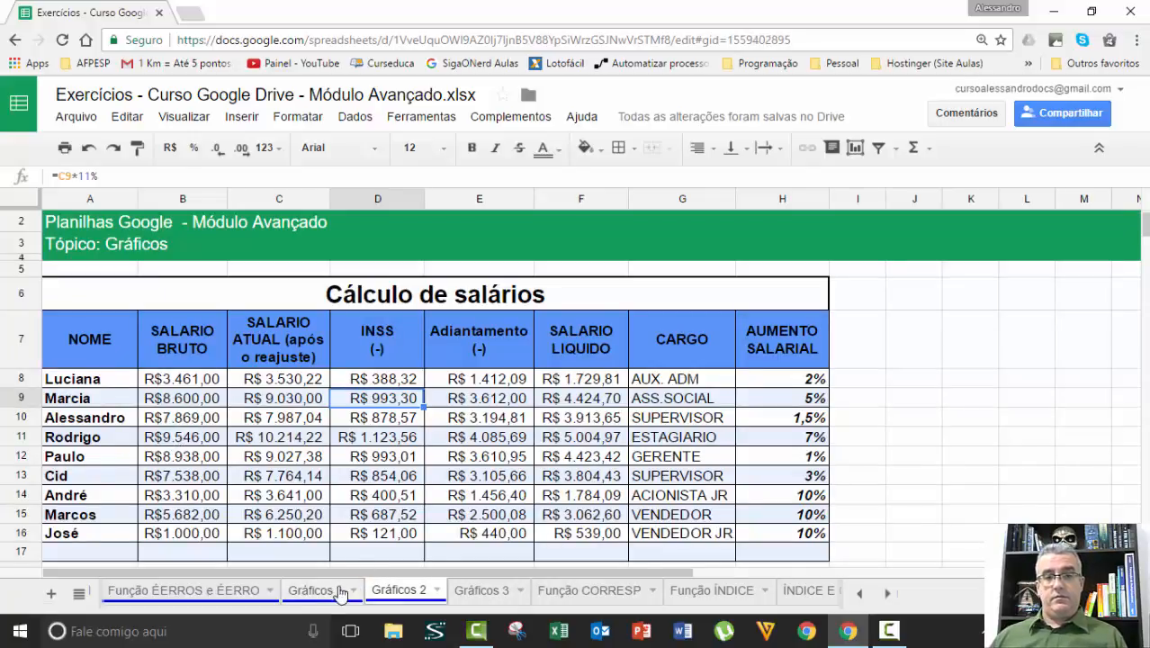
pyautogui.hotkey('ctrl', 'shift', 'pageup')
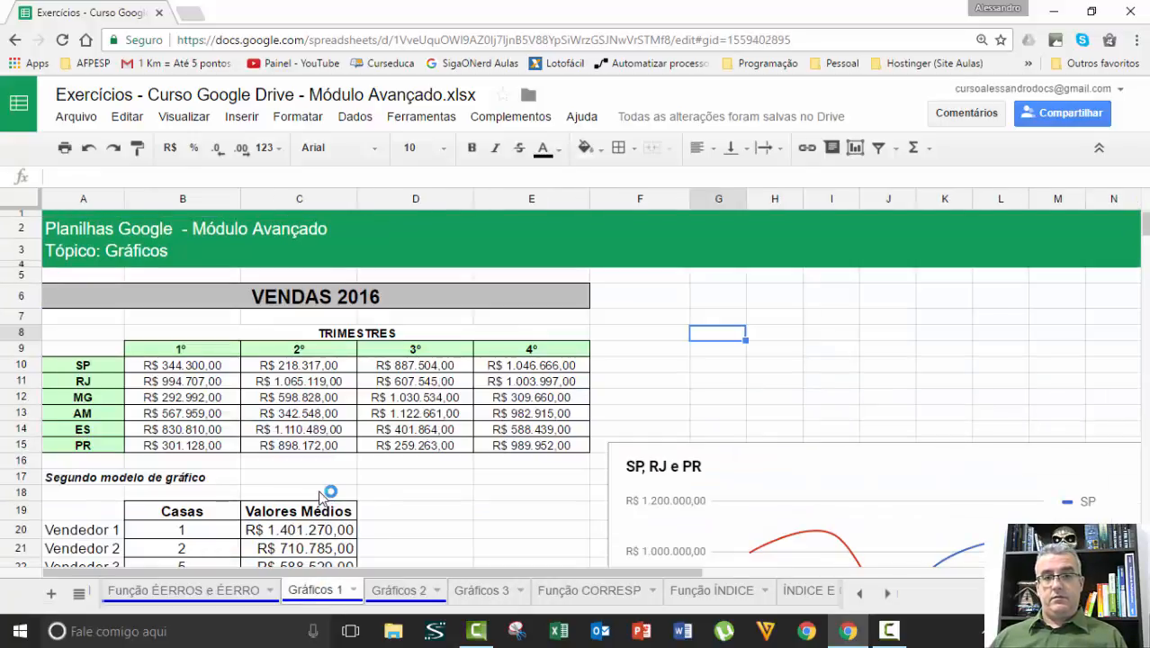
pyautogui.moveTo(82, 349); pyautogui.dragTo(535, 456)
pyautogui.hotkey('ctrl', 'c')
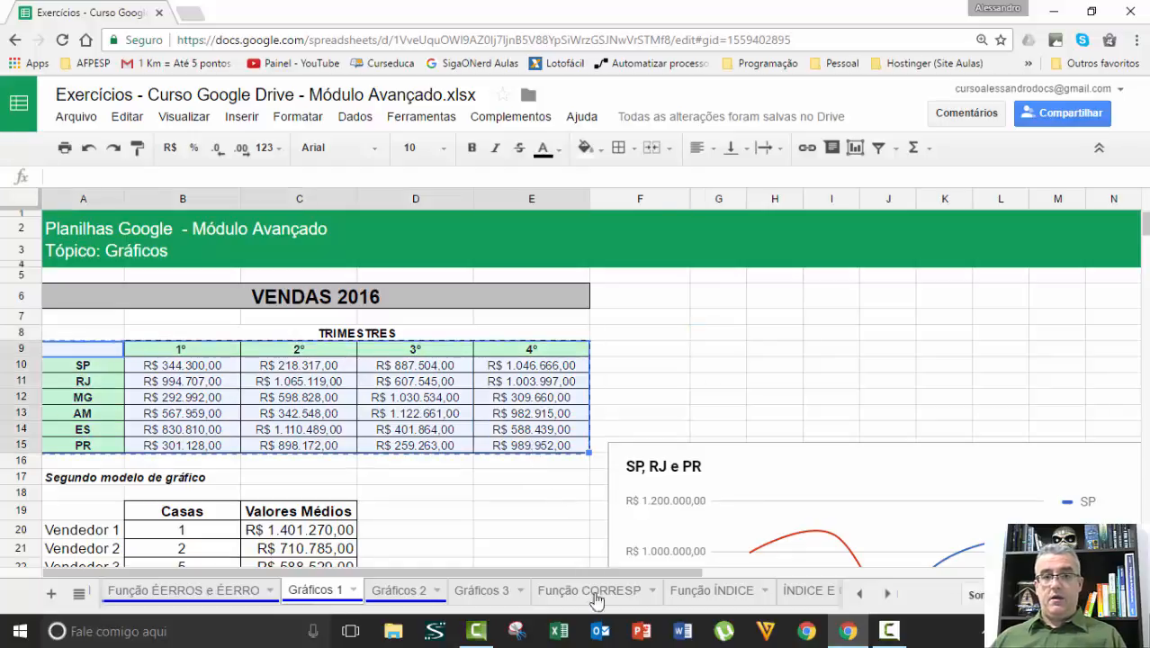
pyautogui.click(481, 592)
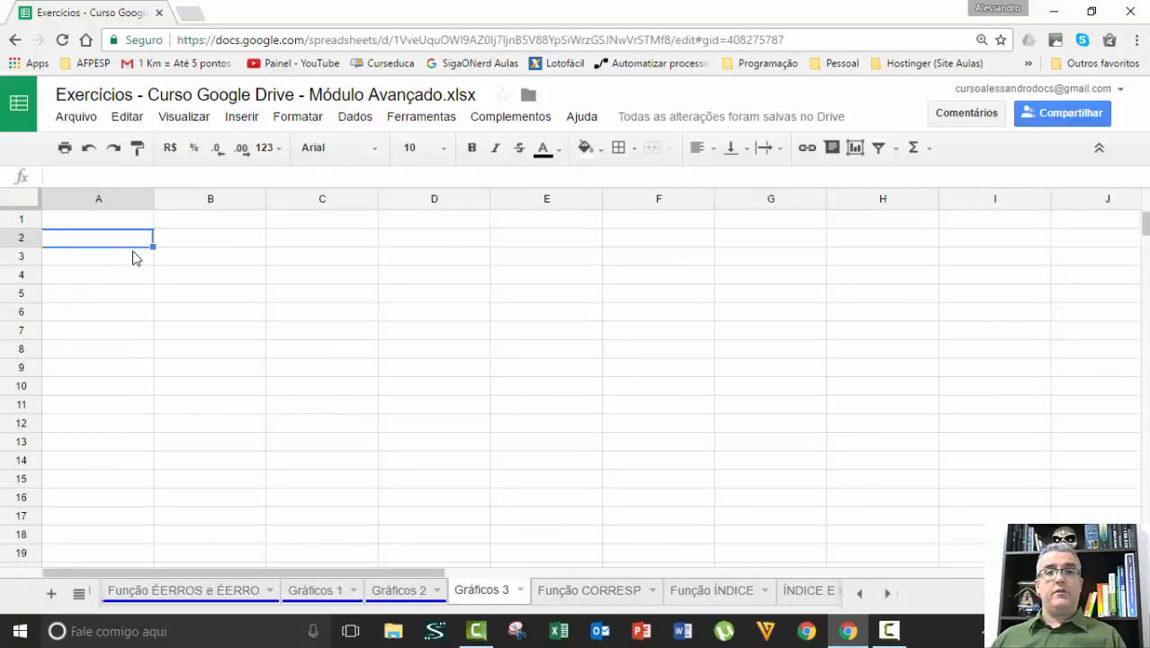
pyautogui.hotkey('ctrl', 'v')
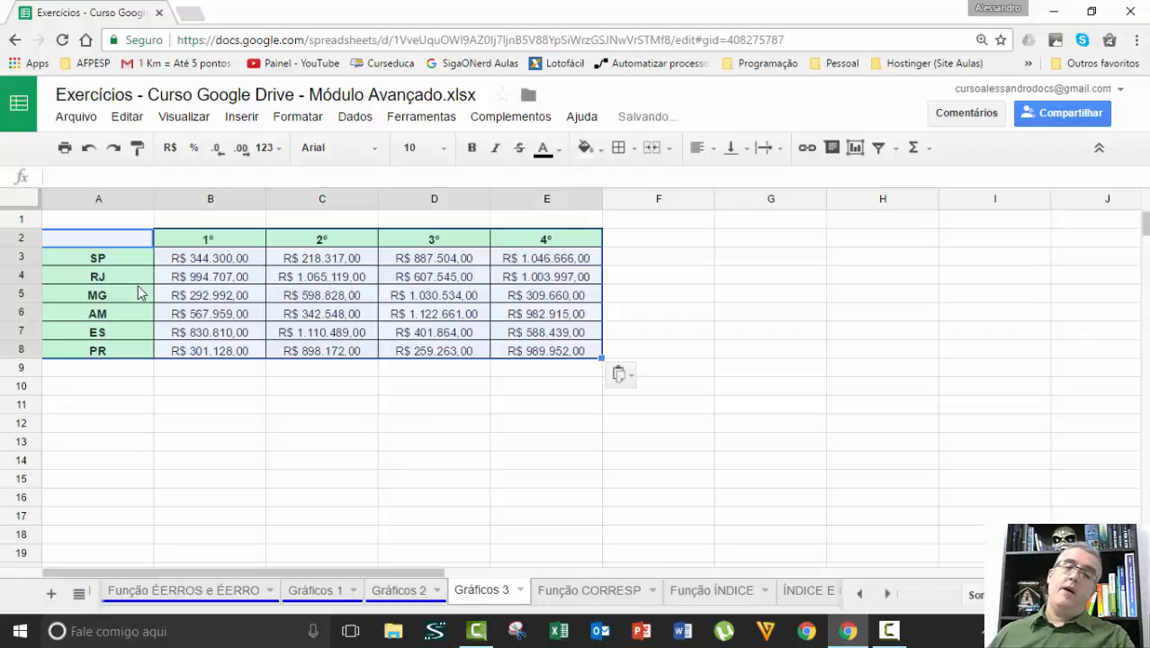
pyautogui.click(200, 406)
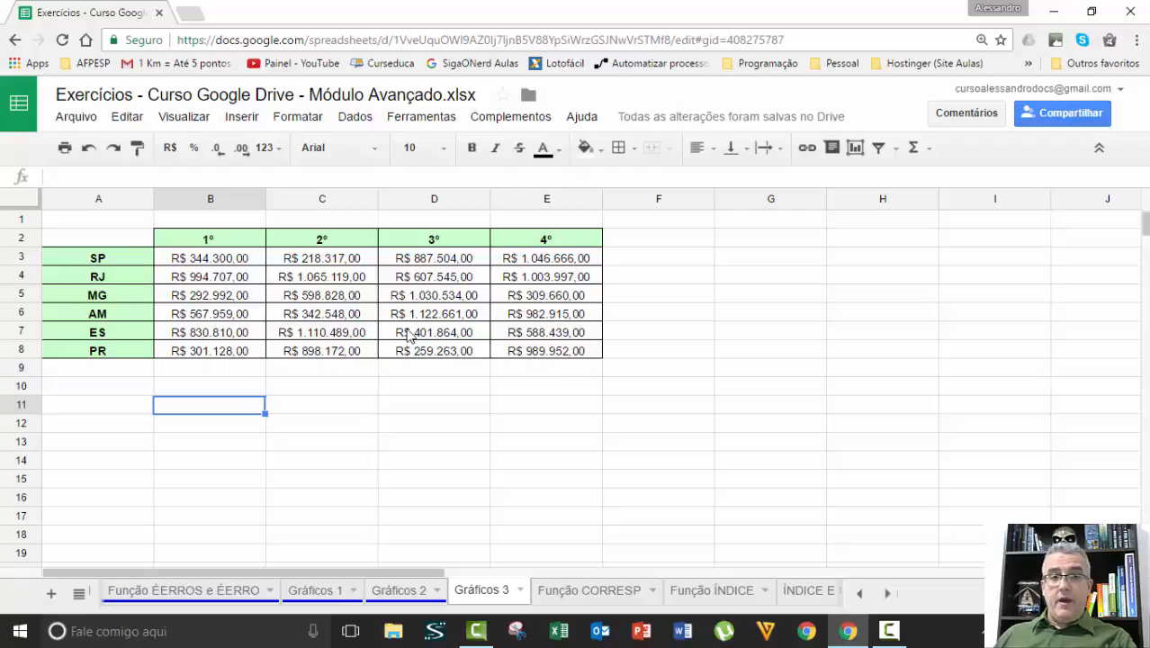
# Step: Clear the pasted sales table's contents and formatting from range A1:E10 in Gráficos 3
pyautogui.click(144, 239)
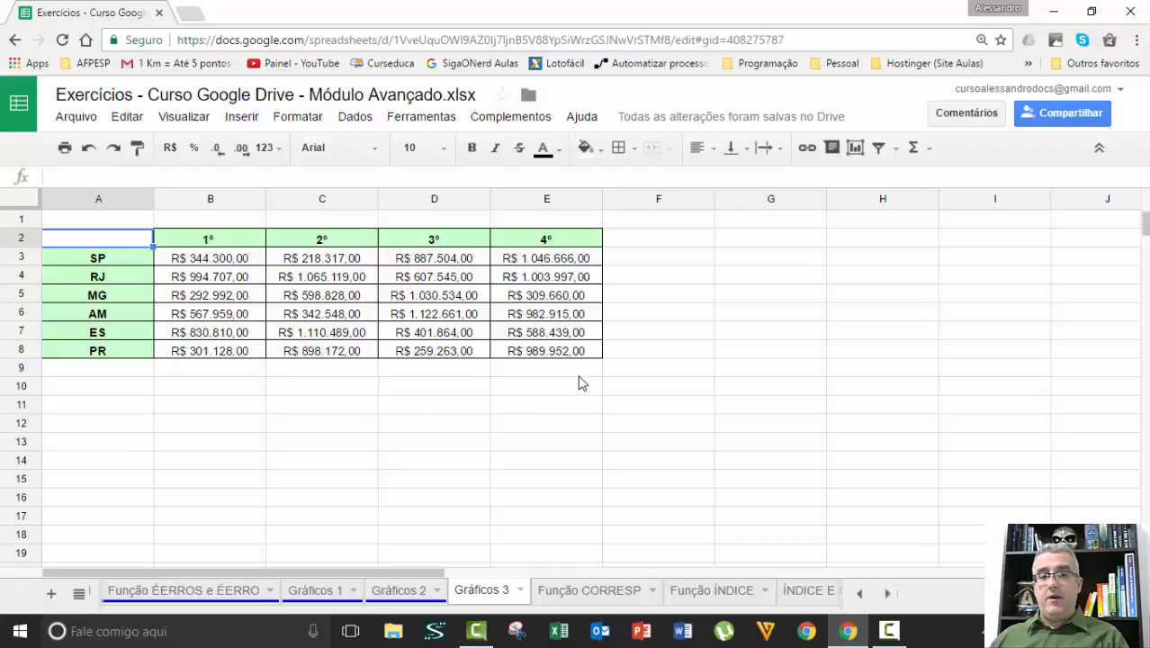
pyautogui.moveTo(545, 367); pyautogui.dragTo(162, 216)
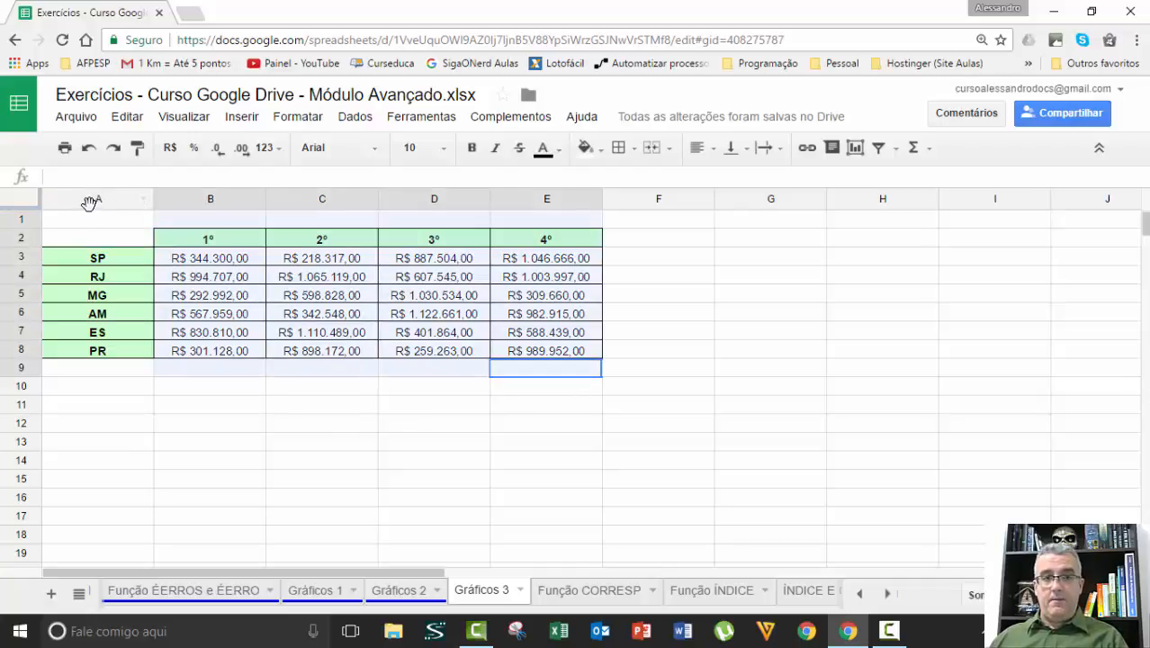
pyautogui.moveTo(89, 202); pyautogui.dragTo(167, 221)
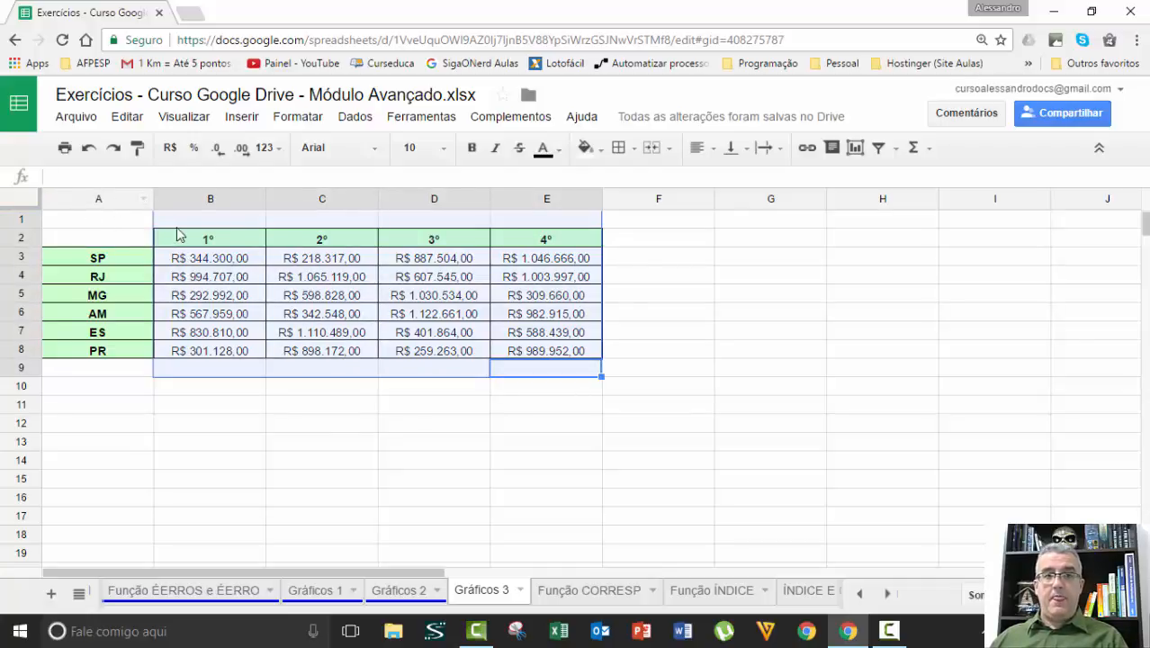
pyautogui.click(126, 223)
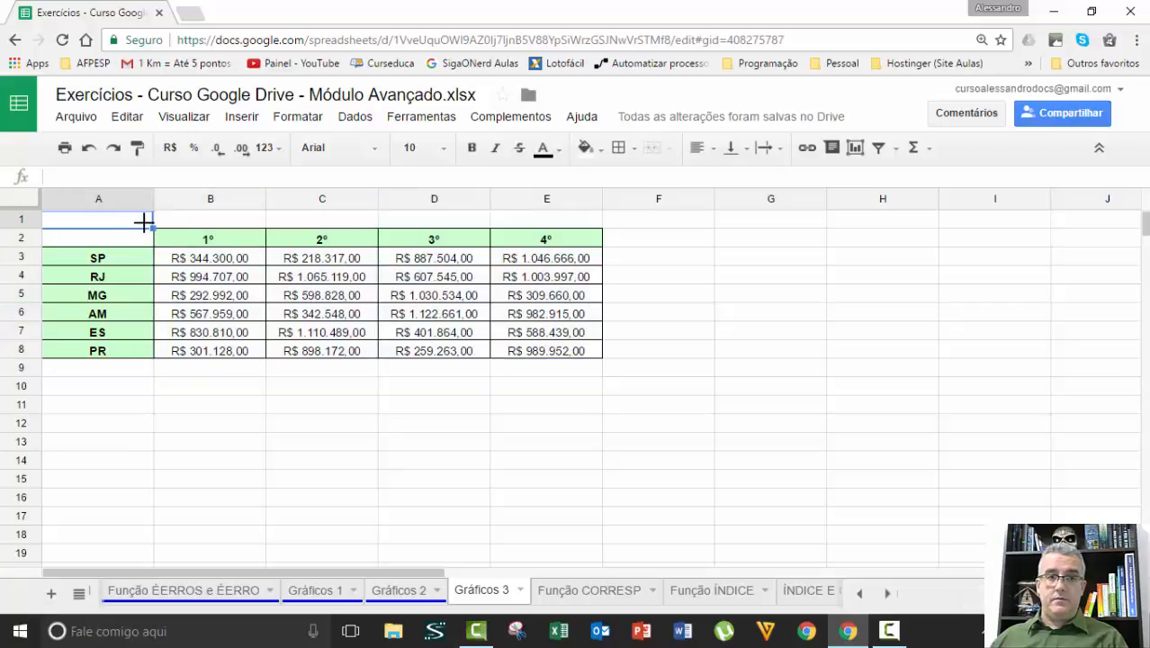
pyautogui.moveTo(130, 225); pyautogui.dragTo(604, 396)
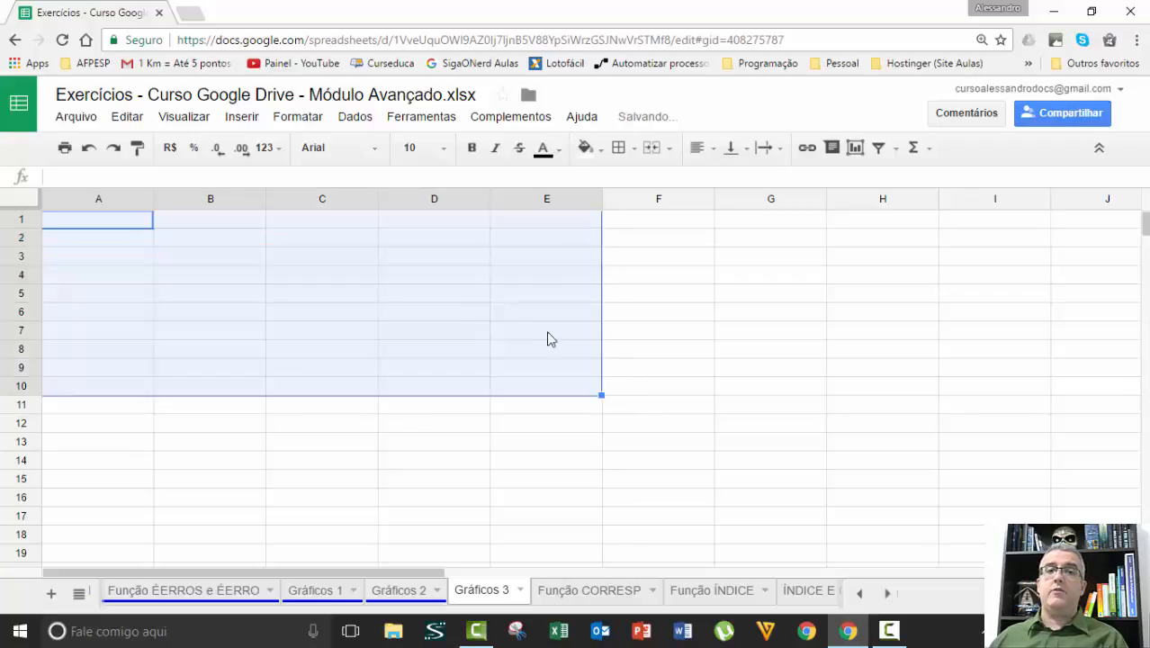
# Step: Label cell A2 "Escolha o funcionário" and widen column A to fit the text
pyautogui.click(162, 238)
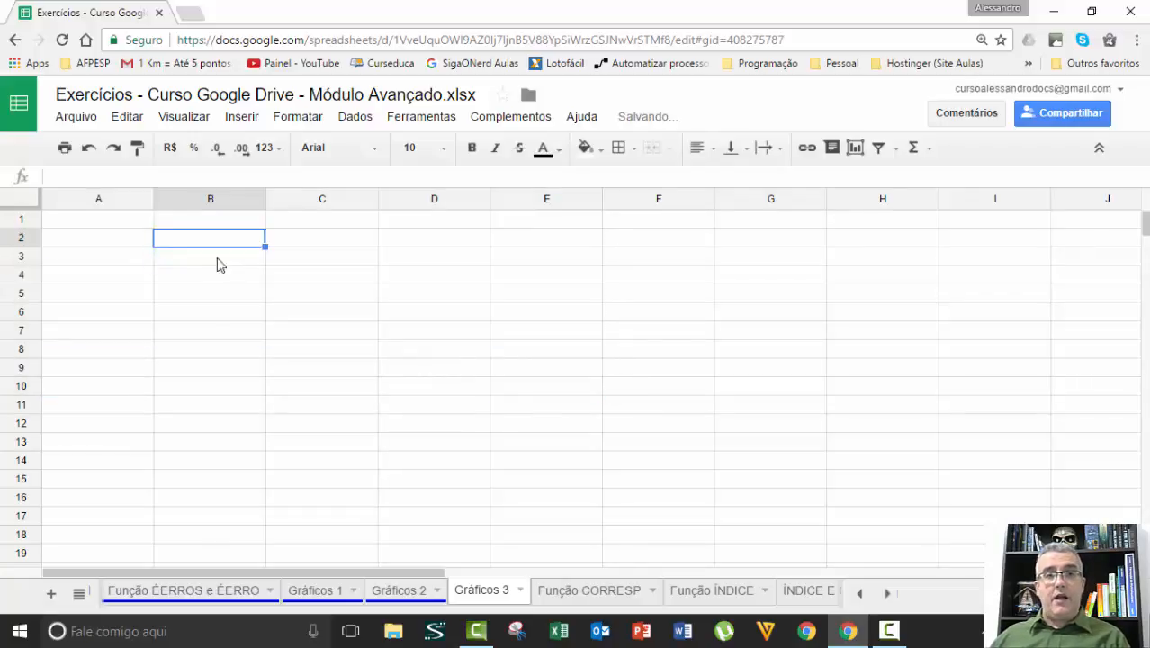
pyautogui.click(121, 244)
pyautogui.write('Es')
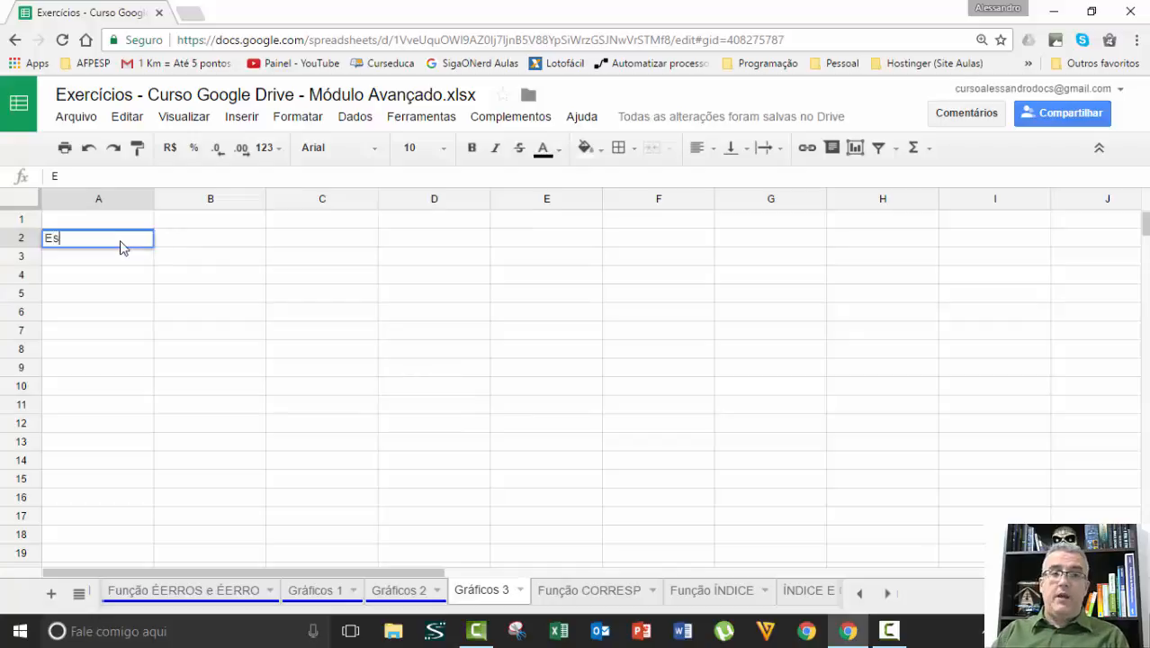
pyautogui.write('colha o funcionar')
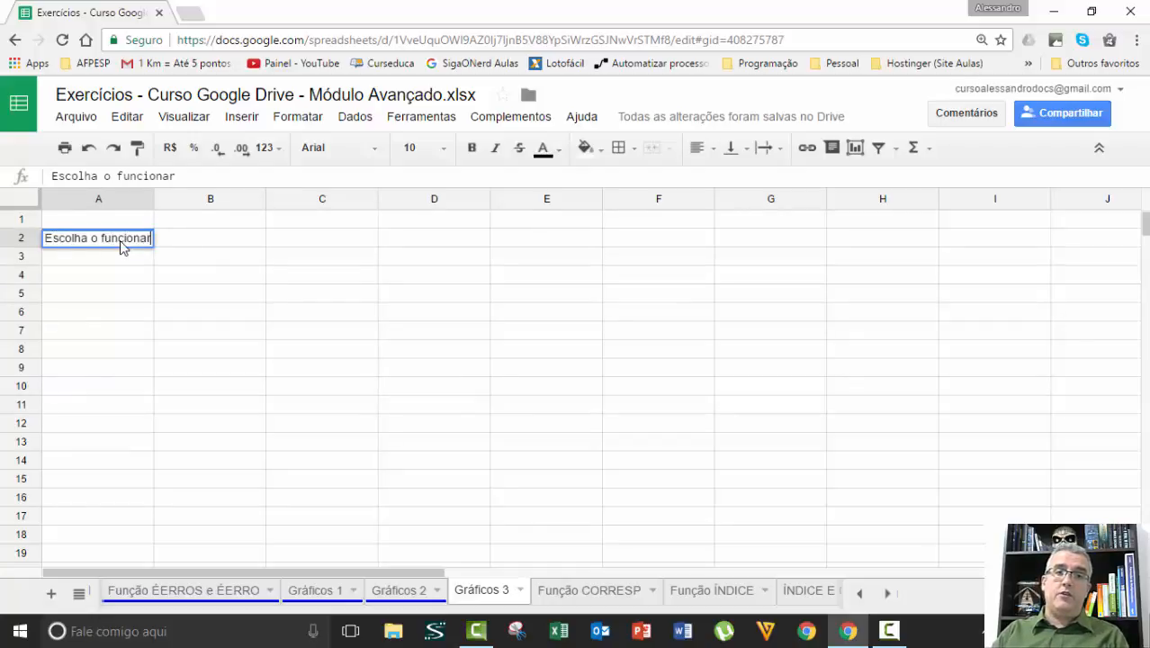
pyautogui.write('ario')
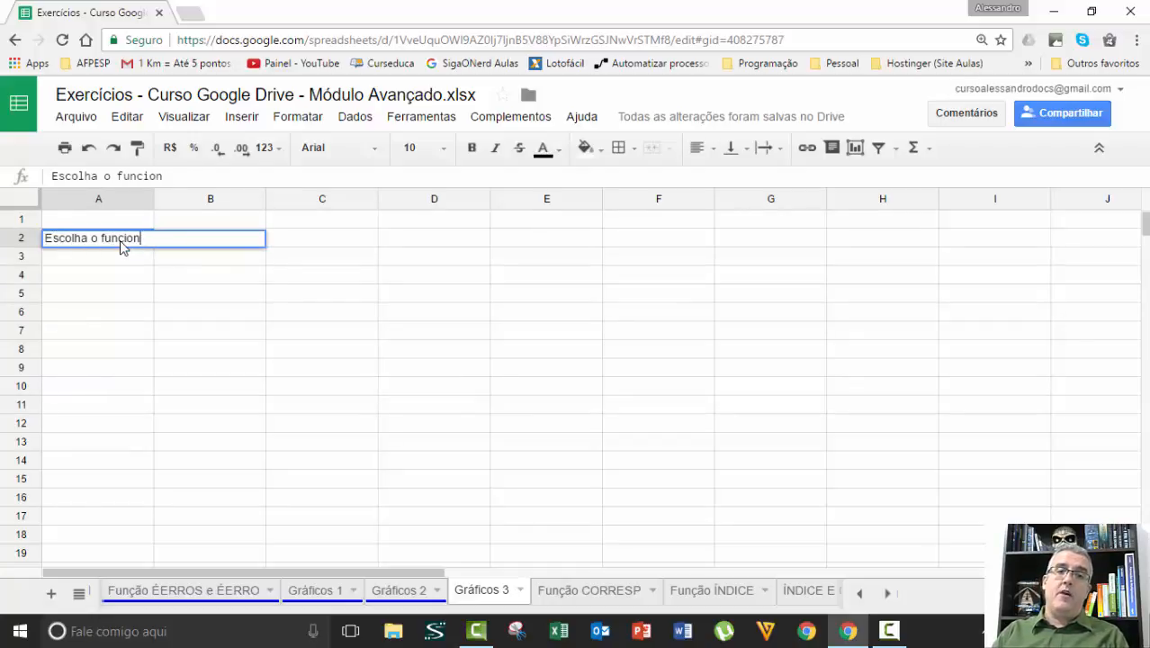
pyautogui.write('ário')
pyautogui.press('Return')
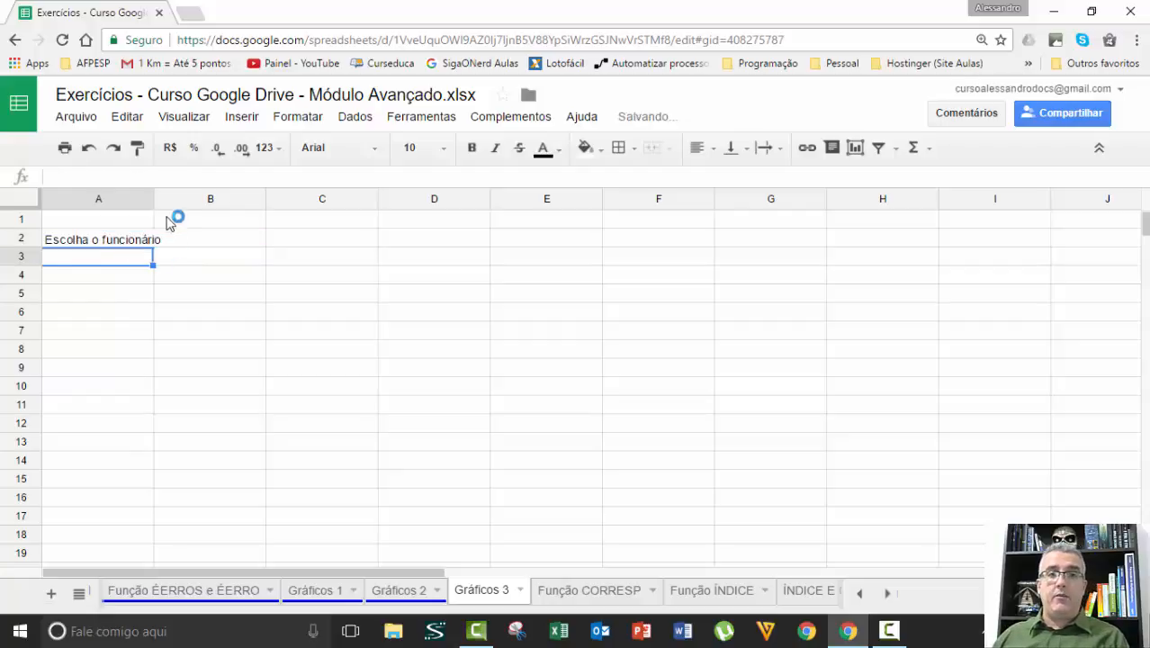
pyautogui.moveTo(153, 196); pyautogui.dragTo(173, 195)
pyautogui.click(210, 242)
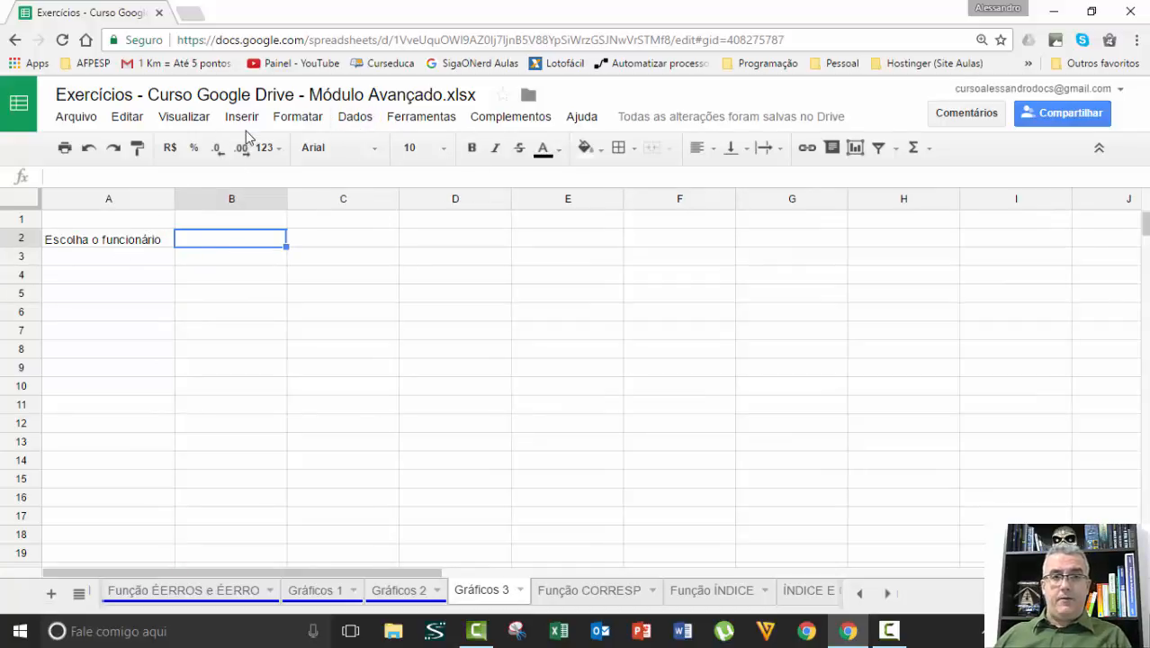
# Step: Change the label in cell A2 to "Escolha o Estado" and narrow column A to fit it
pyautogui.press('Left')
pyautogui.write('Esco')
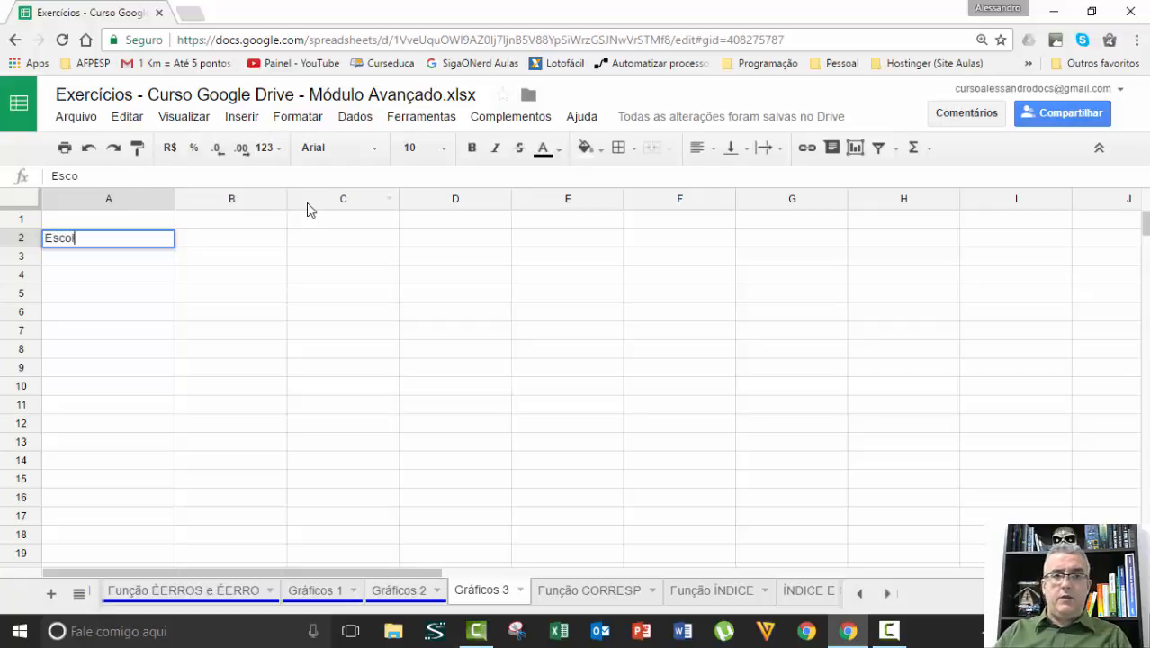
pyautogui.write('lha o Estado')
pyautogui.press('Return')
pyautogui.write(']')
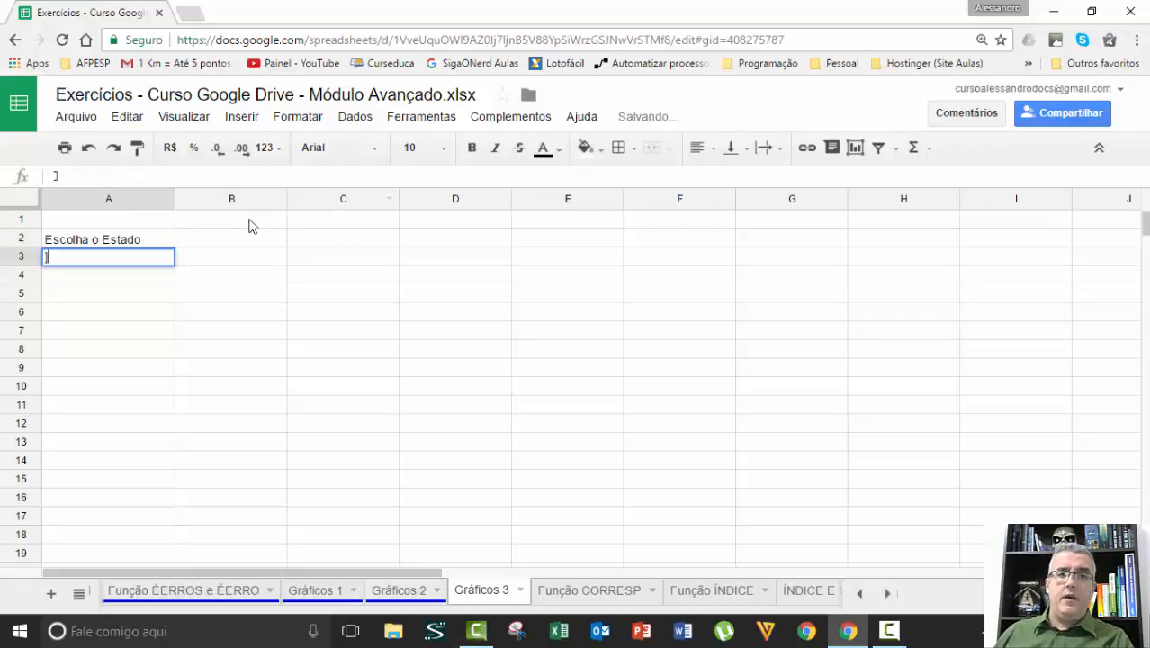
pyautogui.moveTo(175, 200); pyautogui.dragTo(153, 200)
pyautogui.click(200, 247)
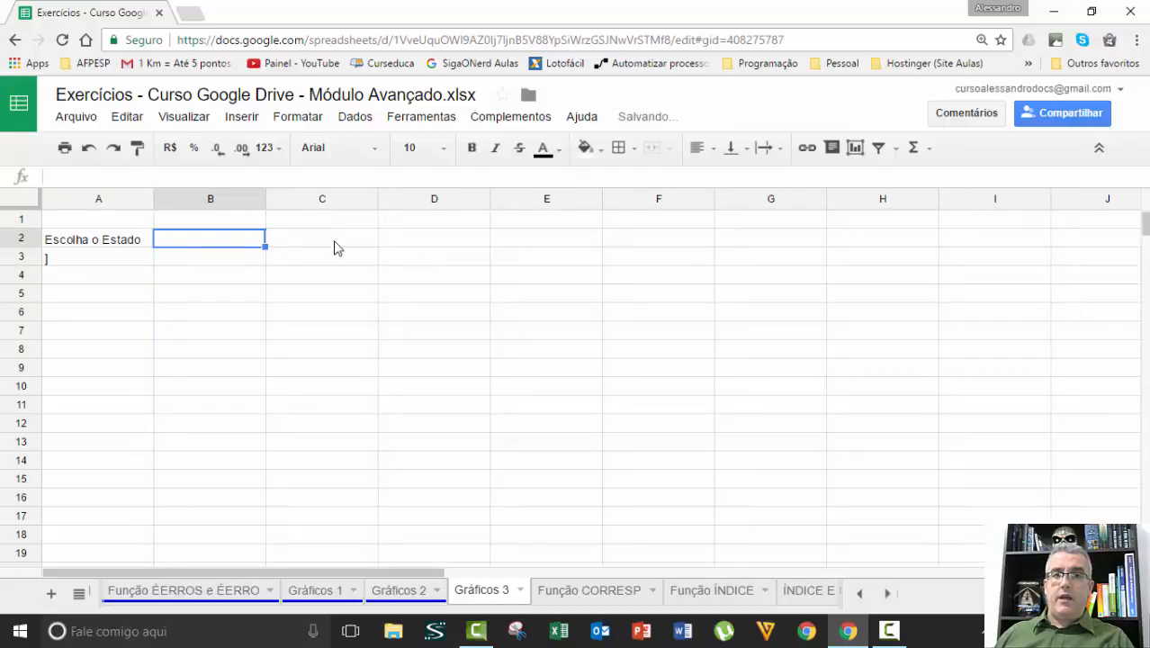
pyautogui.click(355, 119)
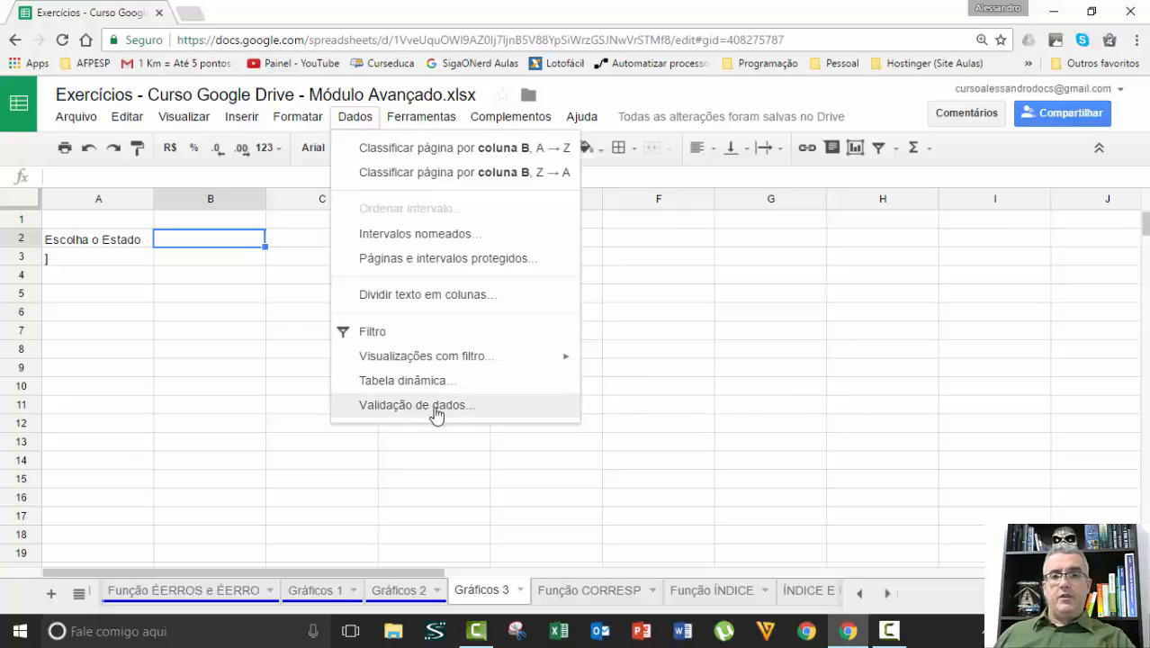
pyautogui.click(480, 404)
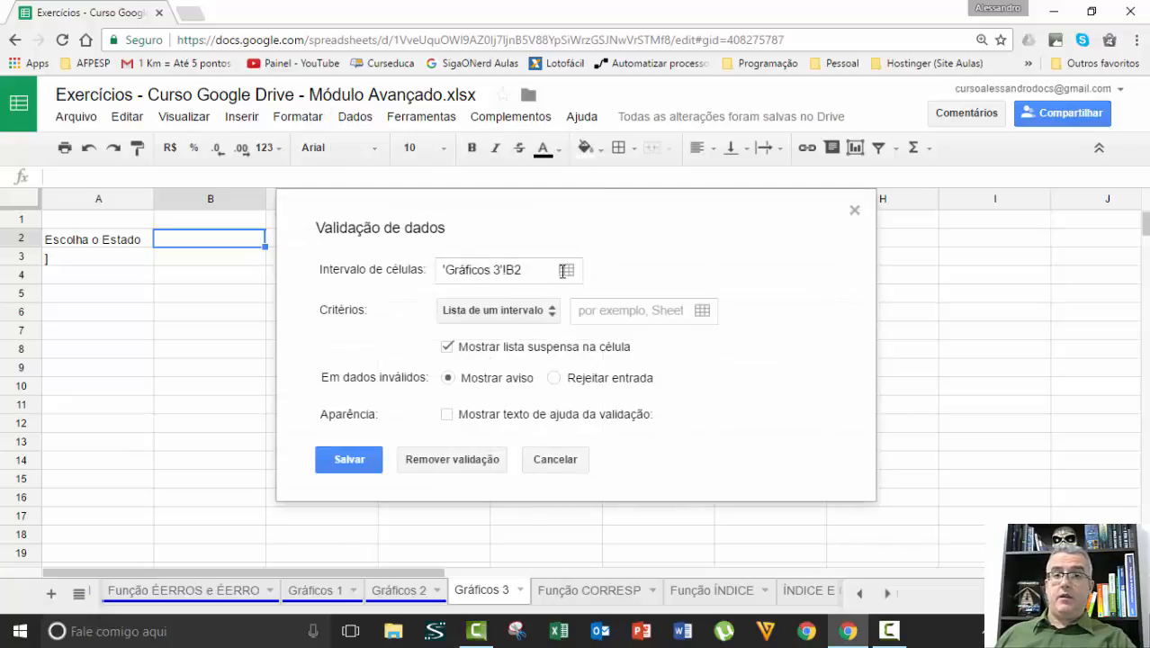
pyautogui.click(564, 271)
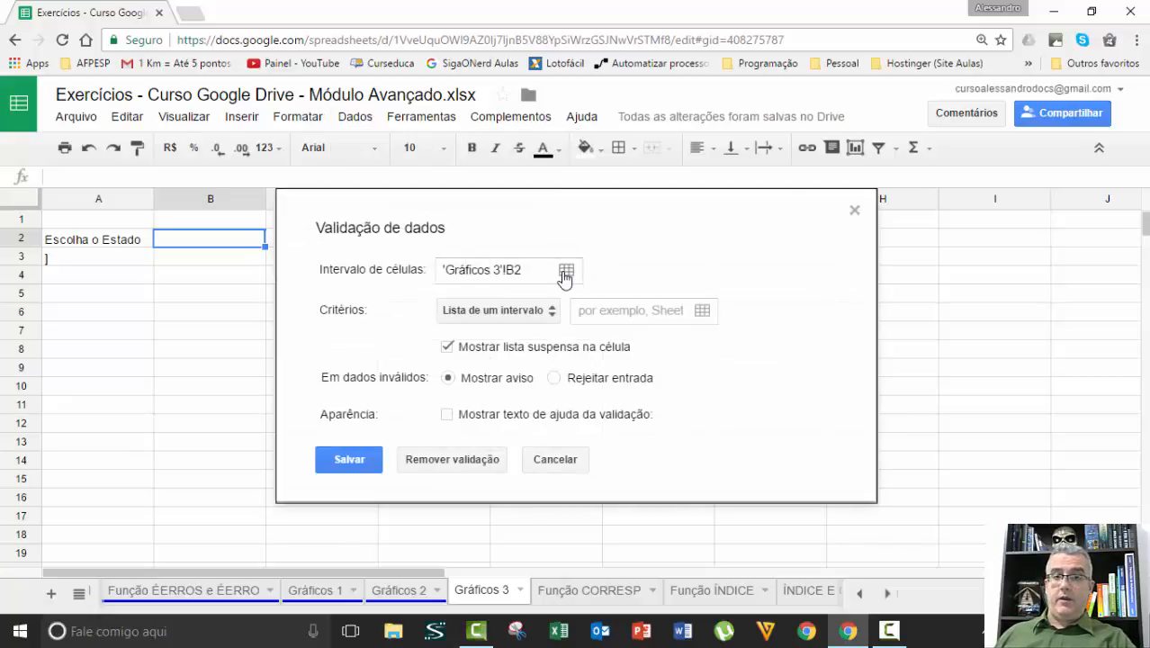
pyautogui.click(315, 595)
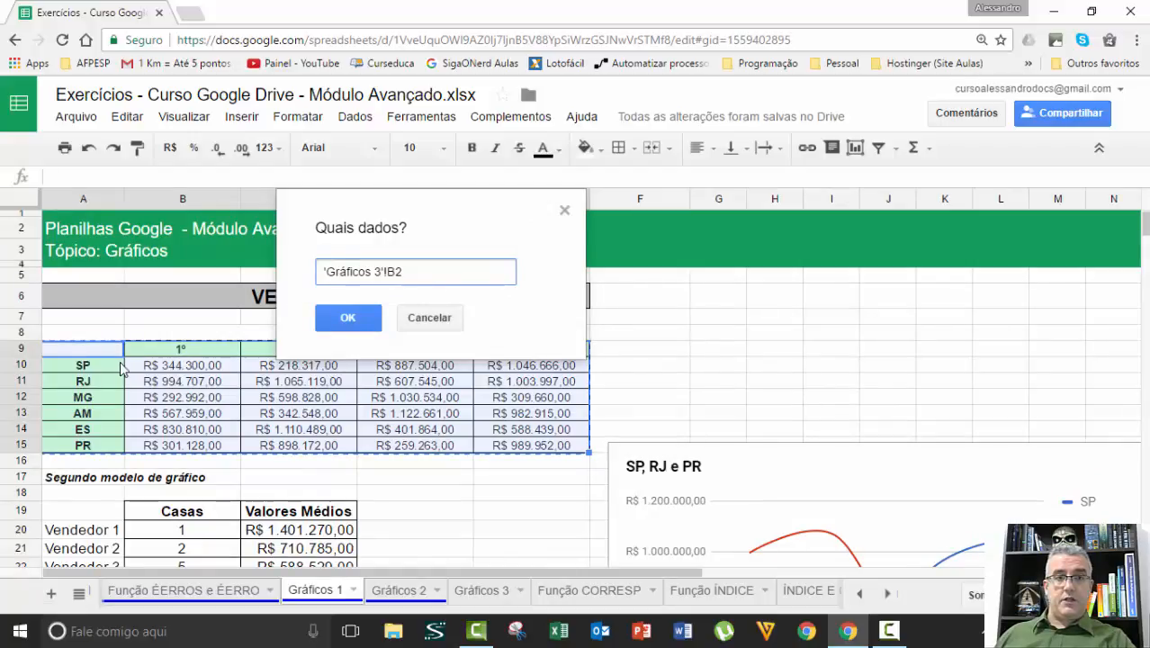
pyautogui.click(93, 355)
pyautogui.moveTo(206, 384); pyautogui.dragTo(525, 451)
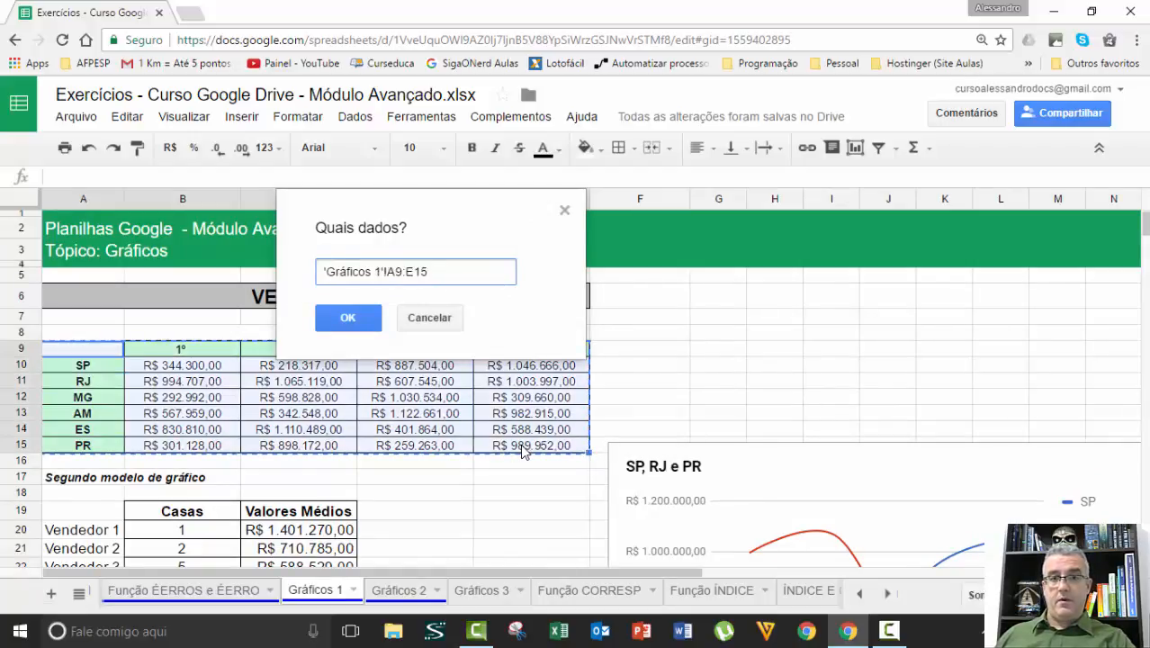
pyautogui.click(102, 354)
pyautogui.moveTo(98, 396); pyautogui.dragTo(90, 450)
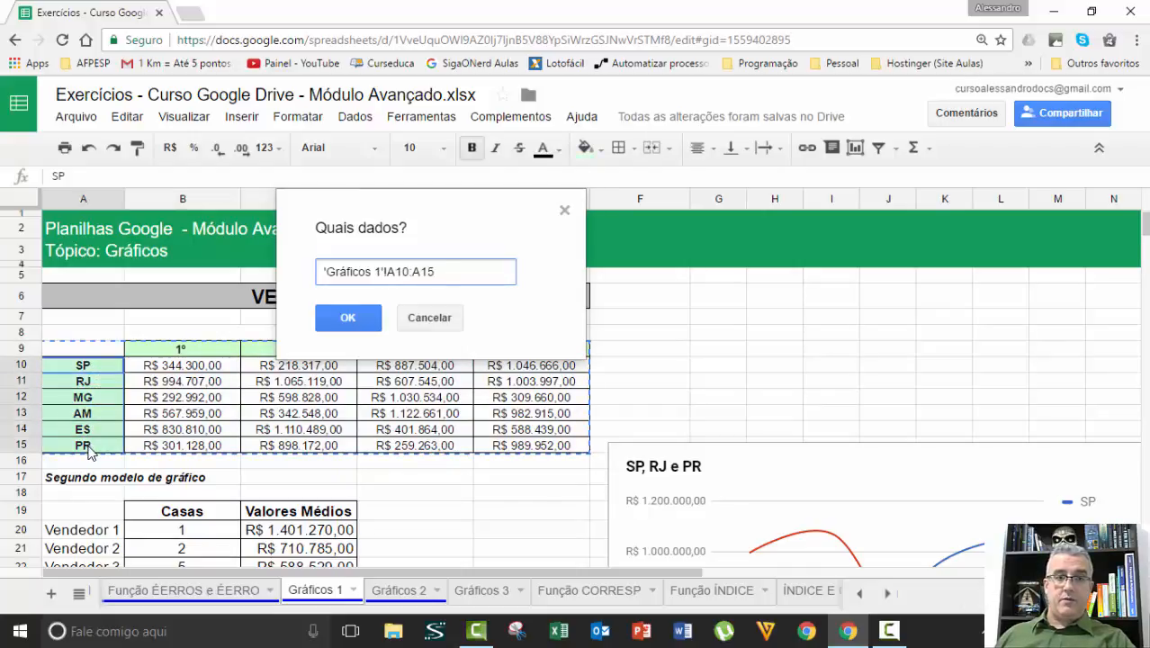
pyautogui.click(371, 326)
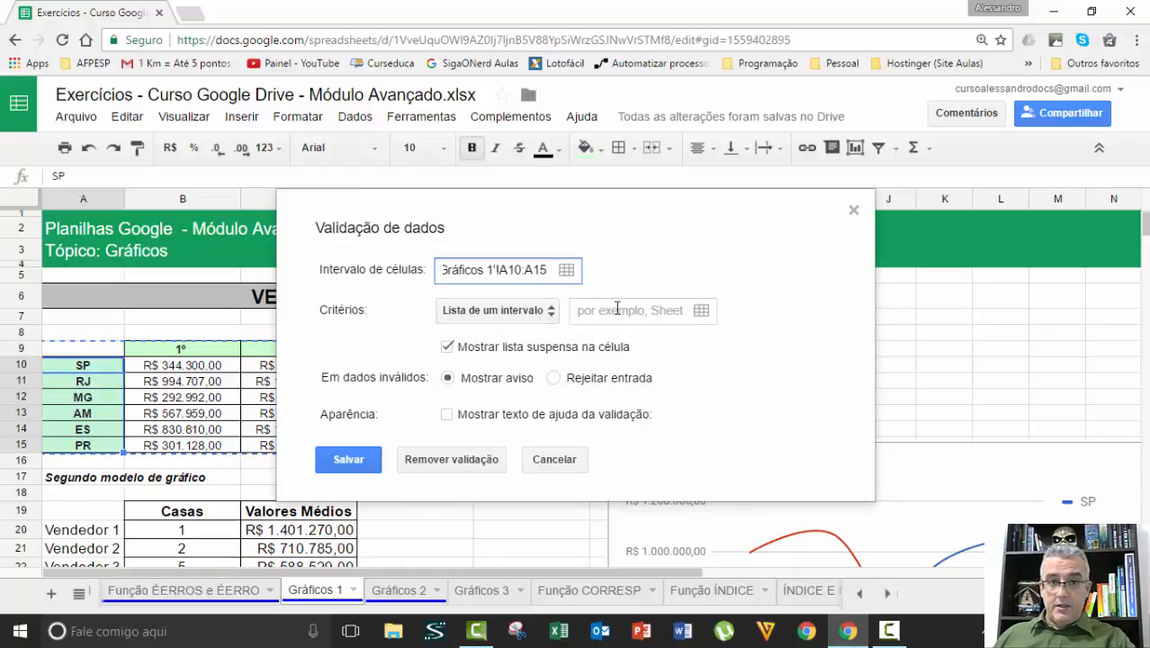
pyautogui.click(567, 271)
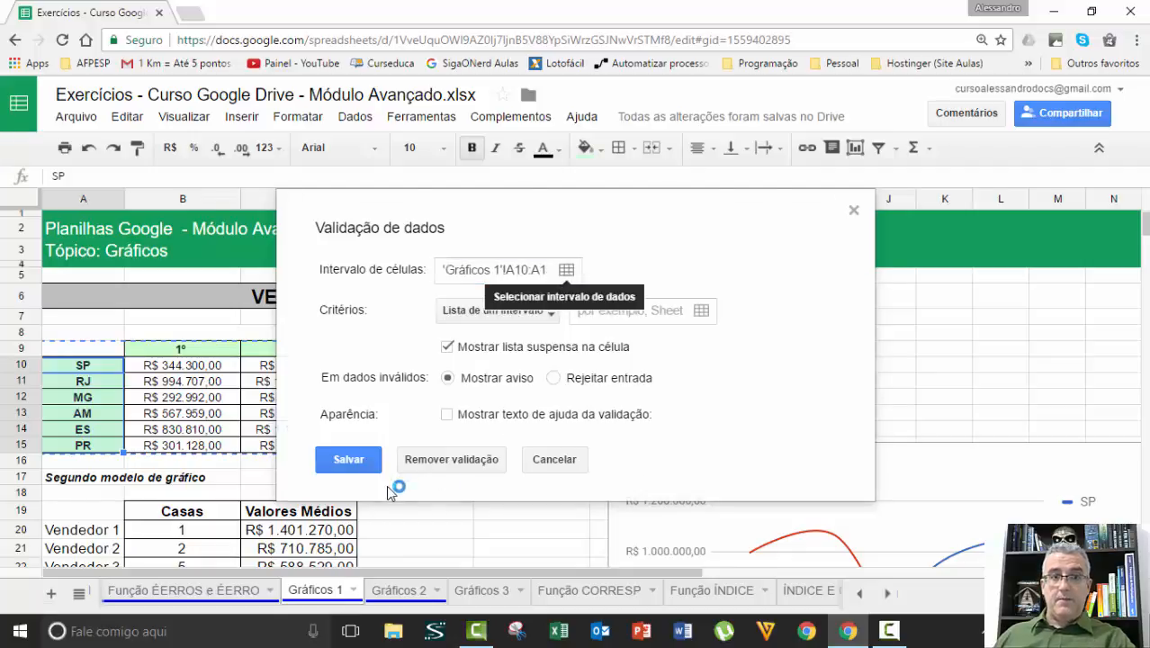
pyautogui.click(479, 591)
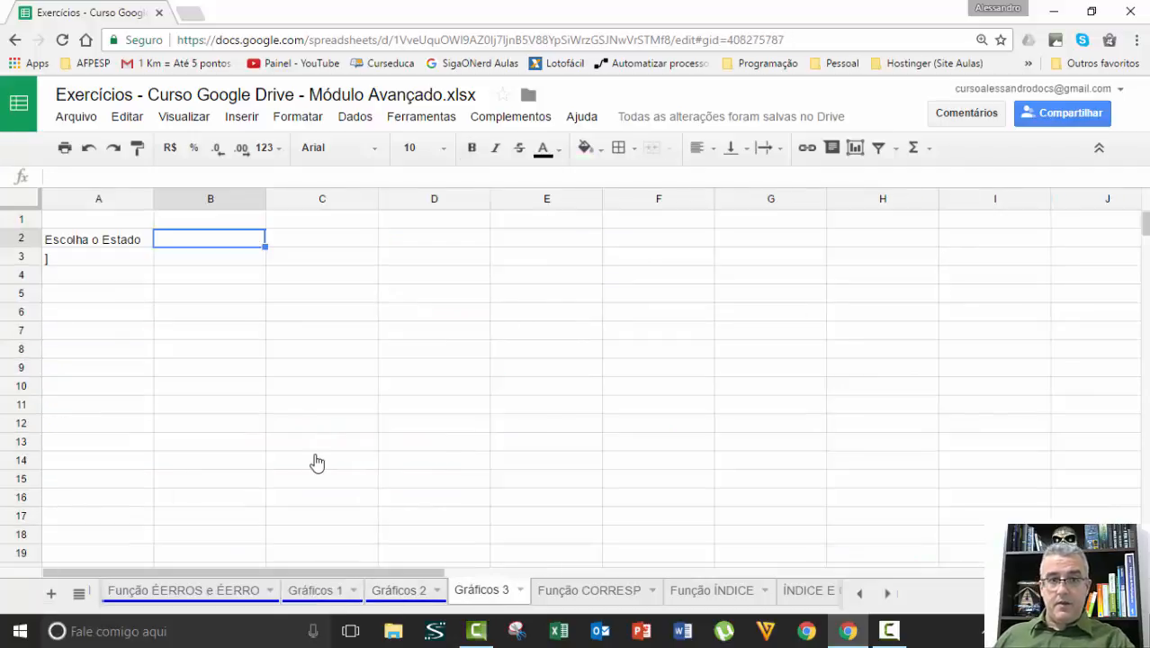
# Step: Add data validation to cell B2 of Gráficos 3 as a list from 'Gráficos 1'!A10:A15, rejecting invalid input
pyautogui.click(362, 121)
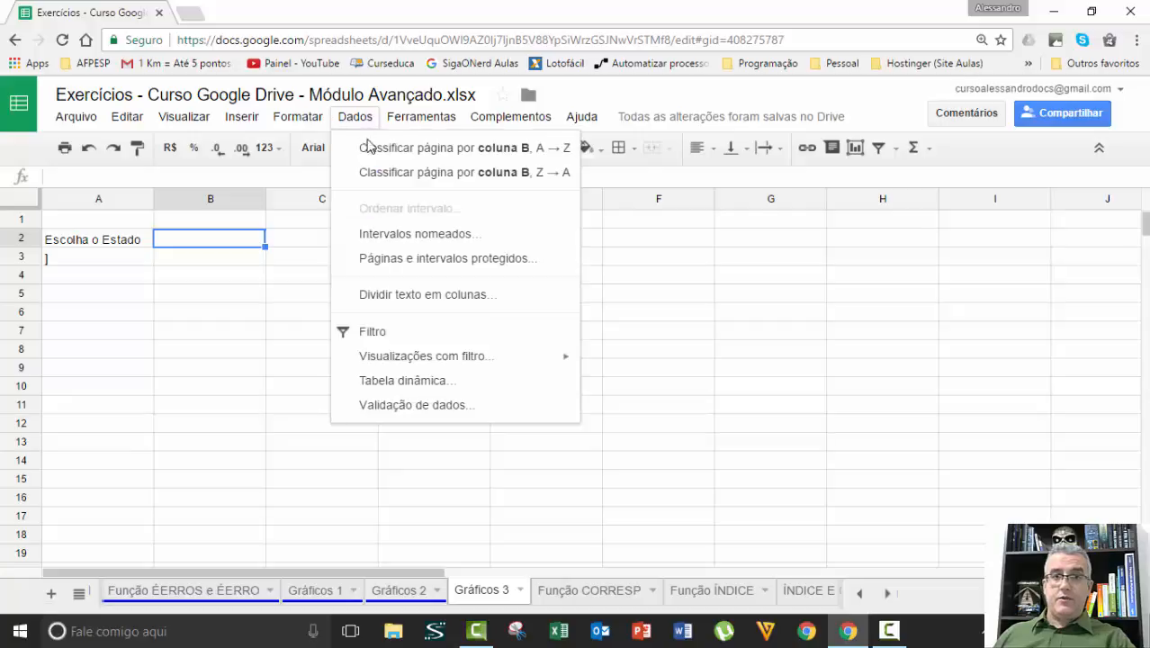
pyautogui.click(416, 406)
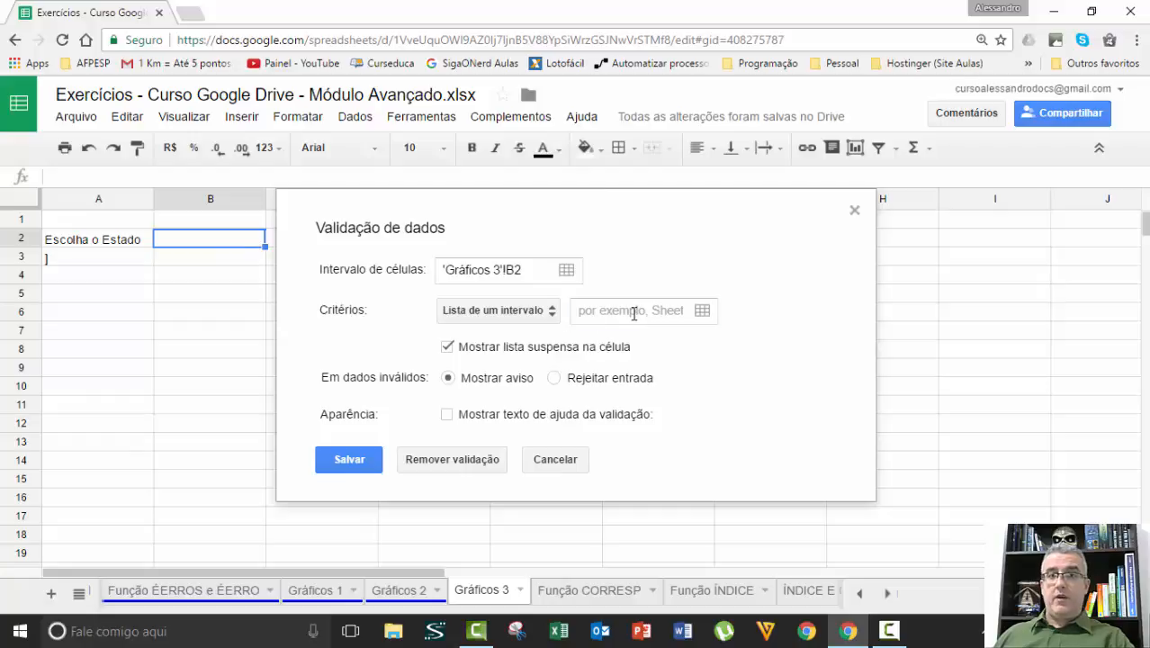
pyautogui.click(702, 310)
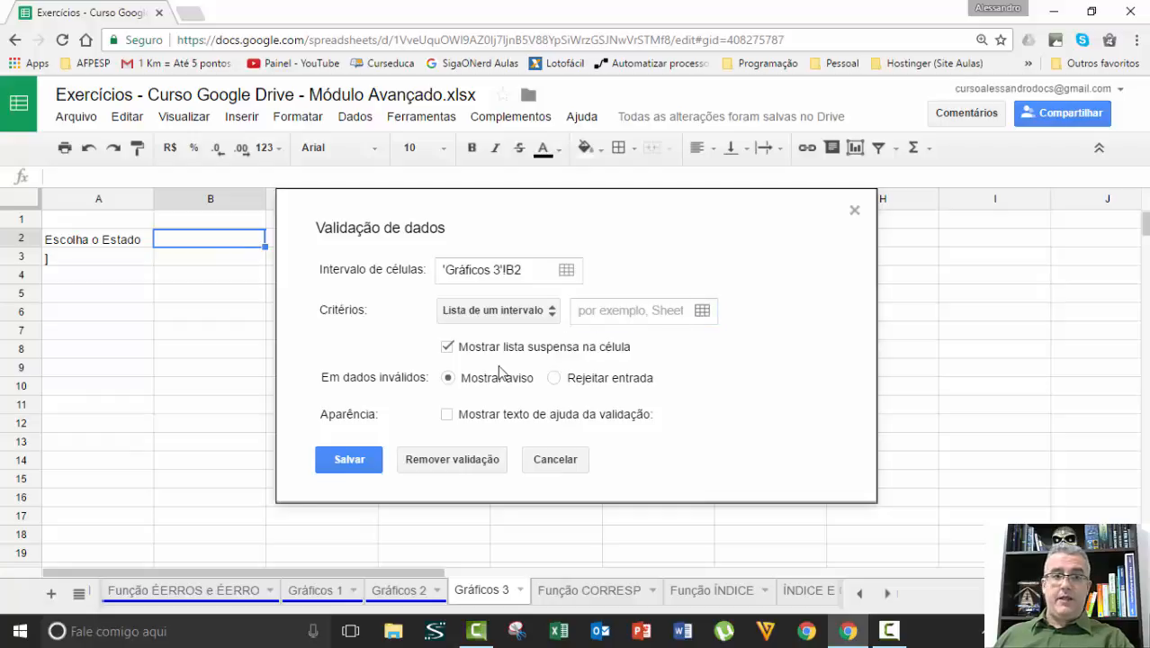
pyautogui.click(304, 591)
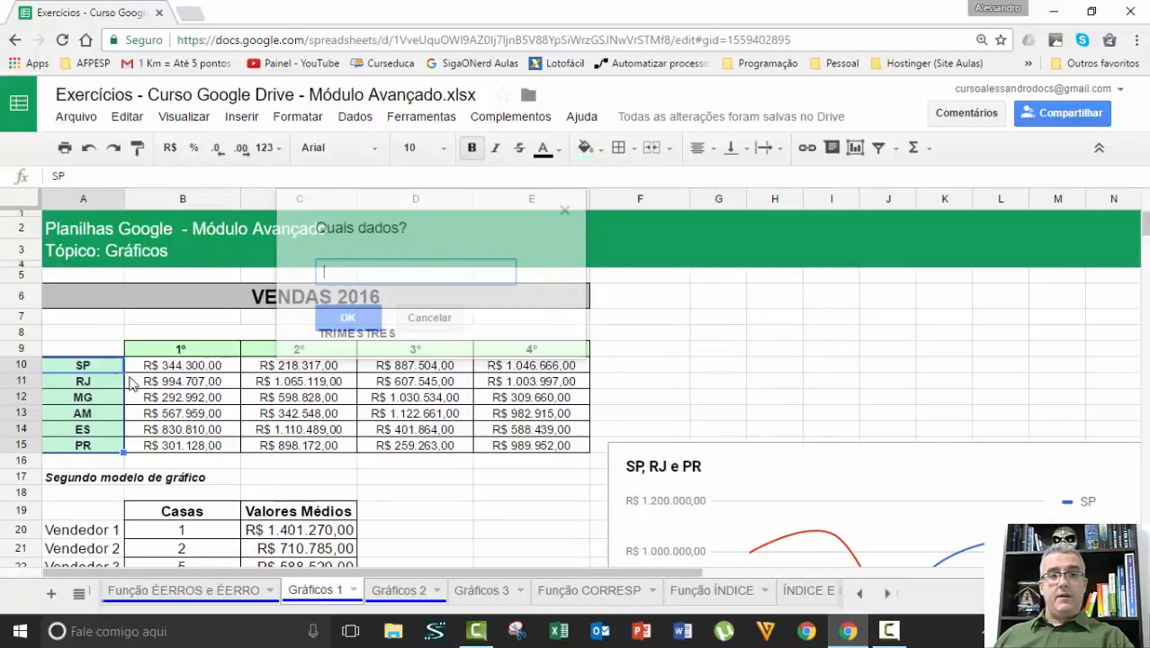
pyautogui.click(85, 370)
pyautogui.moveTo(81, 424)
pyautogui.mouseDown()
pyautogui.moveTo(83, 413)
pyautogui.moveTo(83, 446)
pyautogui.mouseUp()
pyautogui.click(348, 319)
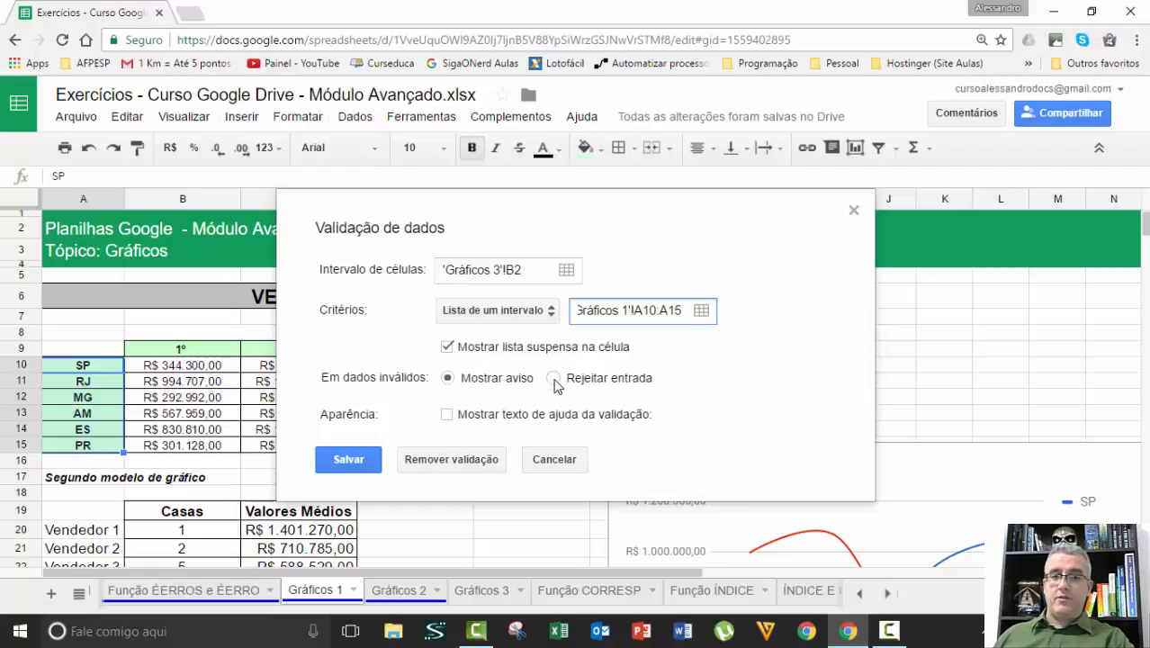
pyautogui.click(554, 379)
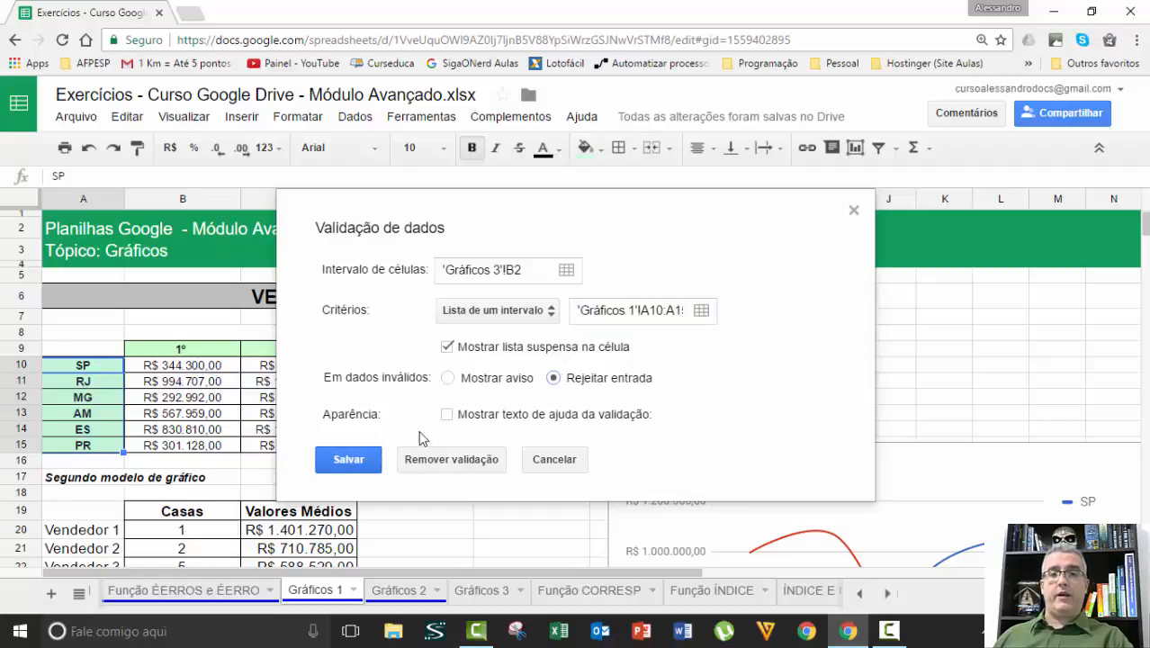
pyautogui.press('Return')
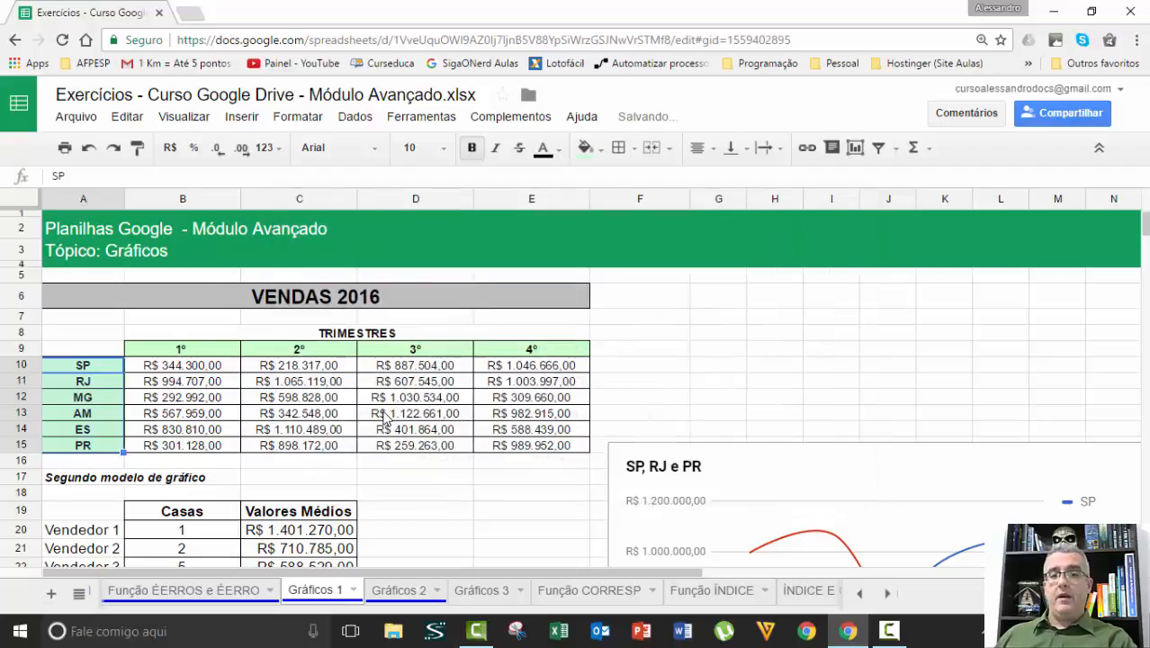
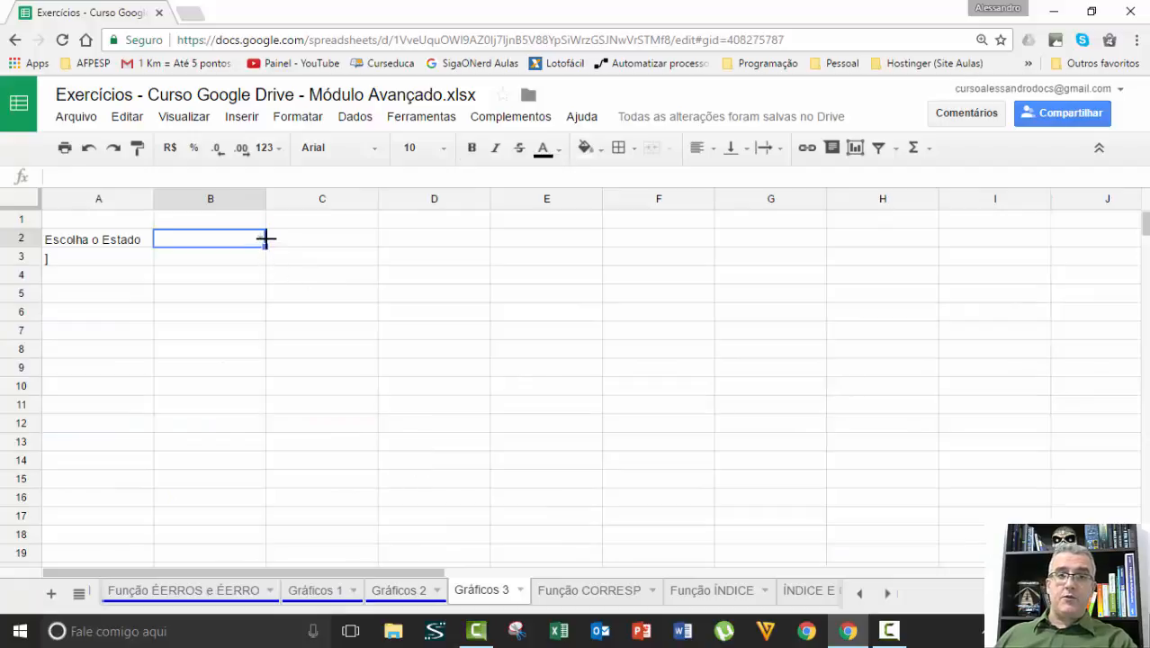
# Step: Choose RJ from the dropdown list in cell B2 and clear the stray bracket from cell A3
pyautogui.click(260, 239)
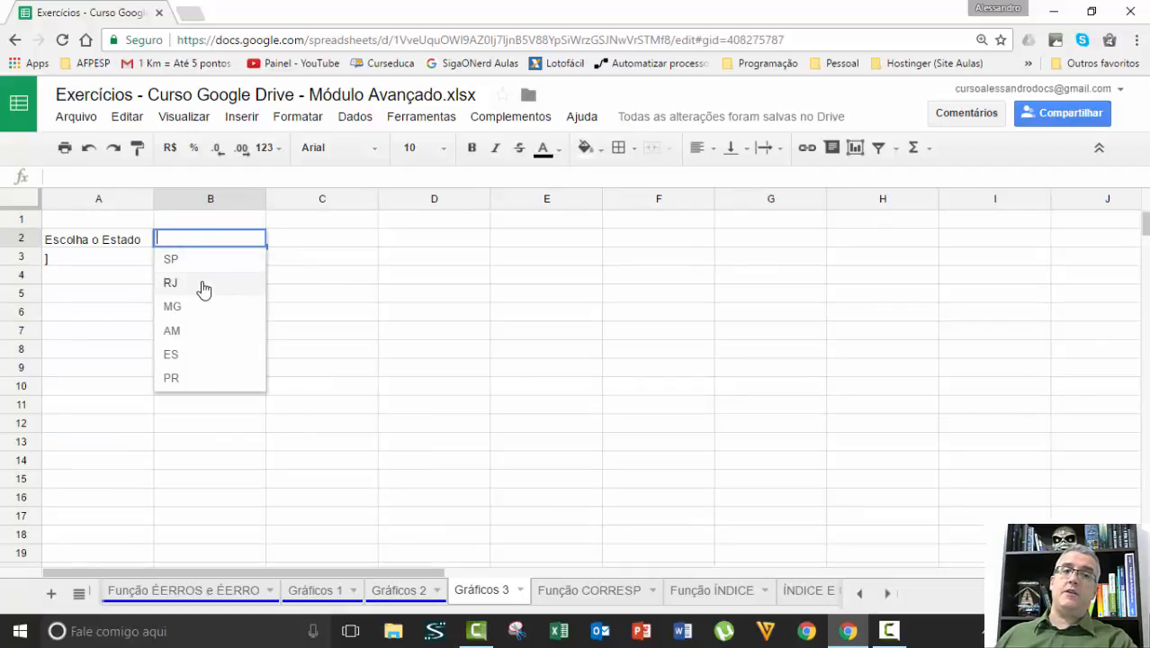
pyautogui.click(82, 265)
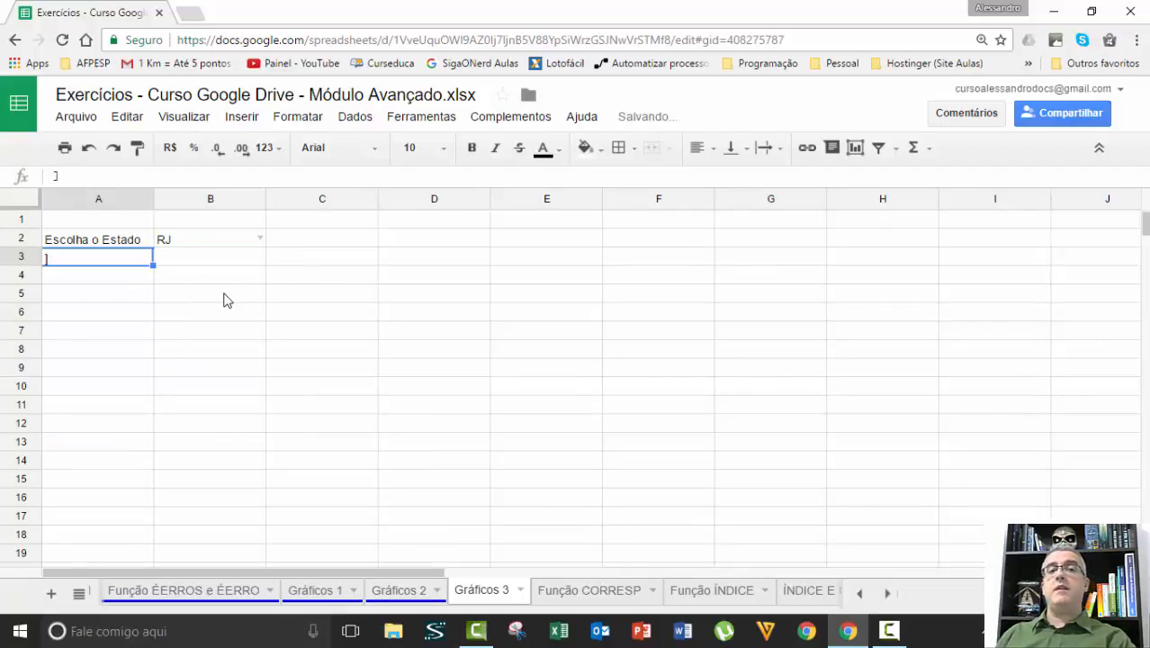
# Step: Link cell A4 to the sales table's header with ='Gráficos 1'!A9 and fill the formula across to F4
pyautogui.click(131, 282)
pyautogui.write('=')
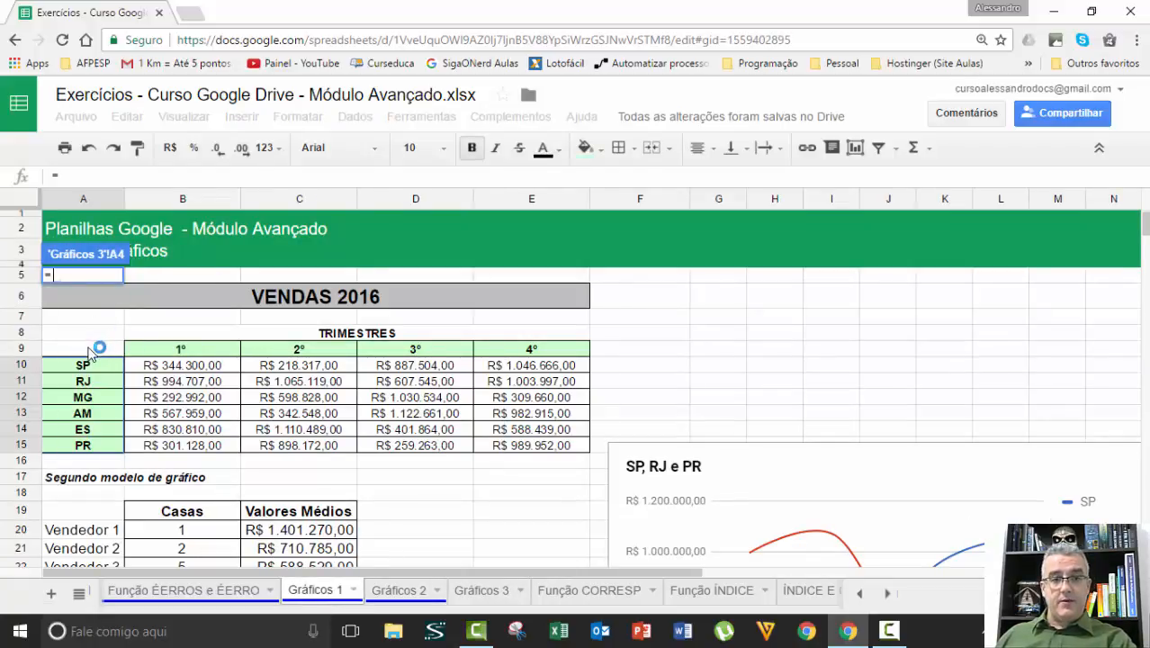
pyautogui.click(88, 350)
pyautogui.press('Return')
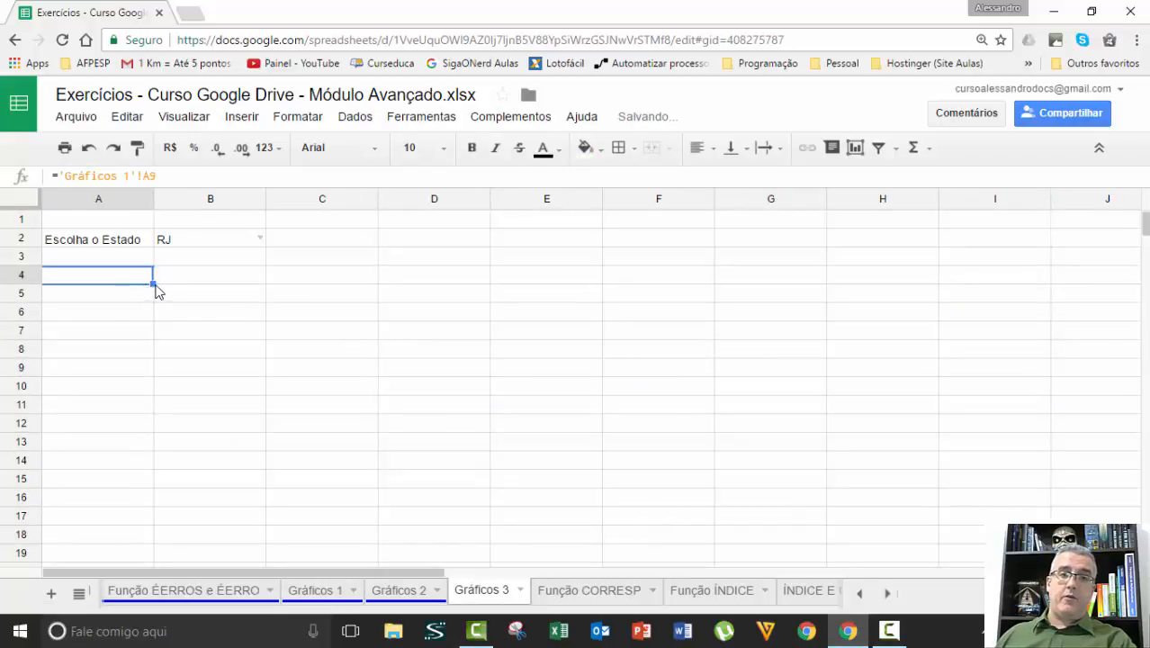
pyautogui.moveTo(153, 284); pyautogui.dragTo(681, 329)
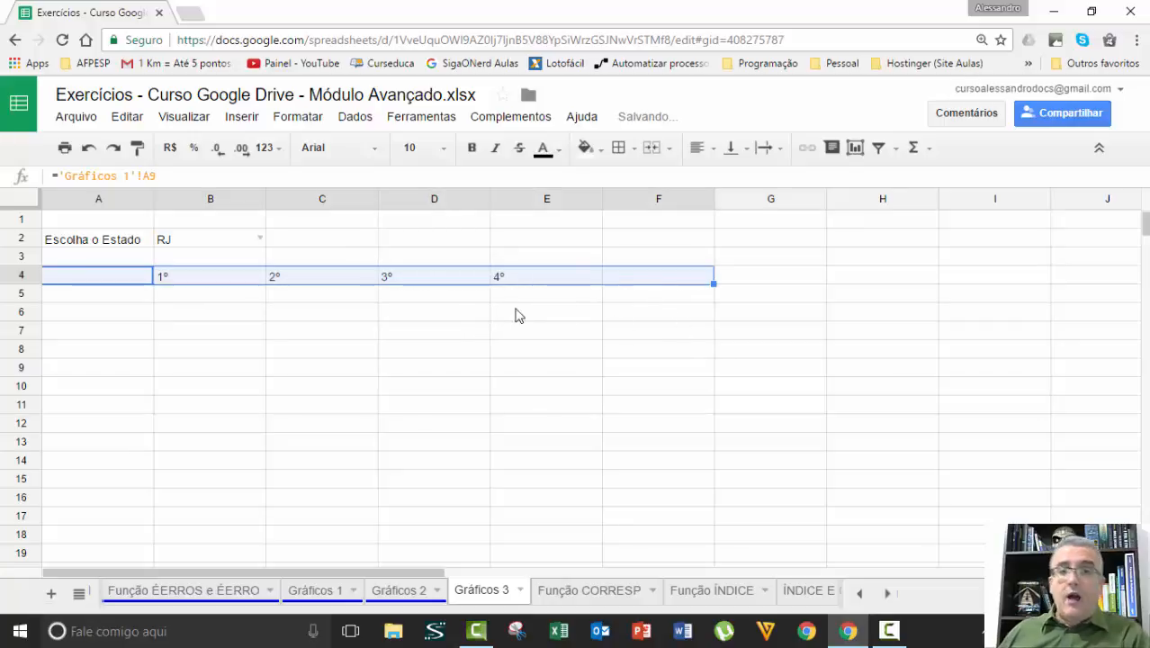
pyautogui.click(432, 312)
# Step: Link cell A5 to the chosen state with the formula =B2
pyautogui.click(126, 301)
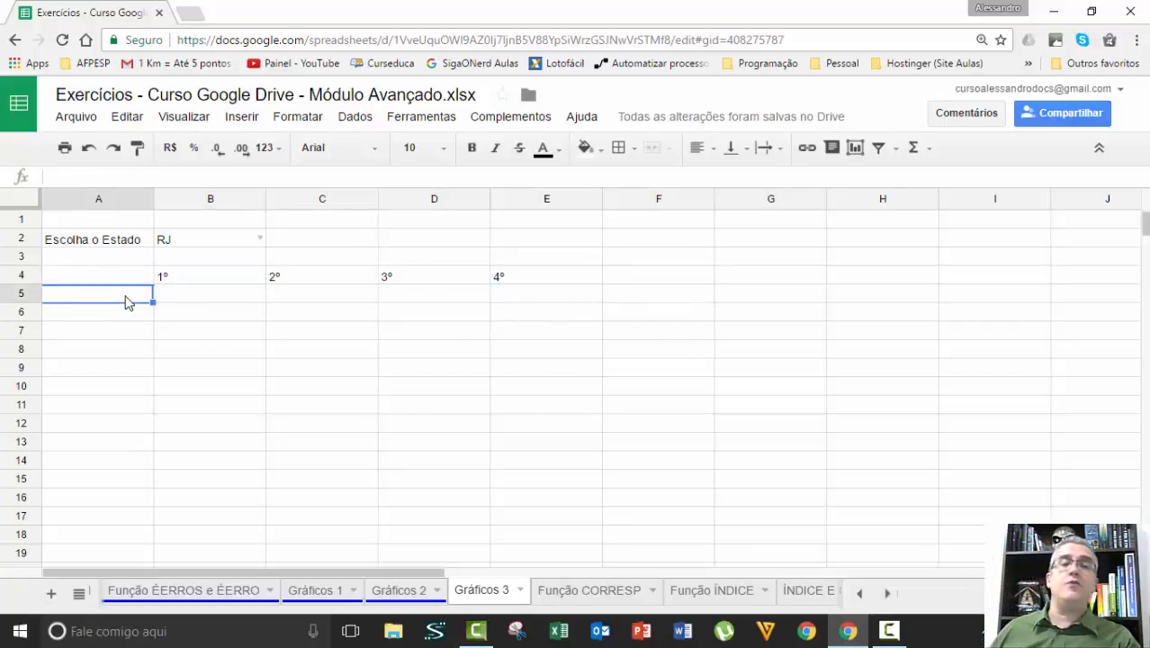
pyautogui.click(196, 245)
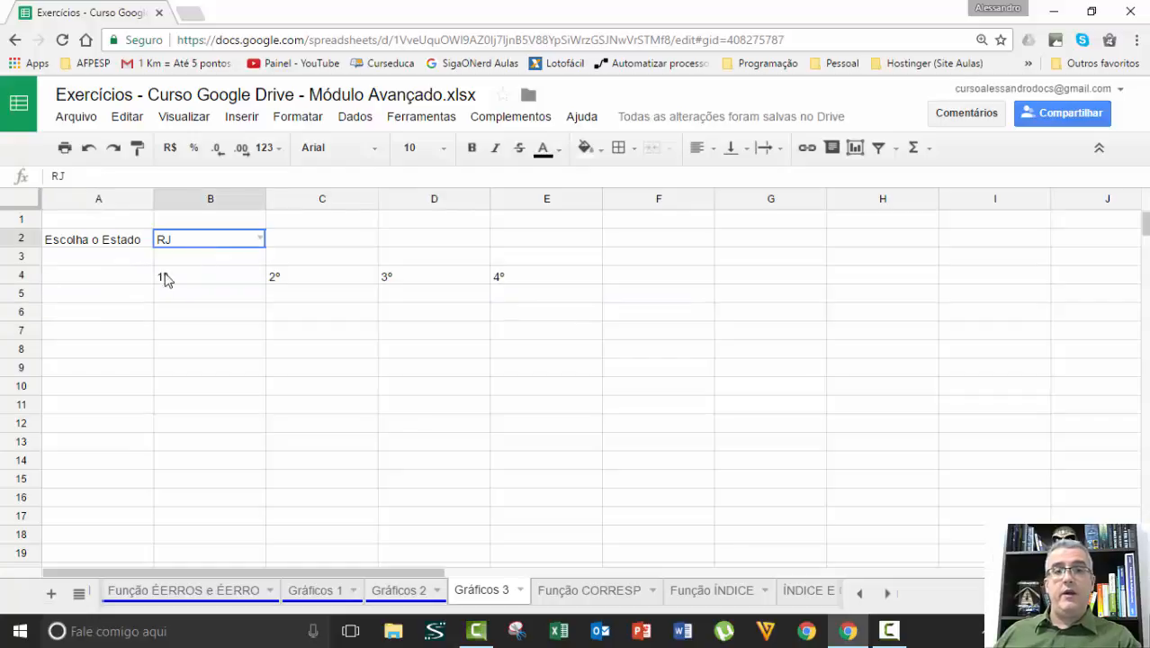
pyautogui.moveTo(128, 301); pyautogui.dragTo(509, 301)
pyautogui.click(97, 301)
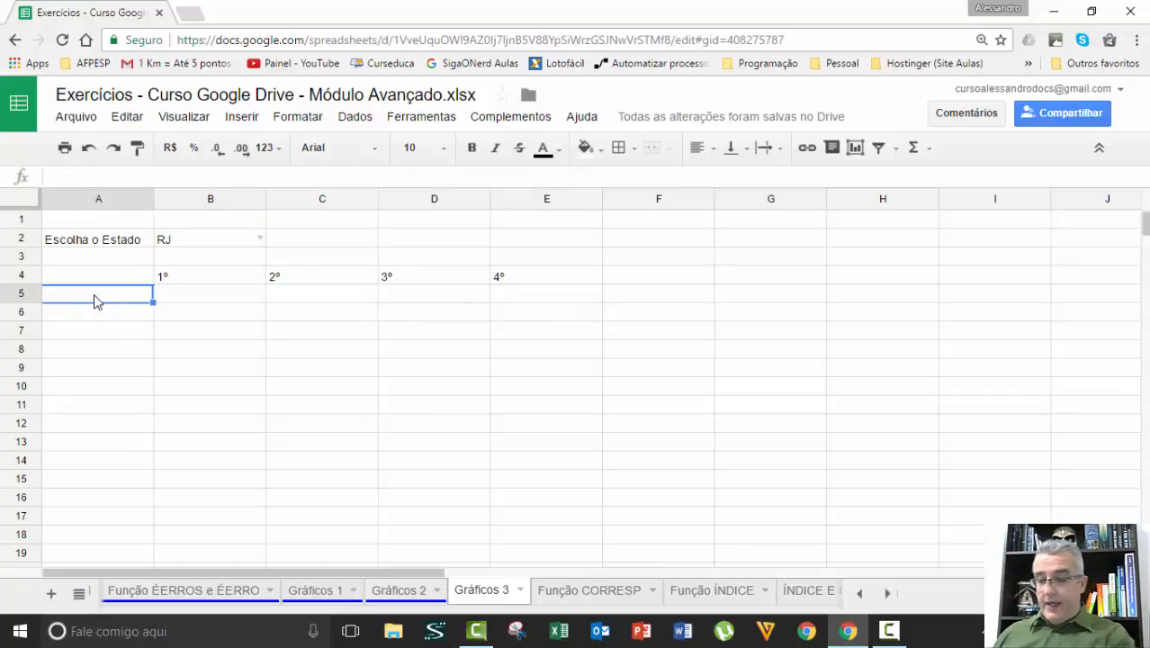
pyautogui.write('=')
pyautogui.click(169, 246)
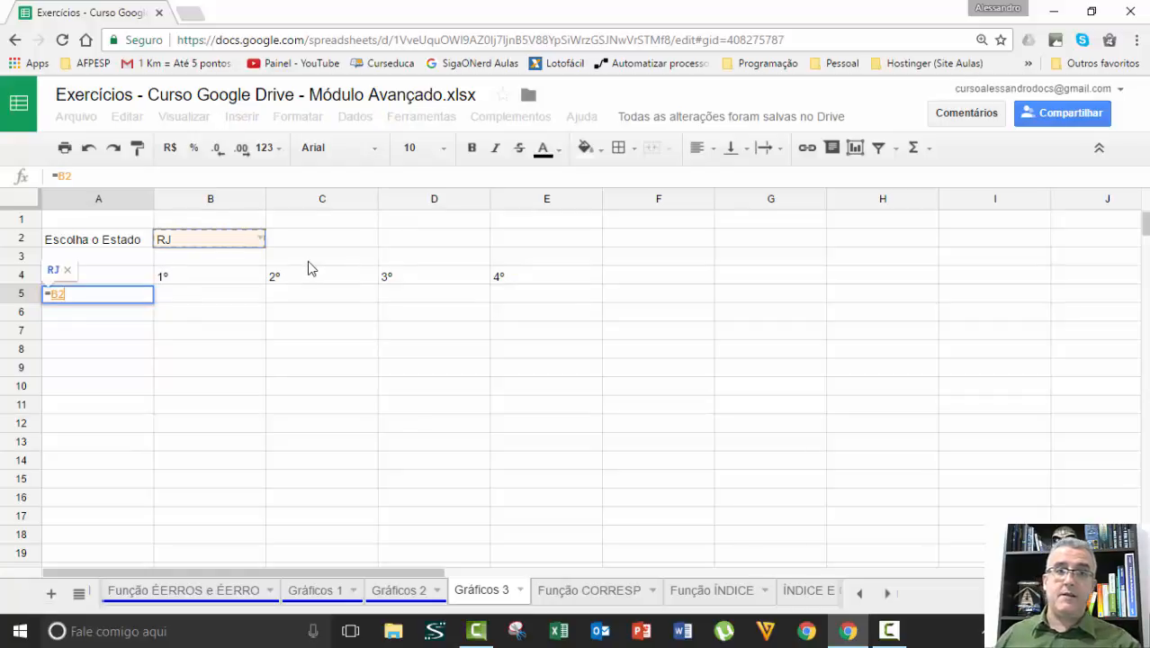
pyautogui.press('Return')
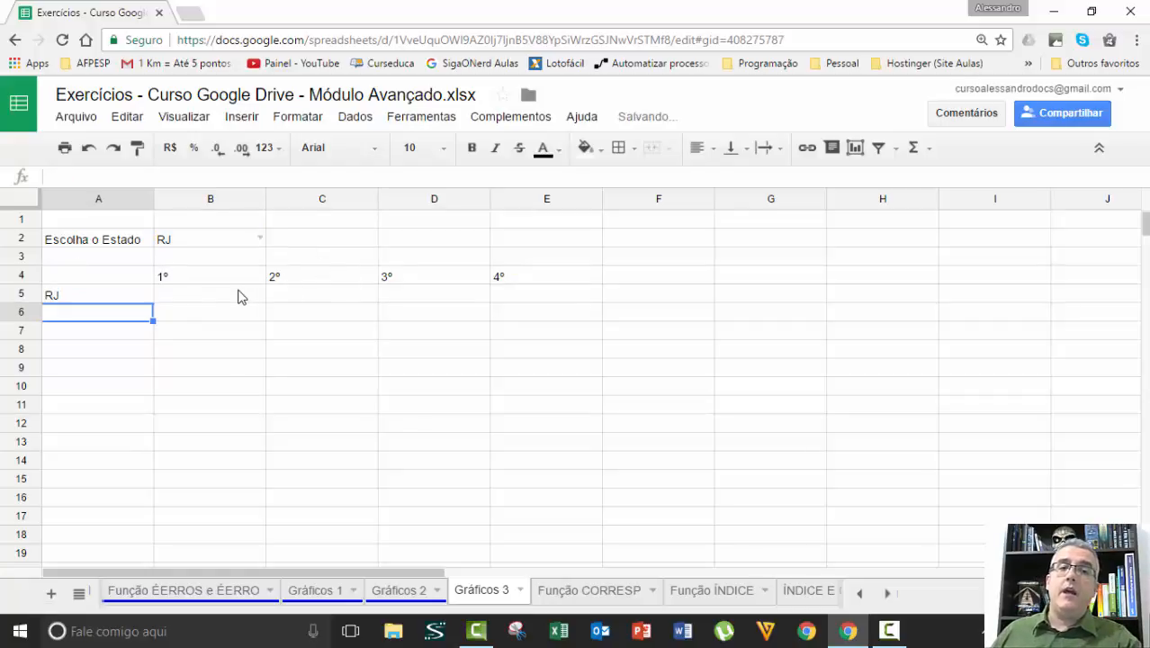
# Step: Look up the state's first-quarter sales in B5 with =PROCV(B2;'Gráficos 1'!$A$9:$E$15;2;0)
pyautogui.click(228, 297)
pyautogui.write('=')
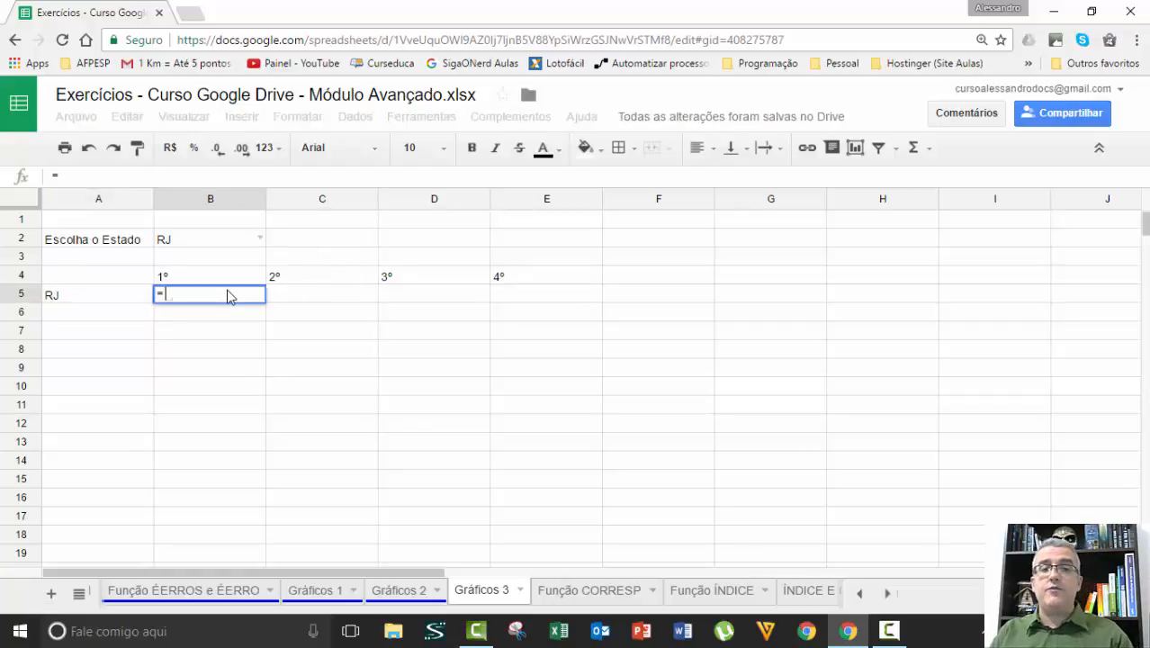
pyautogui.write('procv(')
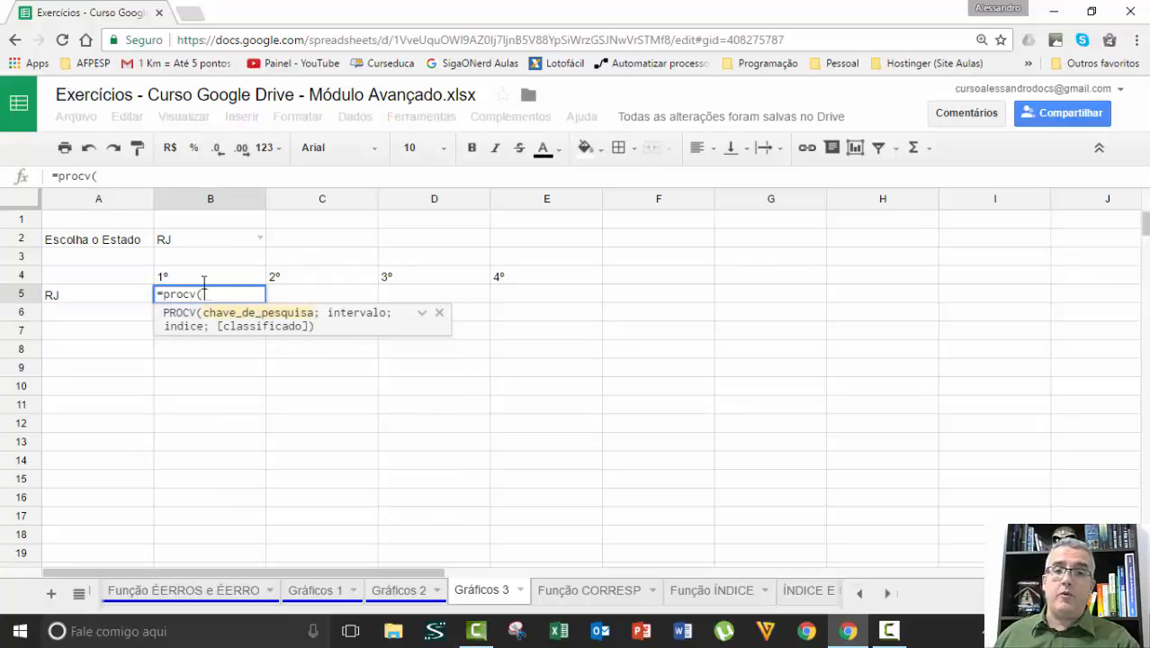
pyautogui.click(183, 244)
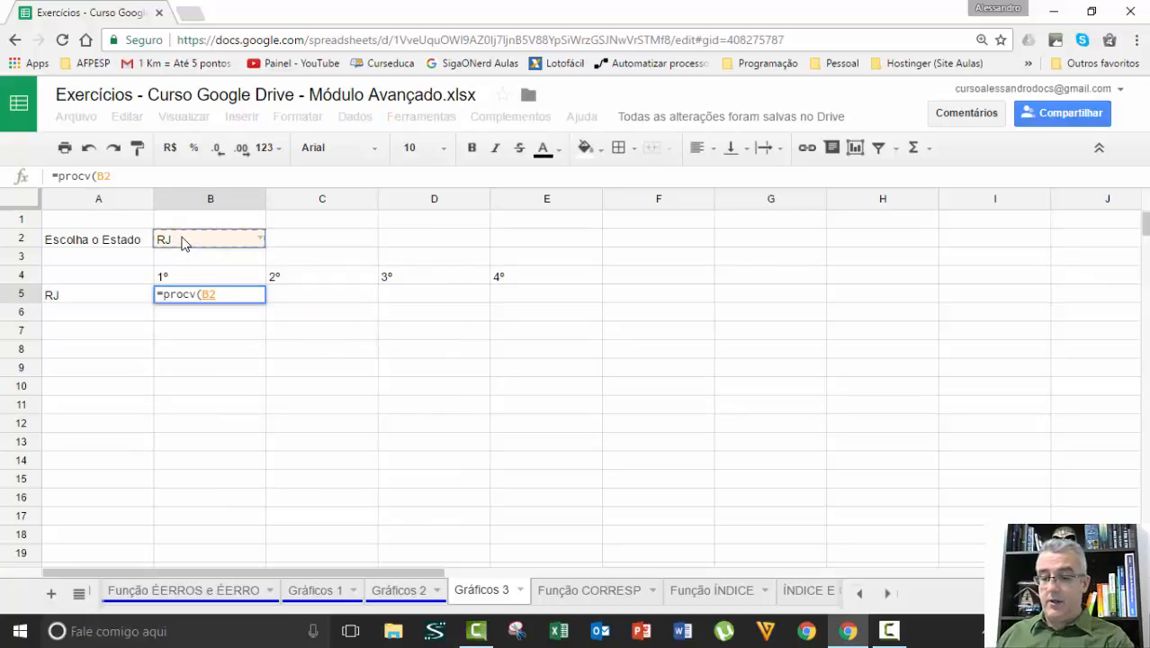
pyautogui.write(';')
pyautogui.click(309, 589)
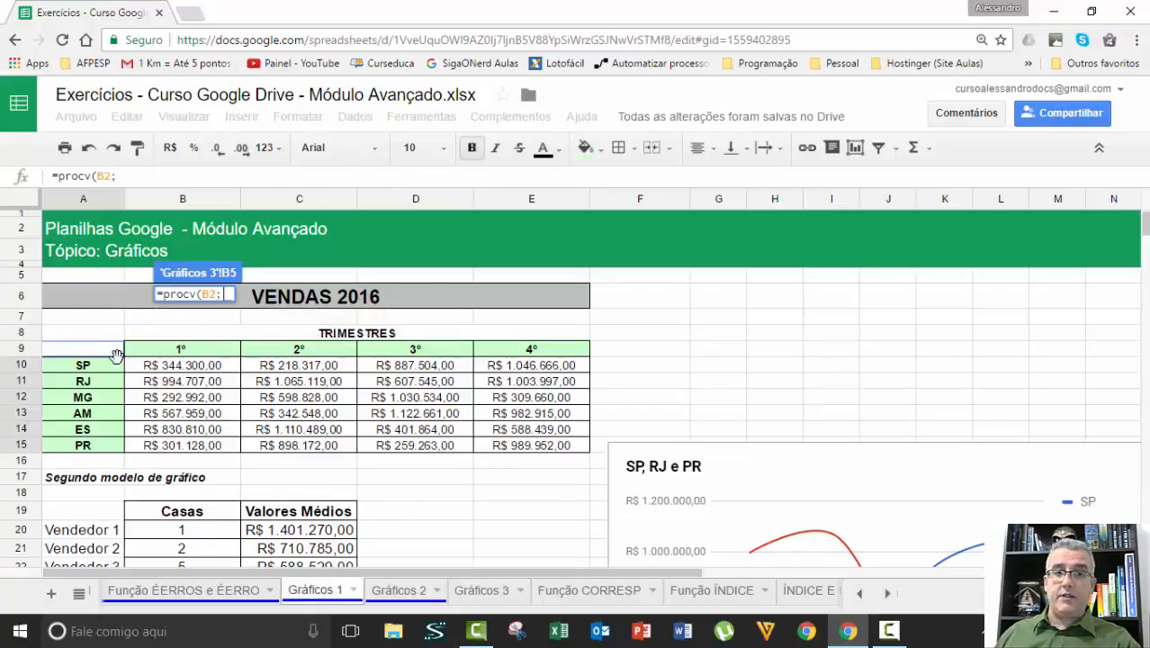
pyautogui.moveTo(83, 348); pyautogui.dragTo(513, 450)
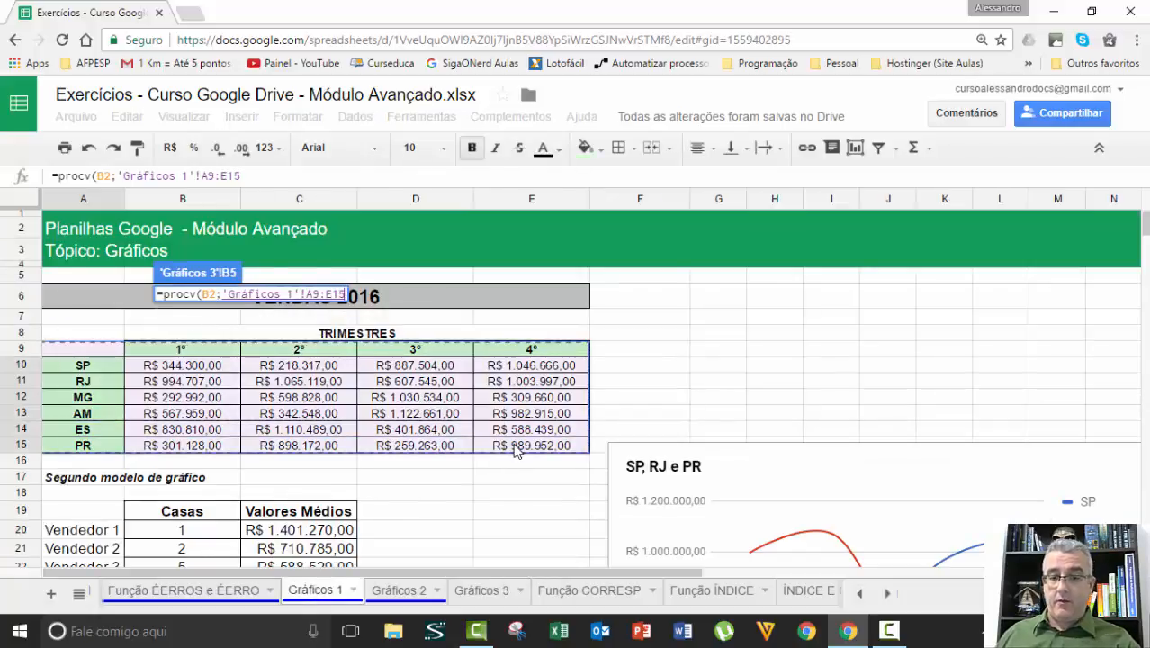
pyautogui.press('F4')
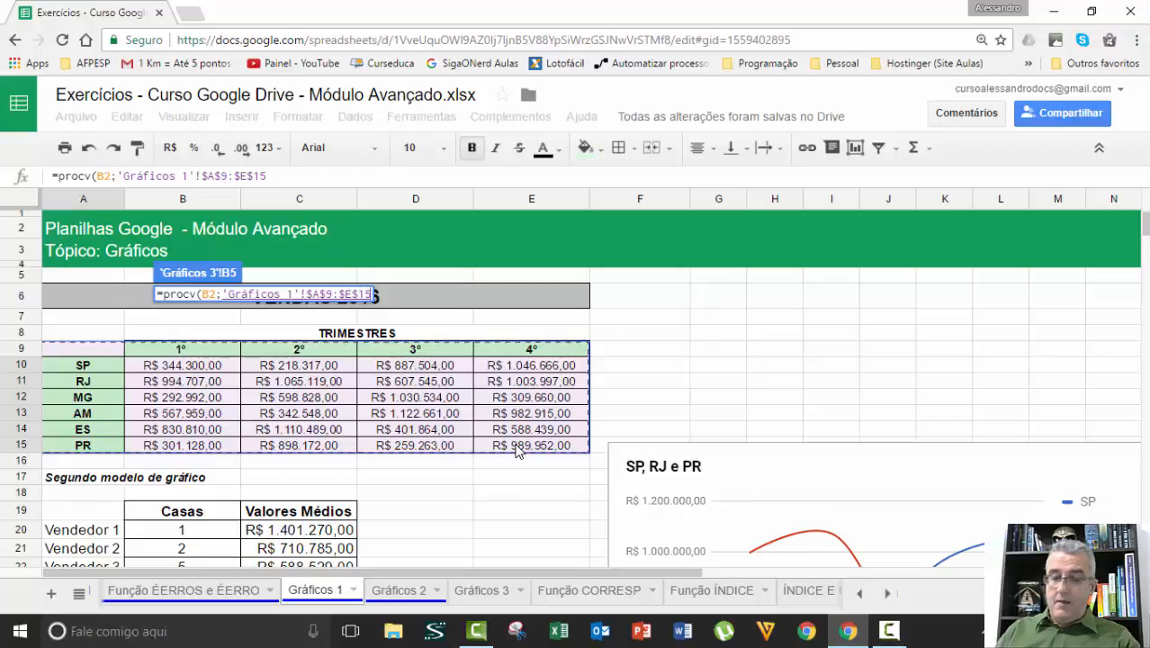
pyautogui.write(';')
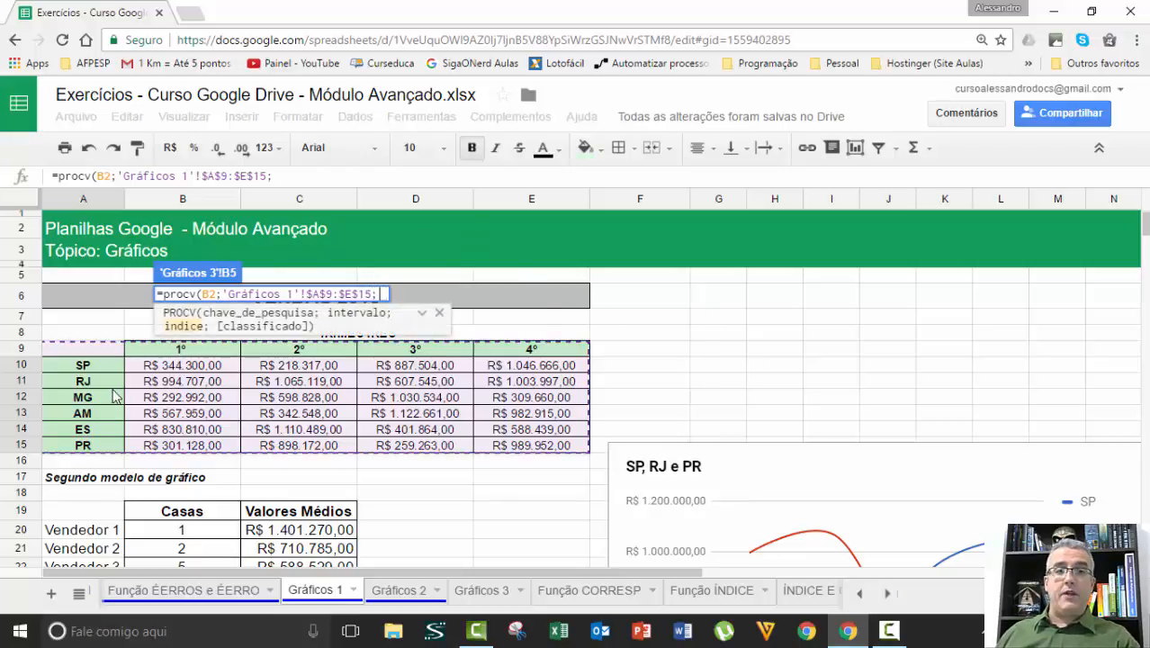
pyautogui.write('2')
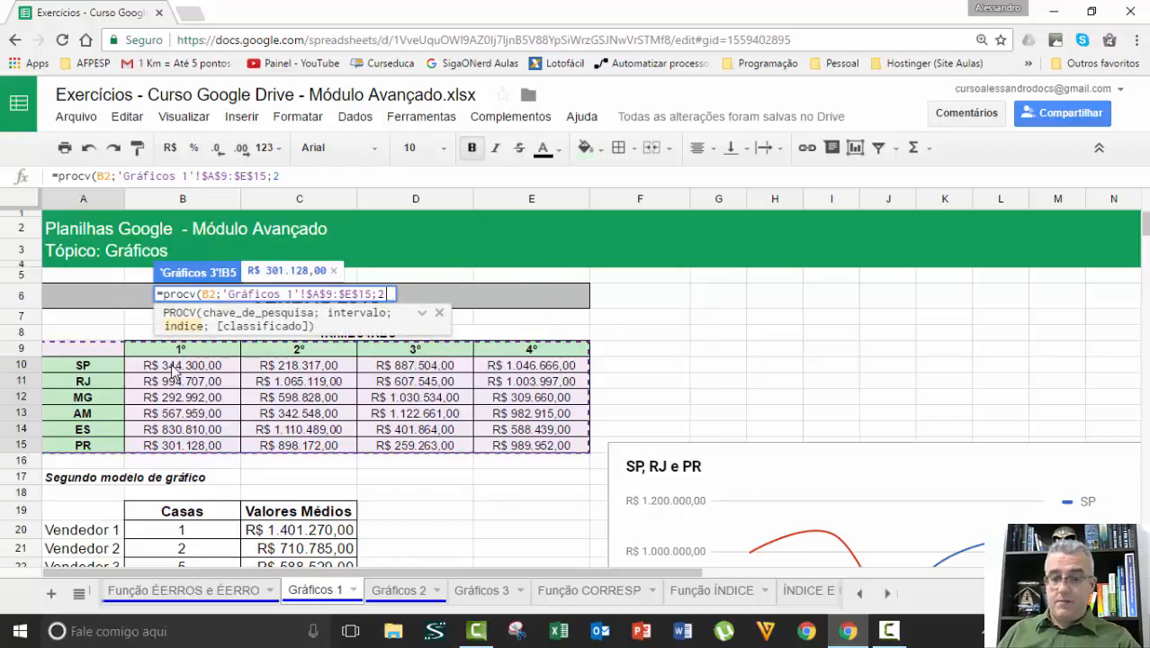
pyautogui.write(';0')
pyautogui.press('Return')
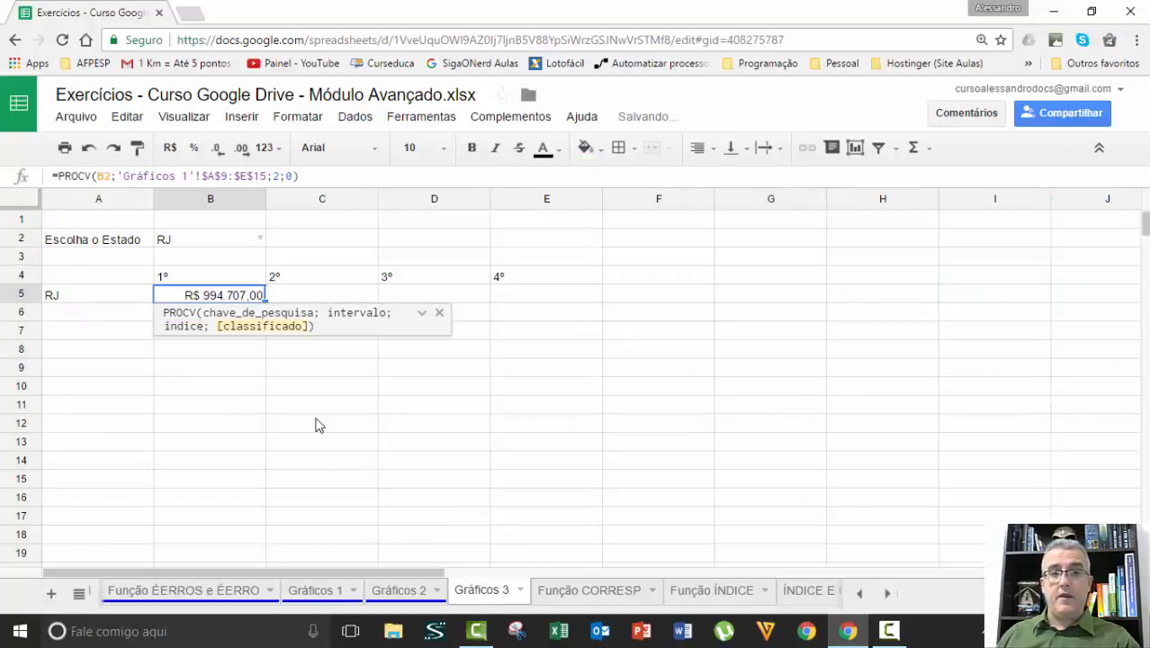
# Step: Make the lookup key in the B5 formula an absolute reference, $B$2
pyautogui.doubleClick(254, 297)
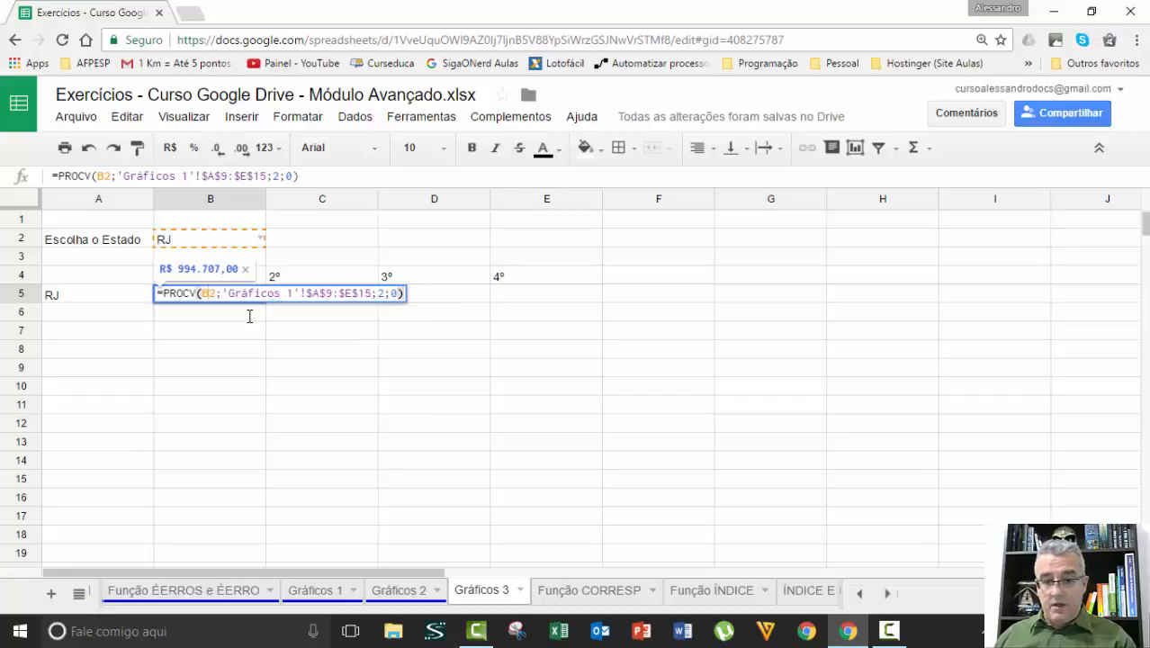
pyautogui.press('F4')
pyautogui.press('F4')
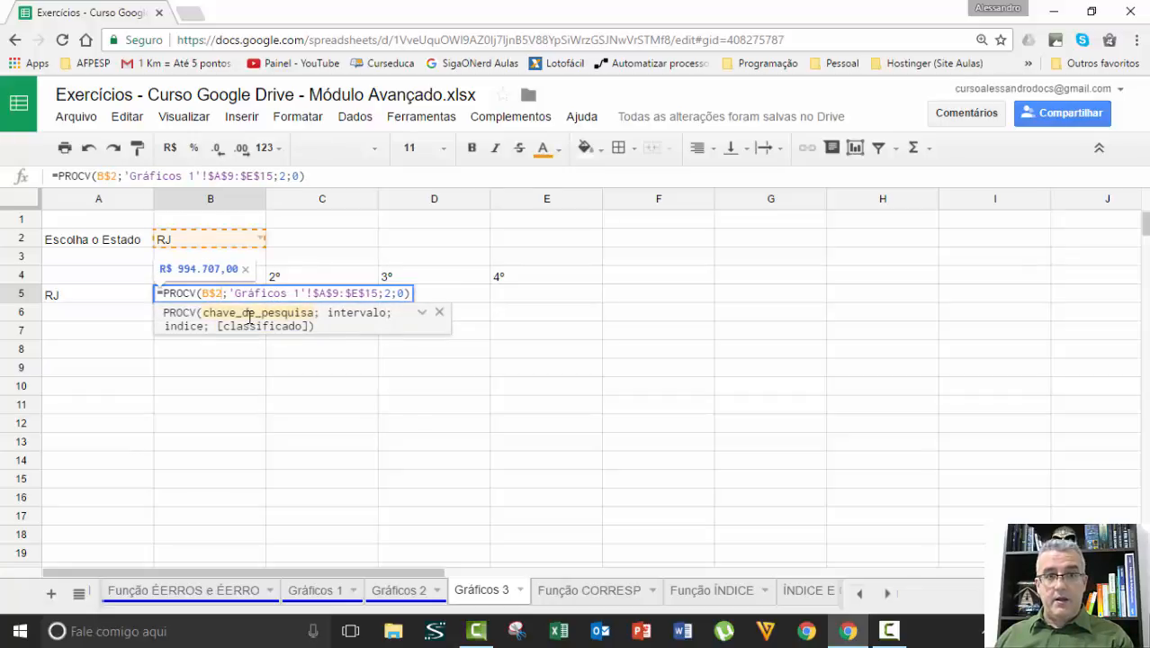
pyautogui.press('F4')
pyautogui.press('F4')
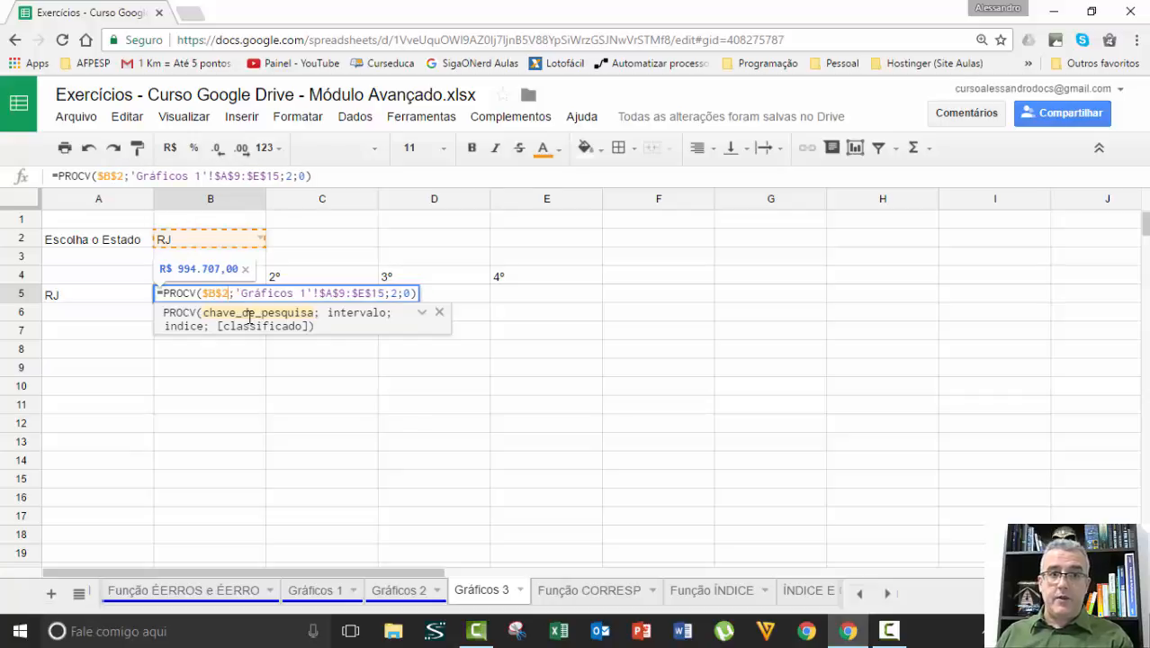
pyautogui.press('Return')
# Step: Fill the PROCV formula from B5 across to E5
pyautogui.click(252, 299)
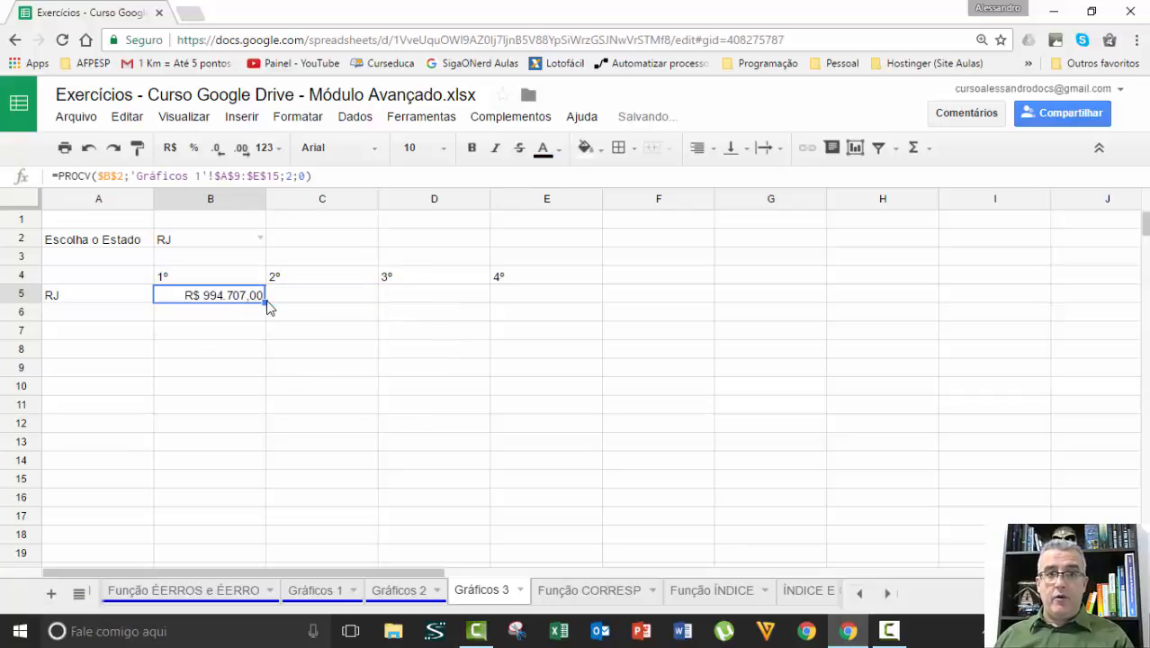
pyautogui.moveTo(275, 302); pyautogui.dragTo(514, 305)
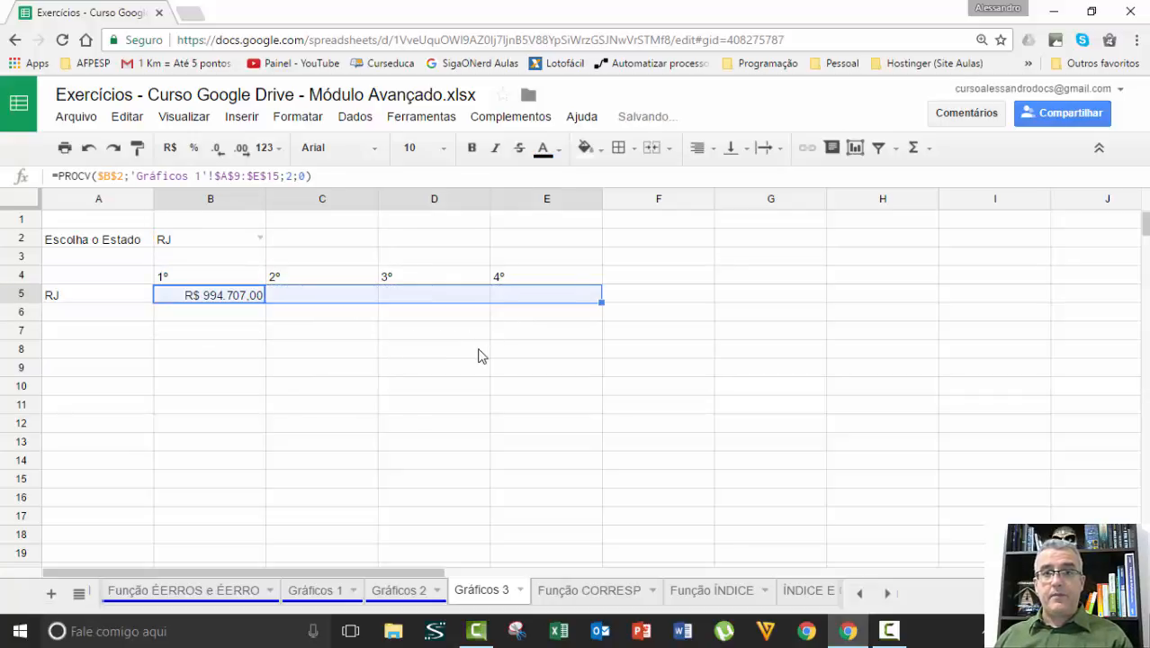
pyautogui.click(480, 352)
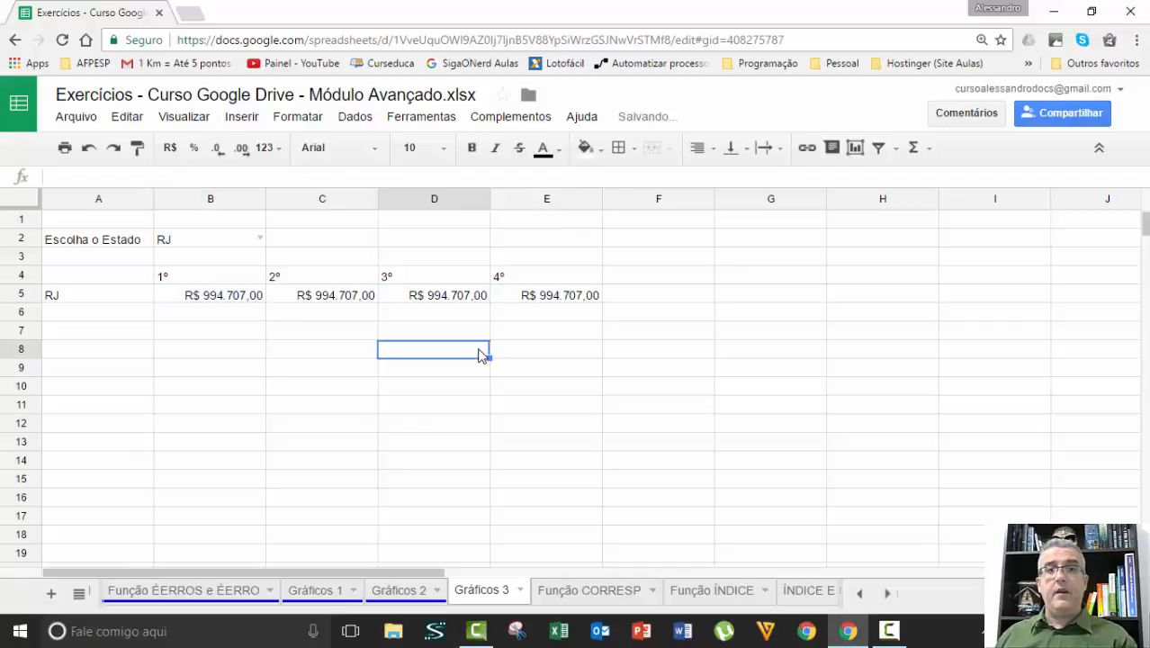
# Step: Set the column index of the PROCV formula in C5 to 3
pyautogui.click(252, 303)
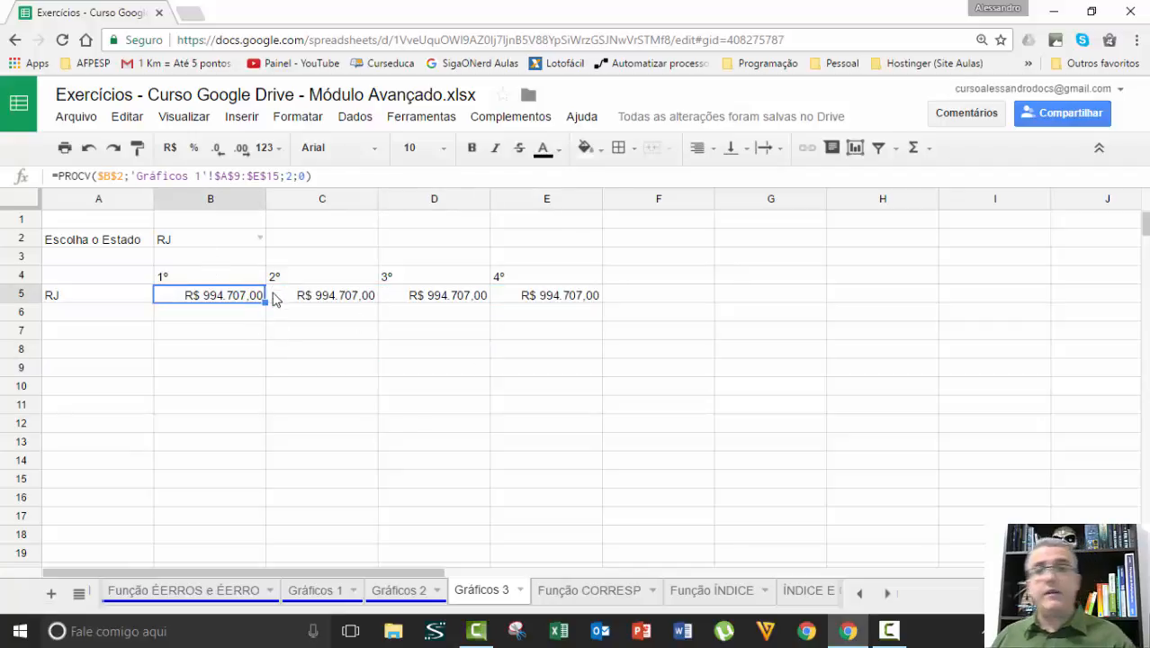
pyautogui.press('Right')
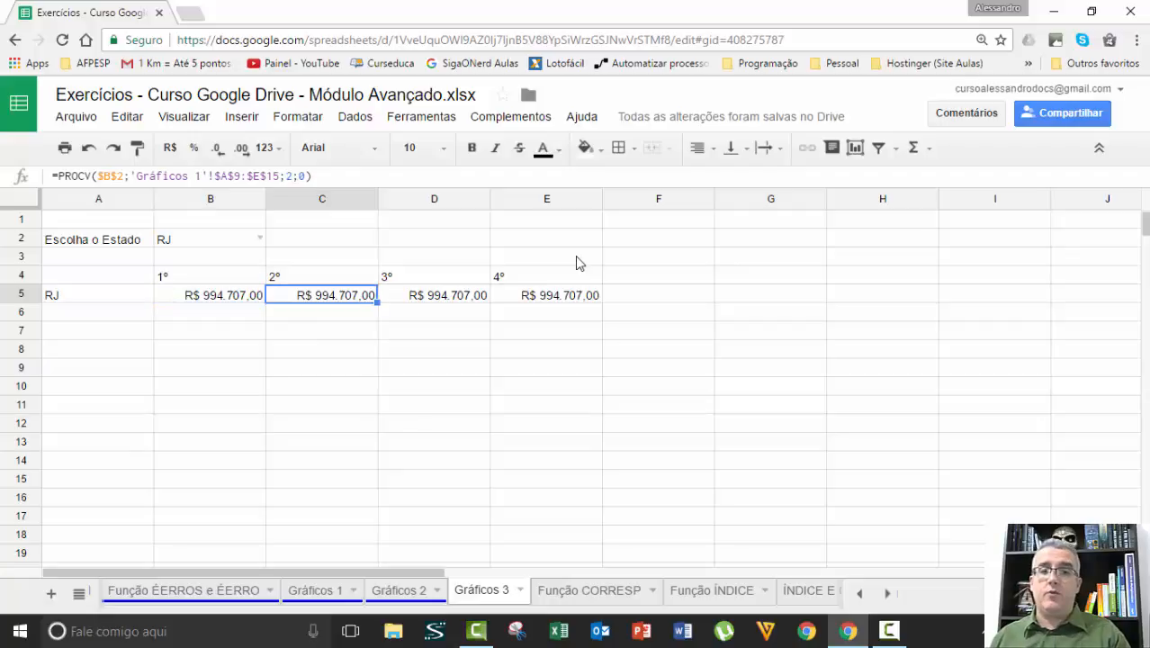
pyautogui.press('Up')
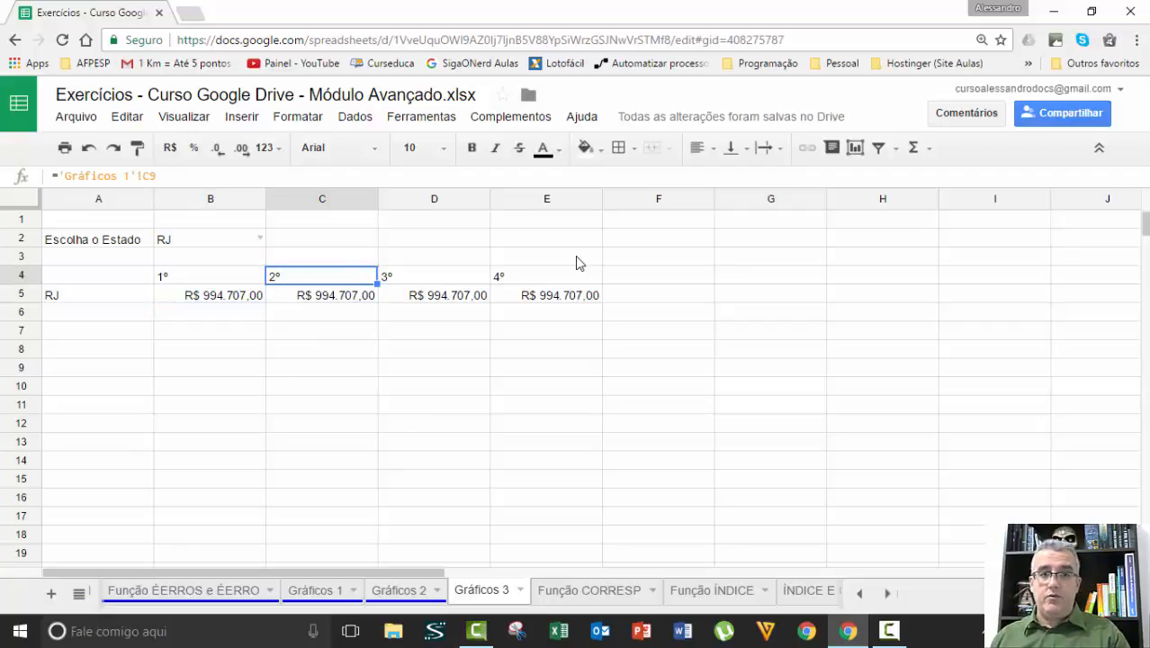
pyautogui.press('Down')
pyautogui.press('F2')
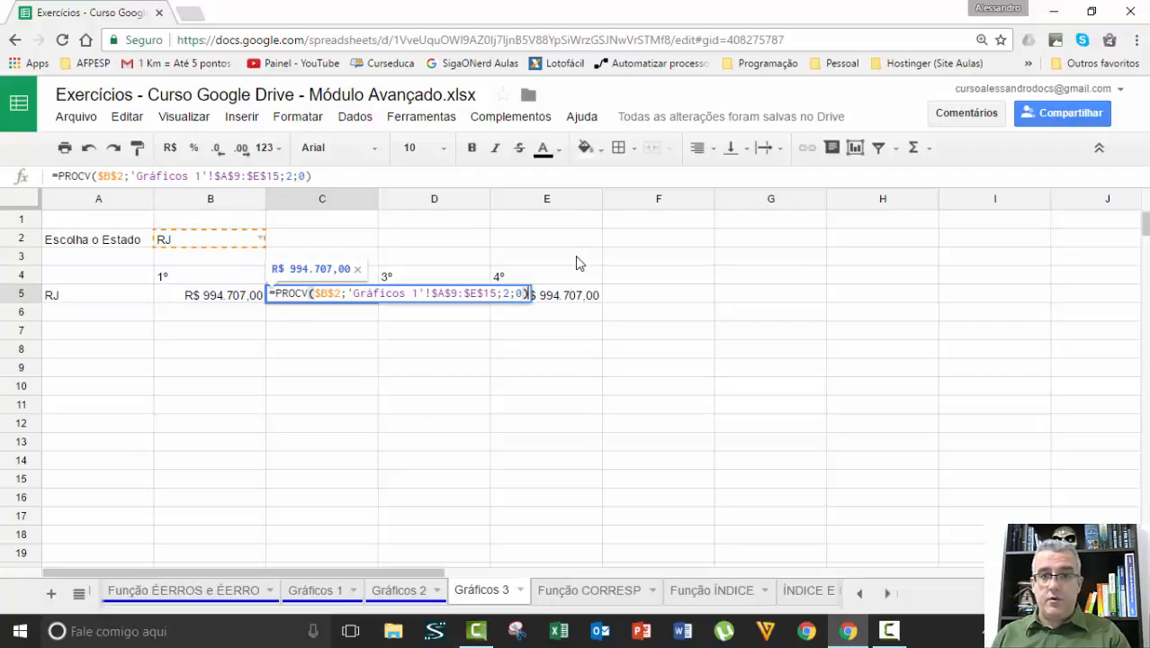
pyautogui.press('Left')
pyautogui.press('Left')
pyautogui.press('Left')
pyautogui.press('BackSpace')
pyautogui.write('3')
pyautogui.press('Return')
# Step: Set the column index of the PROCV formula in D5 to 4
pyautogui.press('Up')
pyautogui.press('Right')
pyautogui.press('F2')
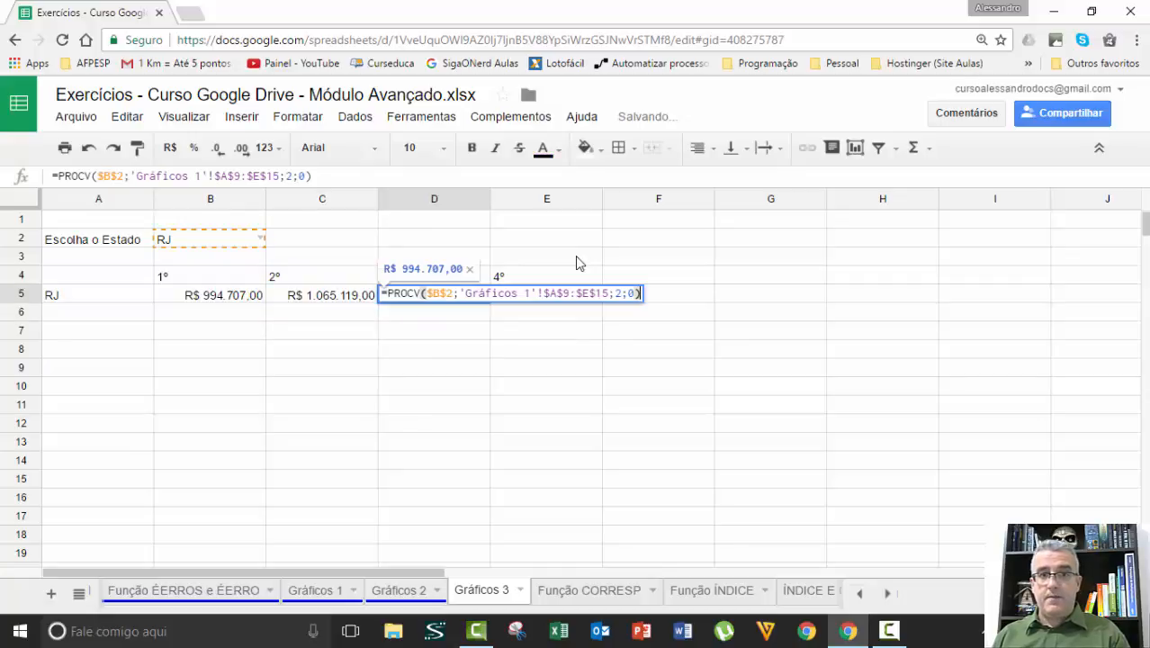
pyautogui.press('Left')
pyautogui.press('Left')
pyautogui.press('Left')
pyautogui.press('BackSpace')
pyautogui.write('4')
pyautogui.press('Return')
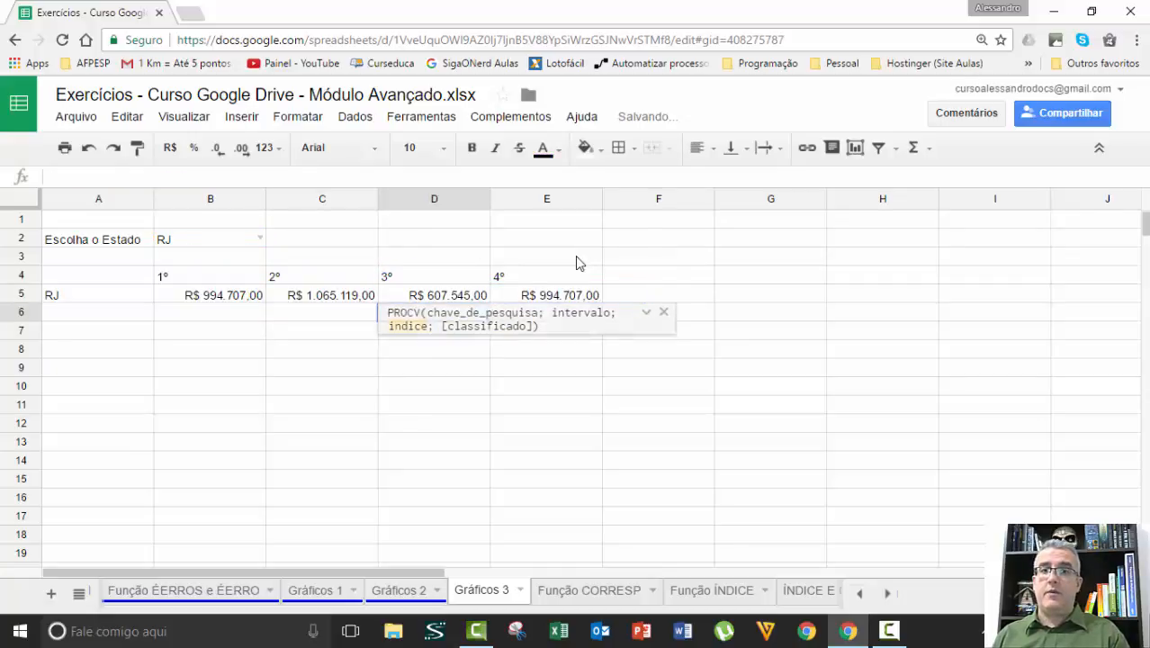
# Step: Enter the helper numbers 1, 2, 3 and 4 in cells B3 to E3
pyautogui.press('Up')
pyautogui.press('Up')
pyautogui.press('Up')
pyautogui.press('Left')
pyautogui.press('Left')
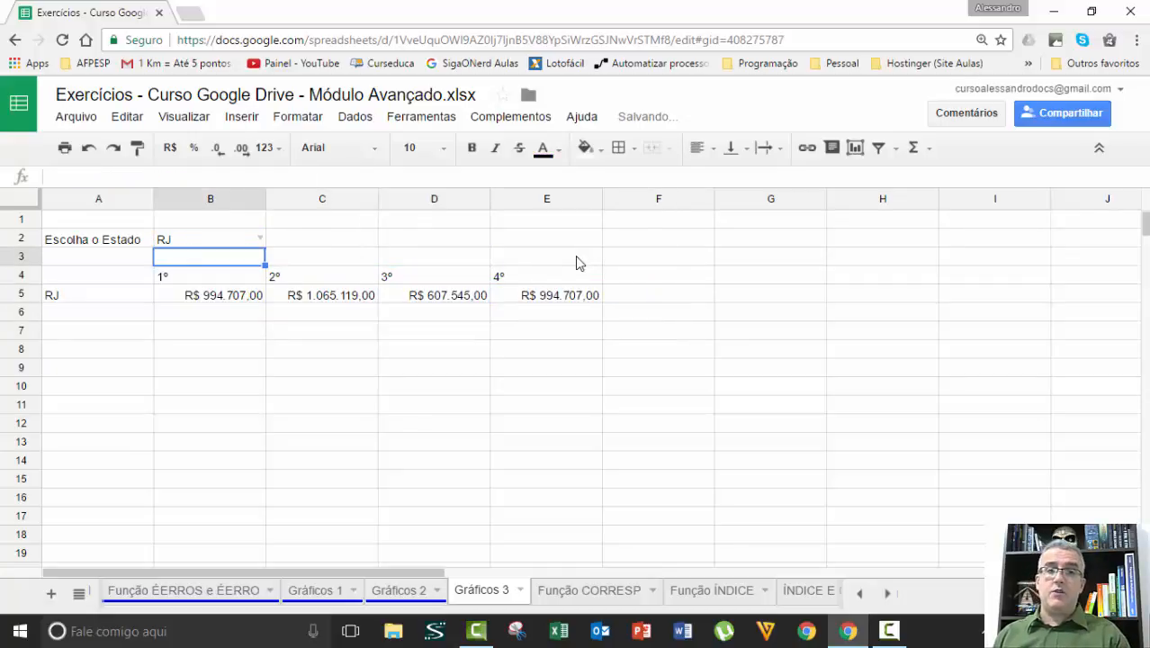
pyautogui.write('1')
pyautogui.press('Tab')
pyautogui.write('2')
pyautogui.press('Tab')
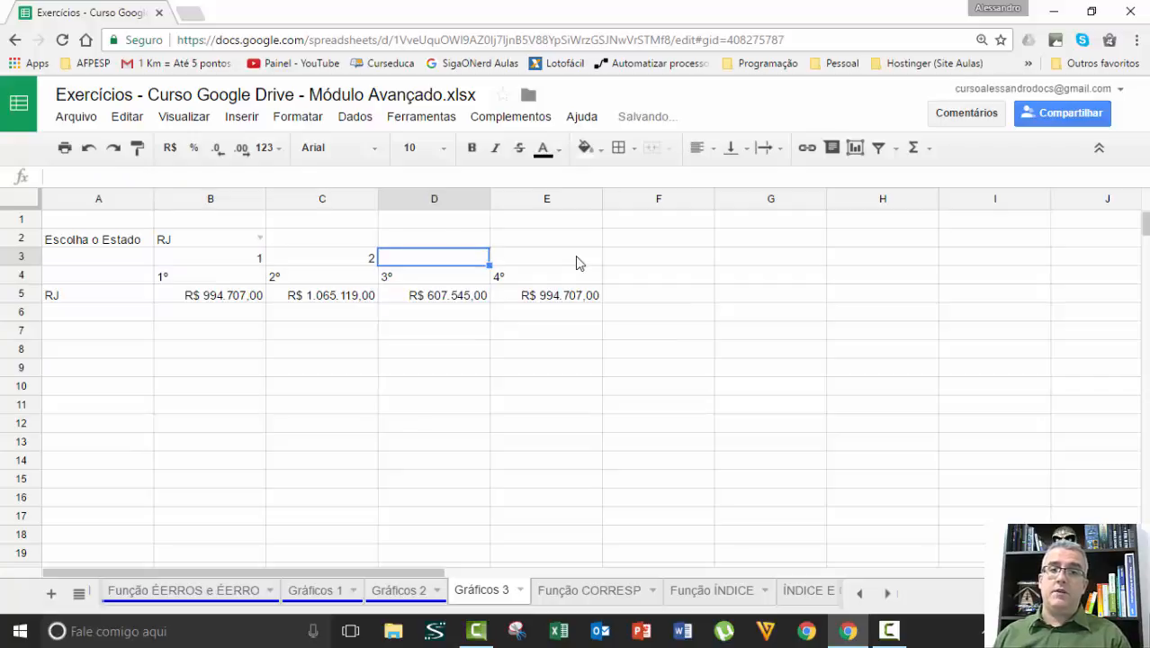
pyautogui.write('3')
pyautogui.press('Tab')
pyautogui.write('4')
pyautogui.press('Tab')
# Step: Hide the helper numbers in B3:E3 by setting their text colour to white
pyautogui.click(249, 265)
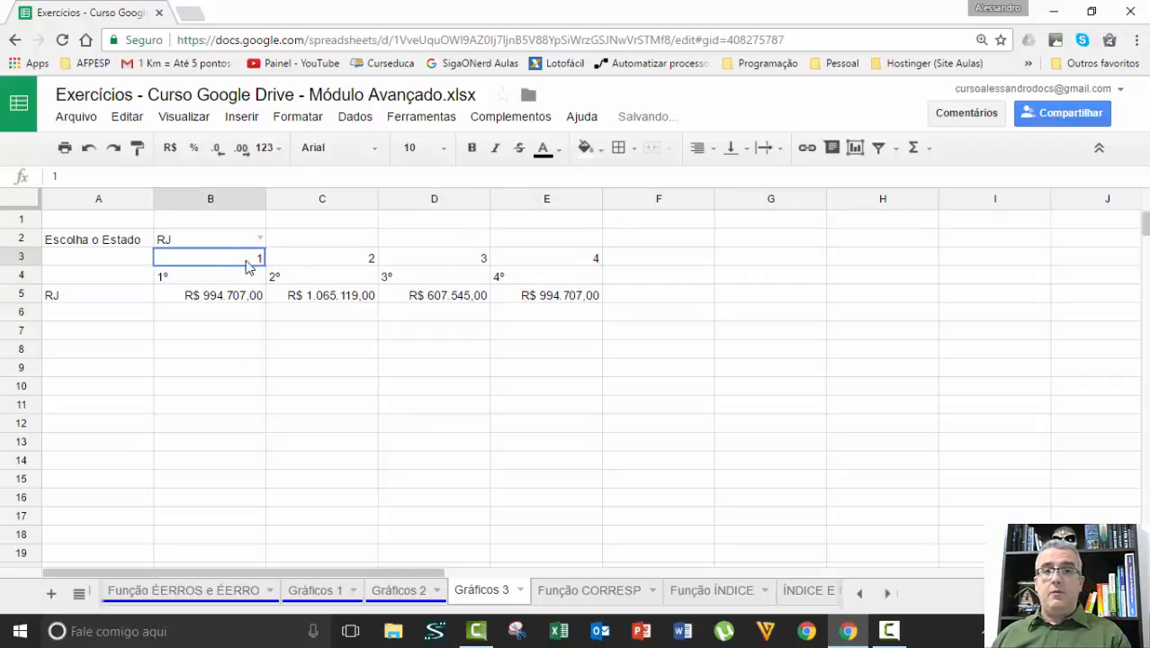
pyautogui.keyDown('shift'); pyautogui.click(521, 260); pyautogui.keyUp('shift')
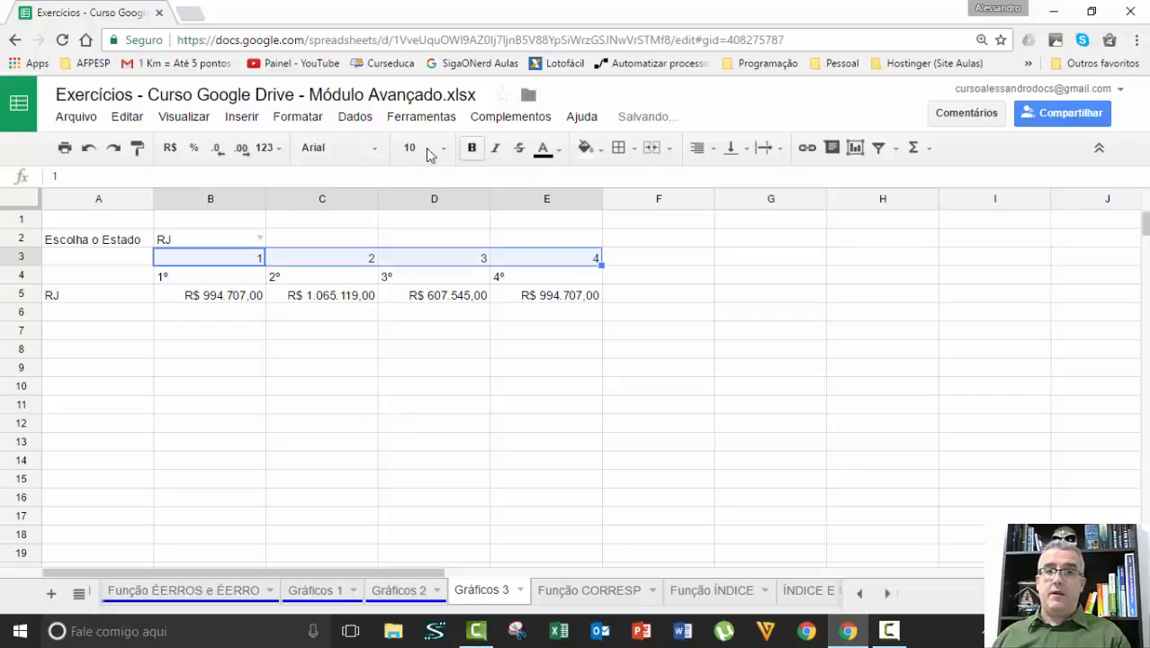
pyautogui.click(558, 151)
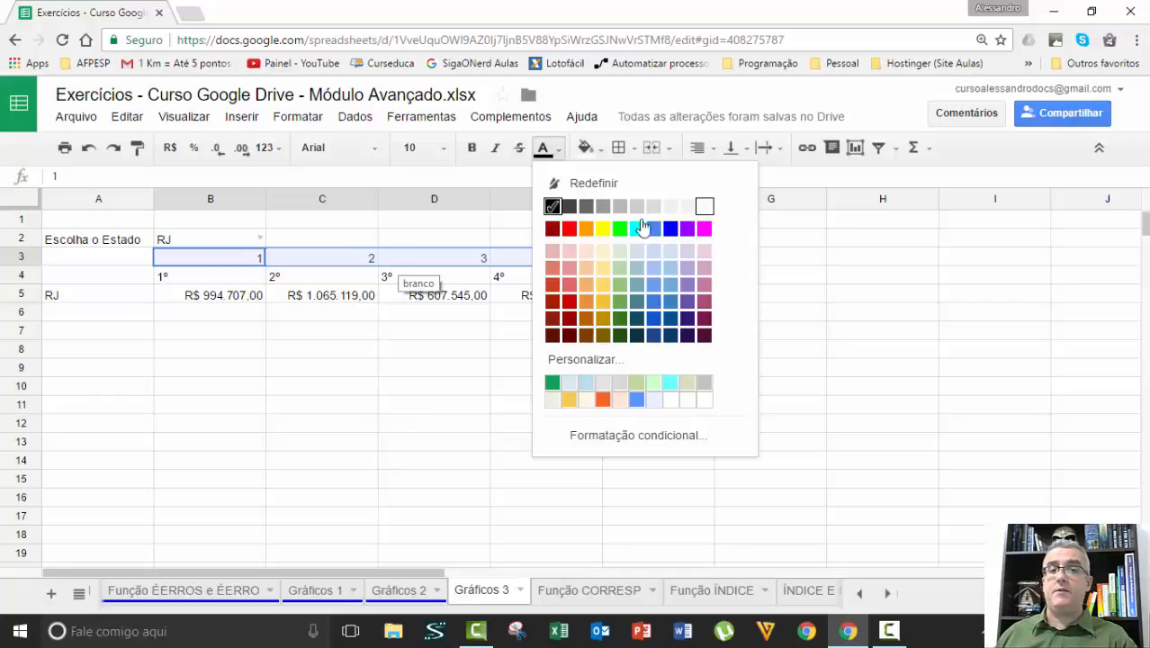
pyautogui.click(710, 208)
pyautogui.click(429, 334)
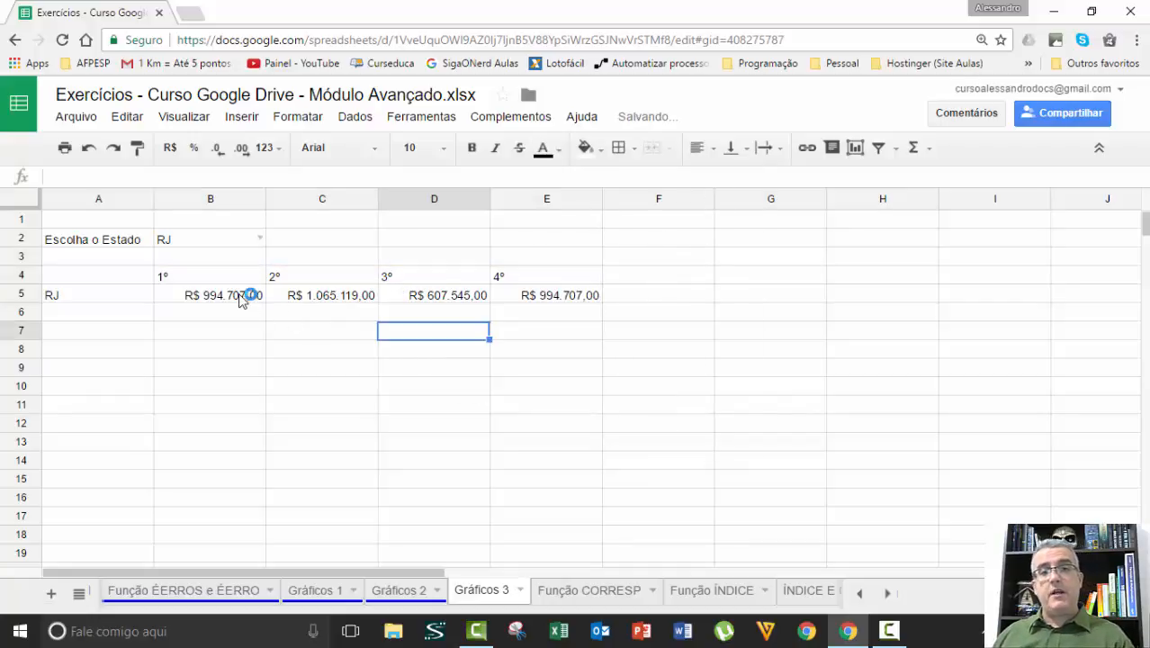
# Step: Replace the column index of the PROCV formula in B5 with the row-locked reference B$3 and copy the cell
pyautogui.click(245, 296)
pyautogui.doubleClick(247, 298)
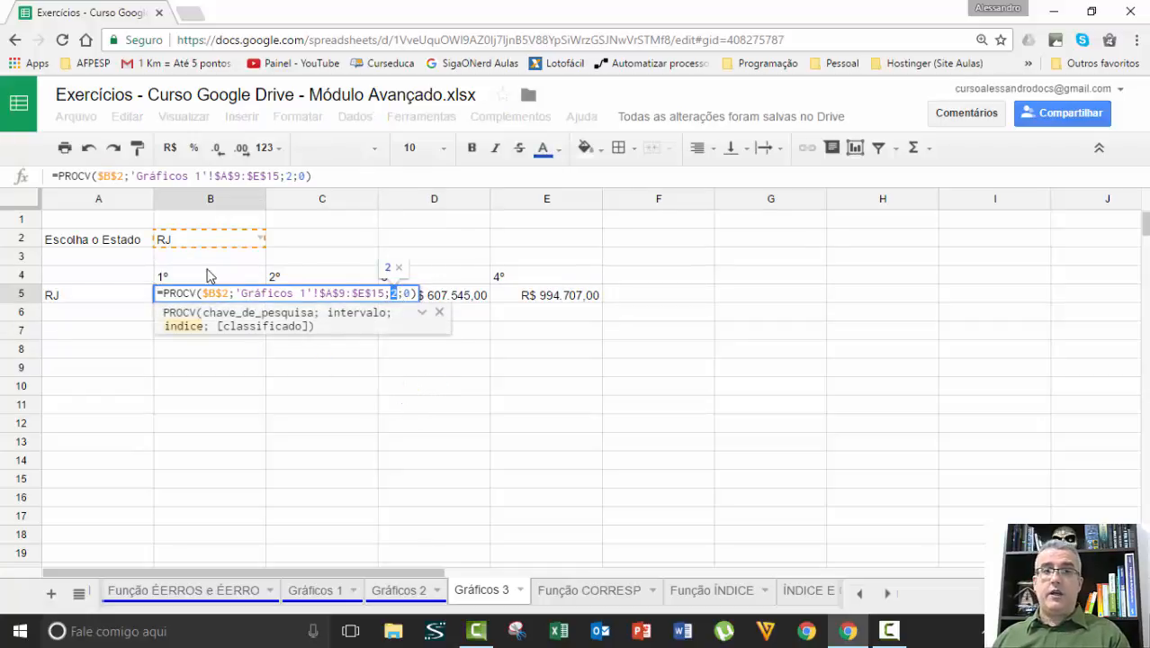
pyautogui.click(228, 259)
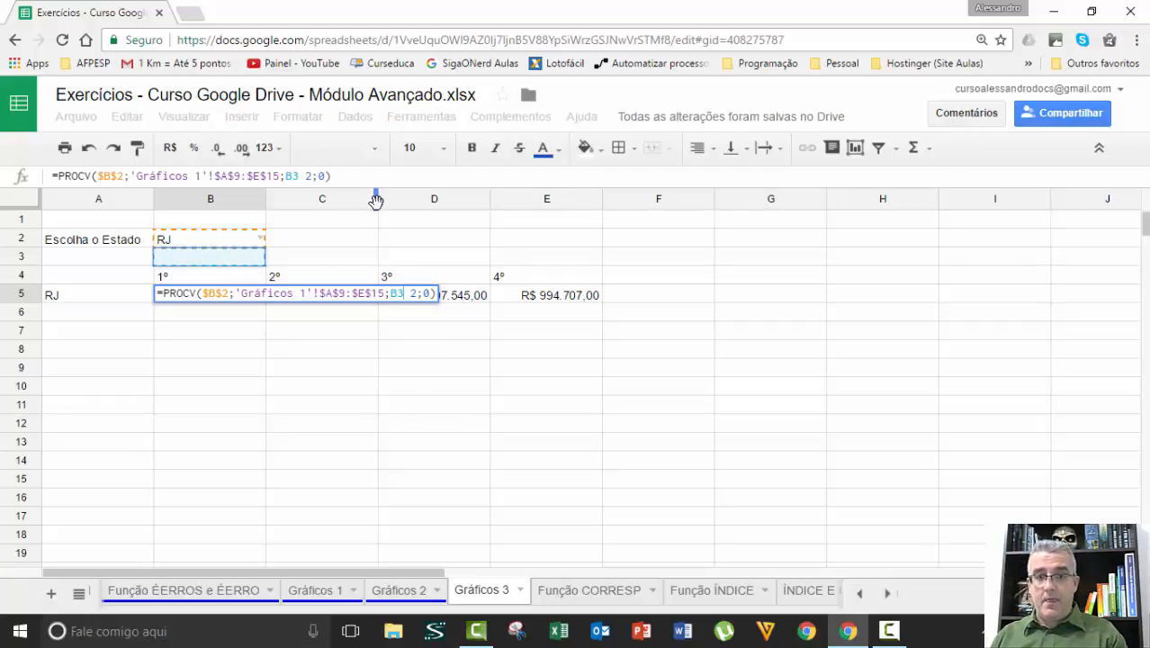
pyautogui.press('Return')
pyautogui.press('Up')
pyautogui.press('F2')
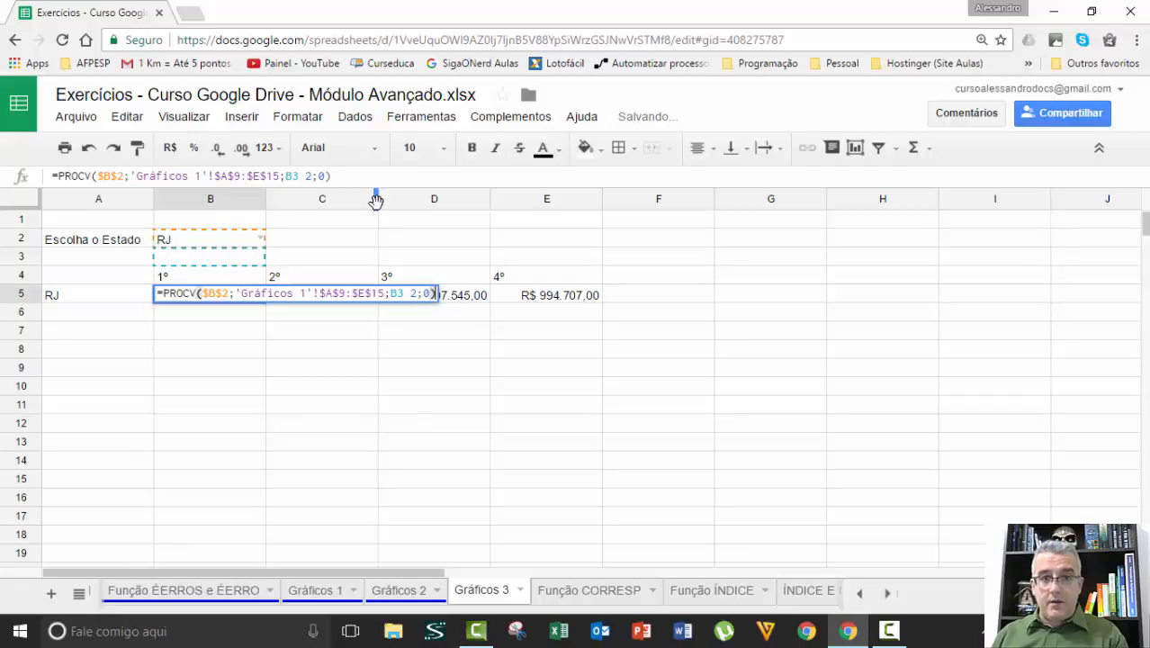
pyautogui.press('Left')
pyautogui.press('Left')
pyautogui.press('Left')
pyautogui.press('BackSpace')
pyautogui.press('BackSpace')
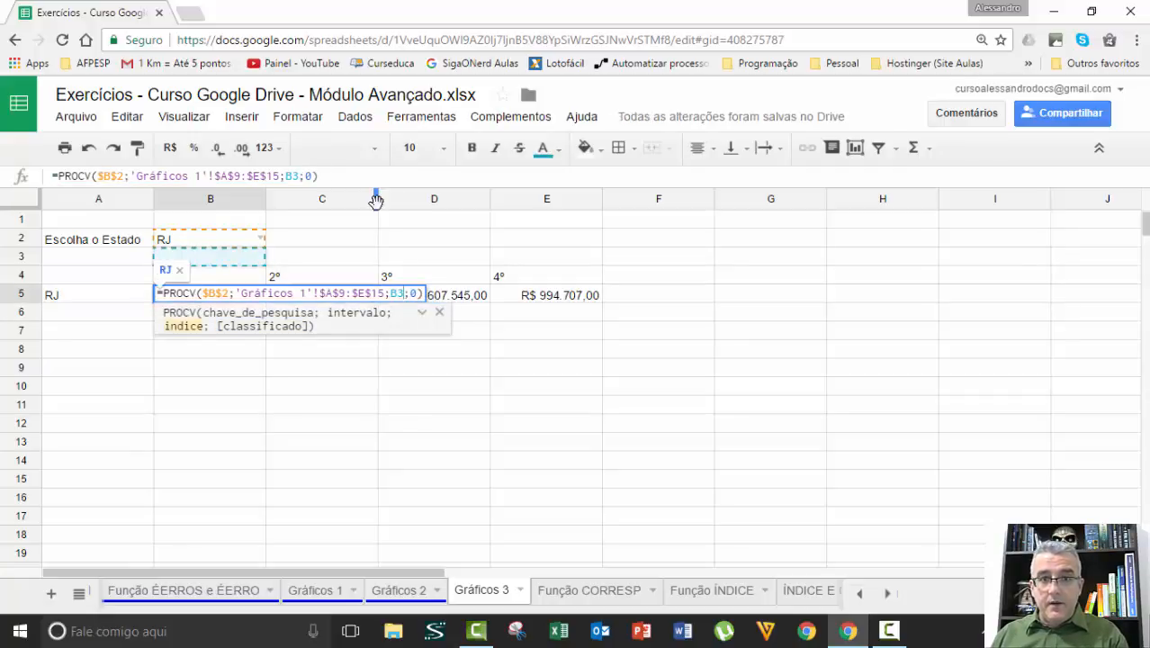
pyautogui.press('F4')
pyautogui.press('F4')
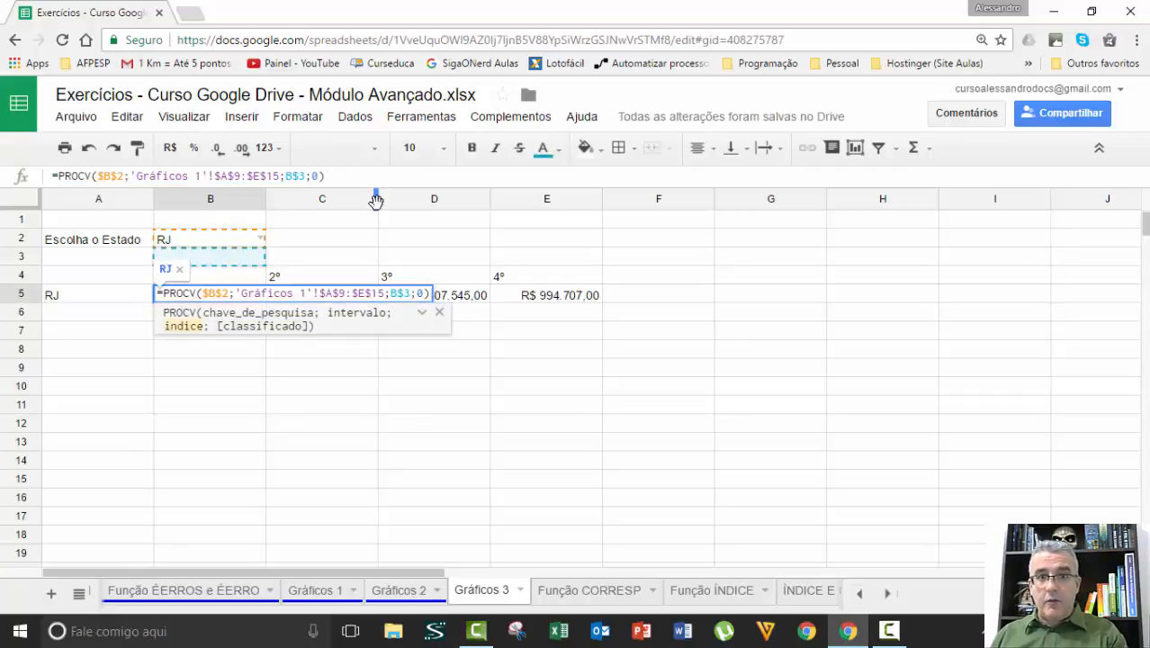
pyautogui.hotkey('ctrl', 'Return')
pyautogui.press('F2')
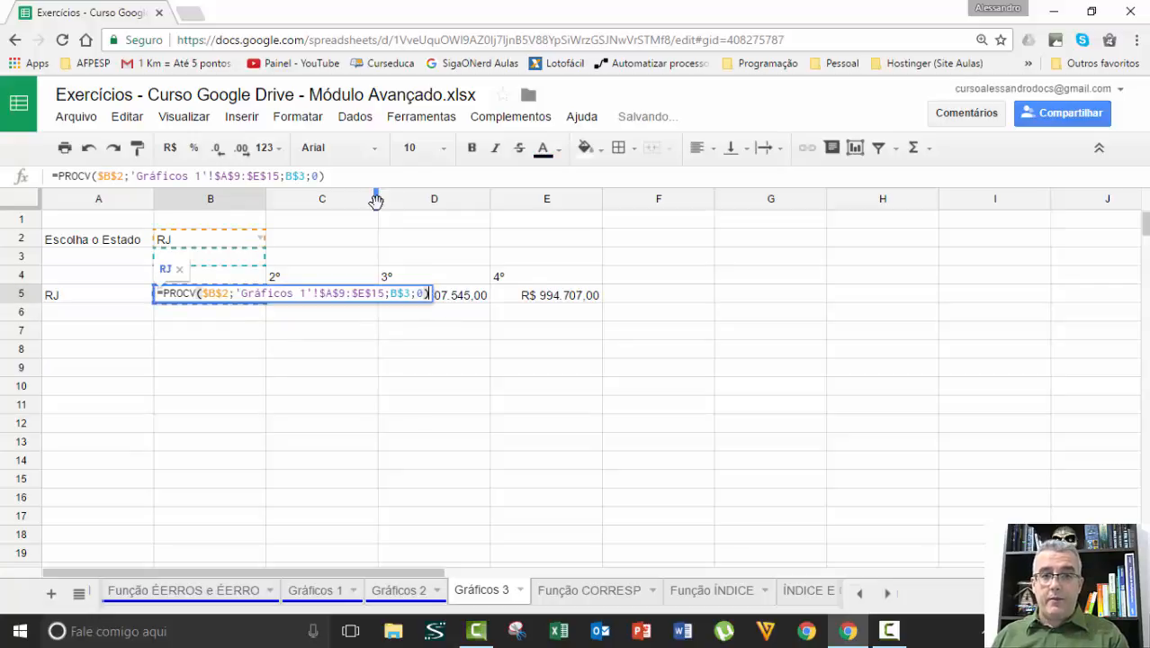
pyautogui.press('Escape')
# Step: Renumber the hidden helper cells B3 to E3 consecutively, starting with 2 in B3
pyautogui.press('Up')
pyautogui.press('Up')
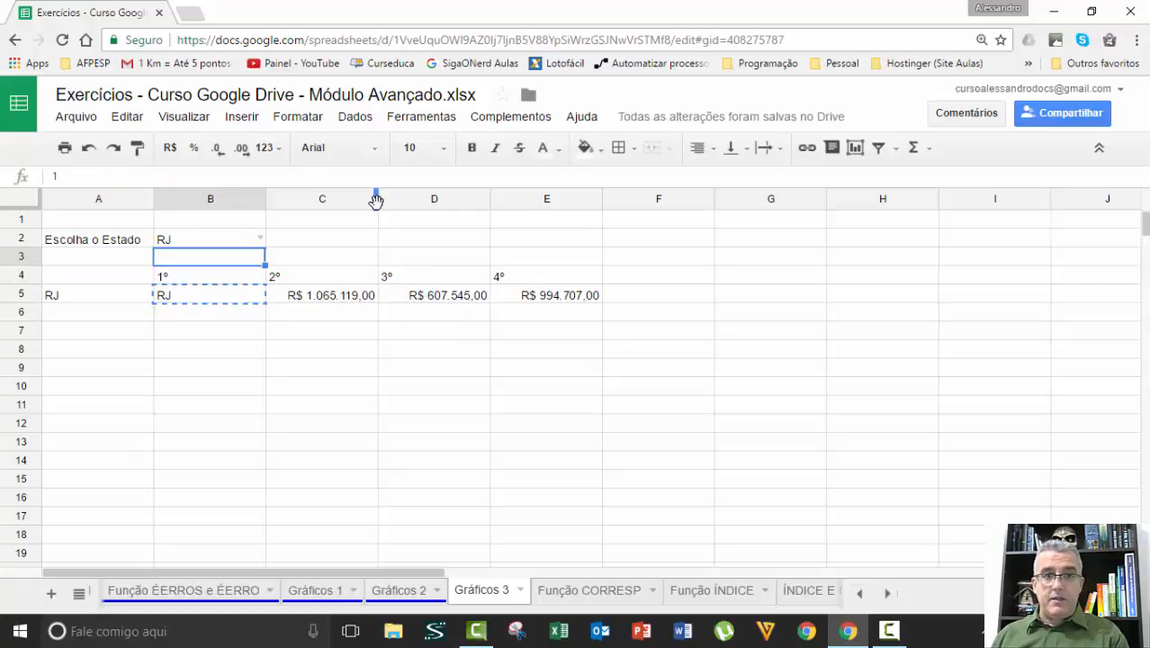
pyautogui.write('2')
pyautogui.press('Return')
pyautogui.press('Up')
pyautogui.press('Right')
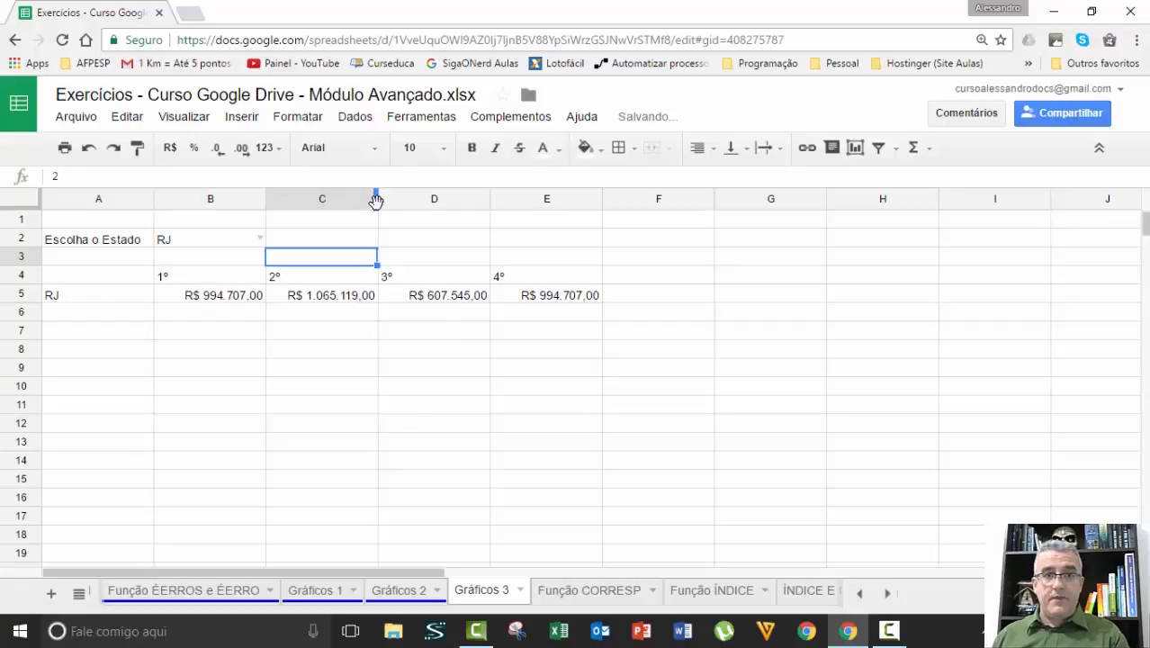
pyautogui.press('Down')
pyautogui.press('Up')
pyautogui.press('Right')
pyautogui.press('Right')
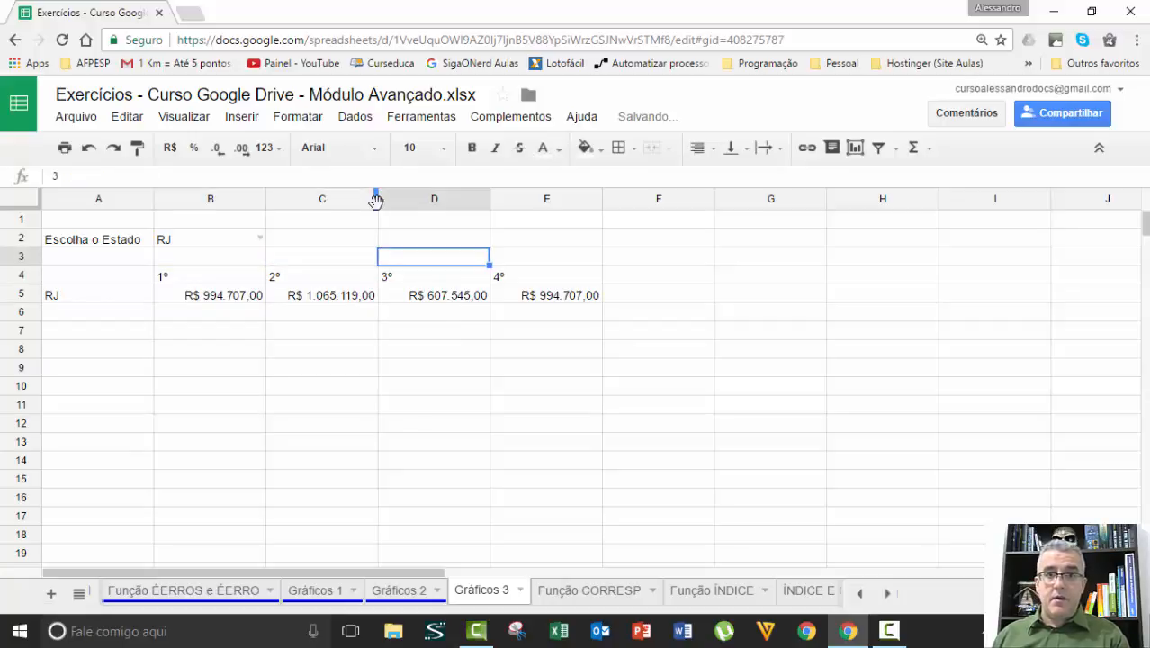
pyautogui.press('Left')
pyautogui.press('Down')
pyautogui.press('Left')
pyautogui.press('Left')
pyautogui.press('Down')
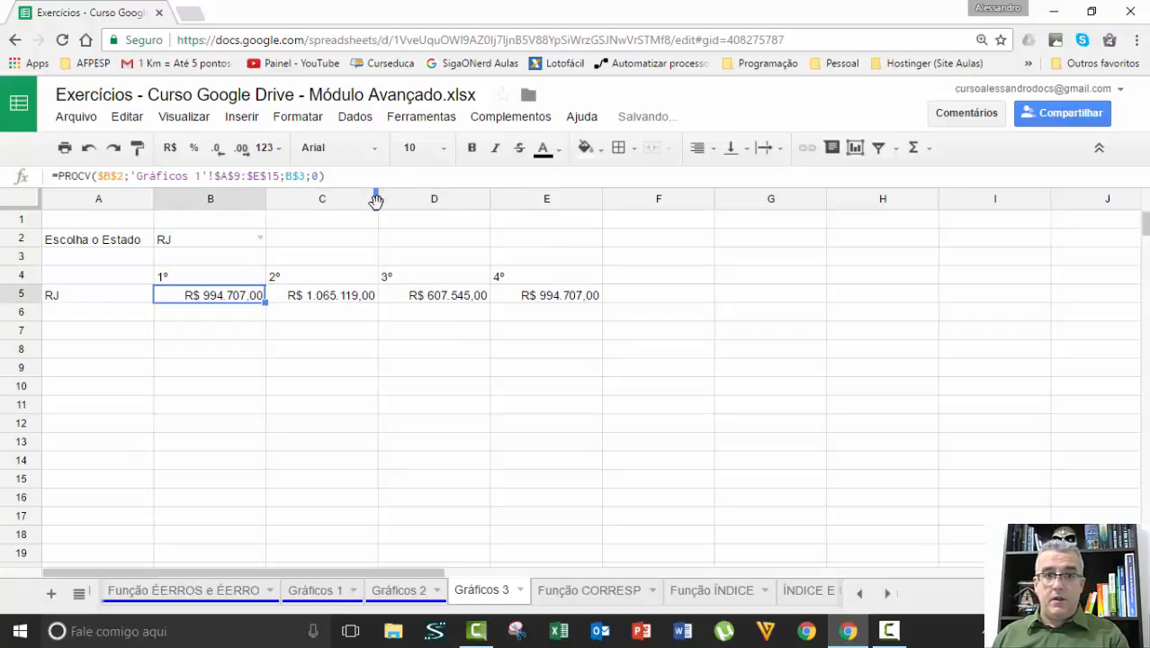
# Step: Paste the copied PROCV formula from B5 into C5, D5 and E5
pyautogui.press('Right')
pyautogui.hotkey('ctrl', 'v')
pyautogui.press('Right')
pyautogui.hotkey('ctrl', 'v')
pyautogui.press('Right')
pyautogui.hotkey('ctrl', 'v')
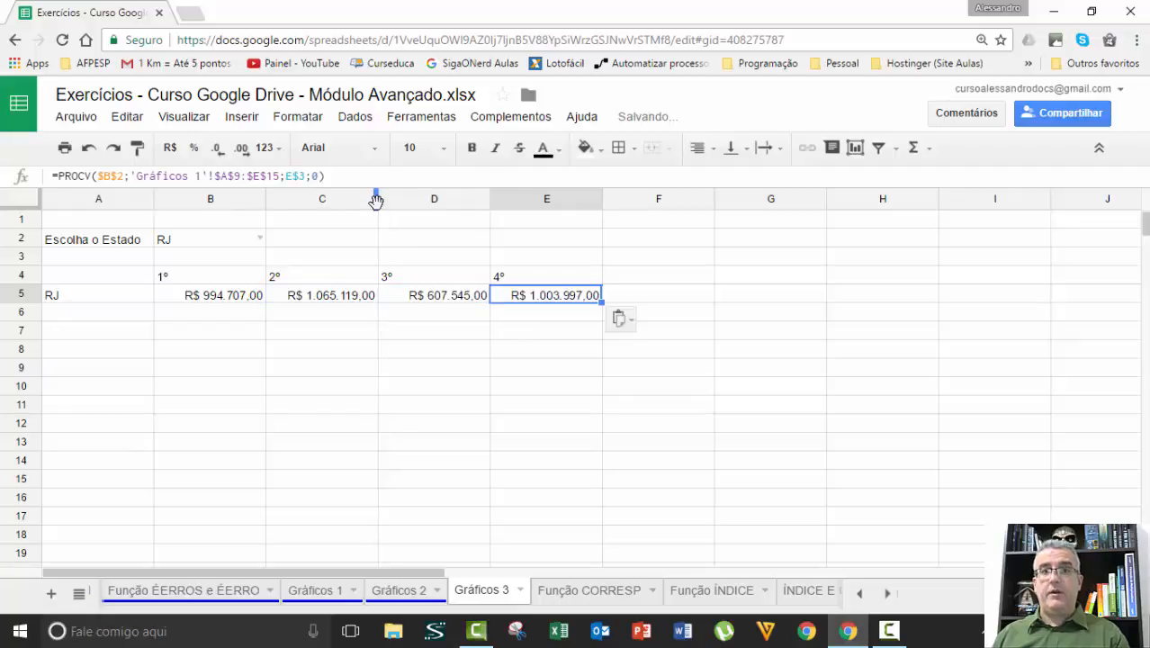
pyautogui.click(180, 377)
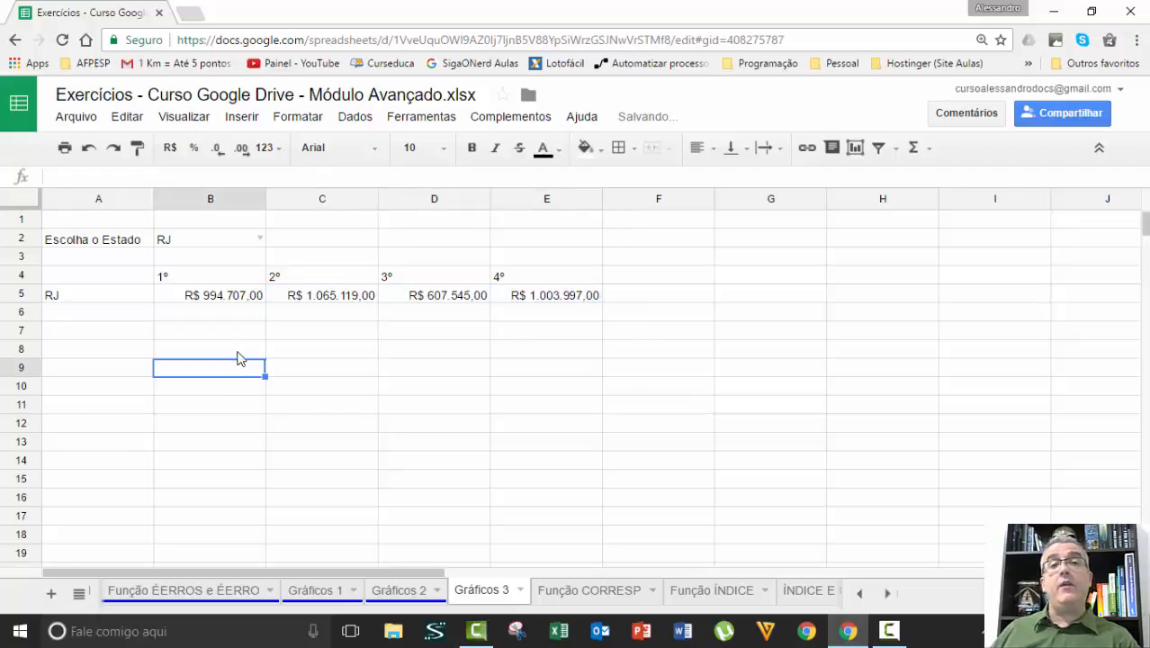
# Step: Apply all borders to the quarter headers and sales values in B4:E5
pyautogui.click(207, 248)
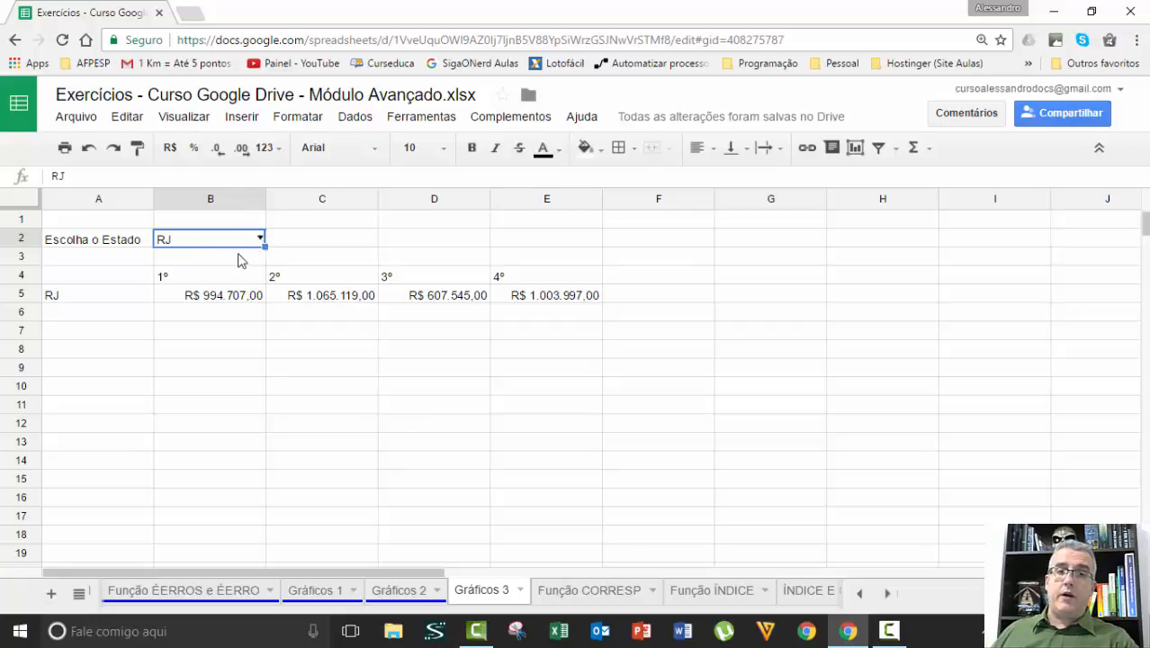
pyautogui.click(184, 282)
pyautogui.moveTo(277, 288); pyautogui.dragTo(518, 305)
pyautogui.click(619, 147)
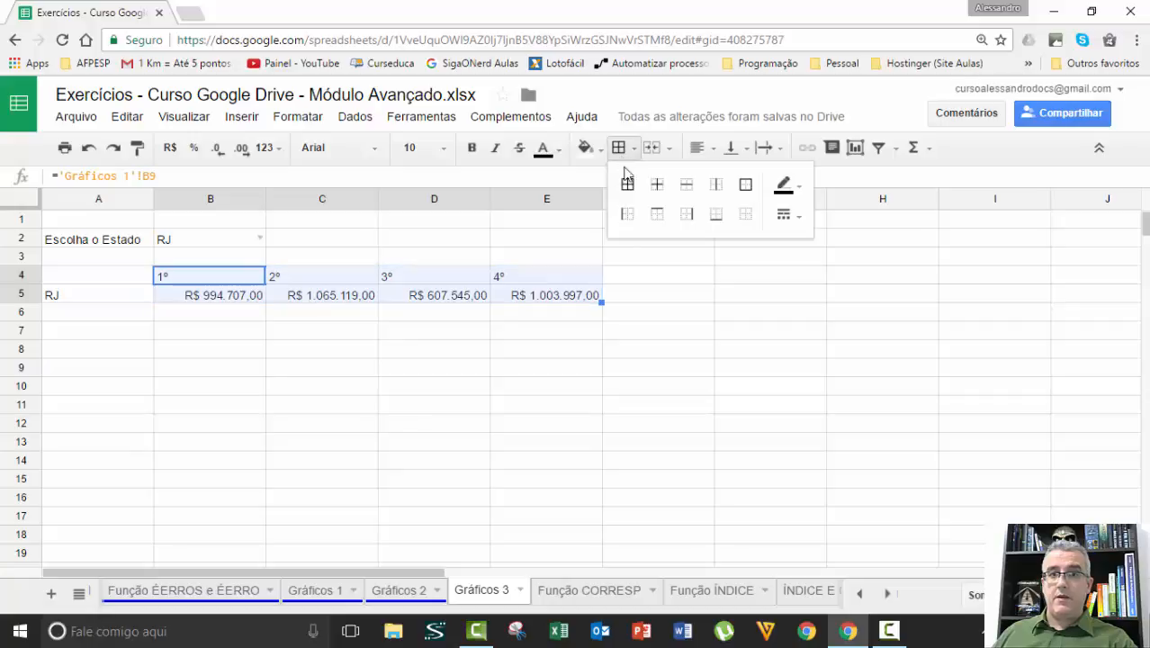
pyautogui.click(628, 184)
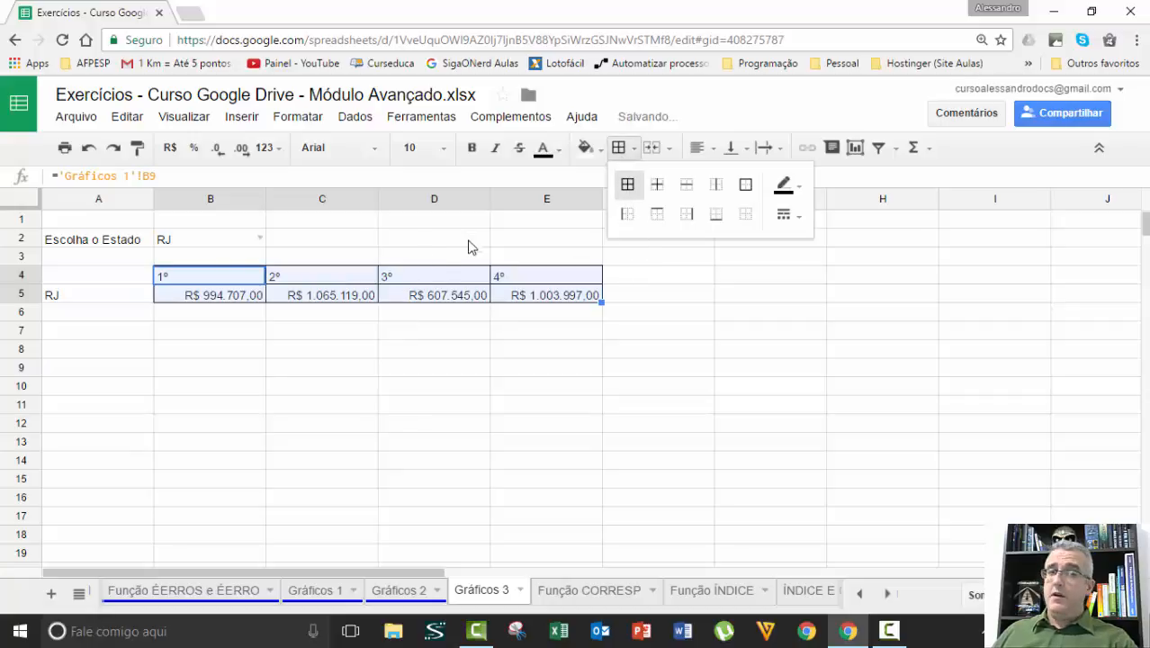
# Step: Centre the quarter headers in B4:E4 and make them bold
pyautogui.moveTo(525, 279); pyautogui.dragTo(257, 272)
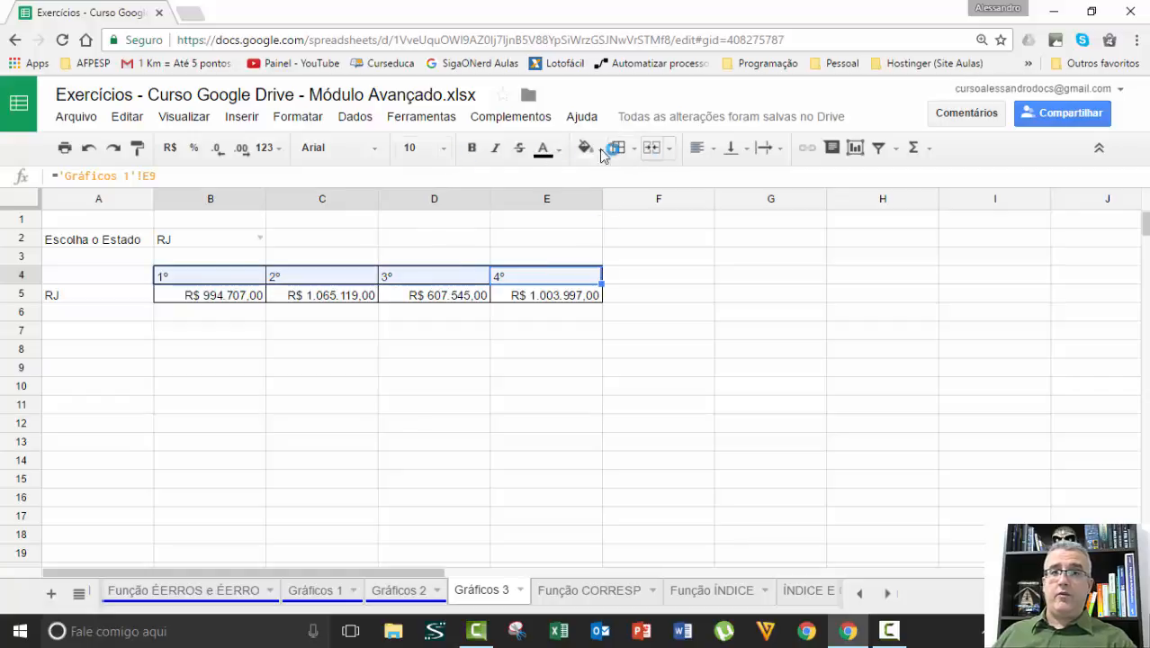
pyautogui.click(699, 148)
pyautogui.click(729, 180)
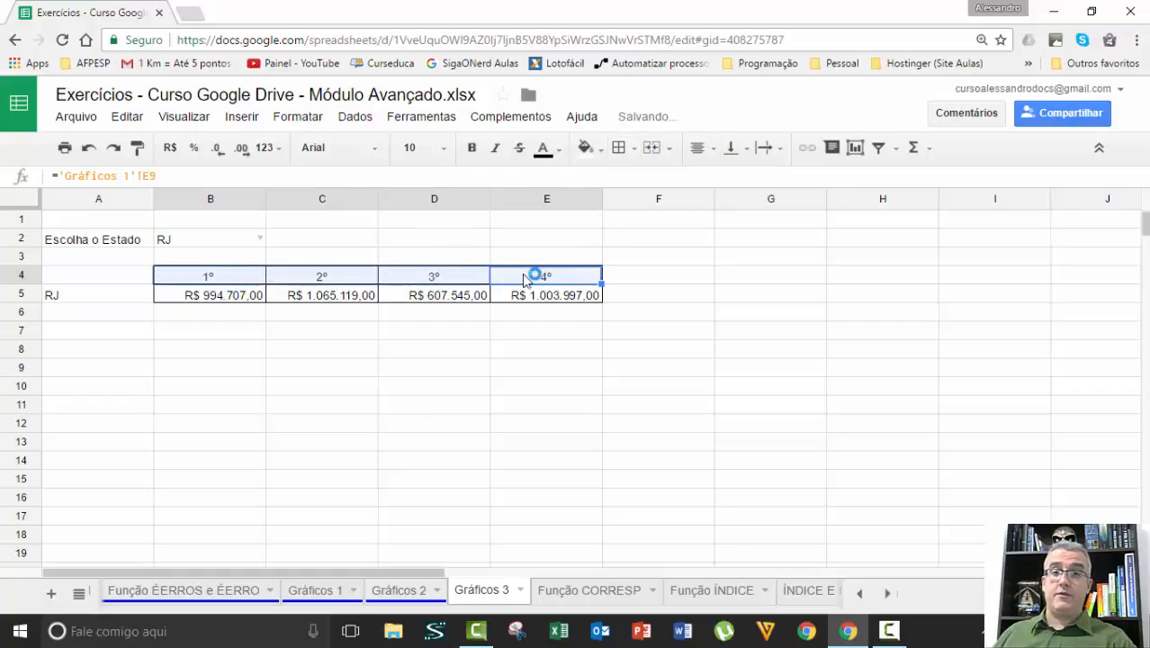
pyautogui.click(478, 155)
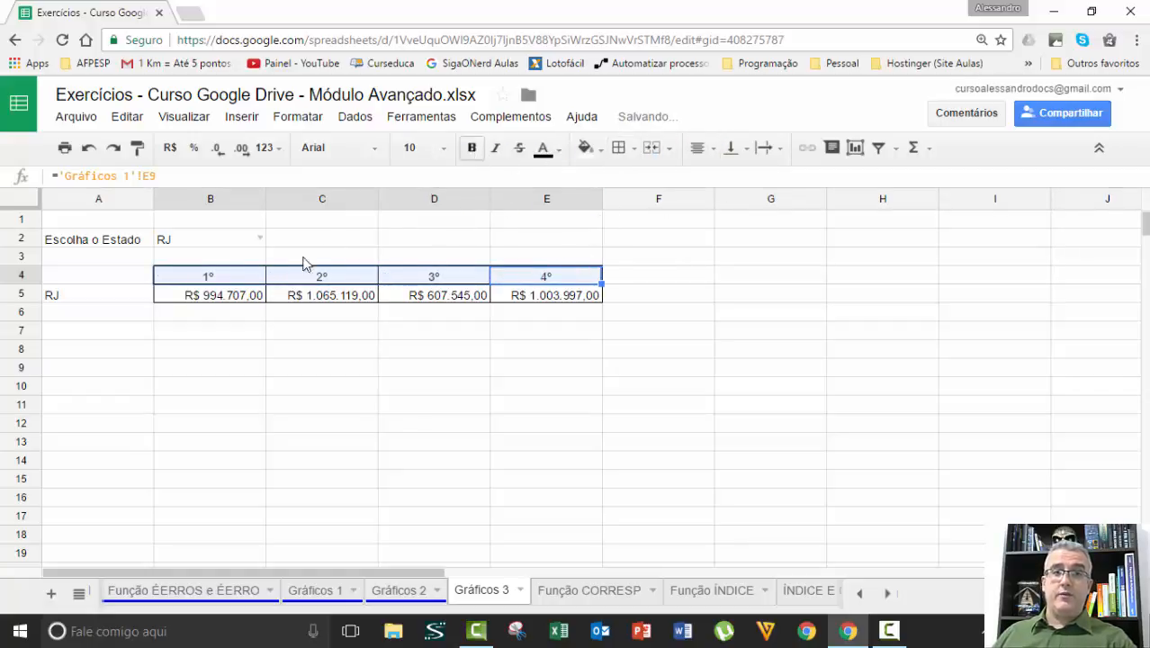
# Step: Centre the state label in cell A5 horizontally
pyautogui.click(106, 298)
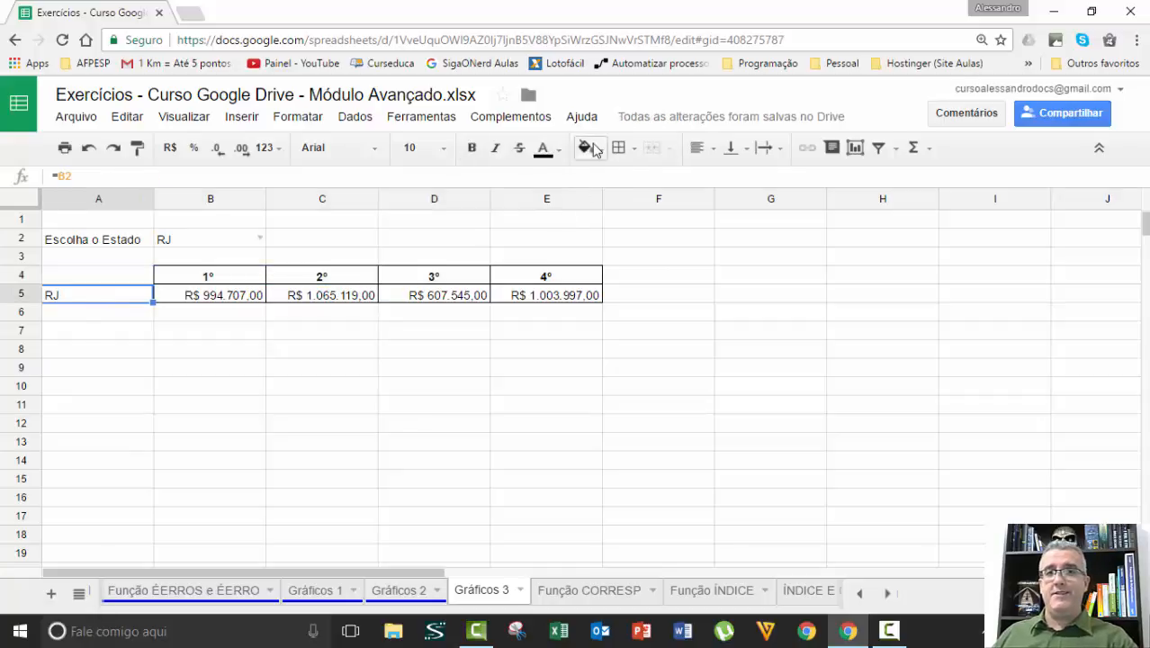
pyautogui.click(700, 149)
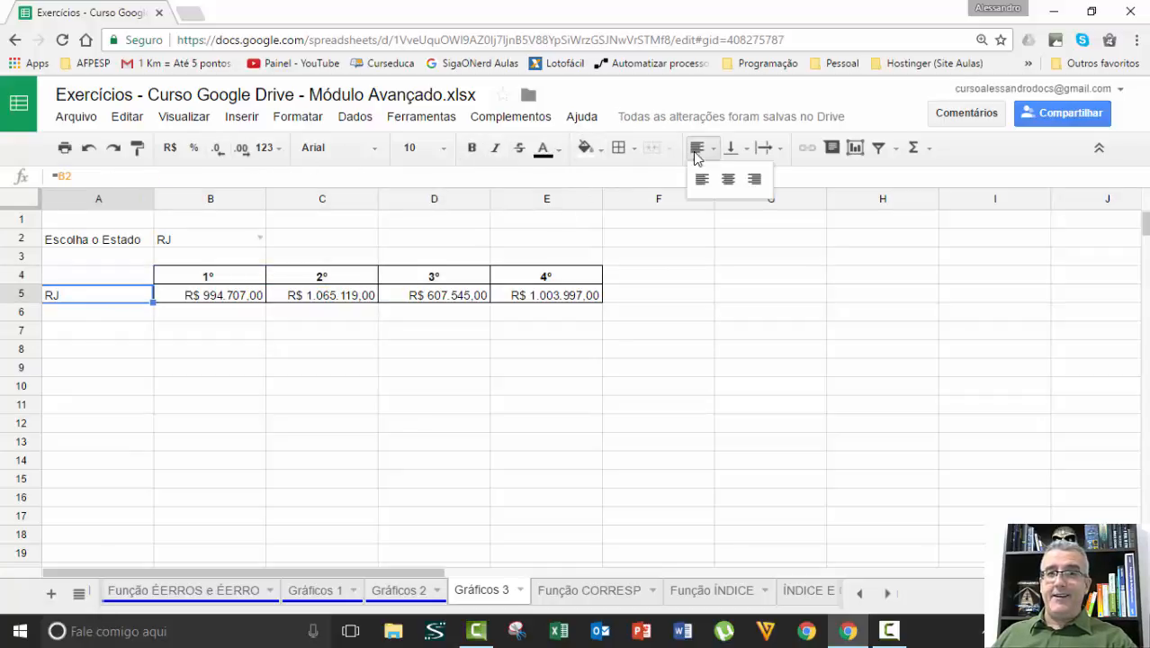
pyautogui.click(695, 178)
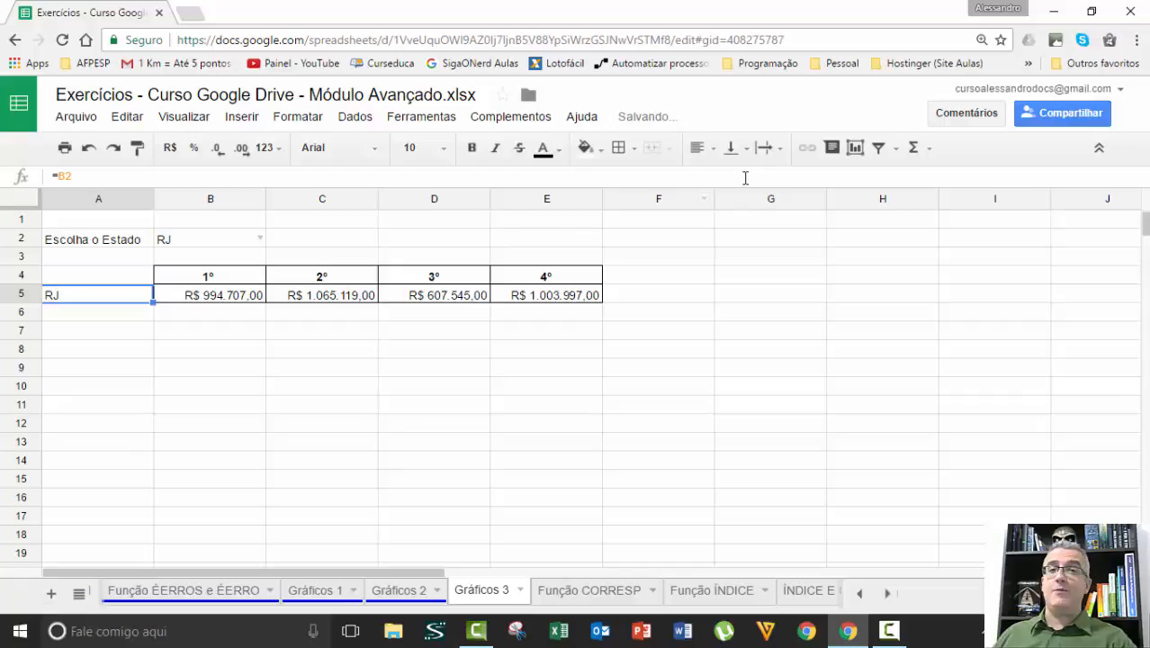
pyautogui.click(699, 149)
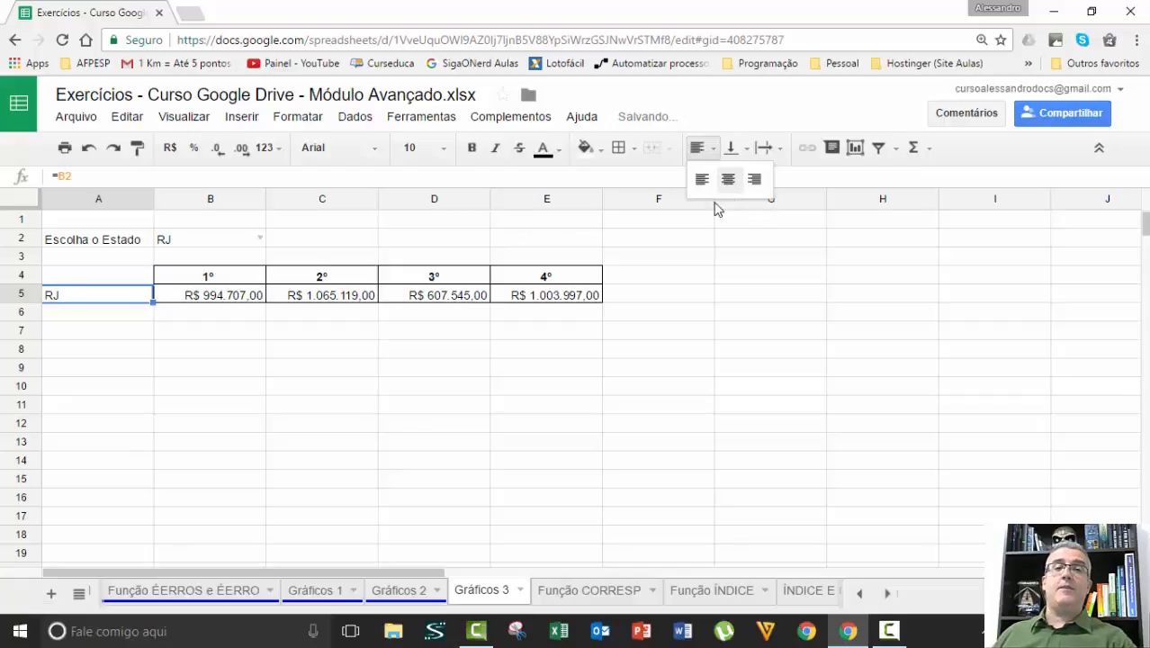
pyautogui.click(728, 178)
pyautogui.click(199, 326)
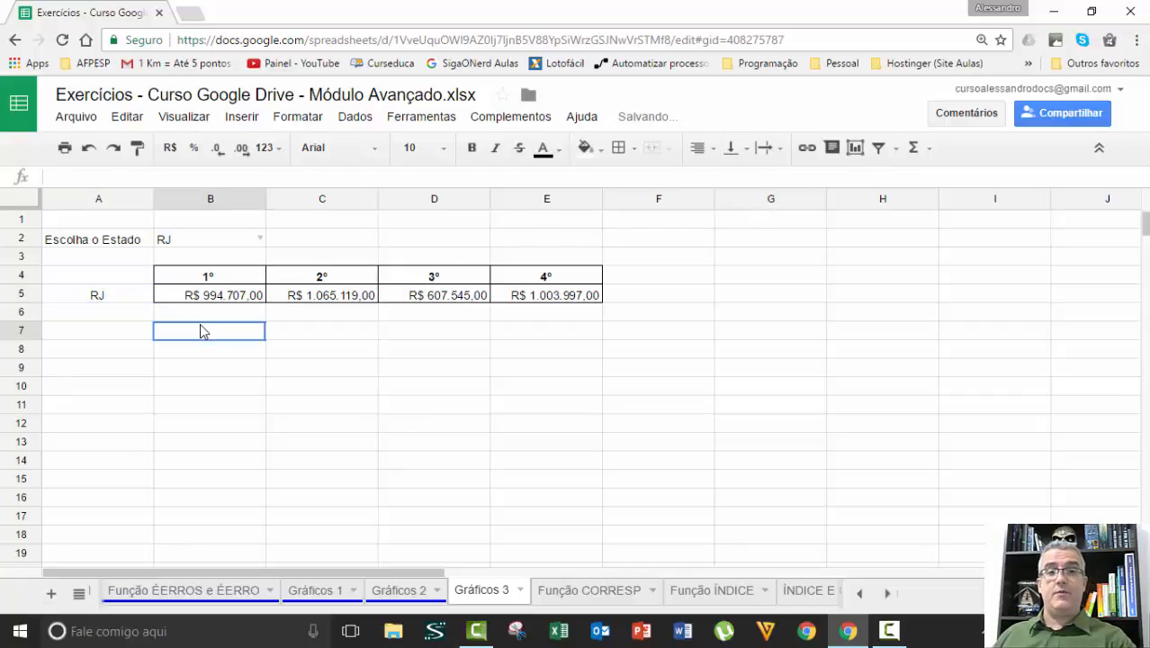
# Step: Apply all borders to the state label cell A5
pyautogui.click(131, 299)
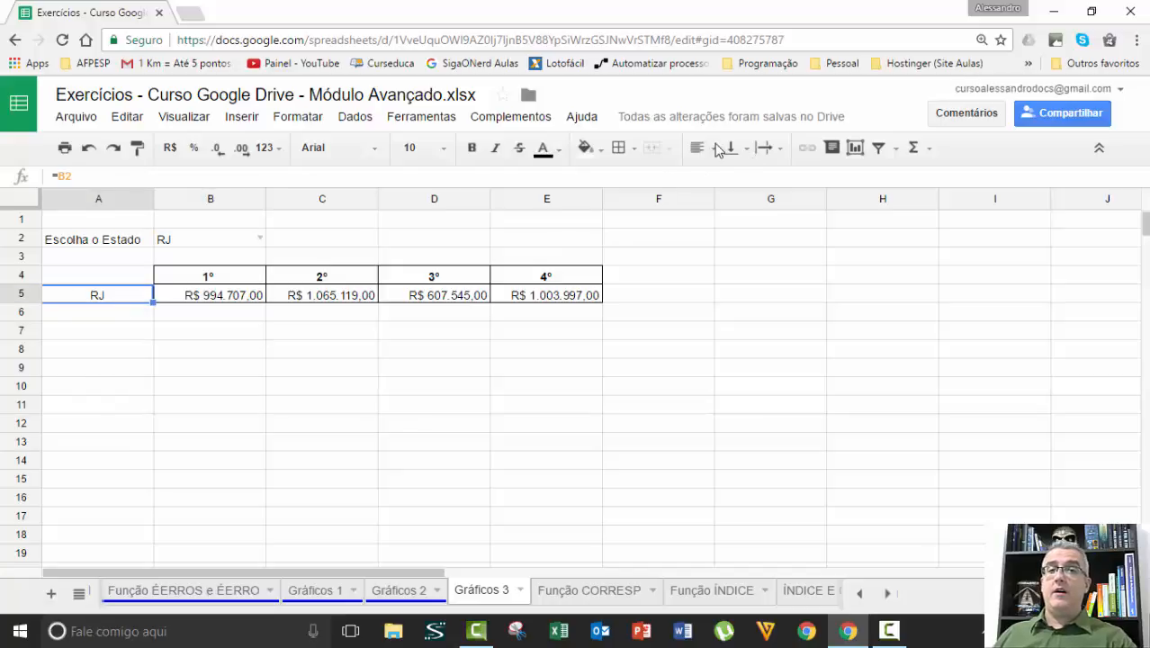
pyautogui.click(619, 149)
pyautogui.click(629, 186)
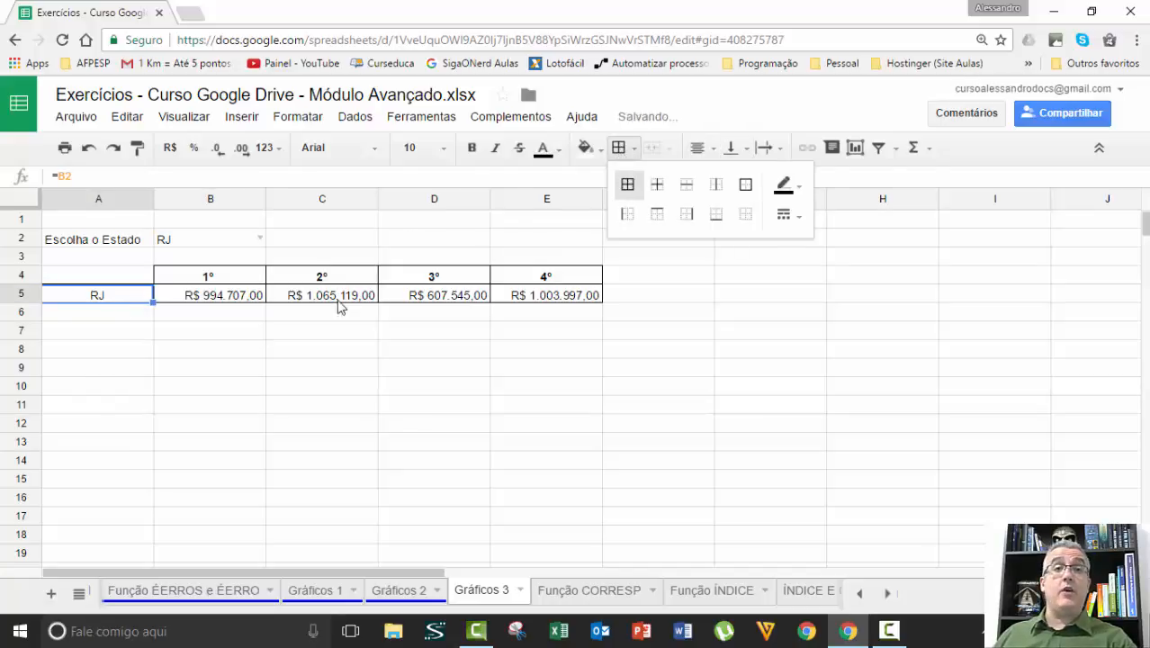
pyautogui.click(328, 313)
pyautogui.click(261, 322)
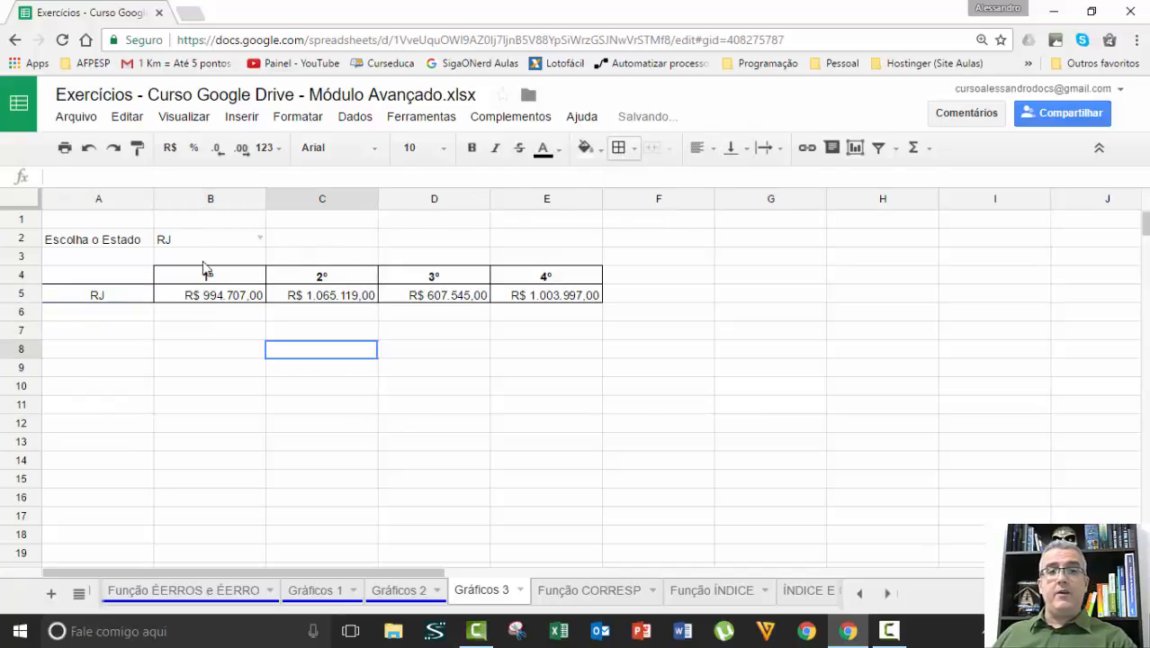
# Step: Choose MG from the state dropdown in cell B2
pyautogui.click(256, 245)
pyautogui.click(260, 238)
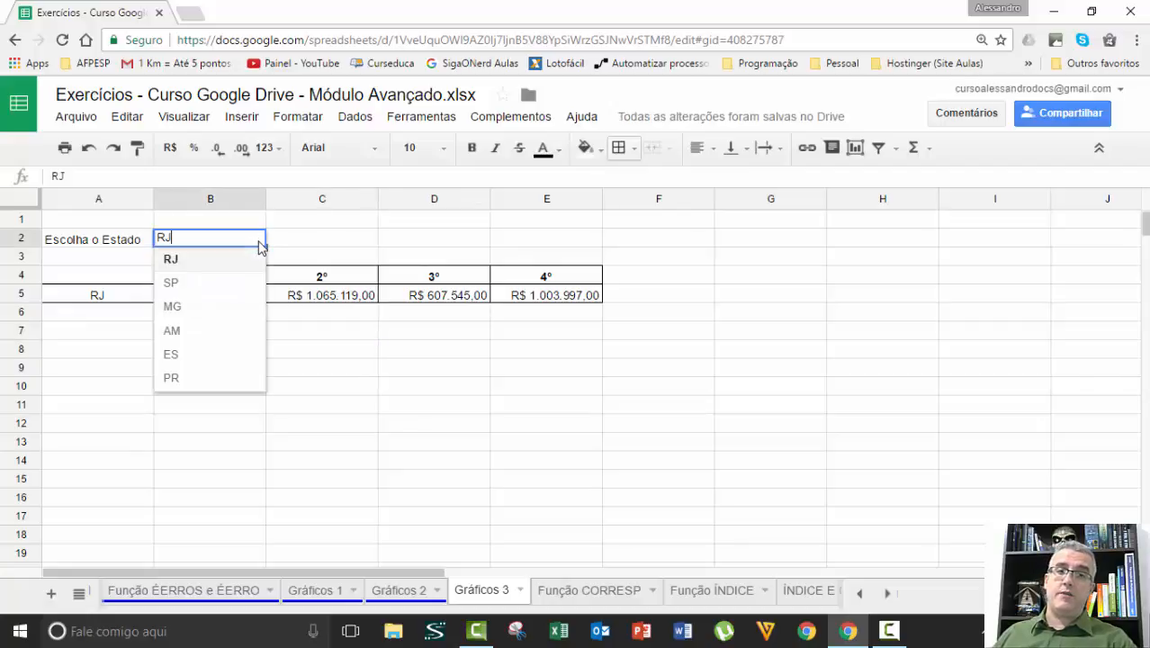
pyautogui.click(176, 307)
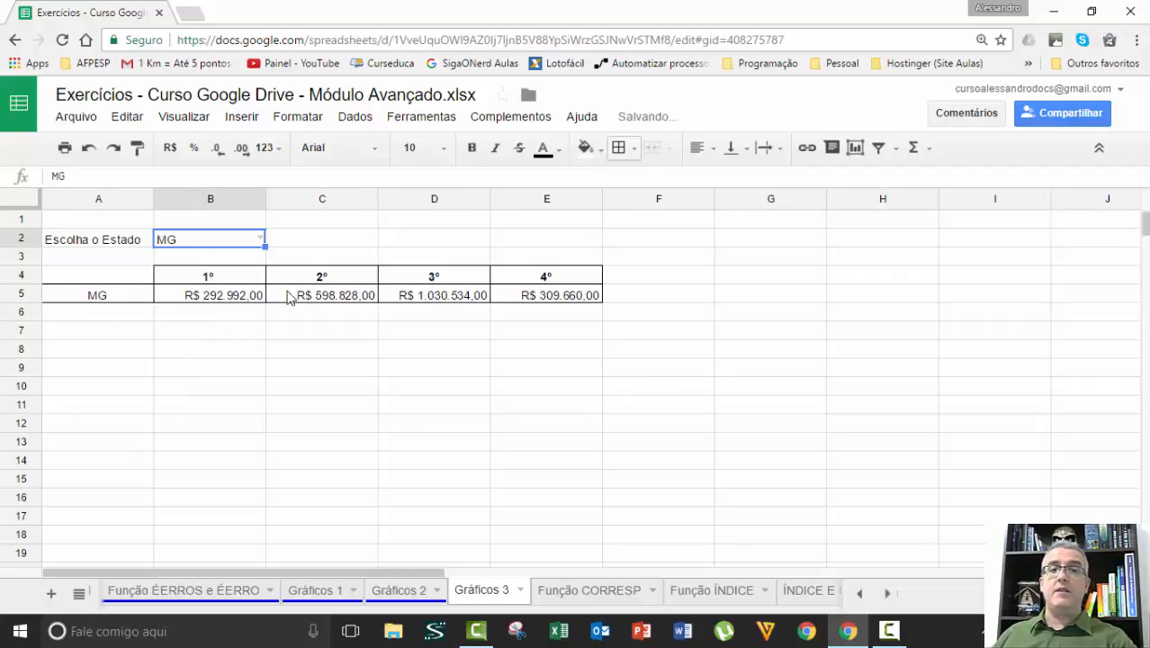
pyautogui.click(397, 339)
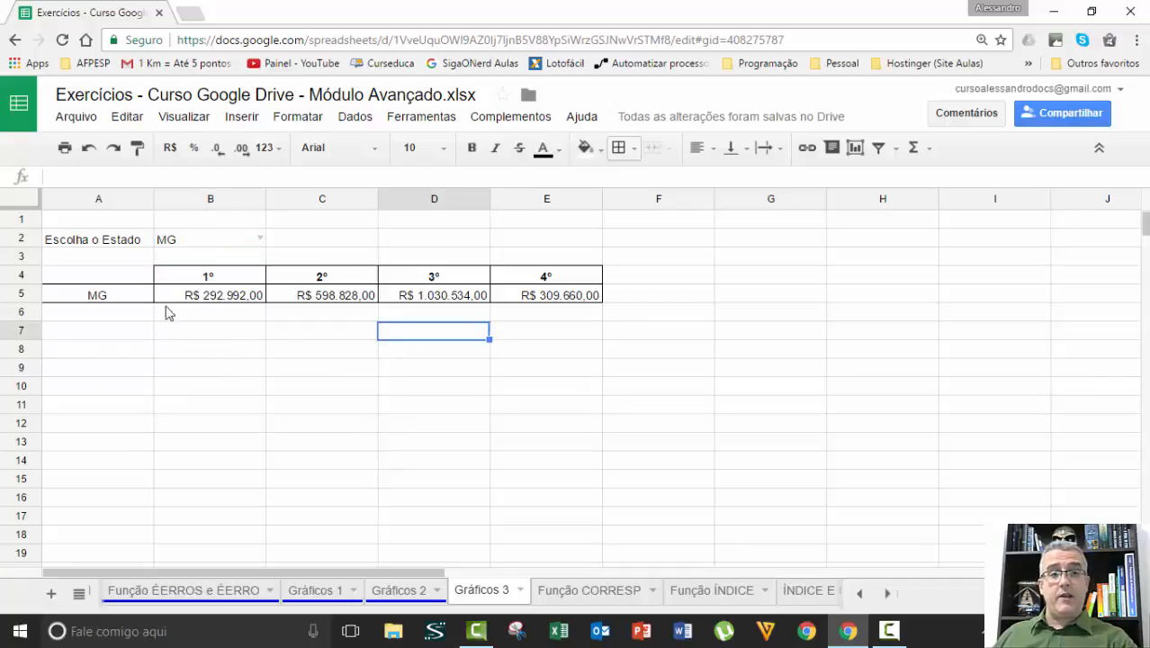
# Step: Insert a standard pie chart (Pizza) of the quarterly sales from the range A4:E5
pyautogui.moveTo(126, 282); pyautogui.dragTo(554, 304)
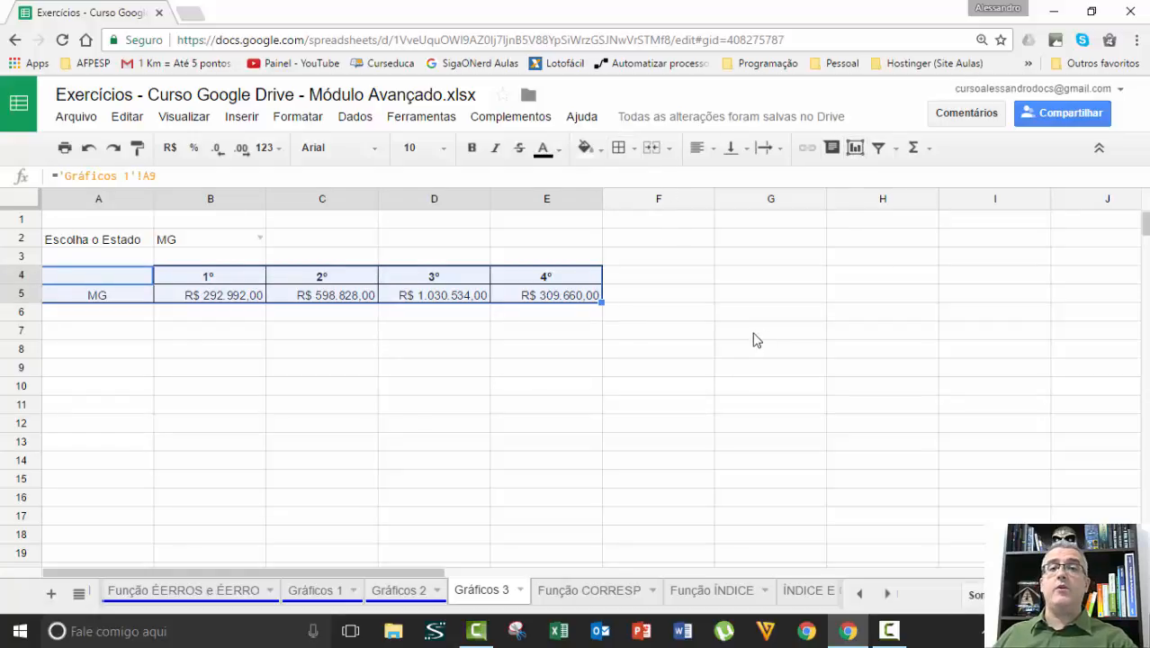
pyautogui.click(855, 147)
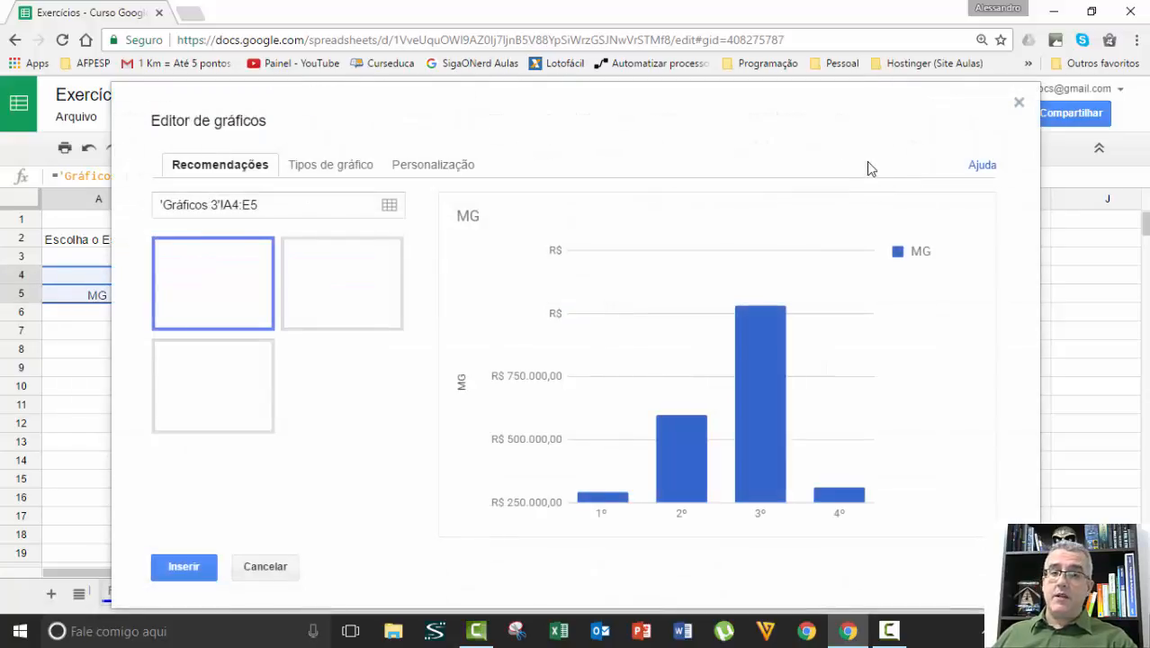
pyautogui.click(327, 168)
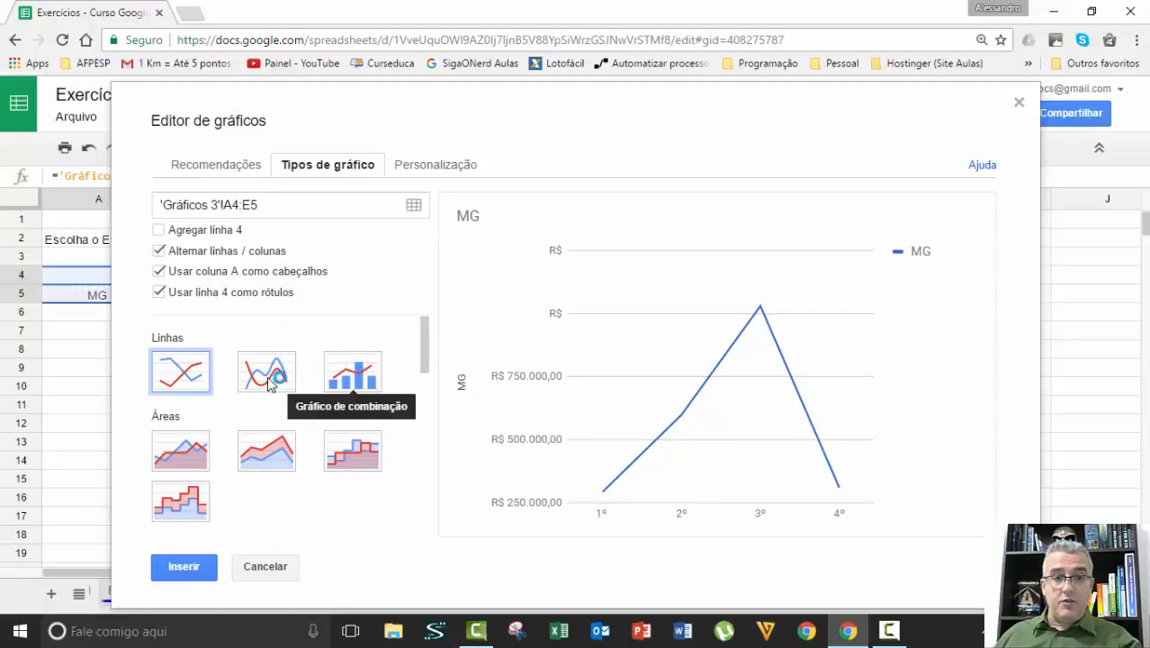
pyautogui.scroll(-4, 425, 350)
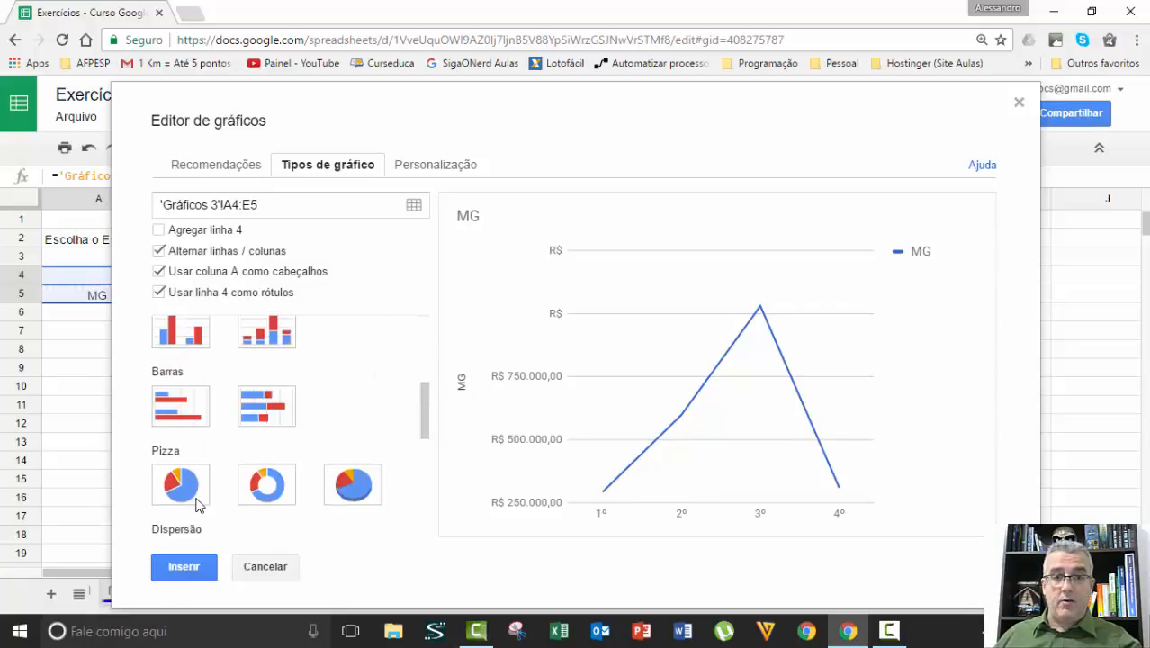
pyautogui.click(198, 491)
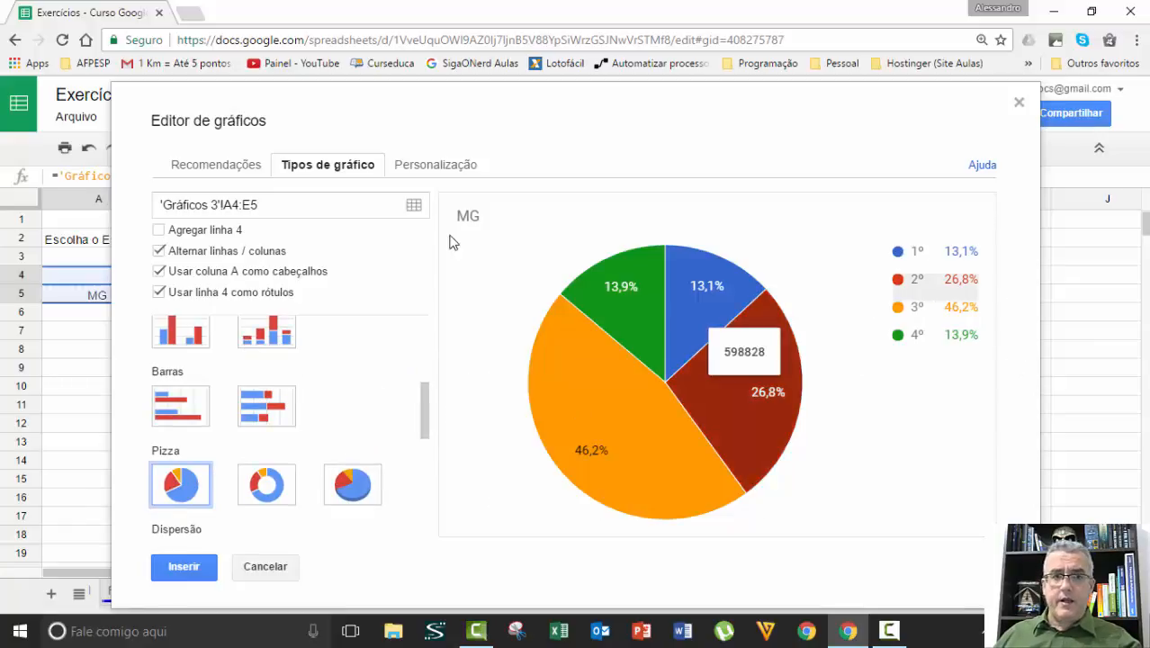
pyautogui.click(171, 576)
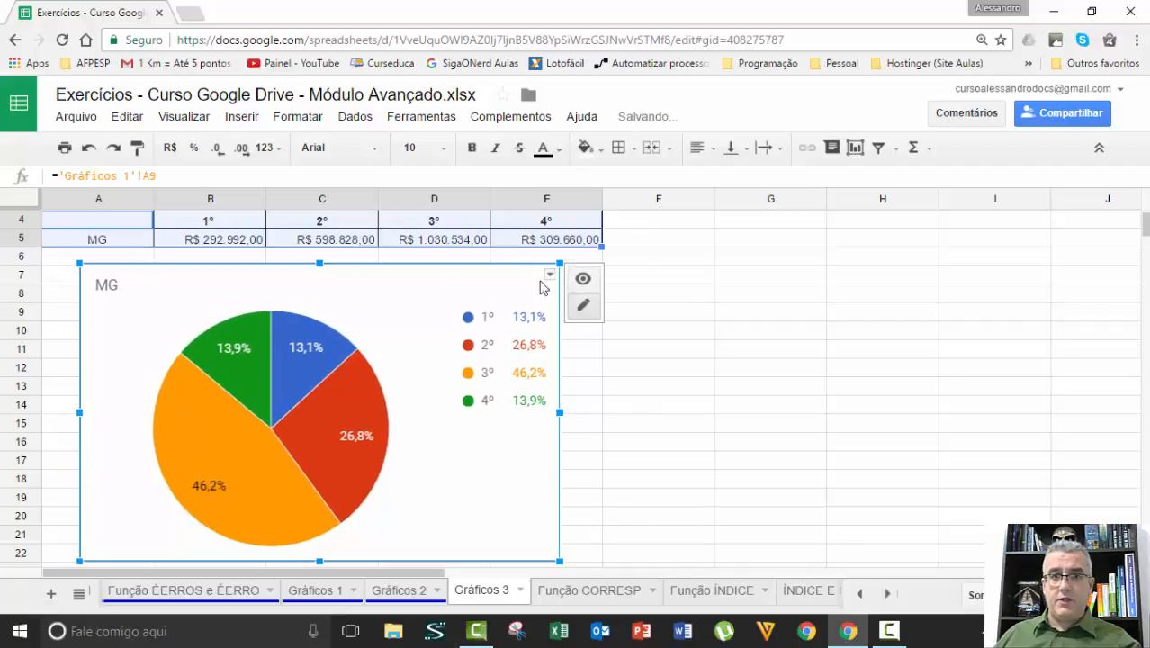
# Step: Set the pie chart's legend position to Fim so that it sits below the pie
pyautogui.click(552, 281)
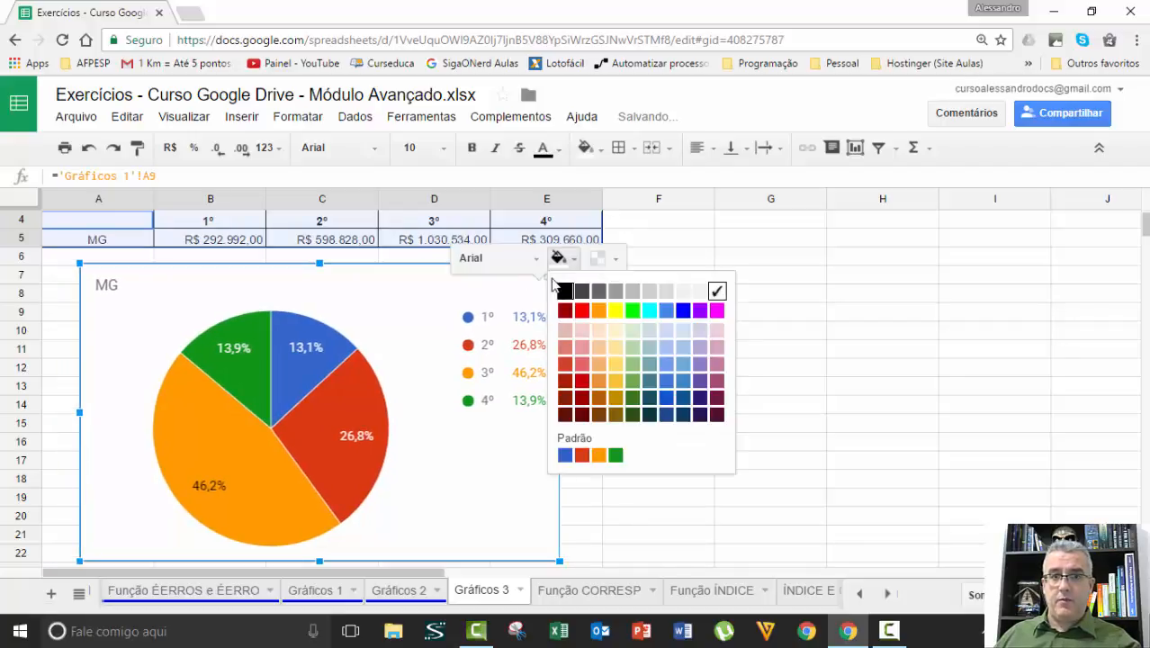
pyautogui.click(494, 327)
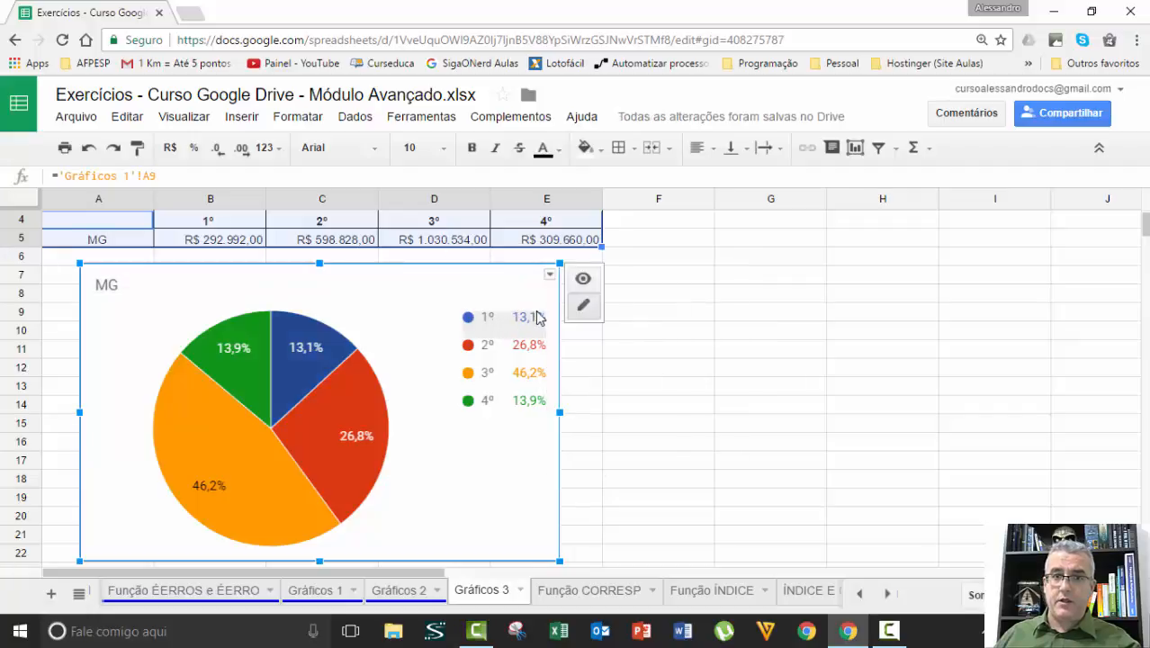
pyautogui.click(537, 321)
pyautogui.click(591, 301)
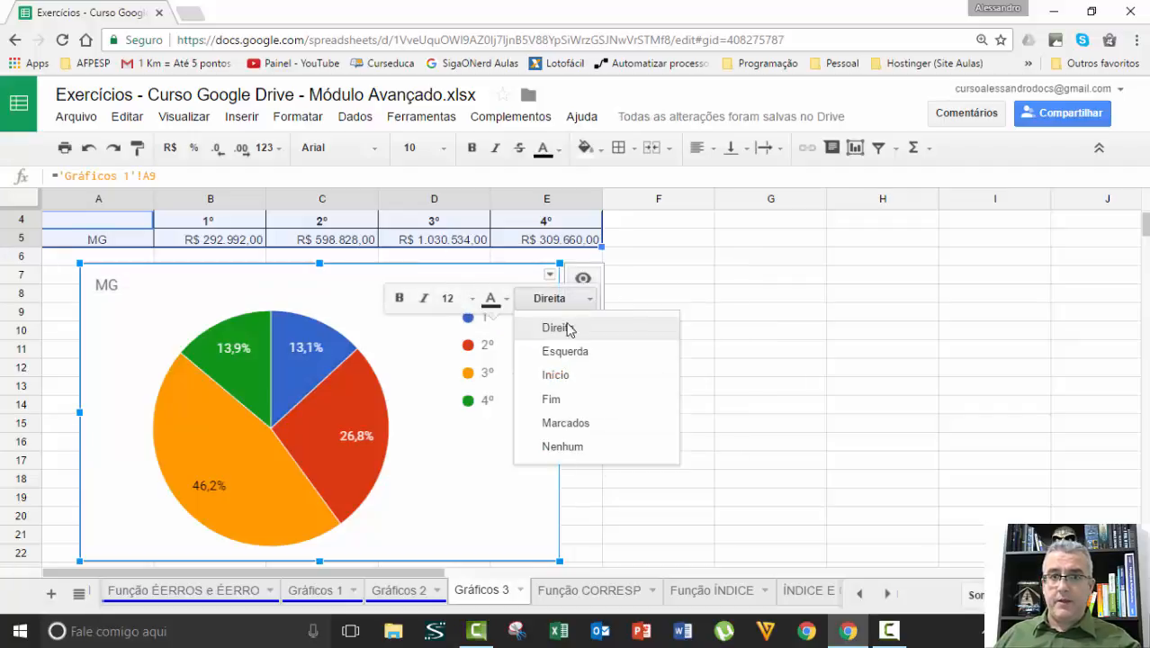
pyautogui.click(570, 404)
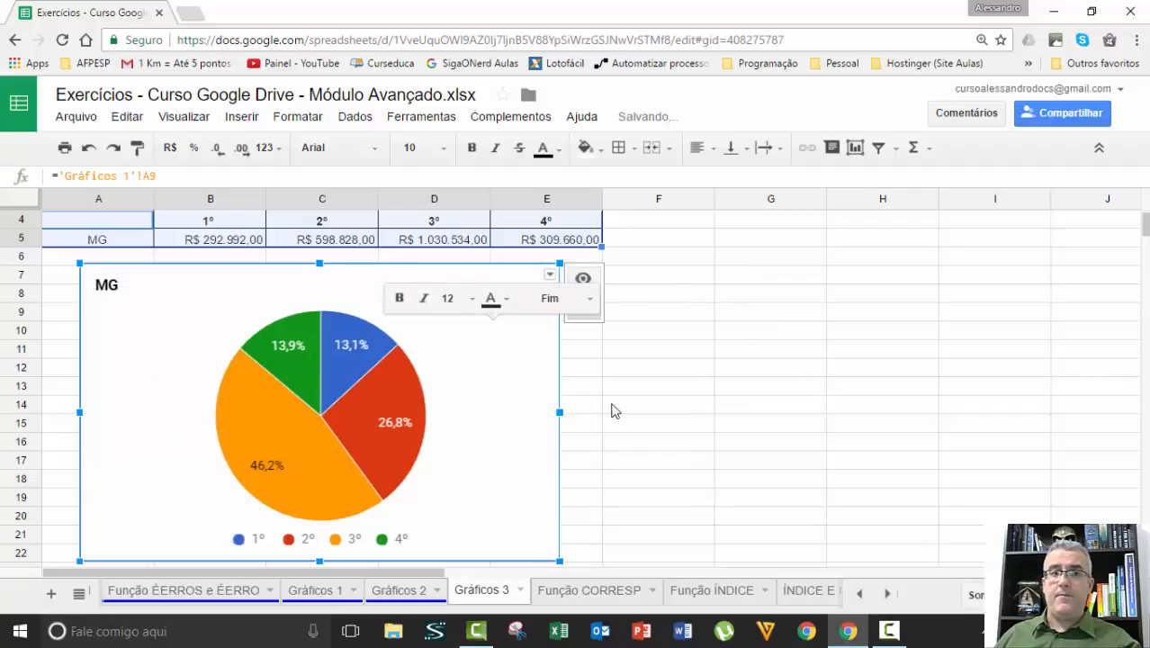
pyautogui.click(694, 388)
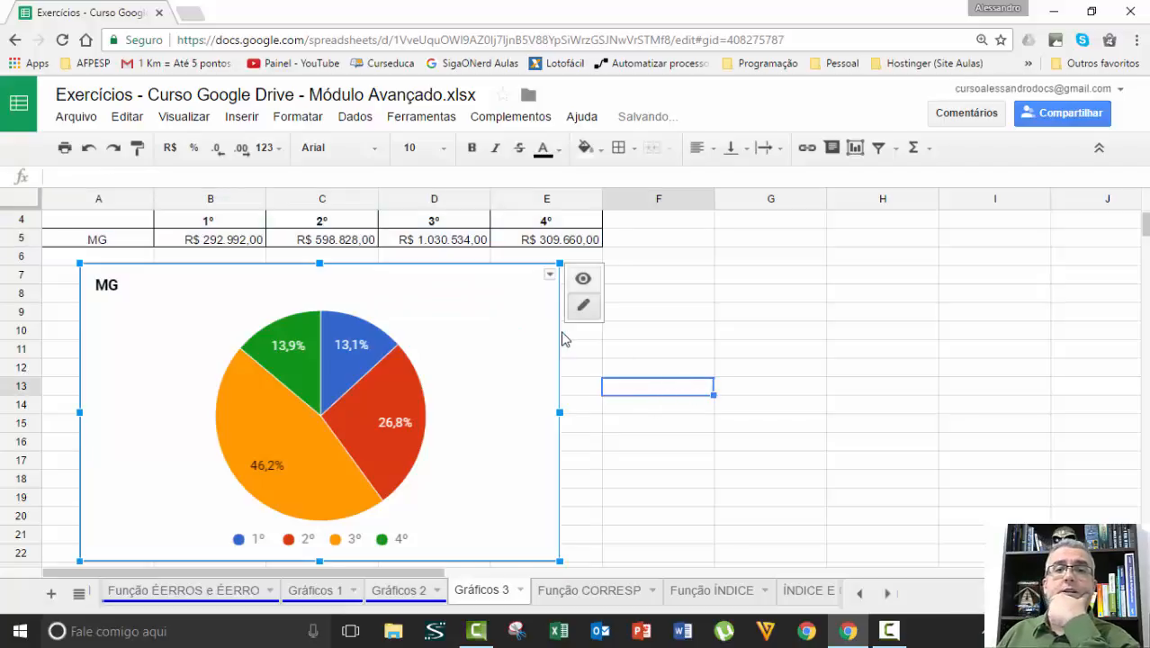
# Step: Choose AM from the state dropdown in cell B2
pyautogui.scroll(1, 663, 335)
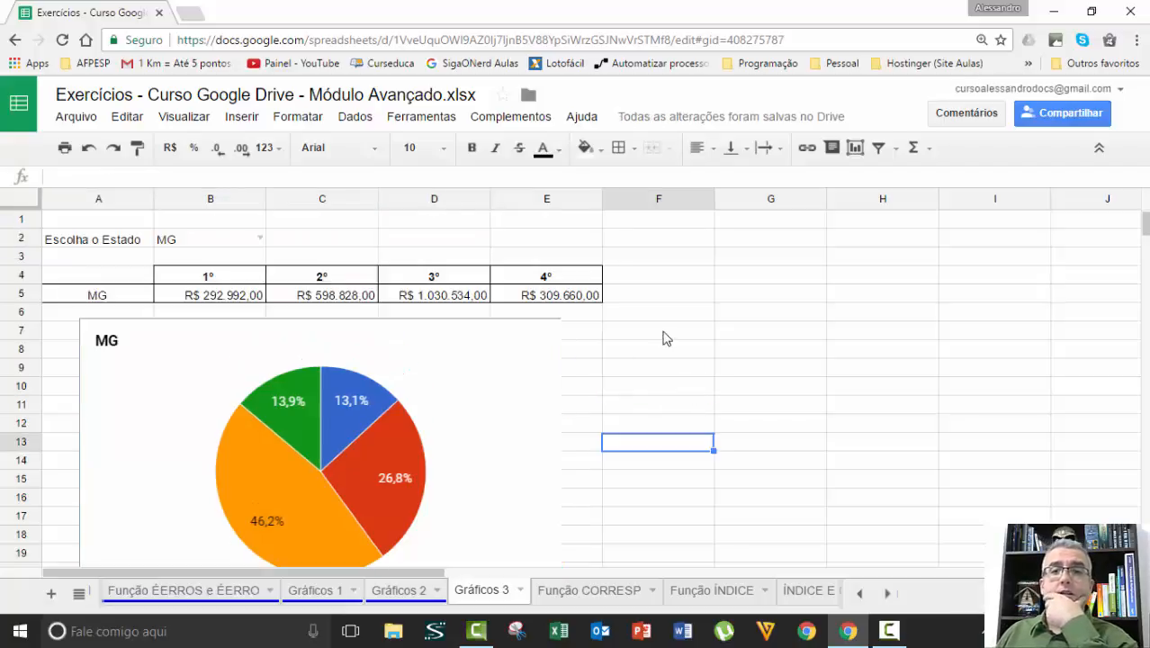
pyautogui.click(259, 240)
pyautogui.click(173, 331)
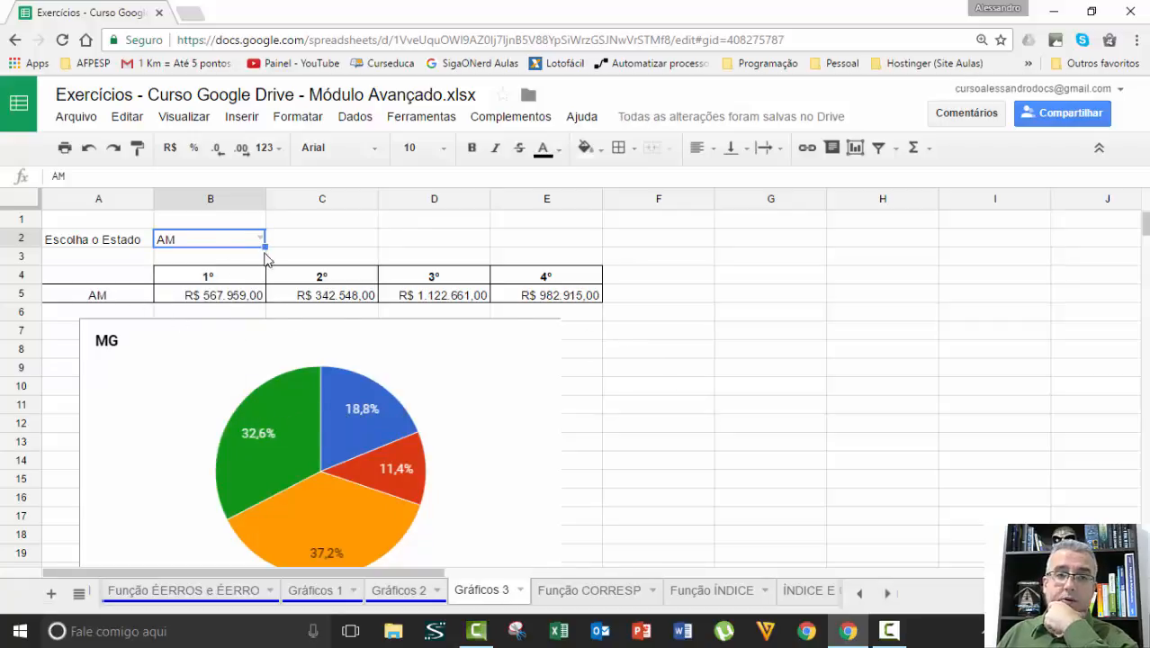
# Step: Try to link the pie chart's title to the state cell B2 by replacing the title text with "="
pyautogui.click(114, 351)
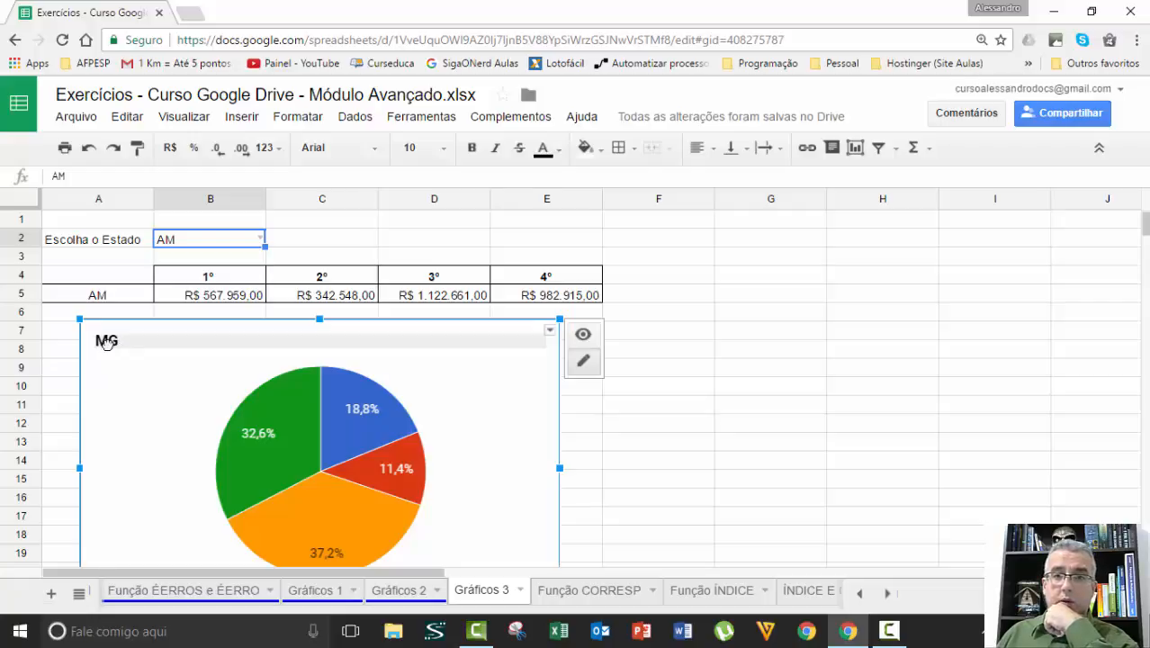
pyautogui.doubleClick(113, 347)
pyautogui.write('=')
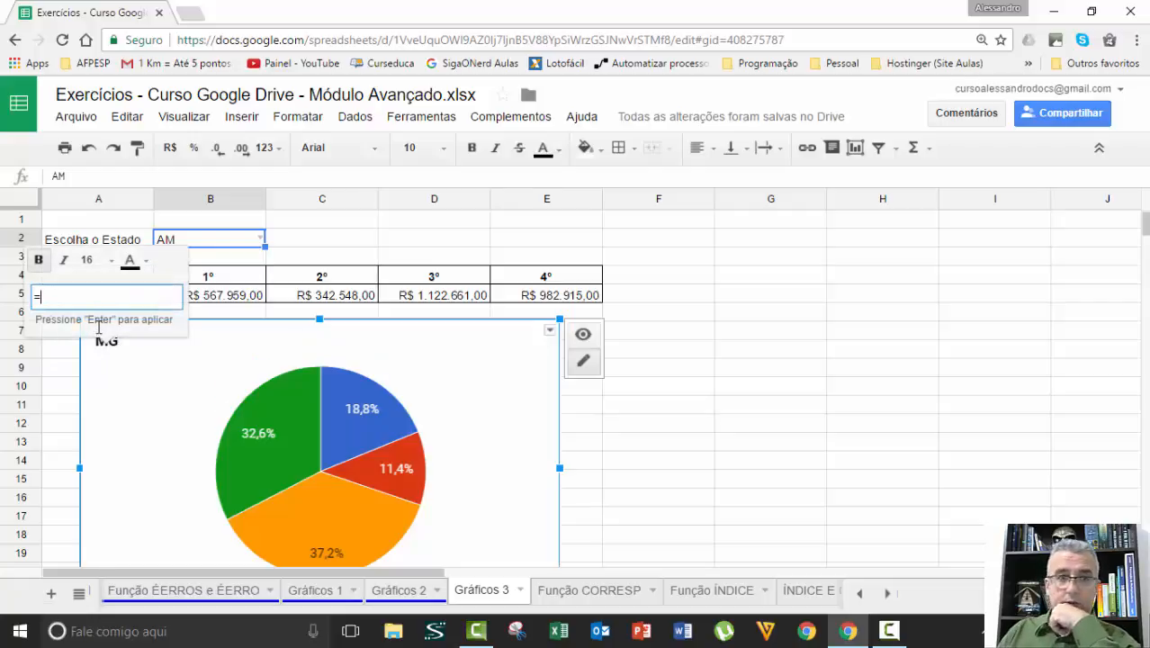
pyautogui.click(192, 250)
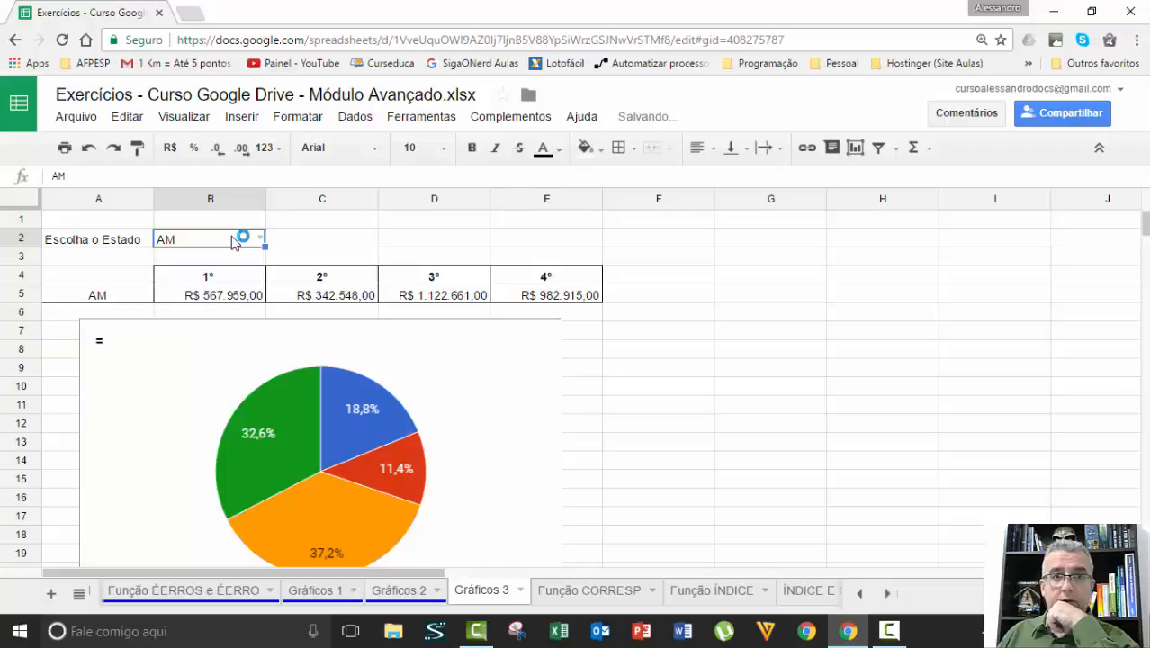
pyautogui.click(104, 345)
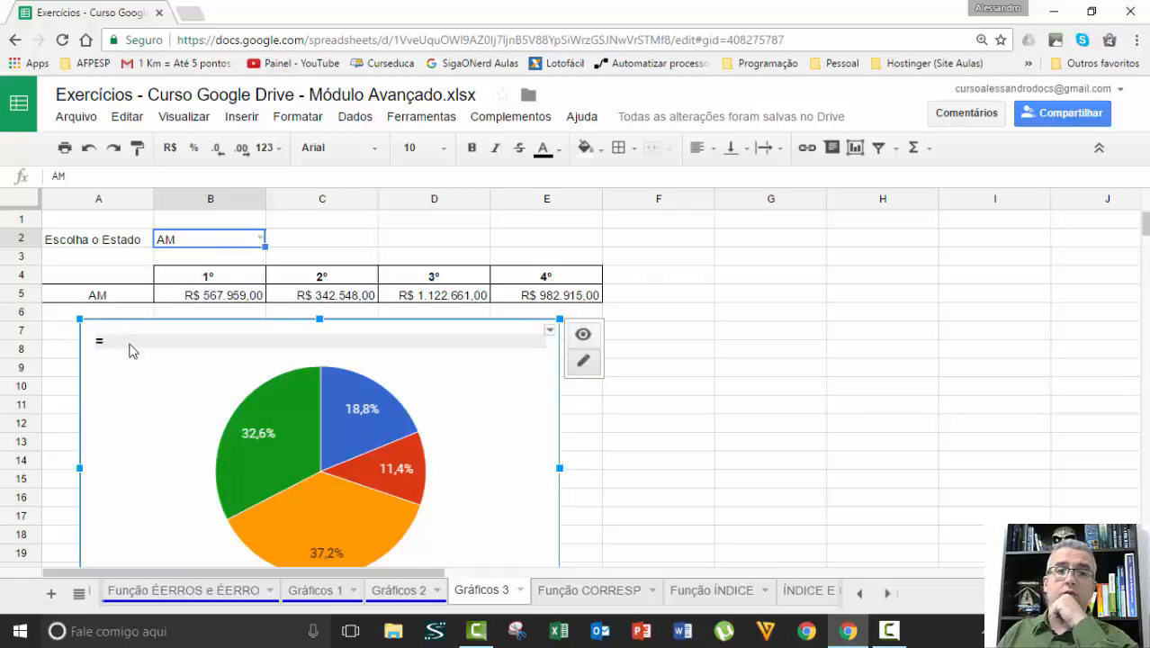
pyautogui.press('Delete')
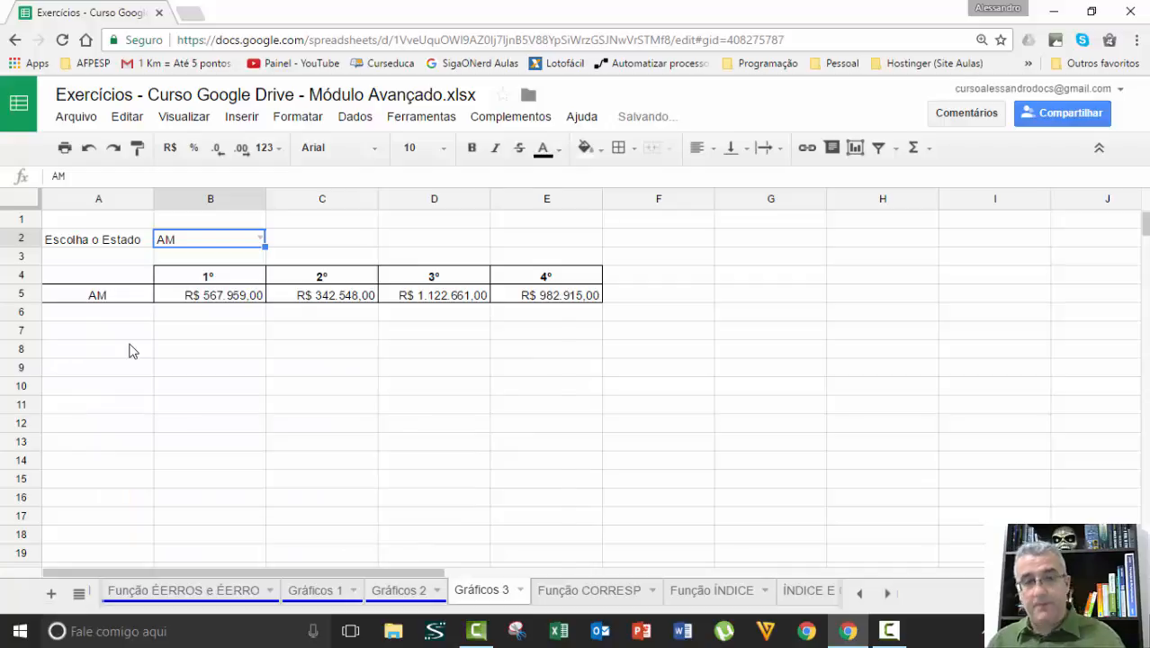
pyautogui.hotkey('ctrl', 'z')
# Step: Remove the pie chart's title by clearing its text
pyautogui.click(100, 343)
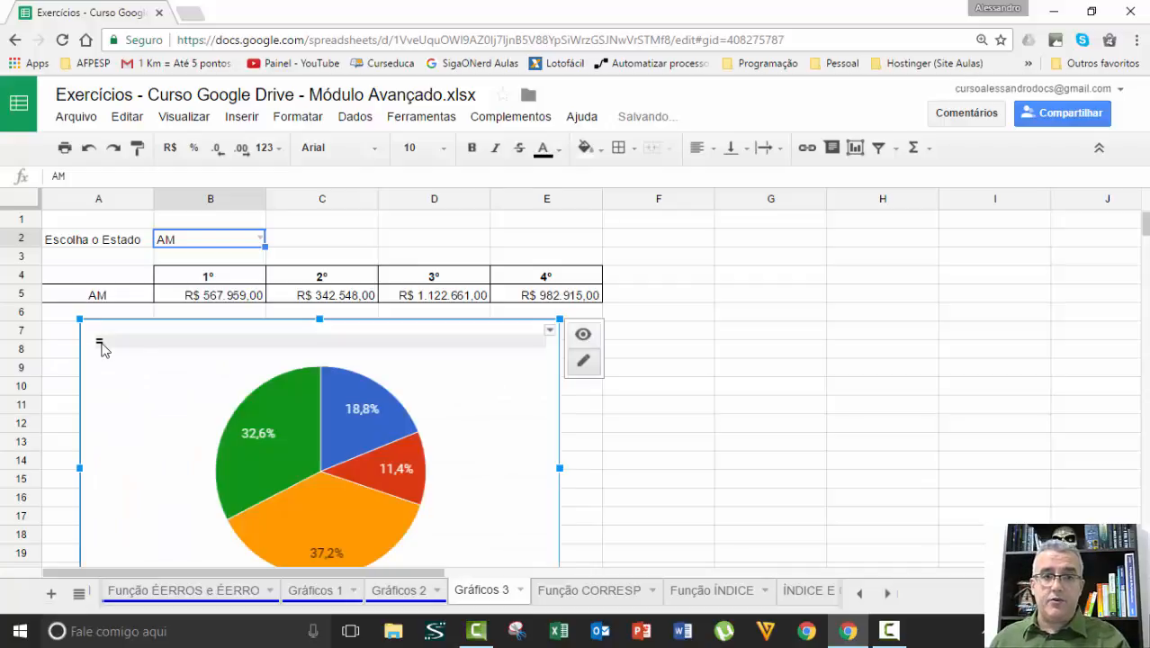
pyautogui.click(104, 341)
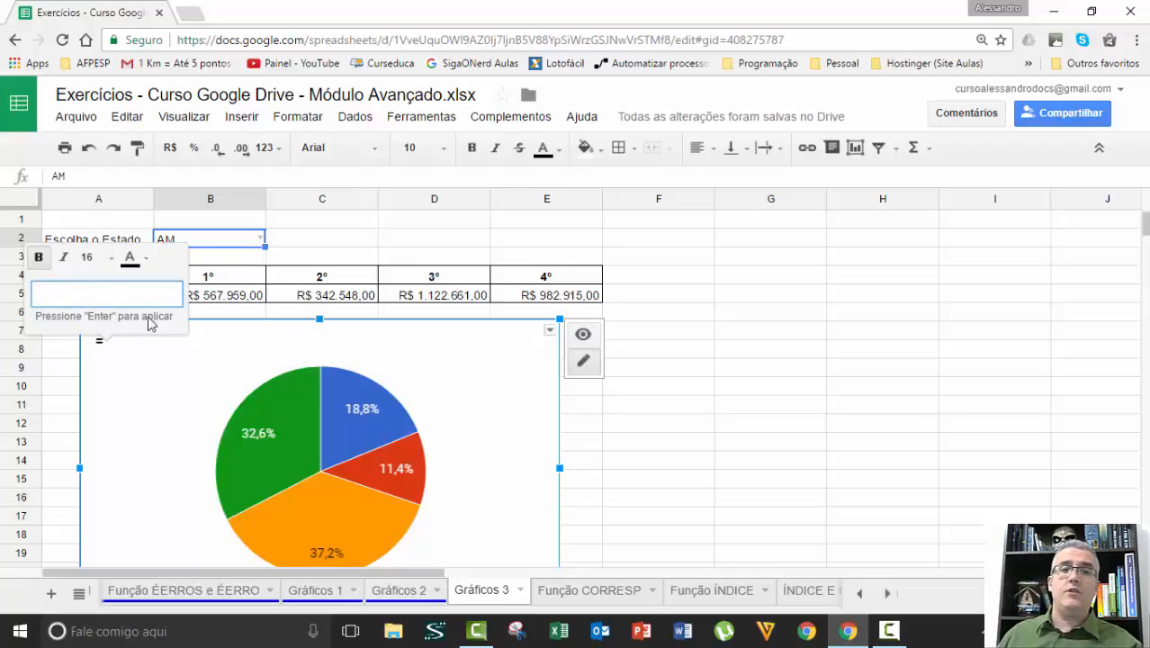
pyautogui.click(720, 334)
pyautogui.click(484, 356)
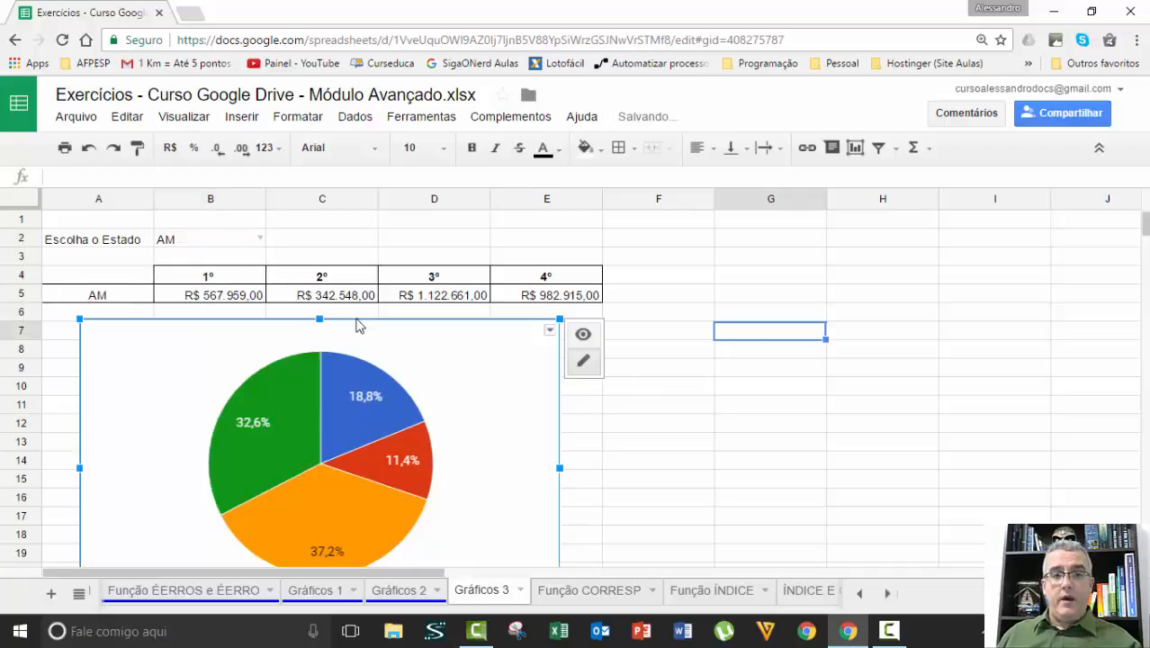
# Step: Choose ES from the state dropdown in cell B2
pyautogui.click(260, 240)
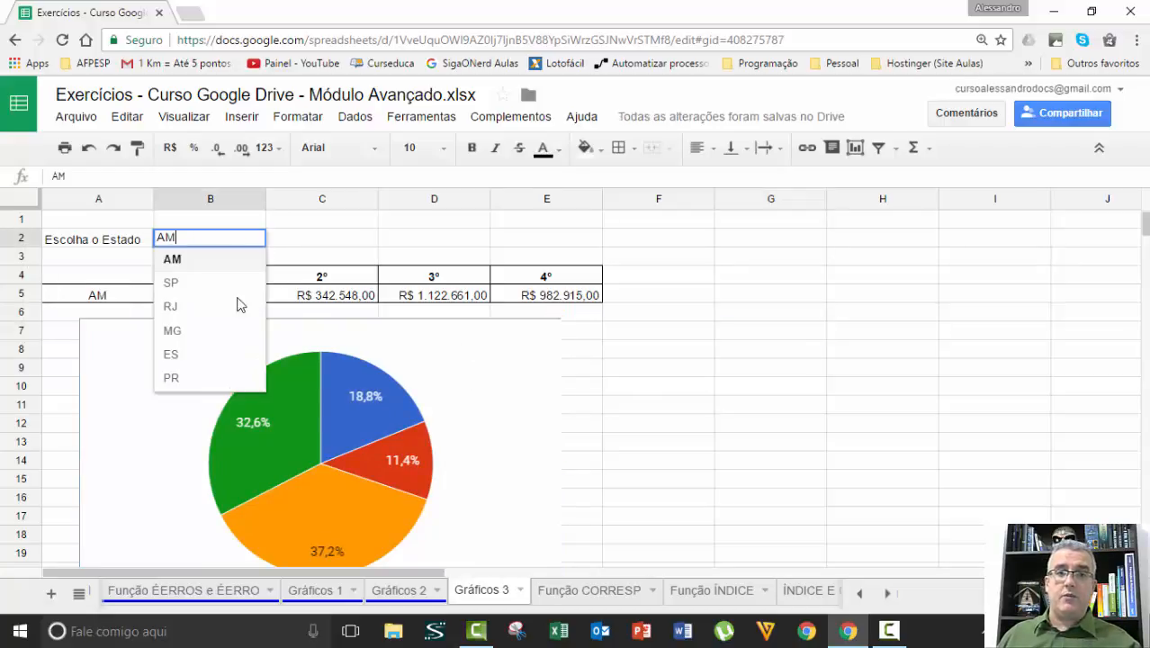
pyautogui.click(207, 354)
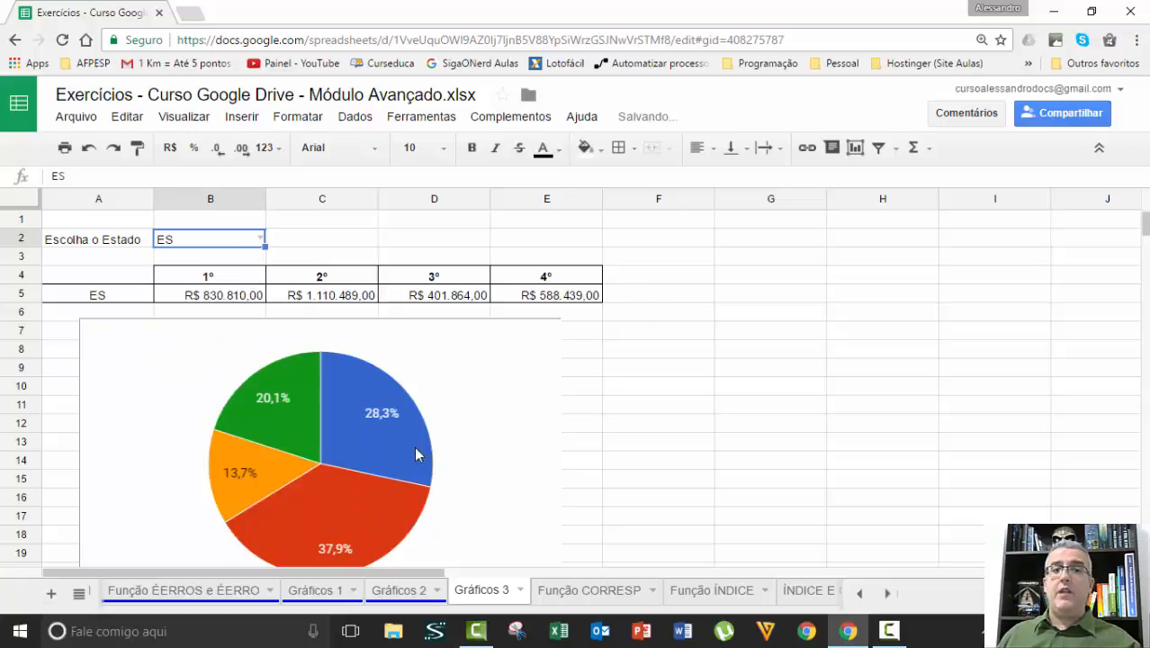
# Step: Resize and move the pie chart so it sits directly below the sales table, spanning columns A to E and rows 6 to 19
pyautogui.click(556, 322)
pyautogui.moveTo(558, 320)
pyautogui.mouseDown()
pyautogui.moveTo(498, 355)
pyautogui.moveTo(511, 349)
pyautogui.mouseUp()
pyautogui.moveTo(369, 381); pyautogui.dragTo(351, 325)
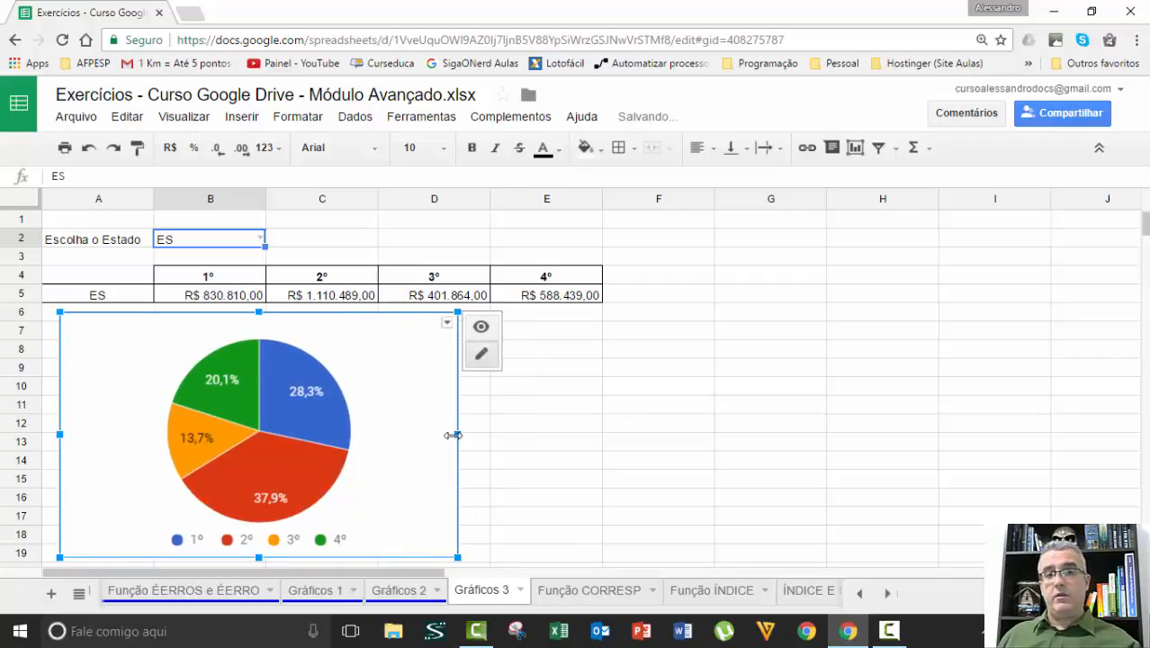
pyautogui.moveTo(457, 434); pyautogui.dragTo(597, 430)
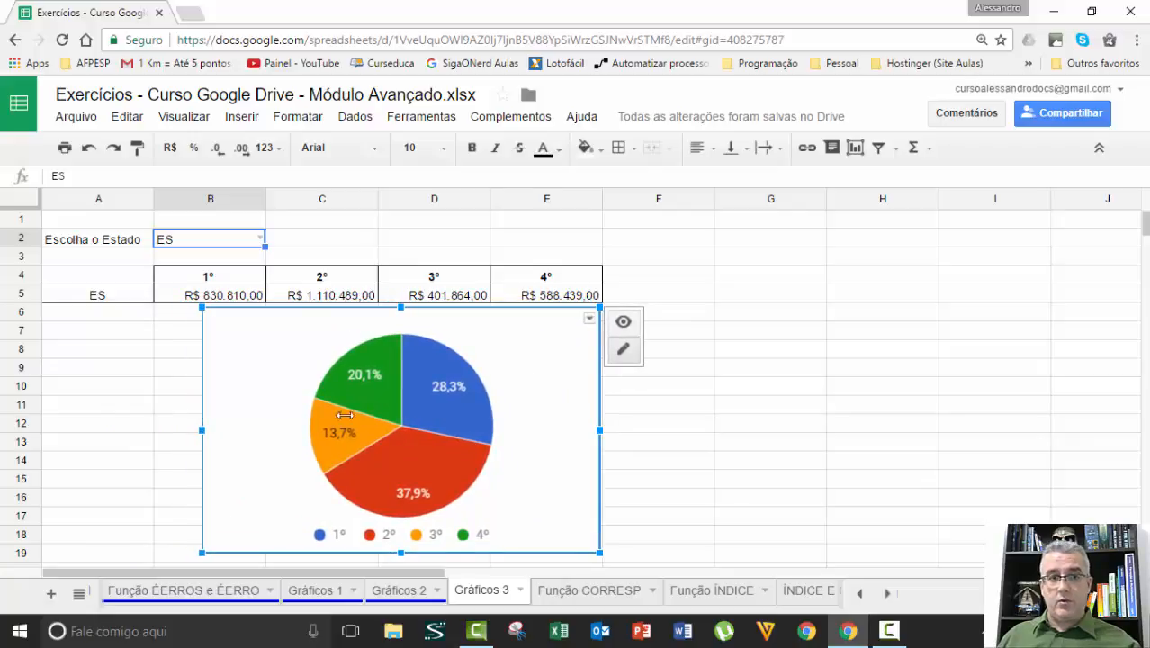
pyautogui.moveTo(203, 431); pyautogui.dragTo(153, 428)
pyautogui.moveTo(79, 423); pyautogui.dragTo(49, 424)
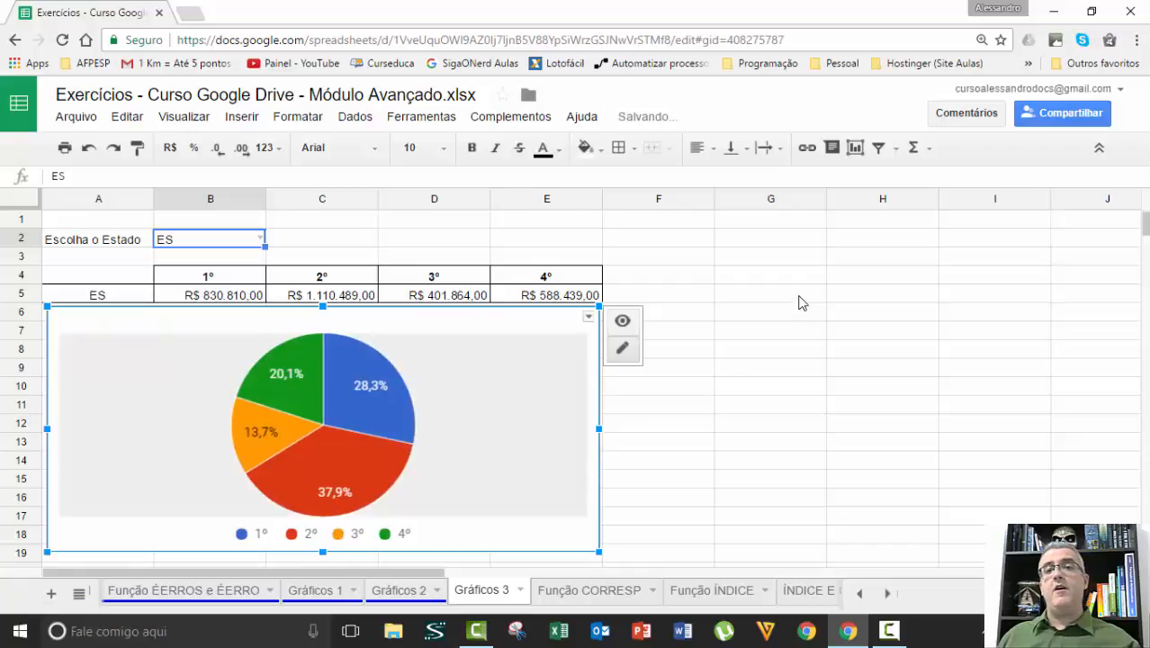
pyautogui.click(798, 299)
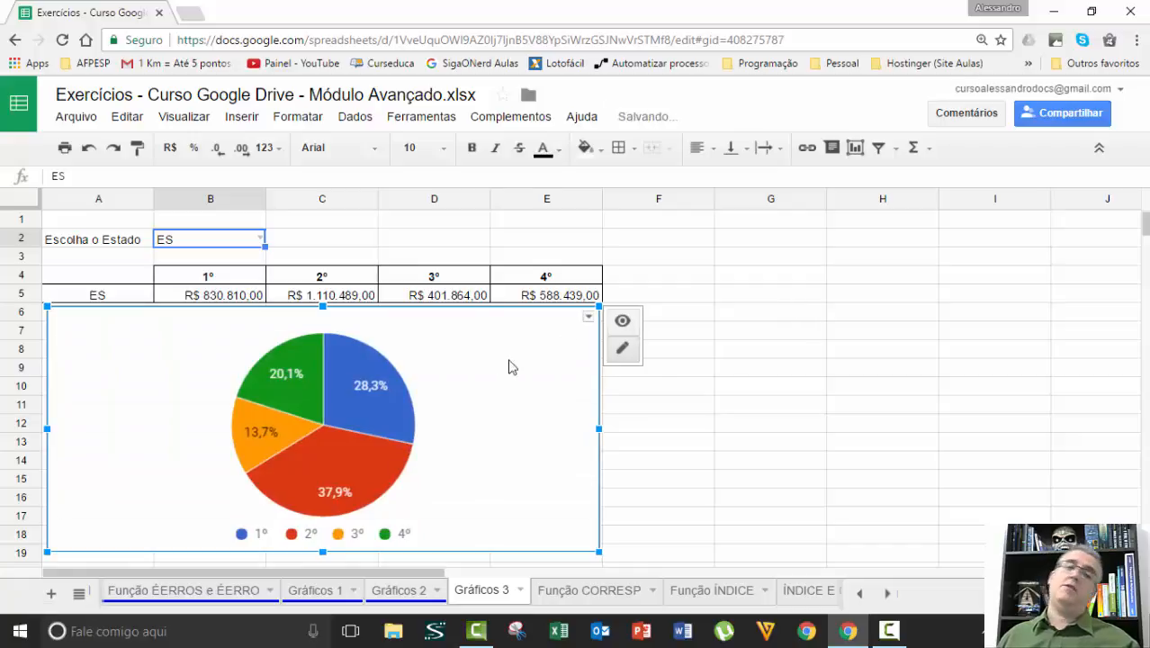
pyautogui.click(693, 405)
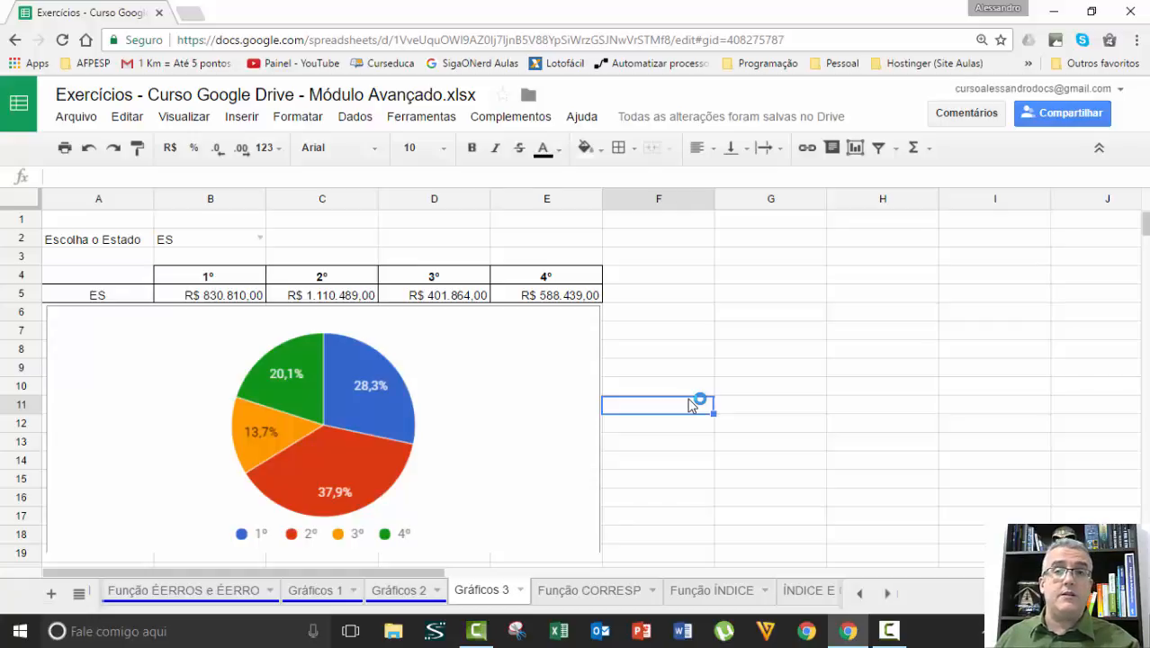
pyautogui.click(790, 389)
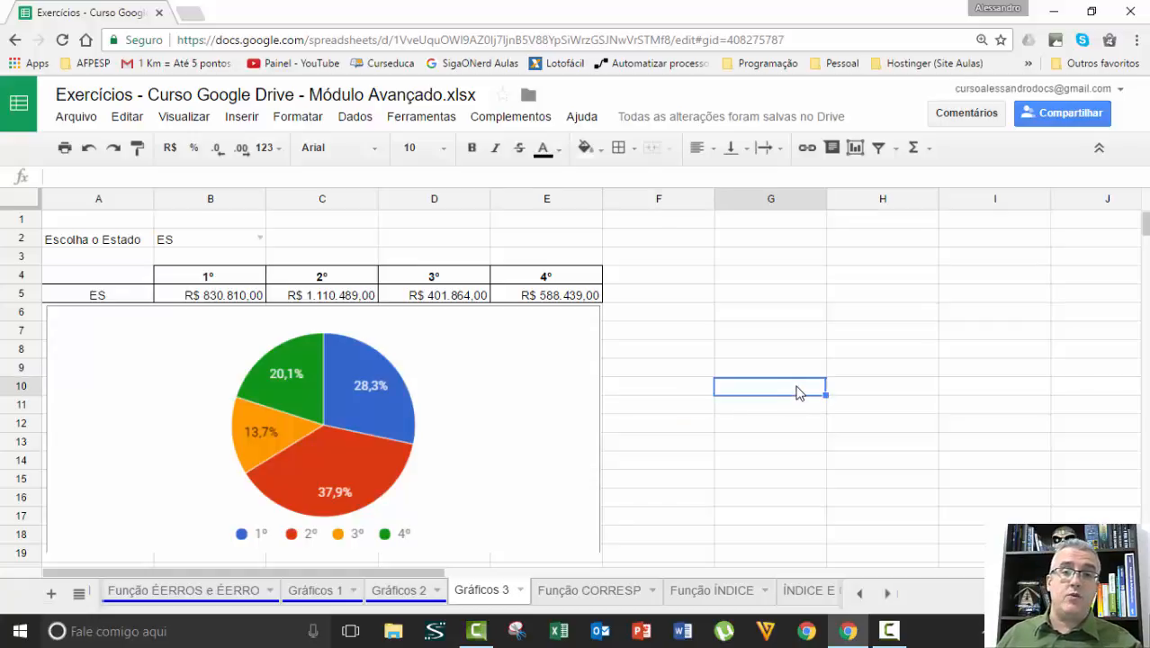
# Step: Set the tab colour of the Gráficos 3 sheet to blue
pyautogui.click(520, 590)
pyautogui.moveTo(547, 428)
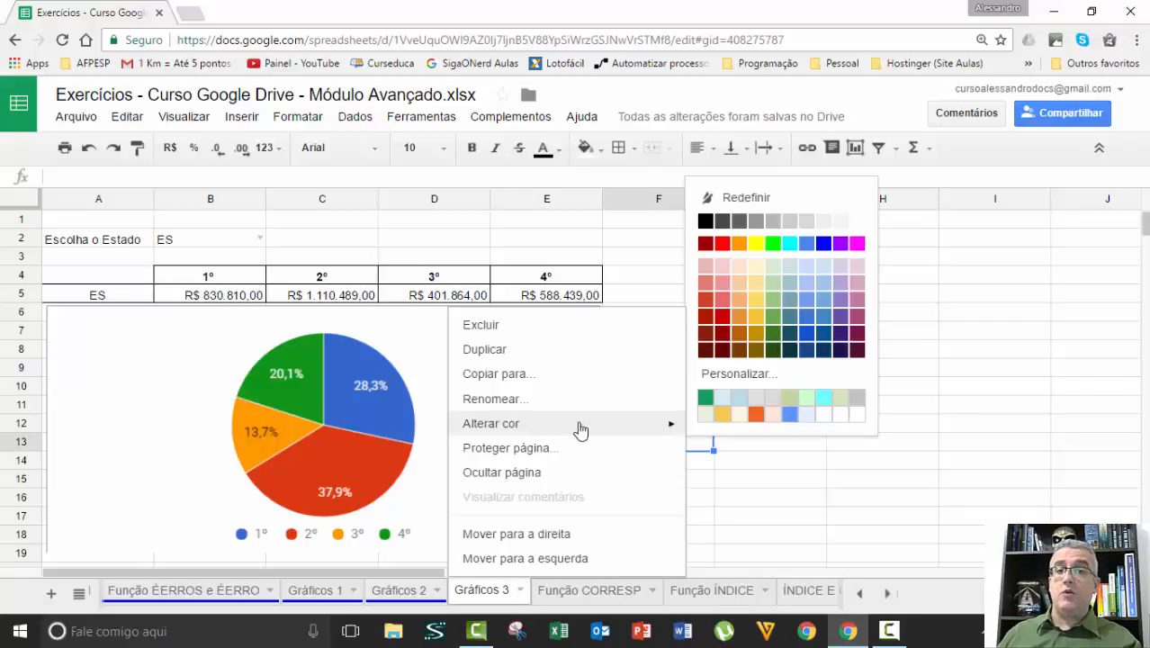
pyautogui.click(823, 244)
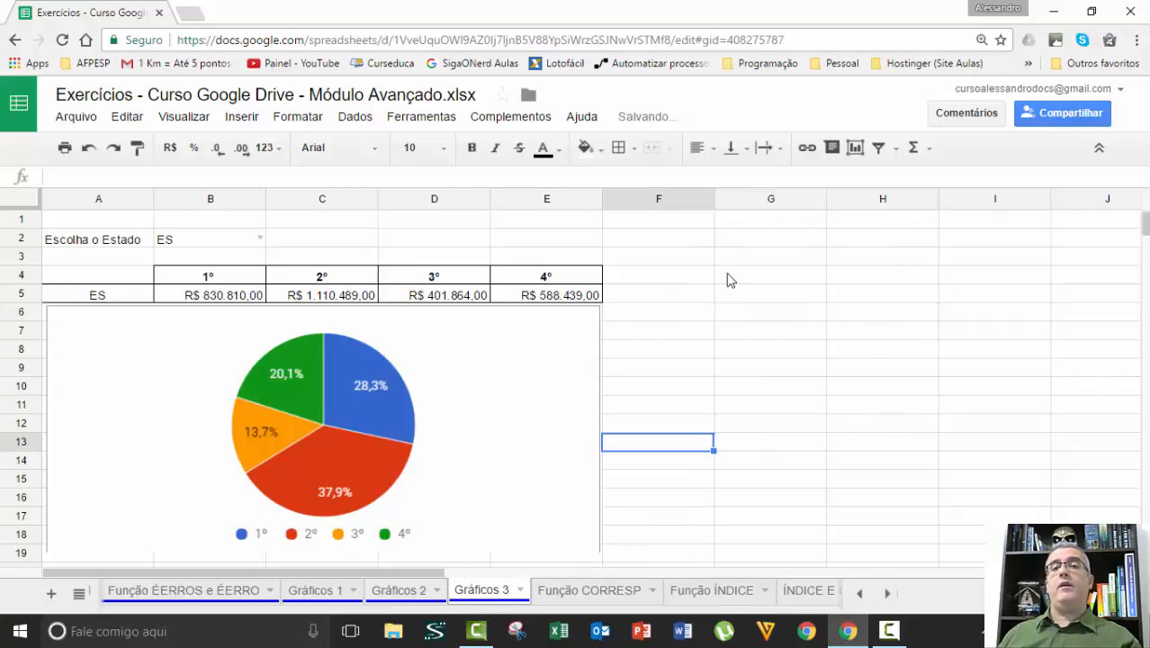
pyautogui.click(723, 260)
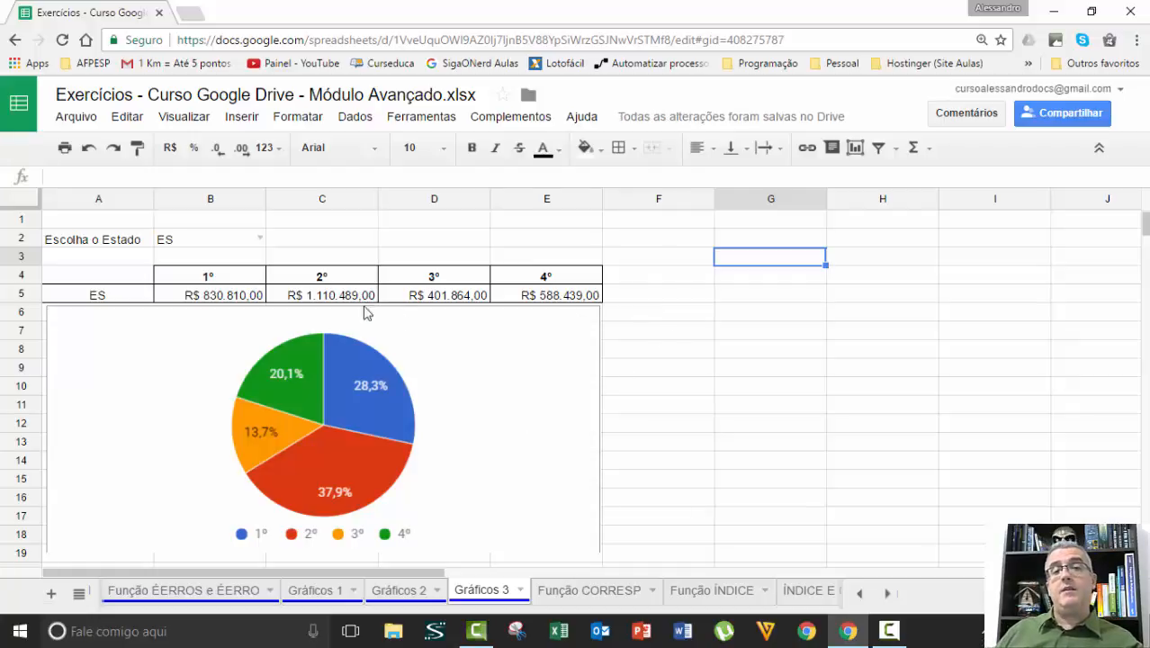
# Step: Centre the state dropdown cell B2 horizontally
pyautogui.click(241, 239)
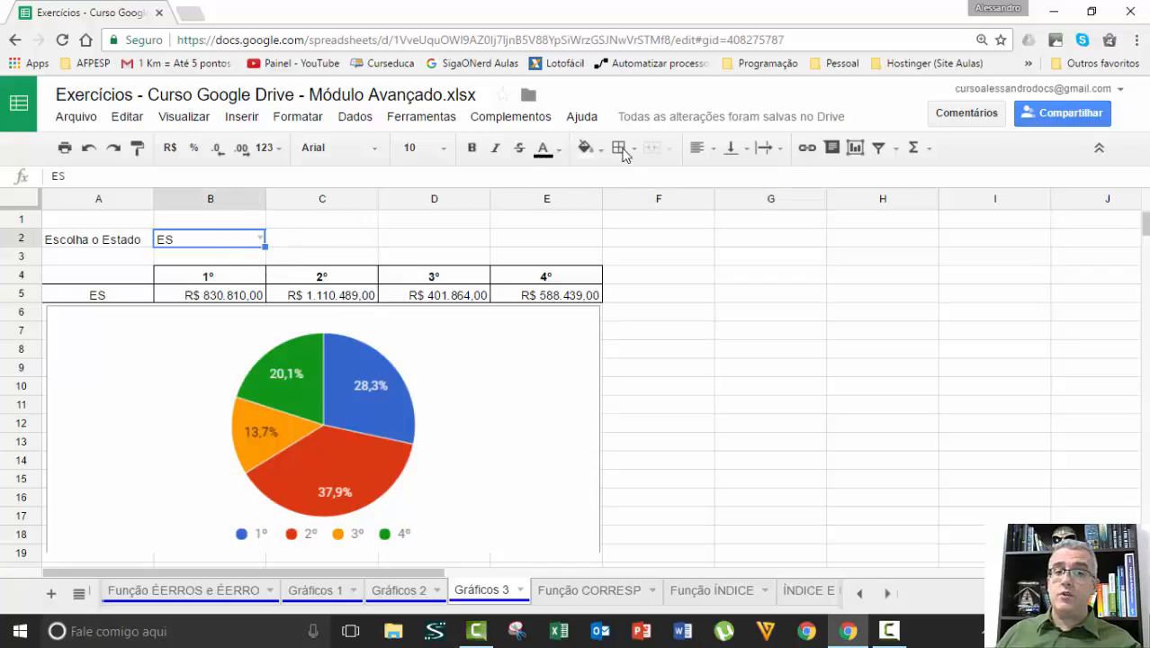
pyautogui.click(698, 148)
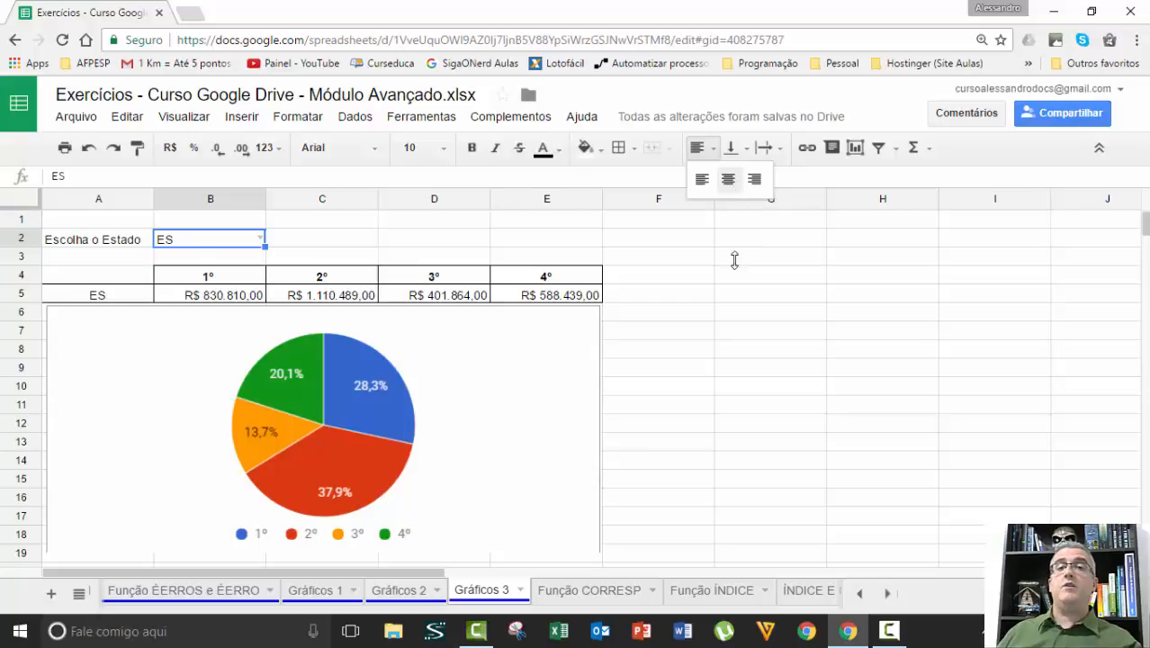
pyautogui.click(728, 180)
pyautogui.click(677, 280)
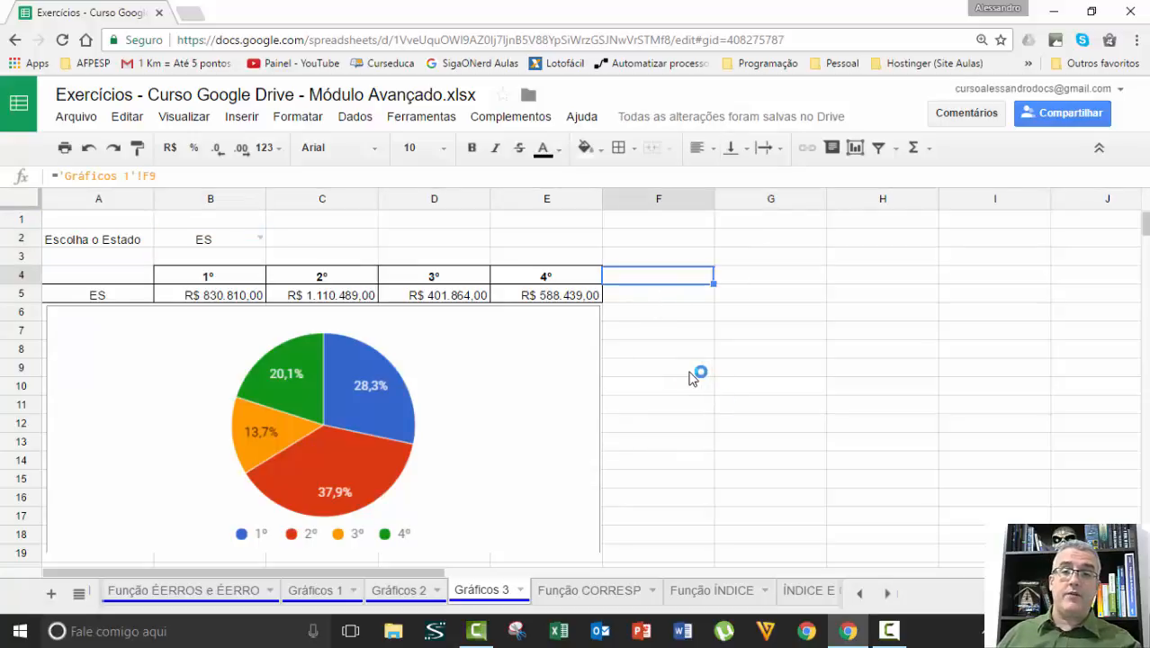
pyautogui.click(703, 337)
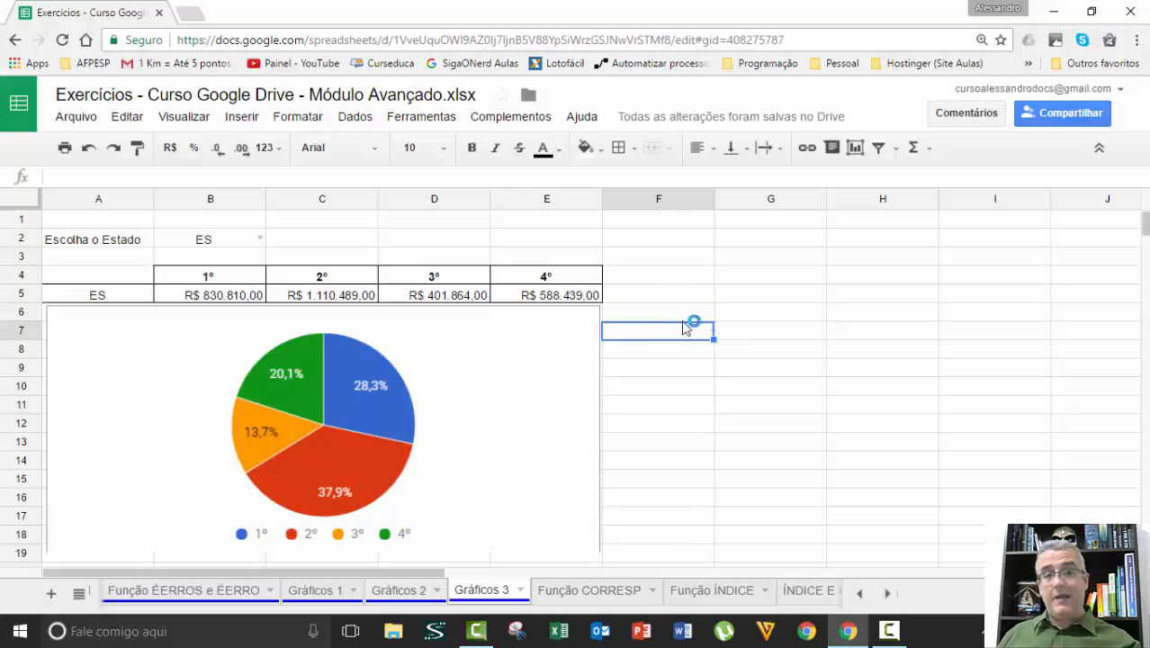
pyautogui.click(587, 328)
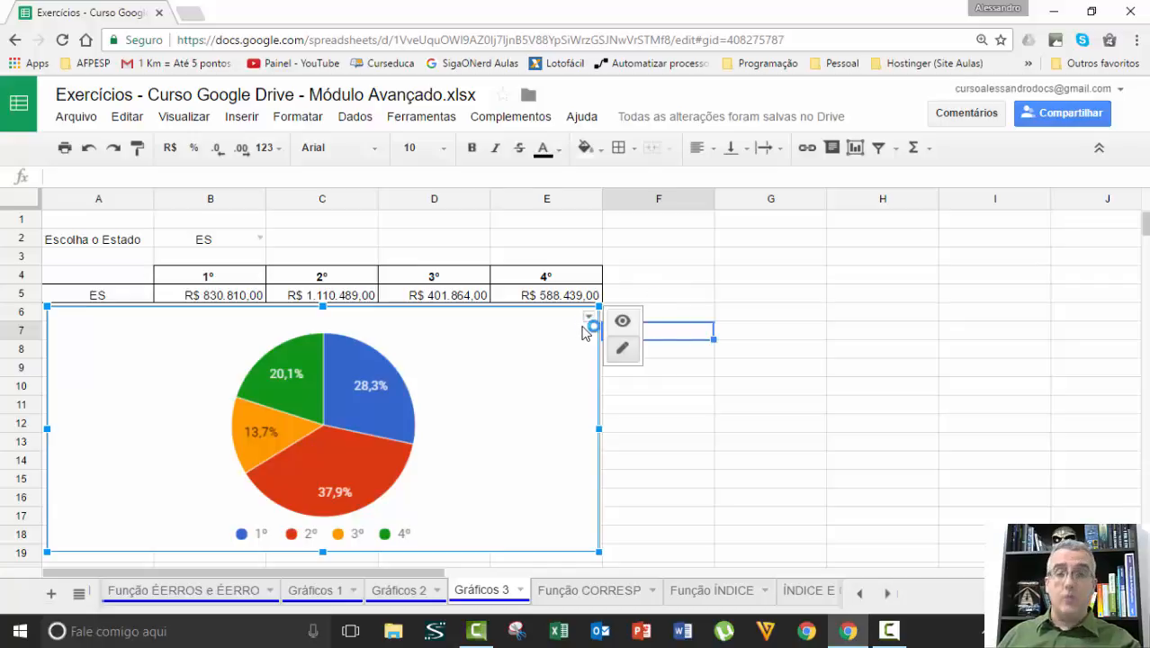
pyautogui.click(811, 315)
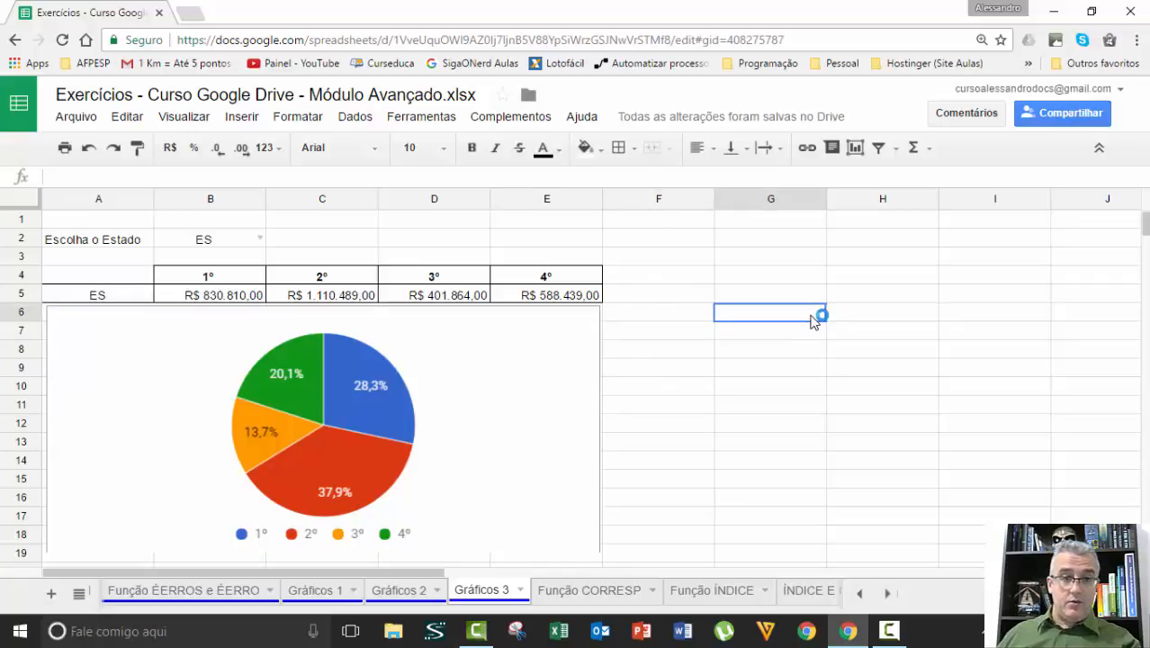
# Step: Review the Gráficos 1 and Gráficos 2 sheets and open the Função CORRESP sheet
pyautogui.click(340, 597)
pyautogui.click(405, 594)
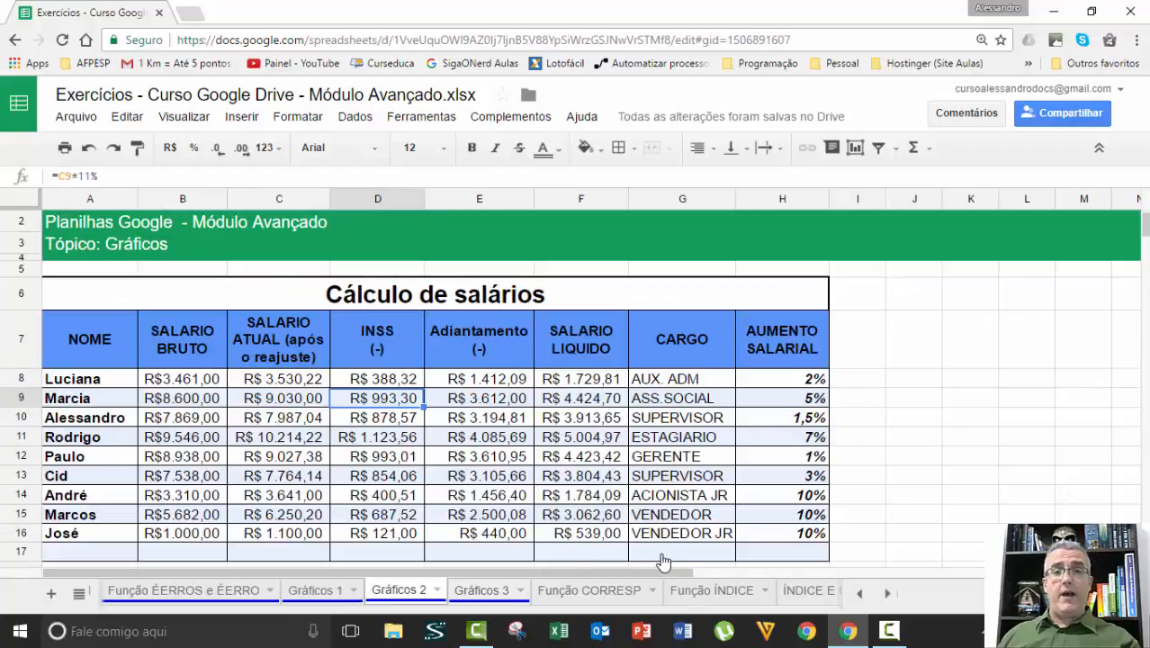
pyautogui.click(632, 590)
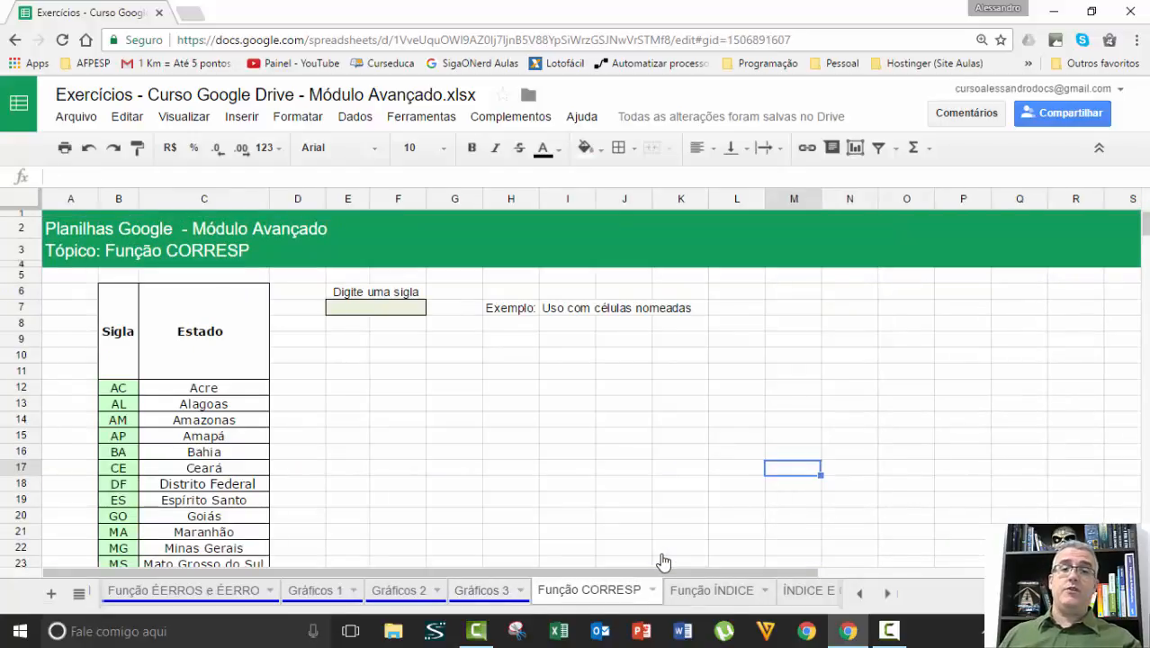